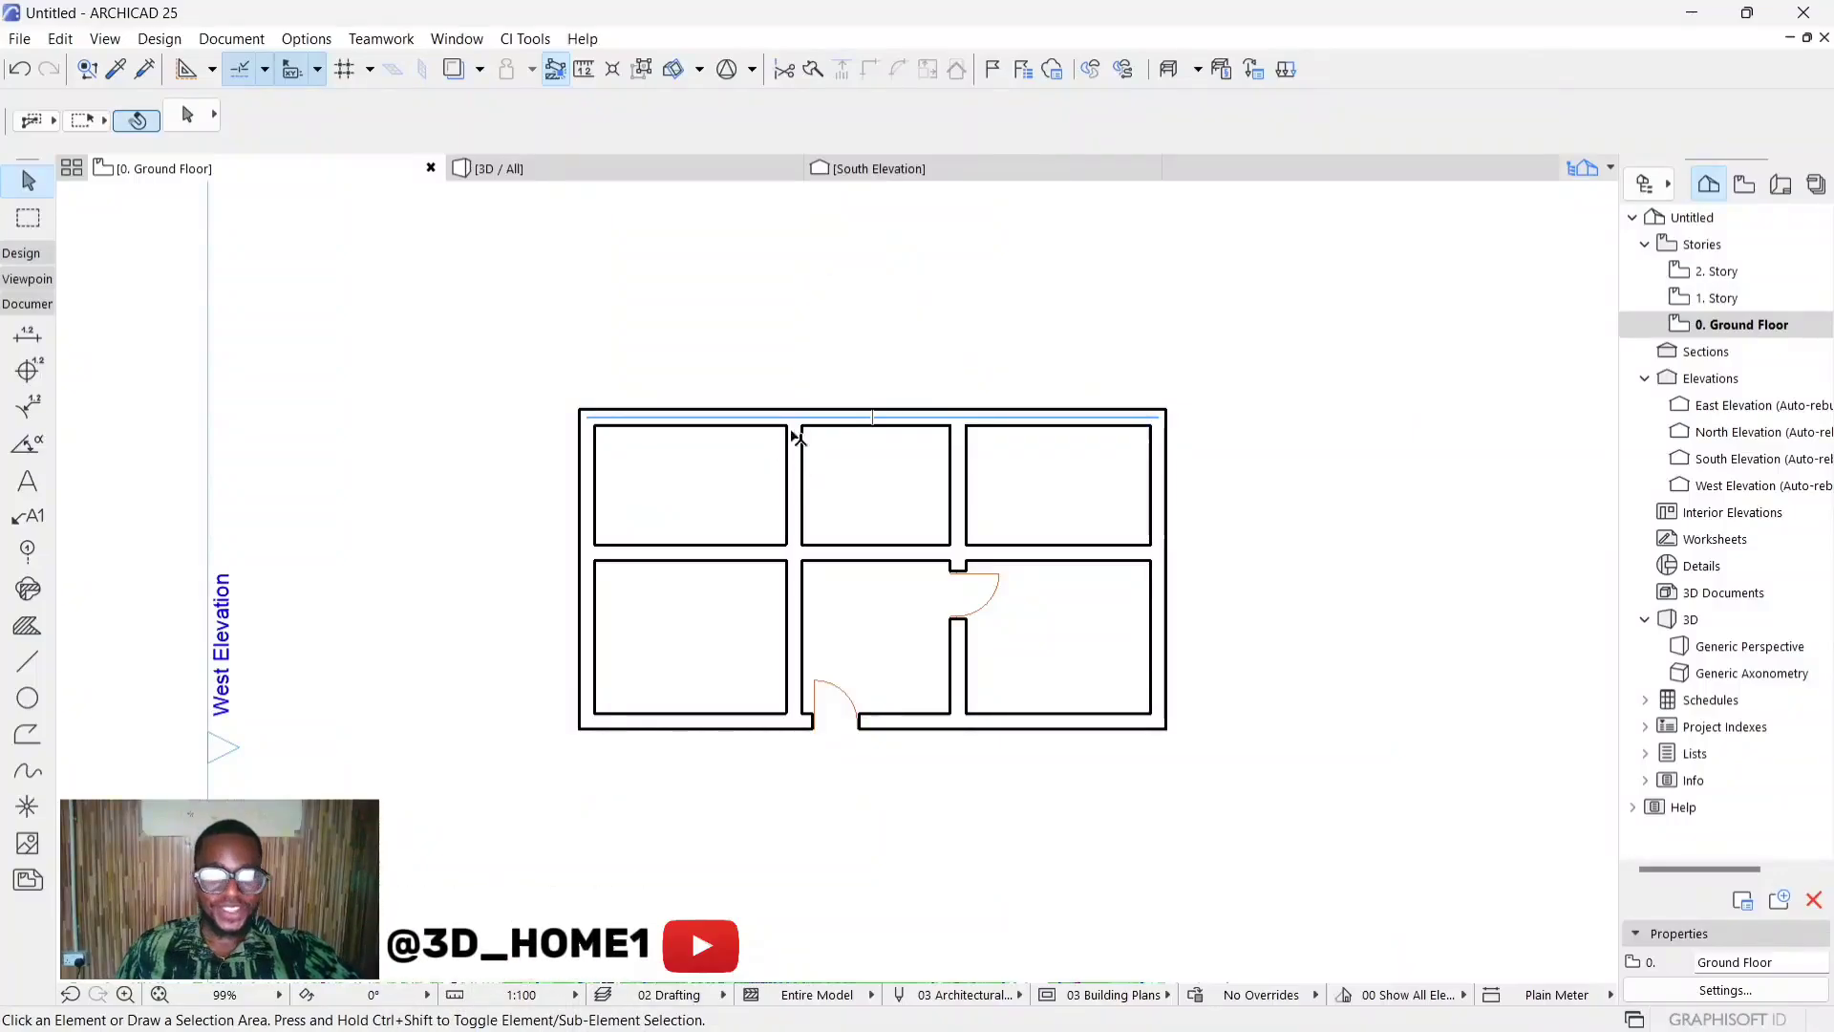
scroll(827, 412, "up", 2)
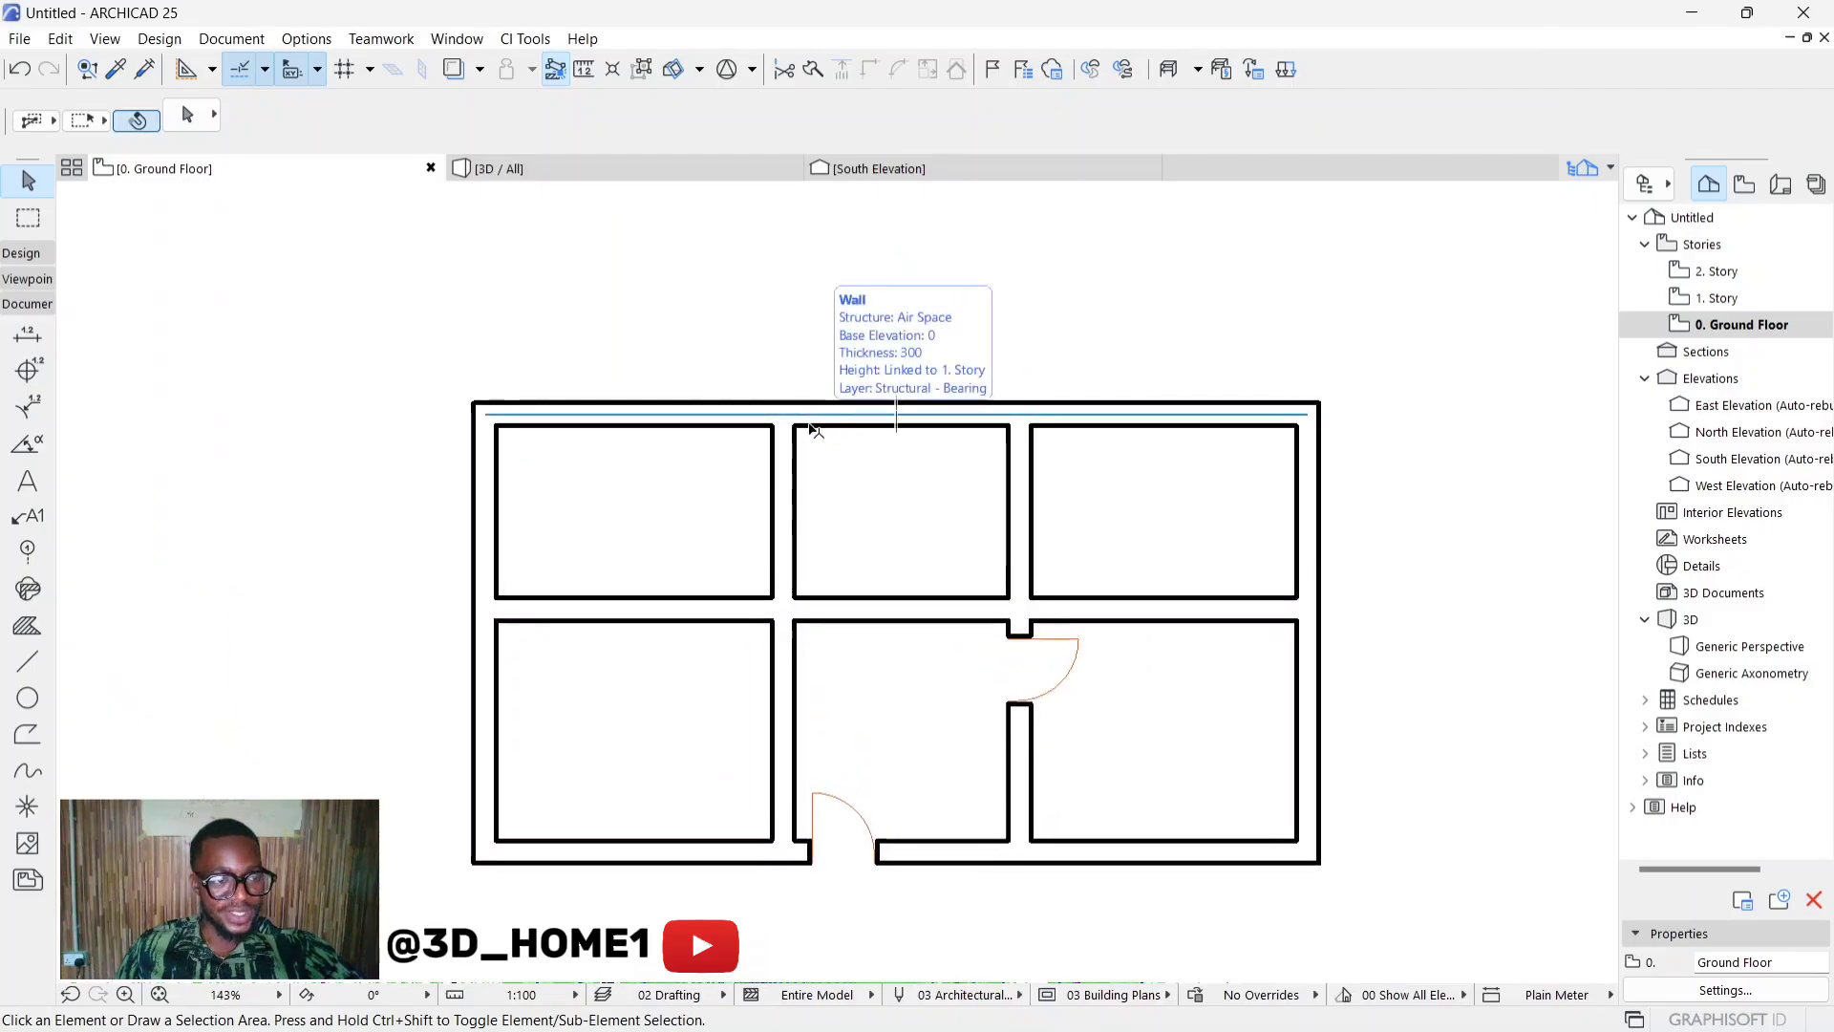
scroll(807, 430, "down", 2)
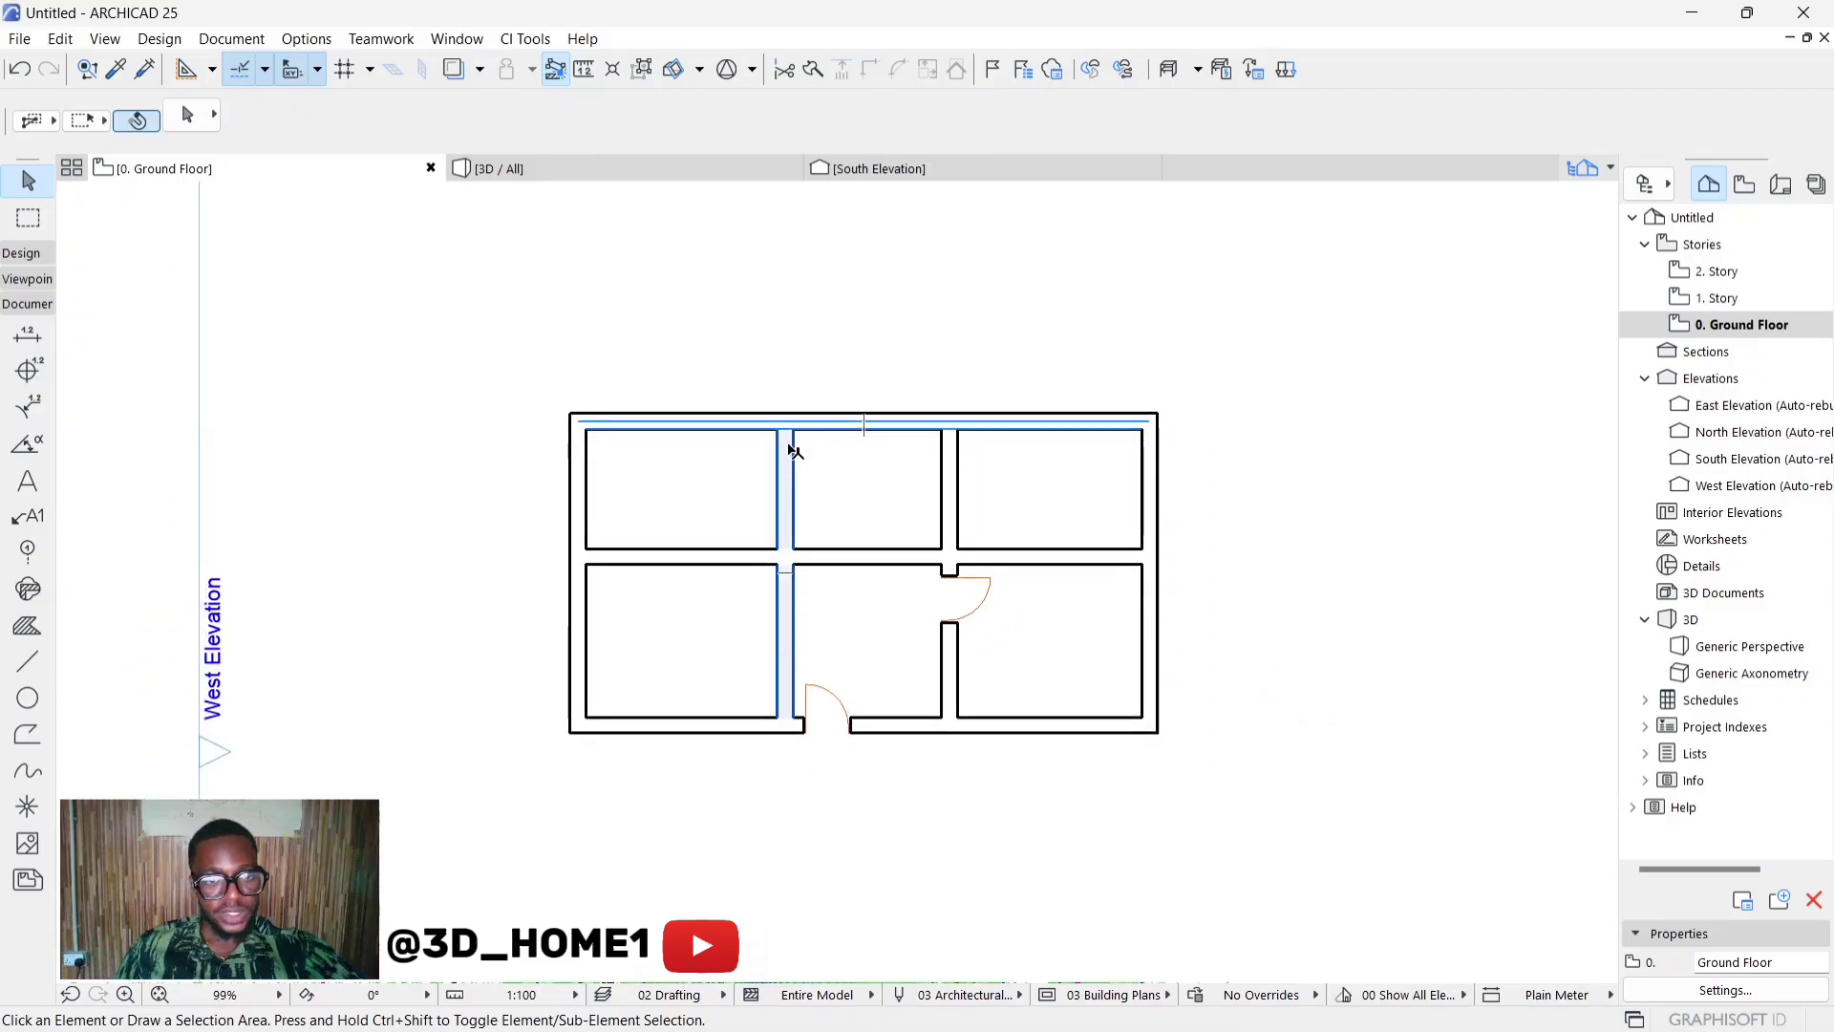
scroll(792, 449, "up", 2)
scroll(793, 455, "up", 3)
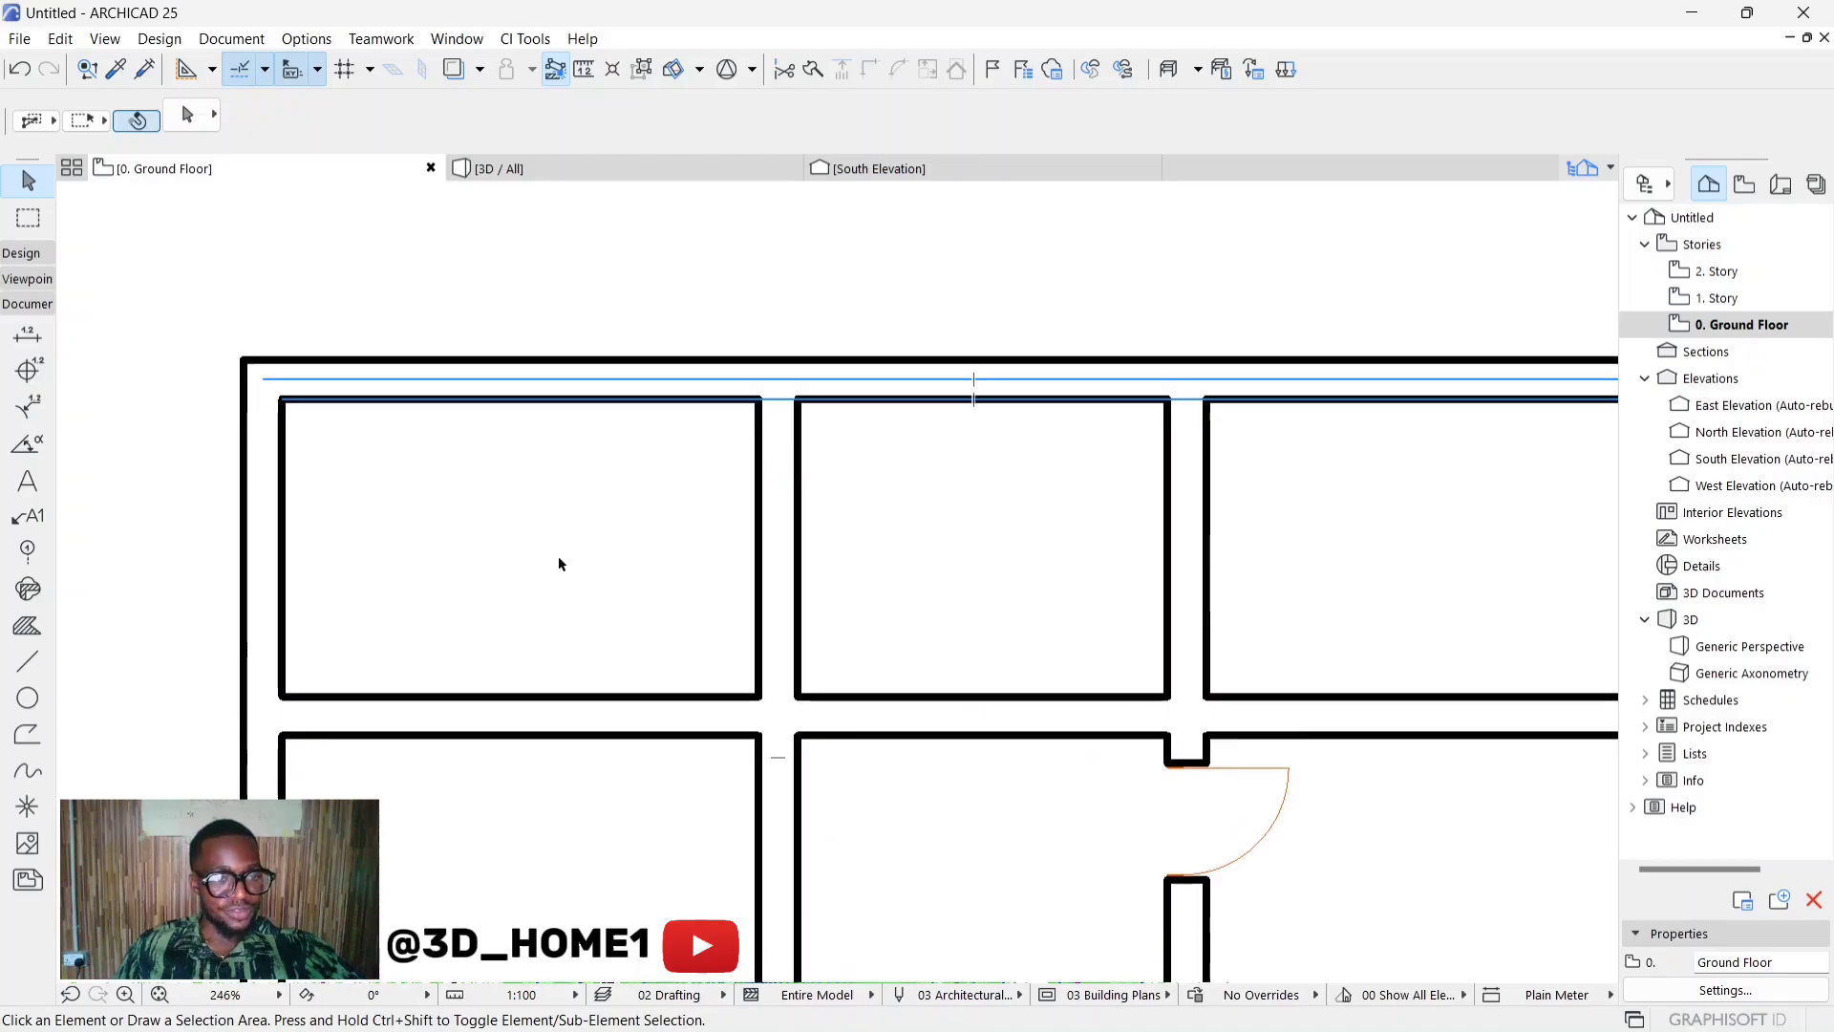
scroll(571, 525, "down", 2)
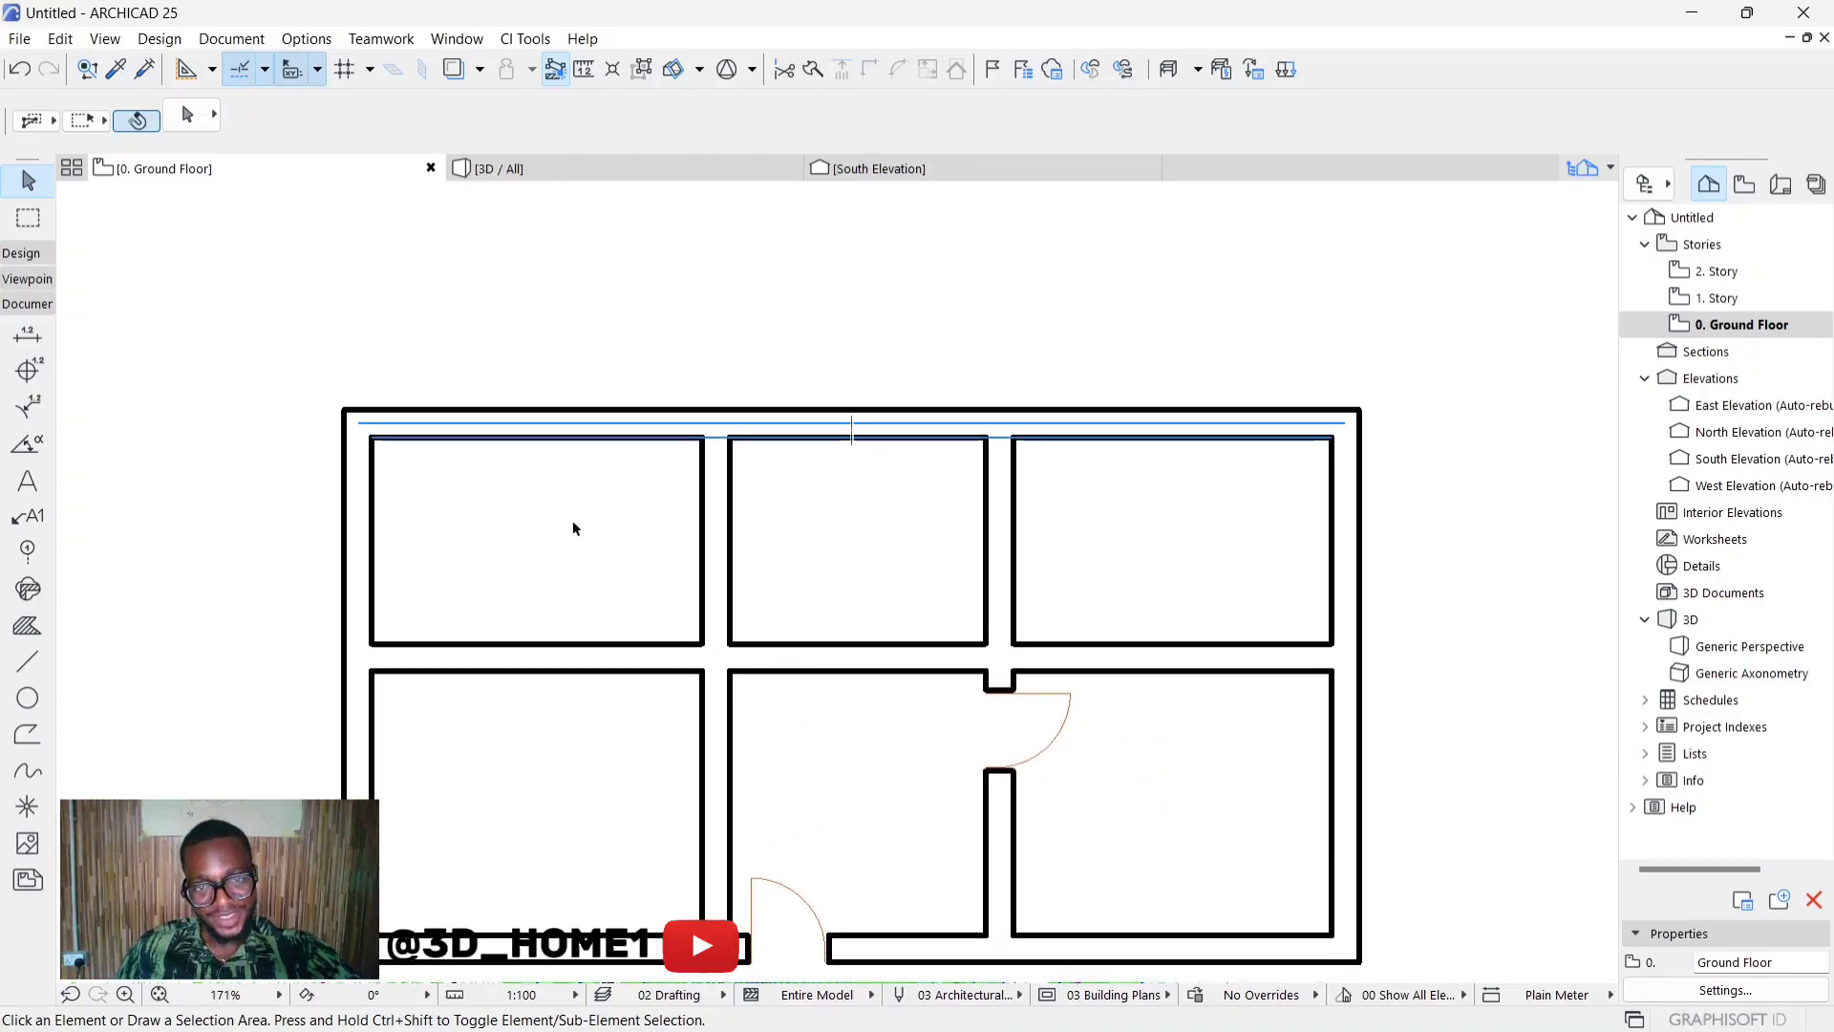
scroll(573, 525, "down", 2)
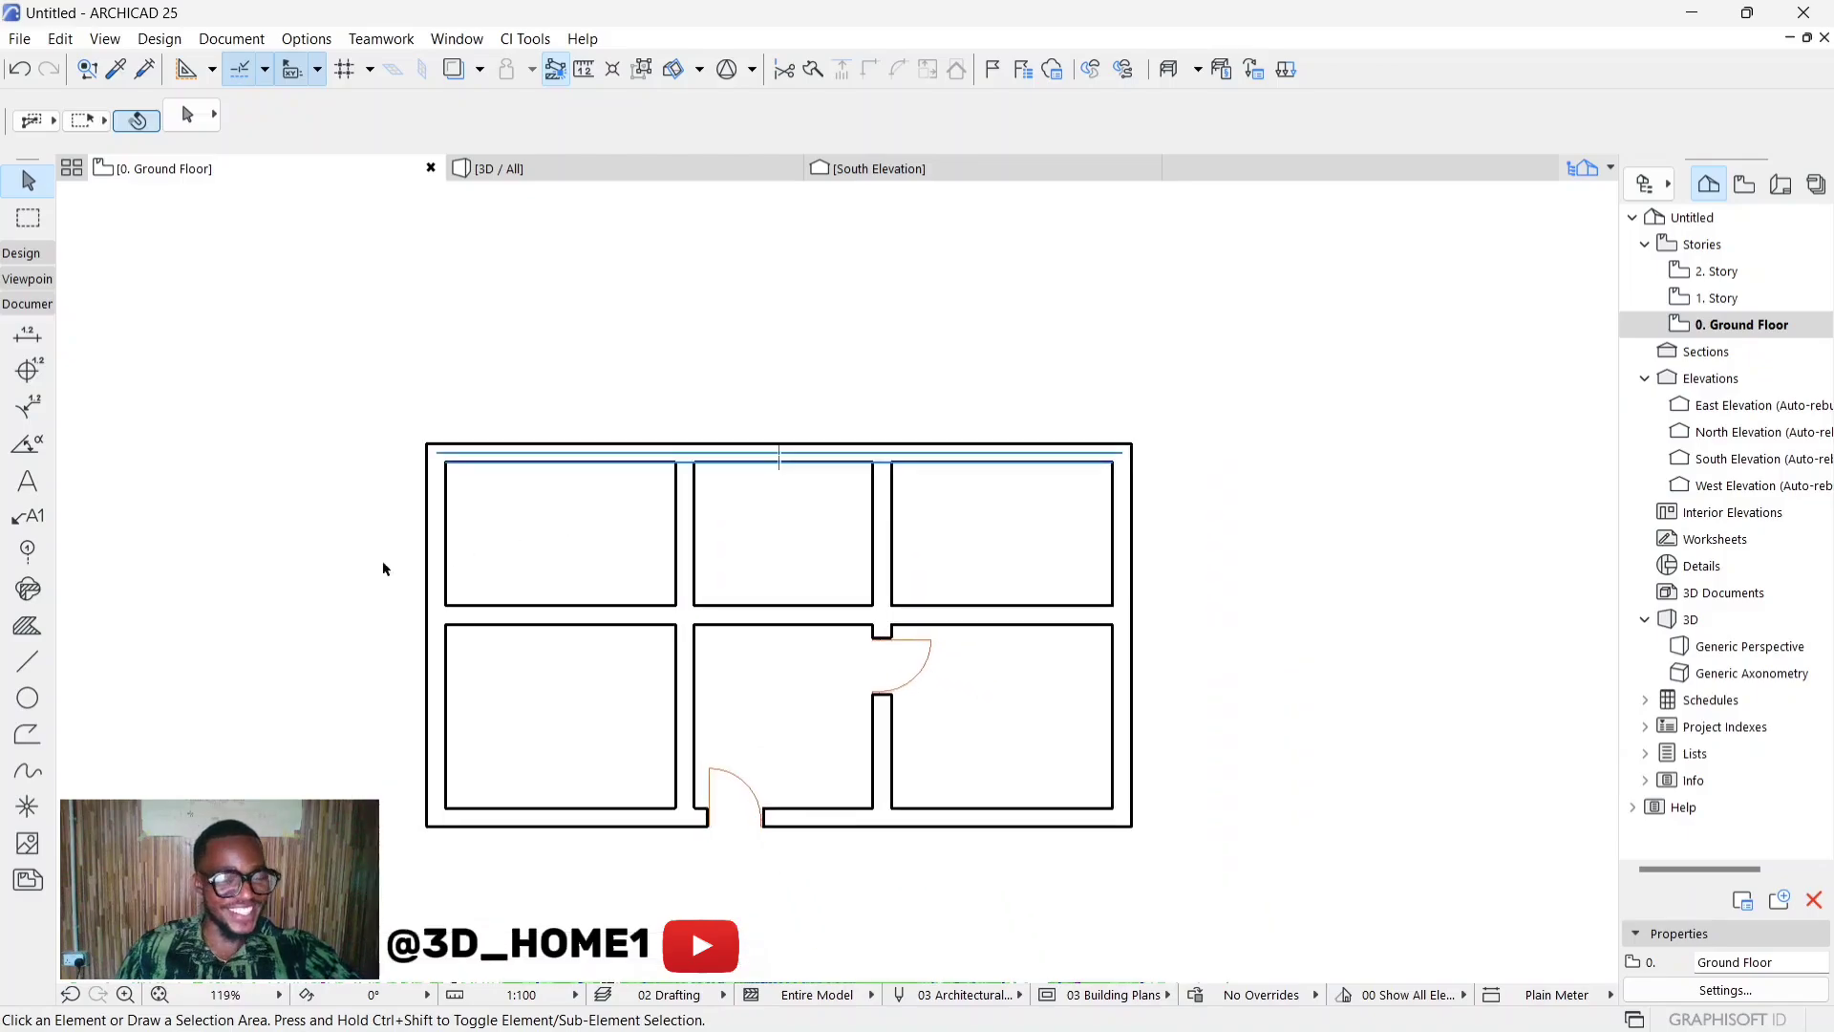
left_click(28, 552)
key("Escape")
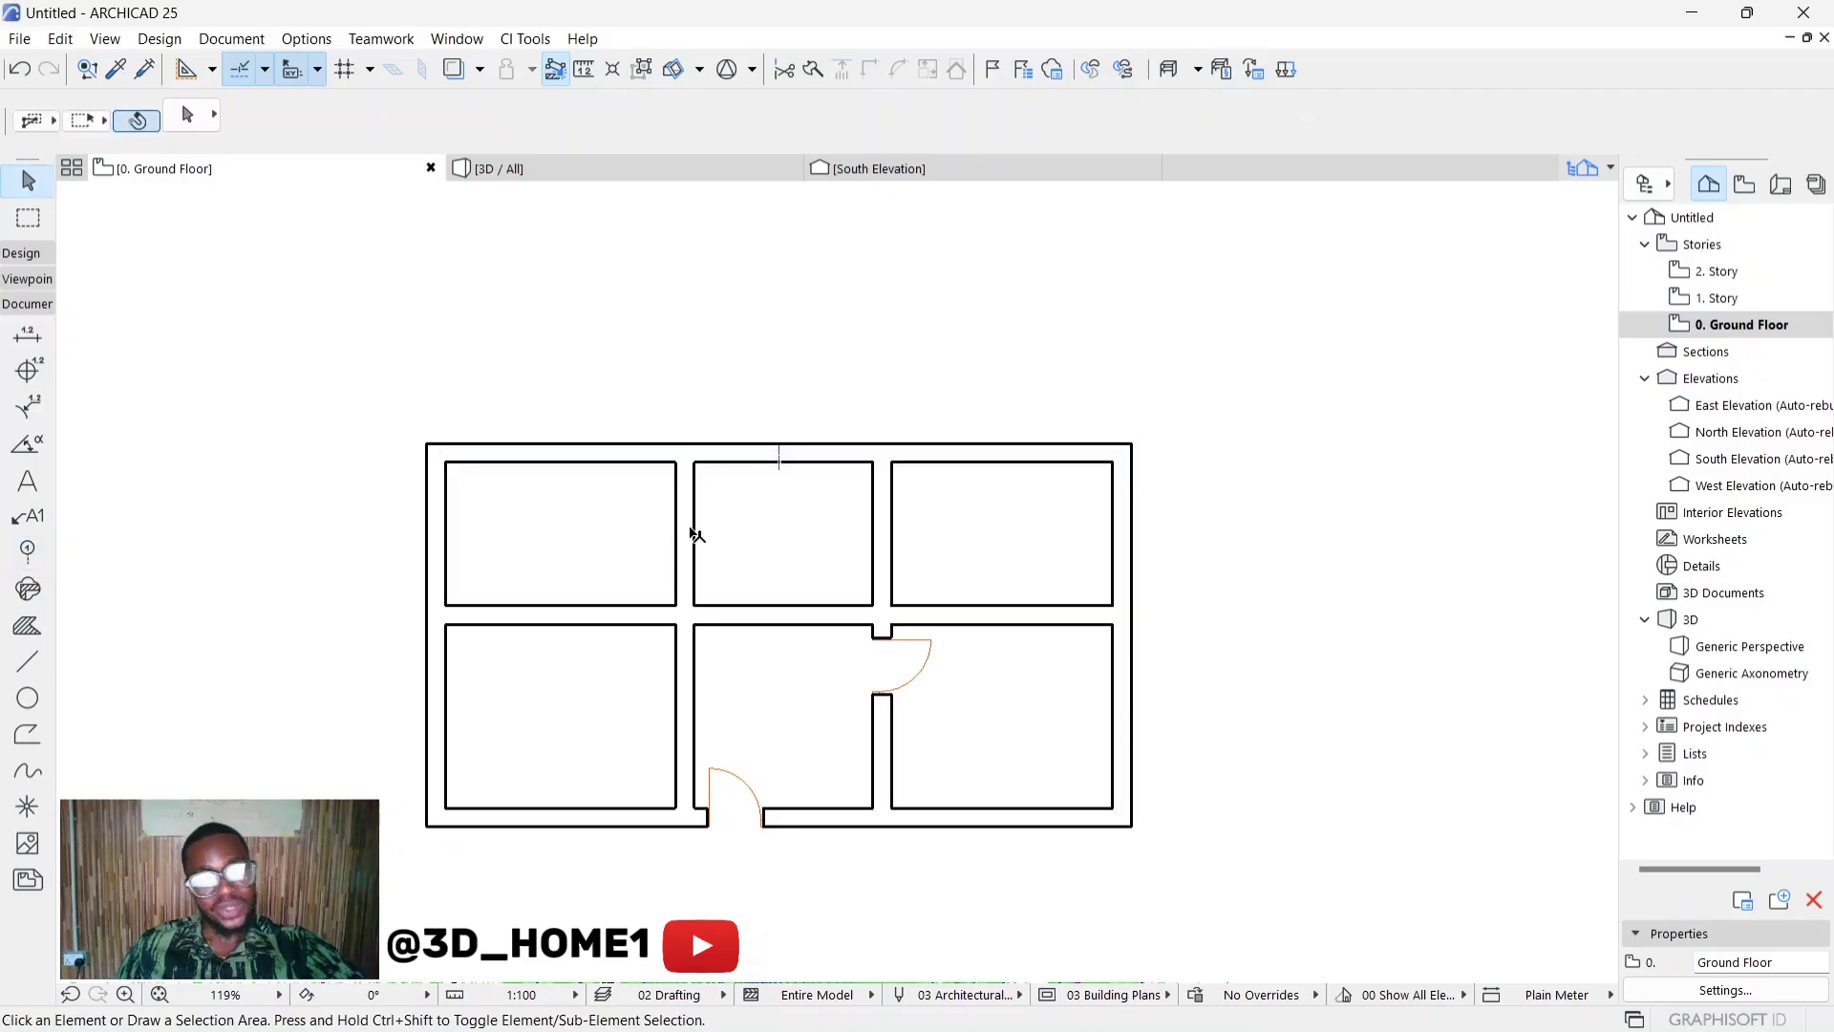
scroll(757, 506, "down", 1)
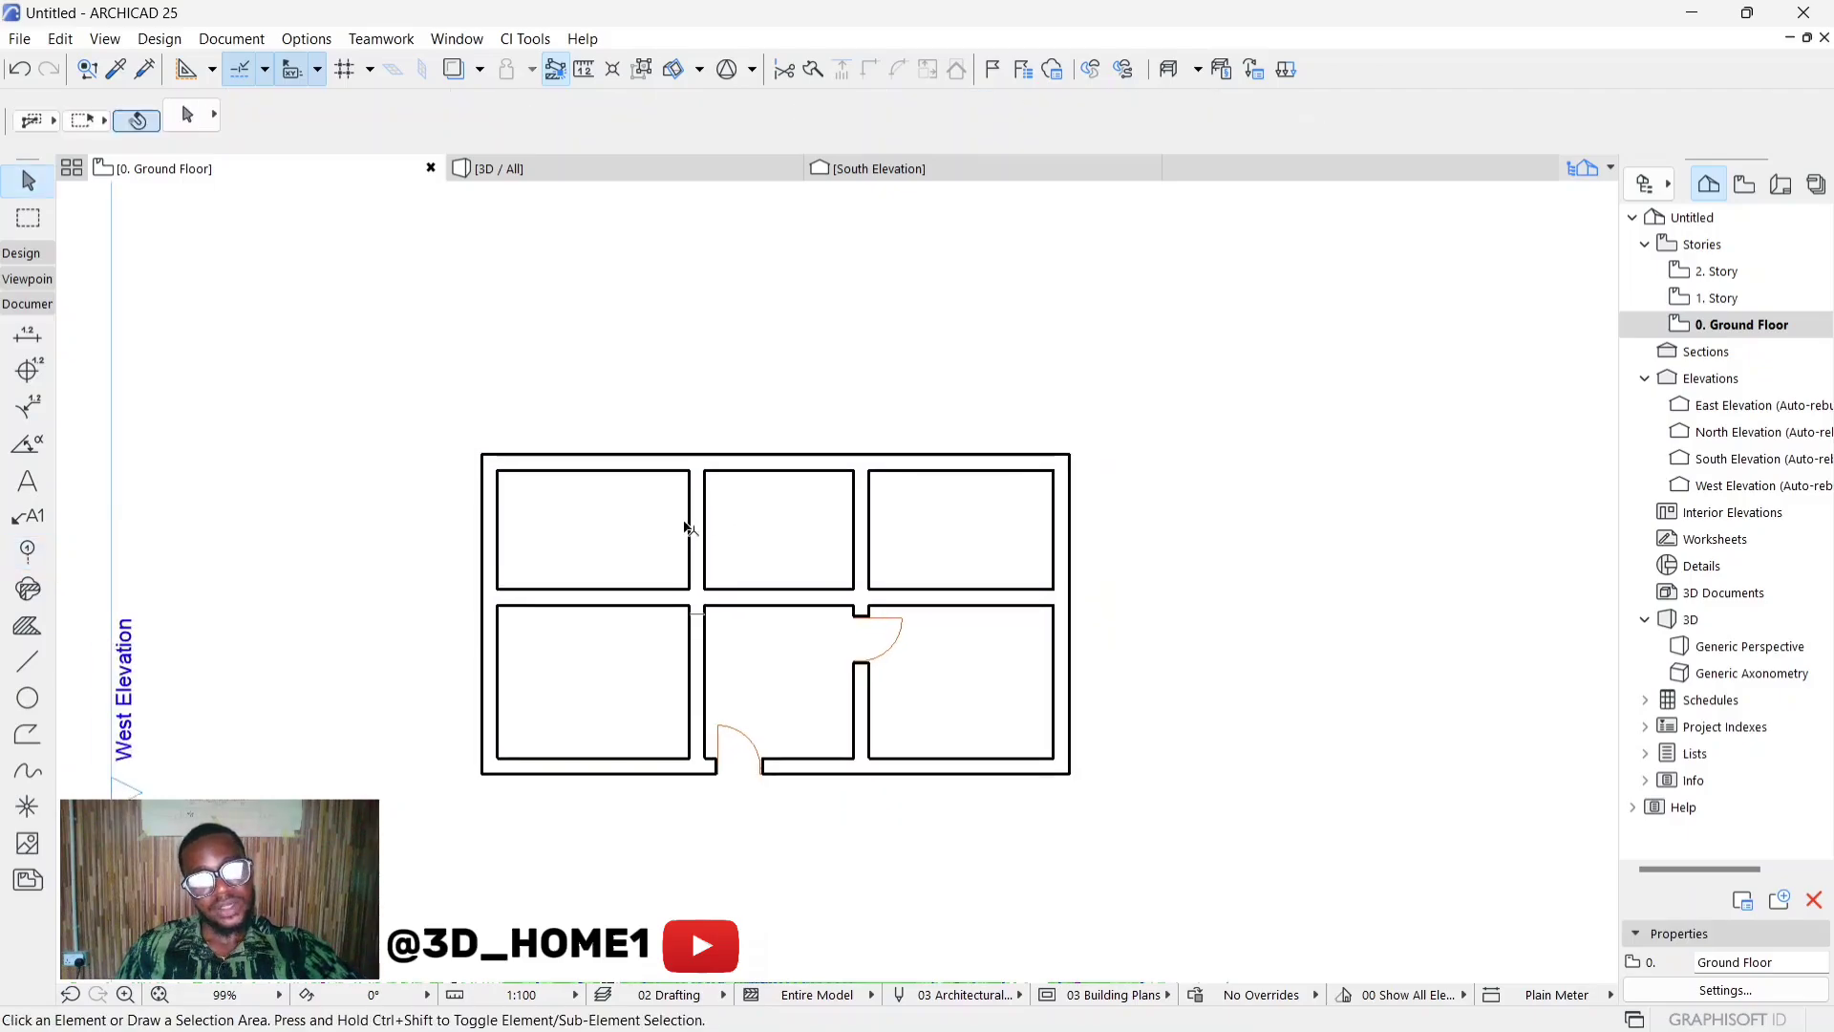
scroll(720, 519, "down", 1)
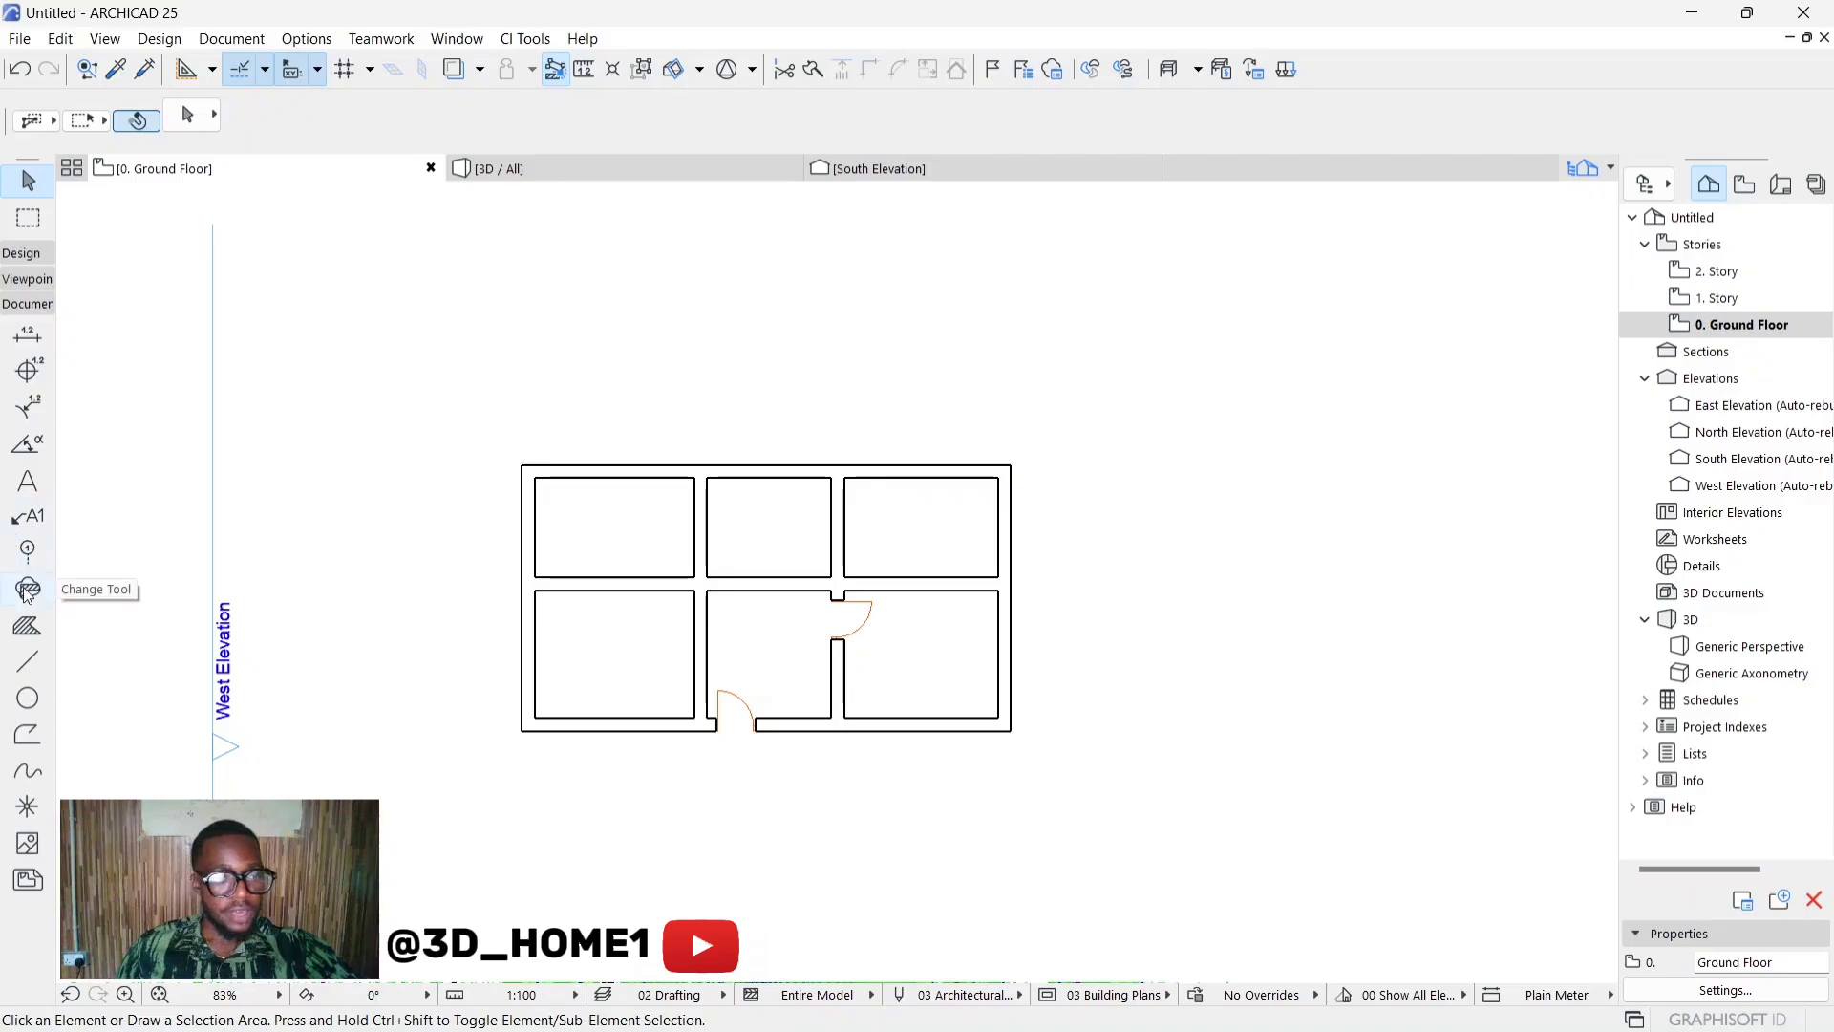
Step: Draw a vertical grid line about 7350 mm long from the plan's upper-left wall corner down past the lower exterior wall
left_click(28, 551)
scroll(569, 464, "up", 2)
scroll(569, 464, "up", 2)
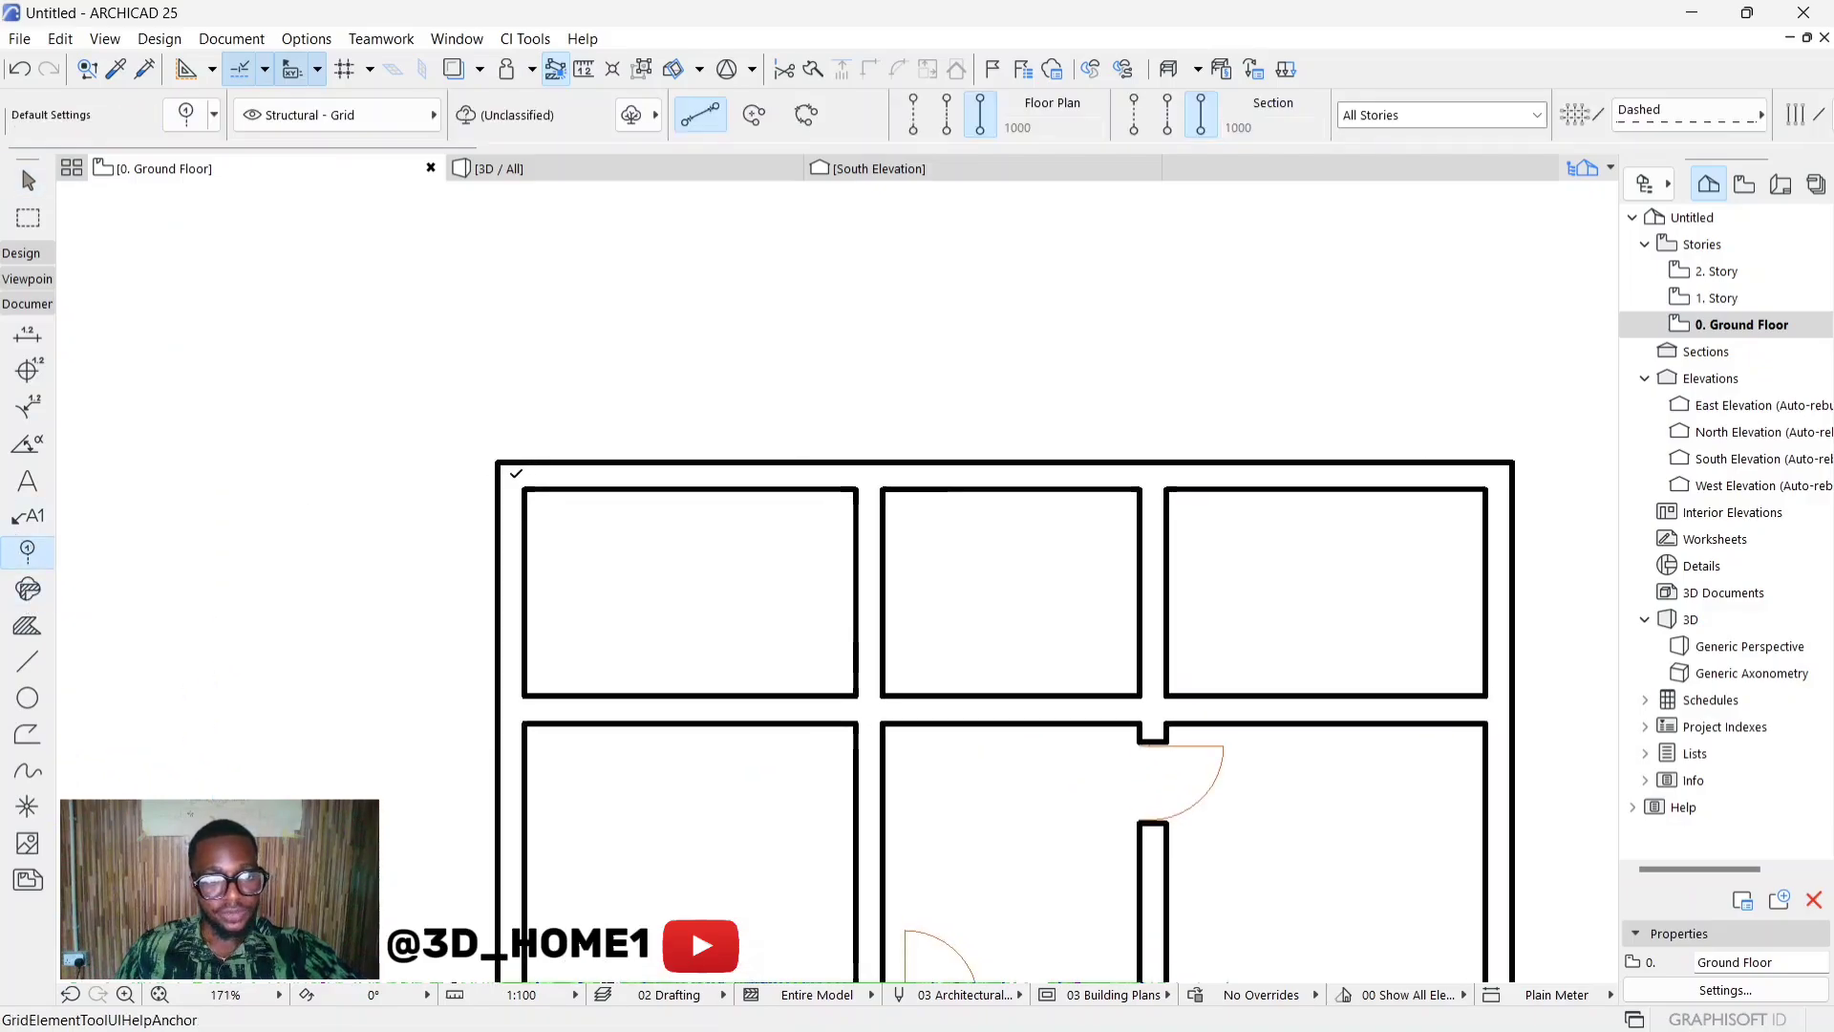
scroll(511, 471, "down", 5)
left_click(511, 460)
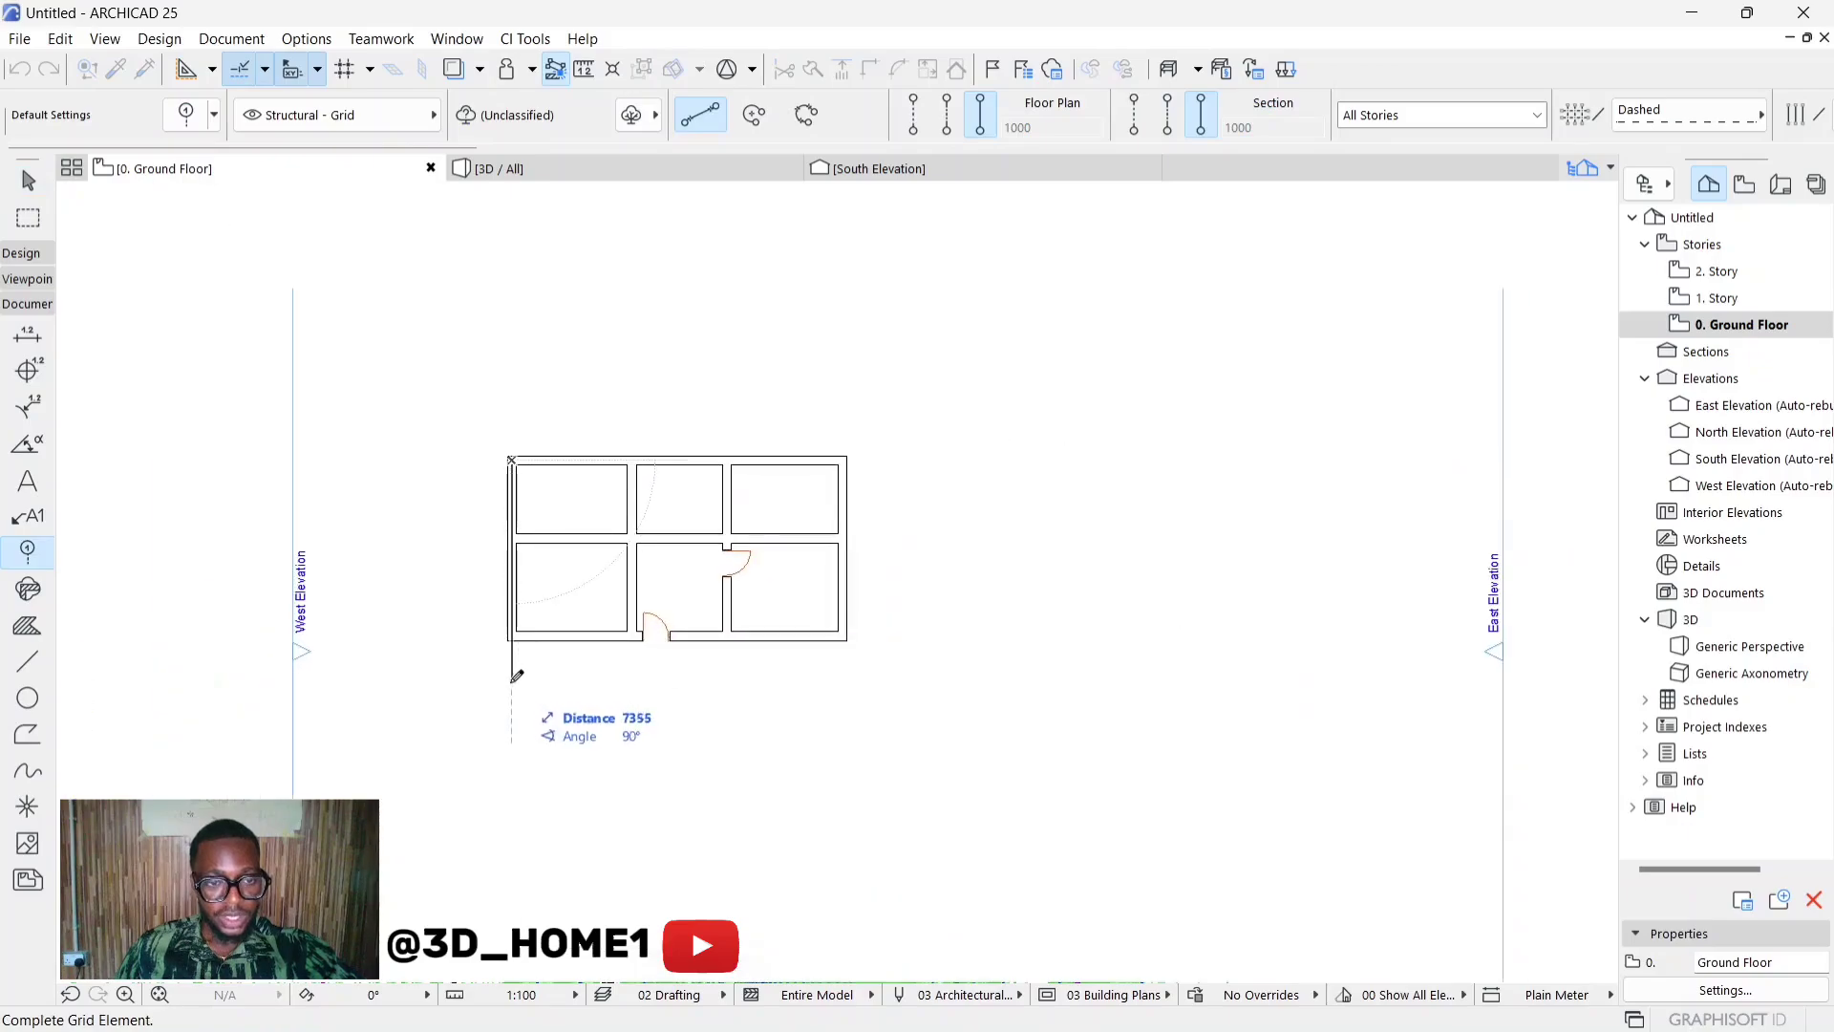
left_click(511, 674)
scroll(540, 465, "up", 3)
key("Escape")
Step: Delete the vertical grid line on the left exterior wall
left_click(492, 485)
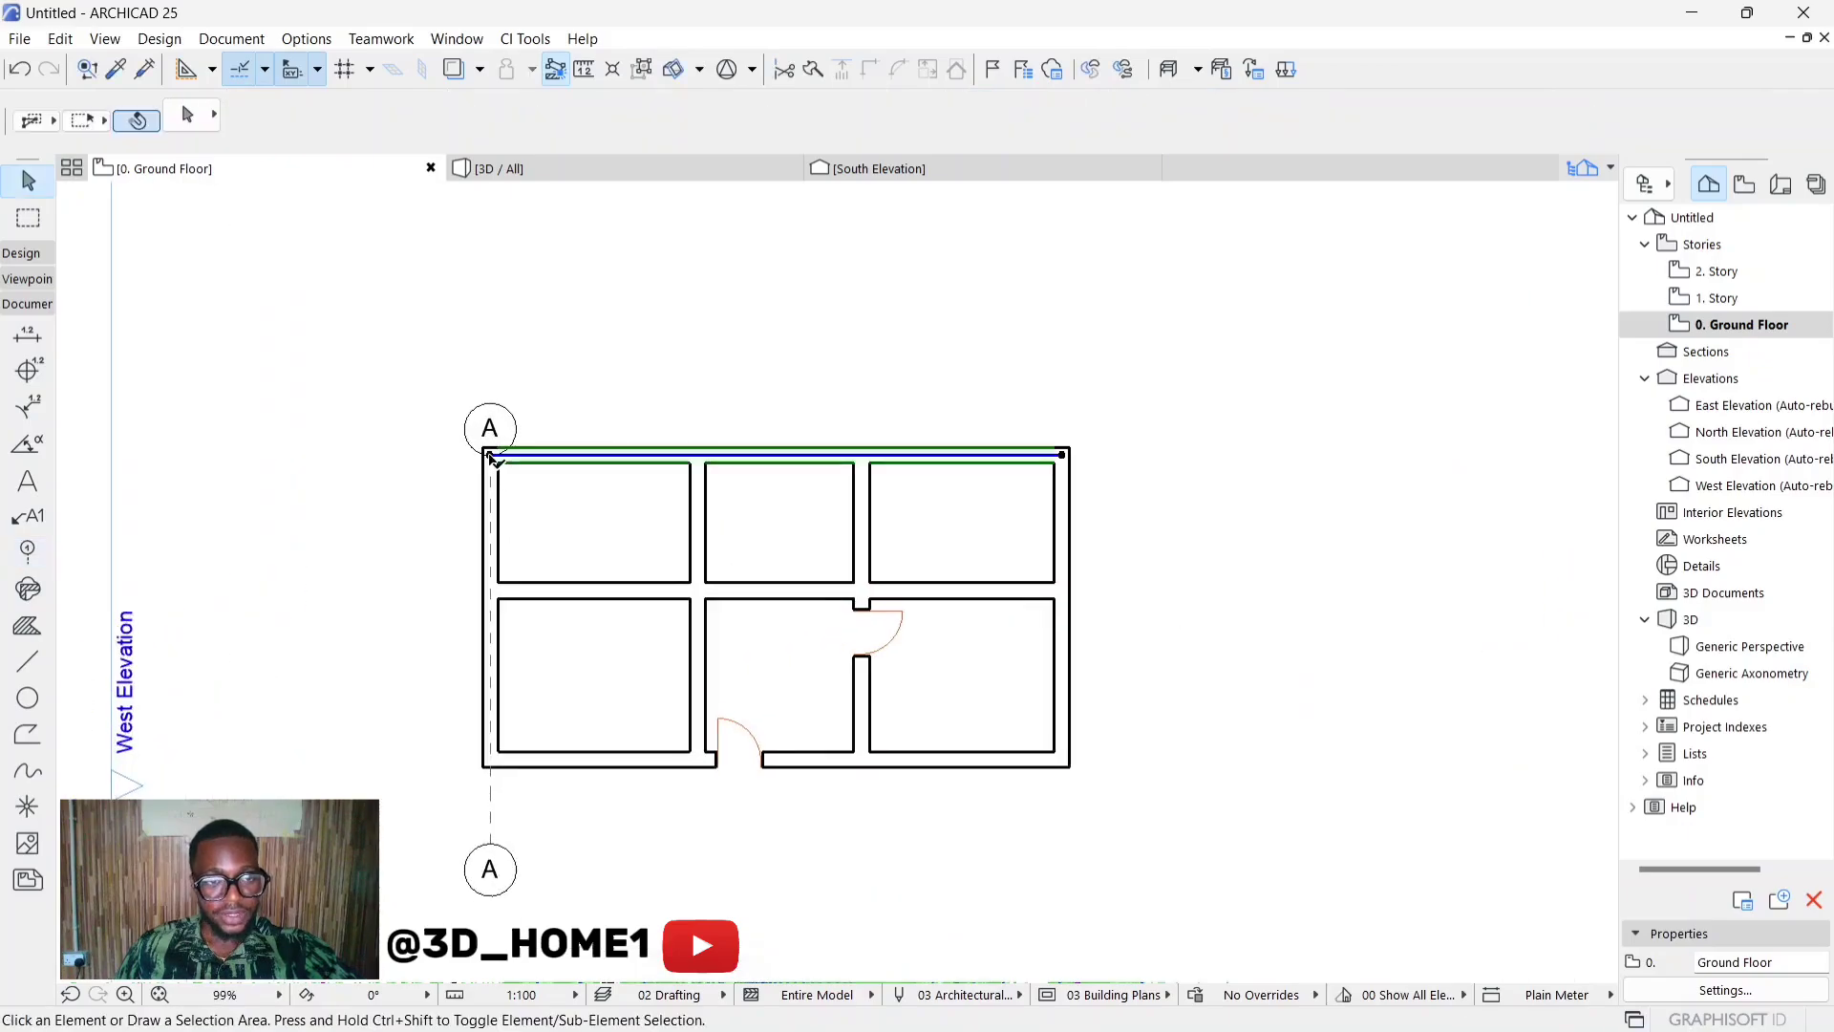
scroll(492, 490, "up", 3)
scroll(504, 659, "down", 4)
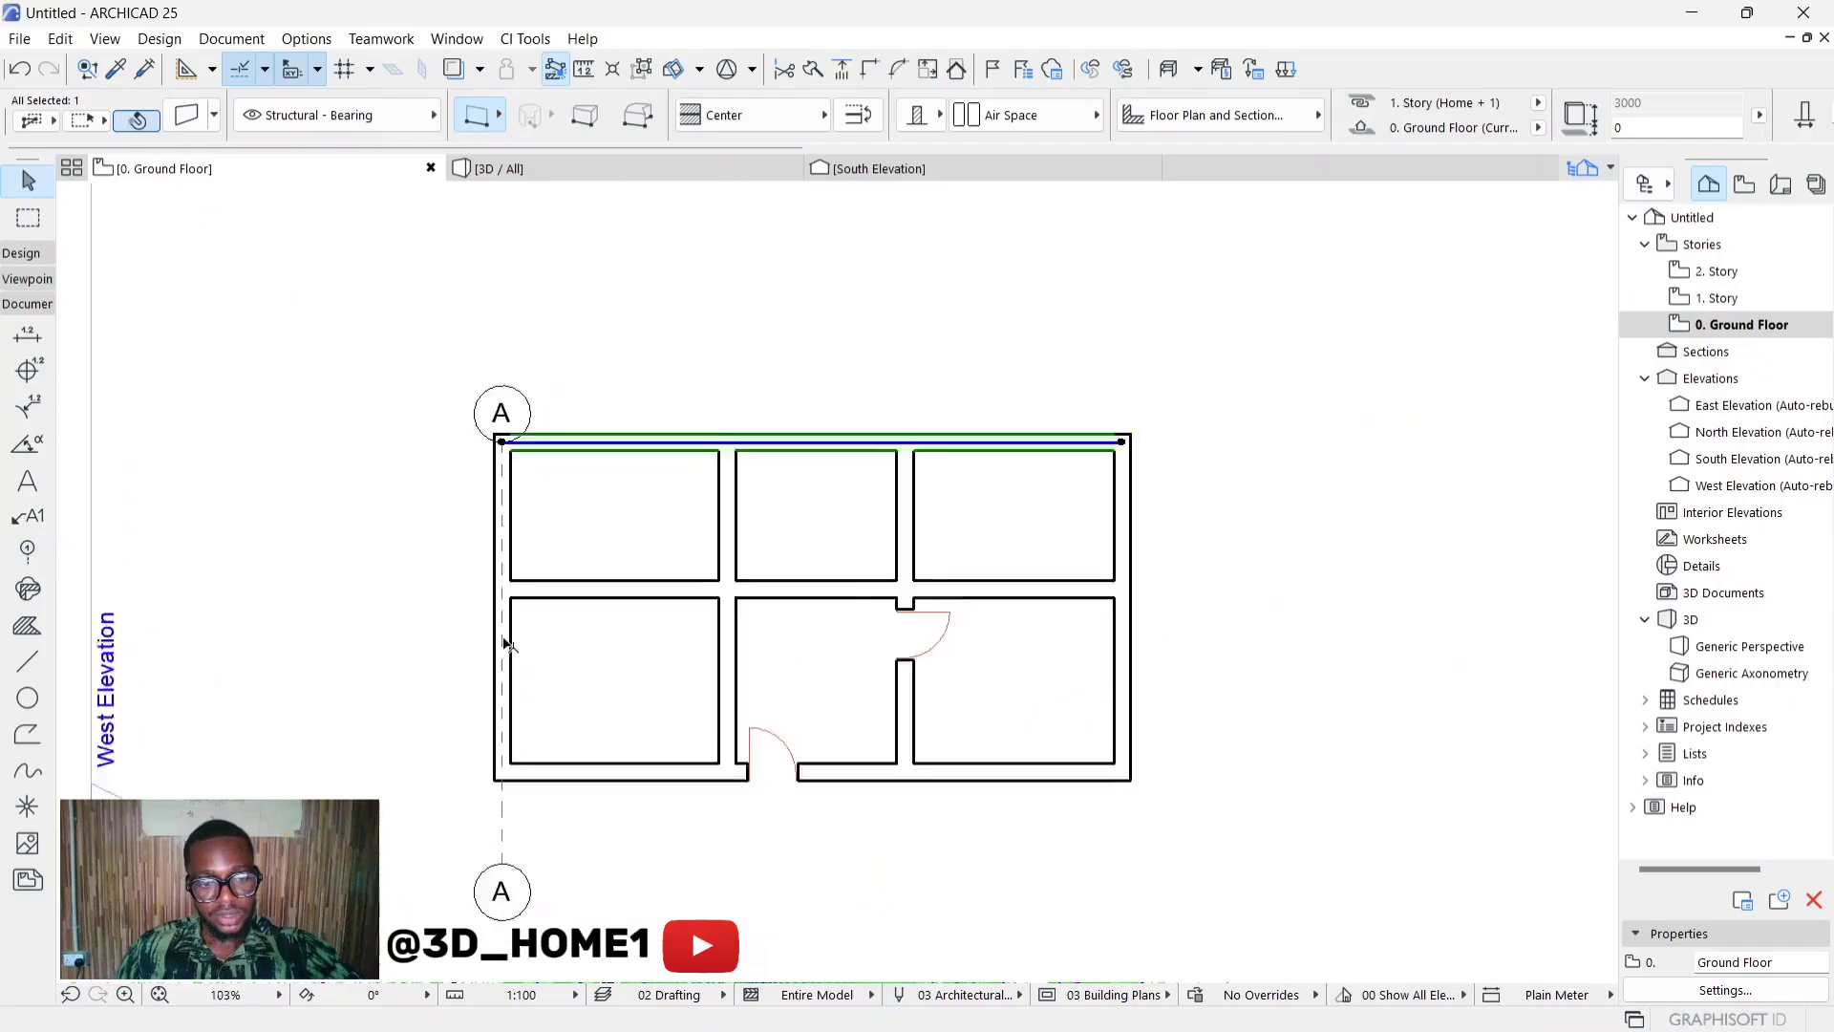
left_click(505, 755)
key("Delete")
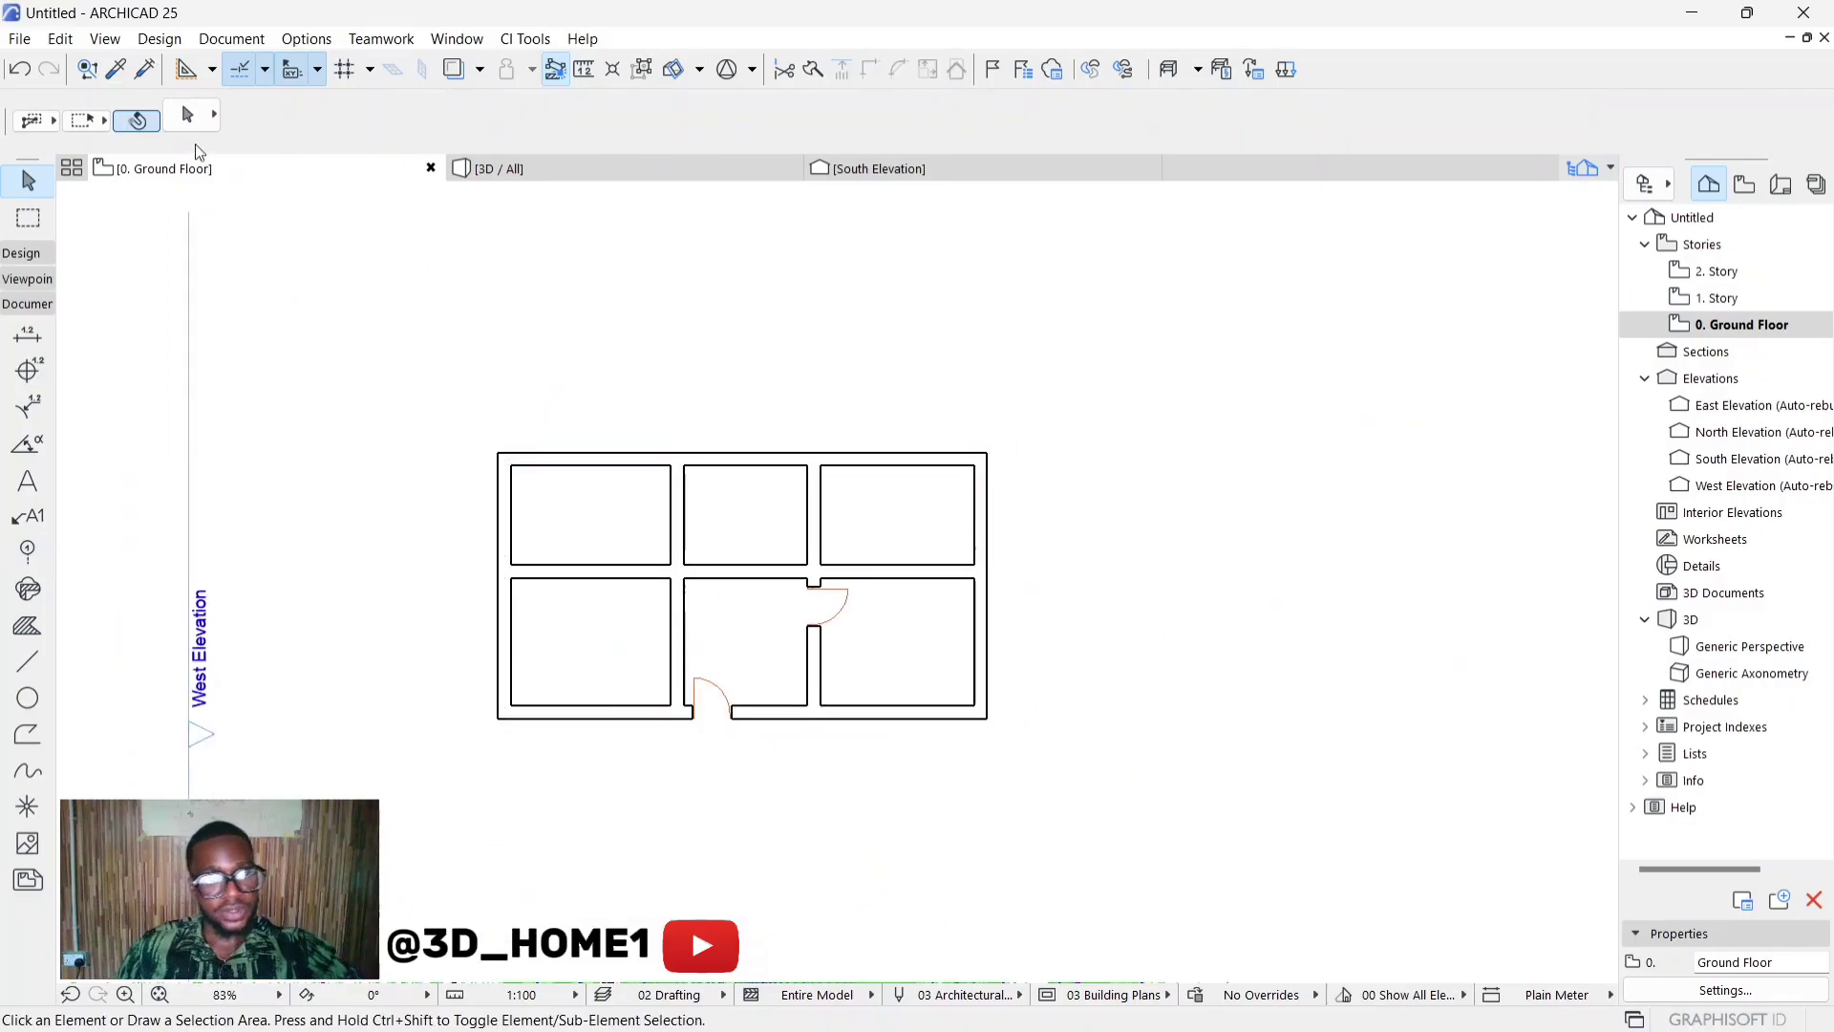
Step: Set the Grid Element default floor plan line type to Solid and its pen to green 44
left_click(28, 551)
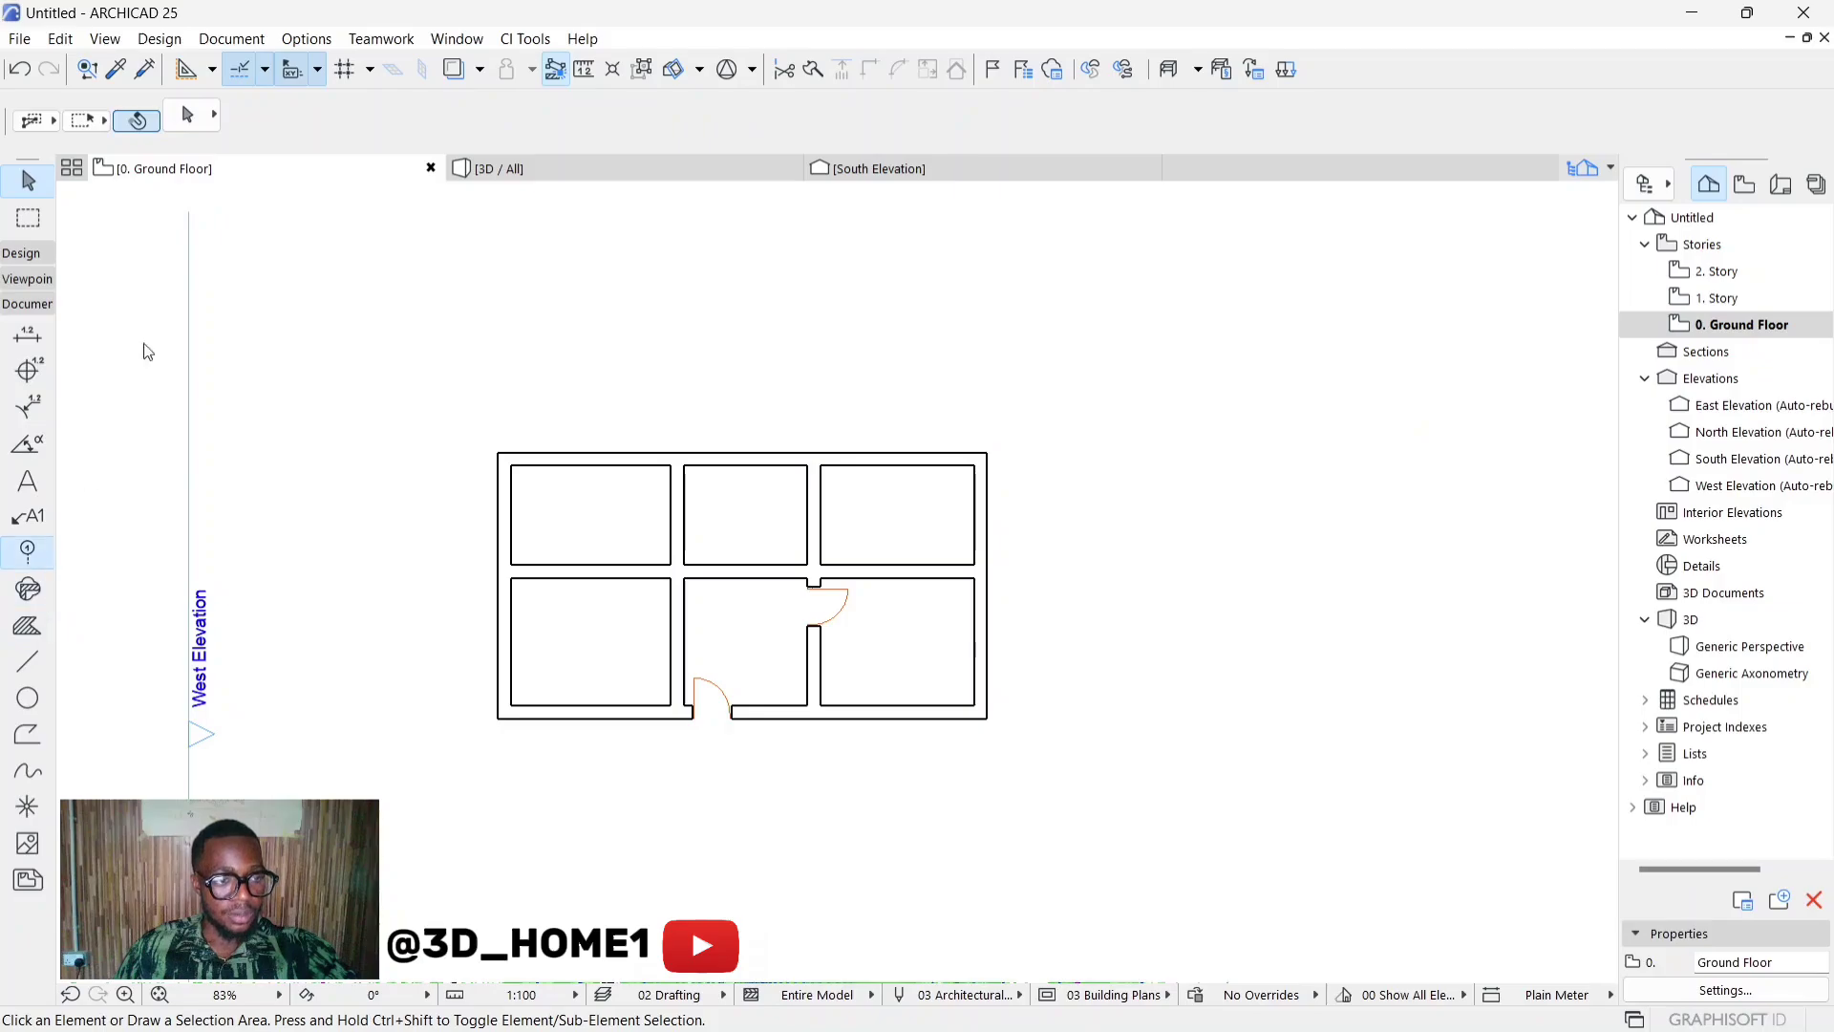
key("ctrl+t")
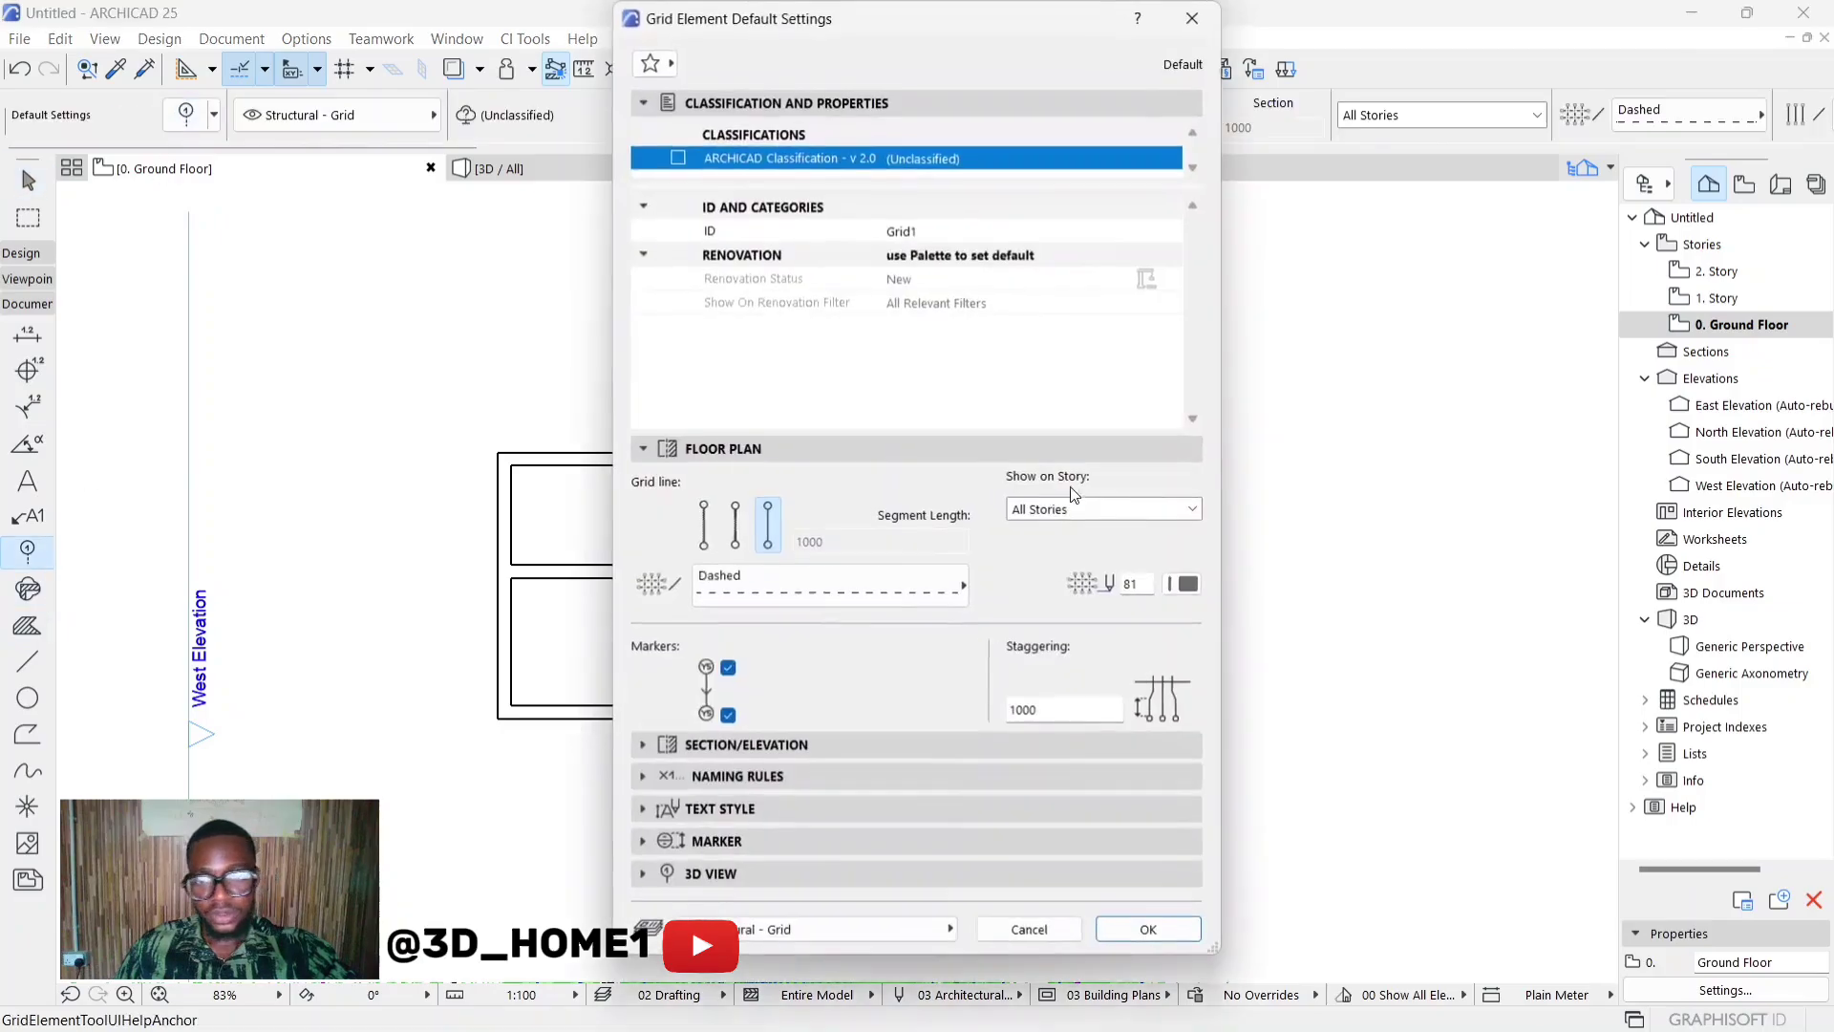
left_click(791, 584)
left_click(1011, 359)
left_click(1184, 584)
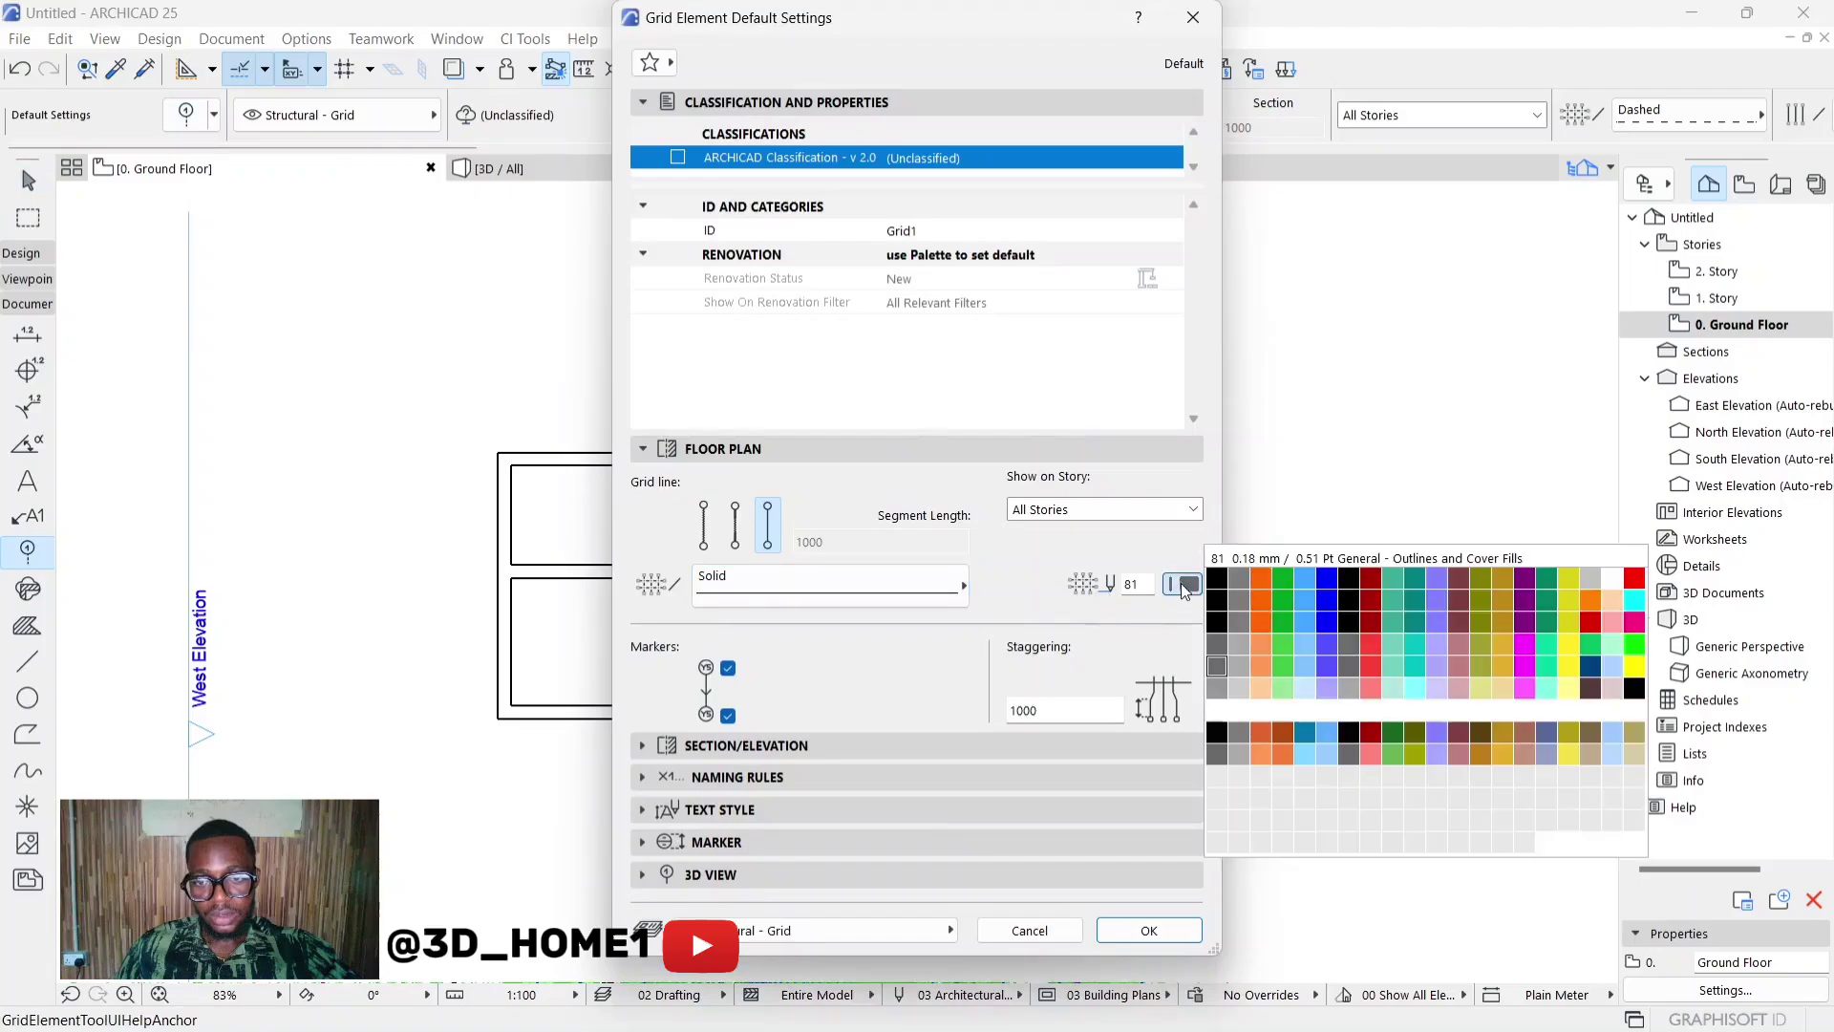
left_click(1290, 640)
left_click(1149, 930)
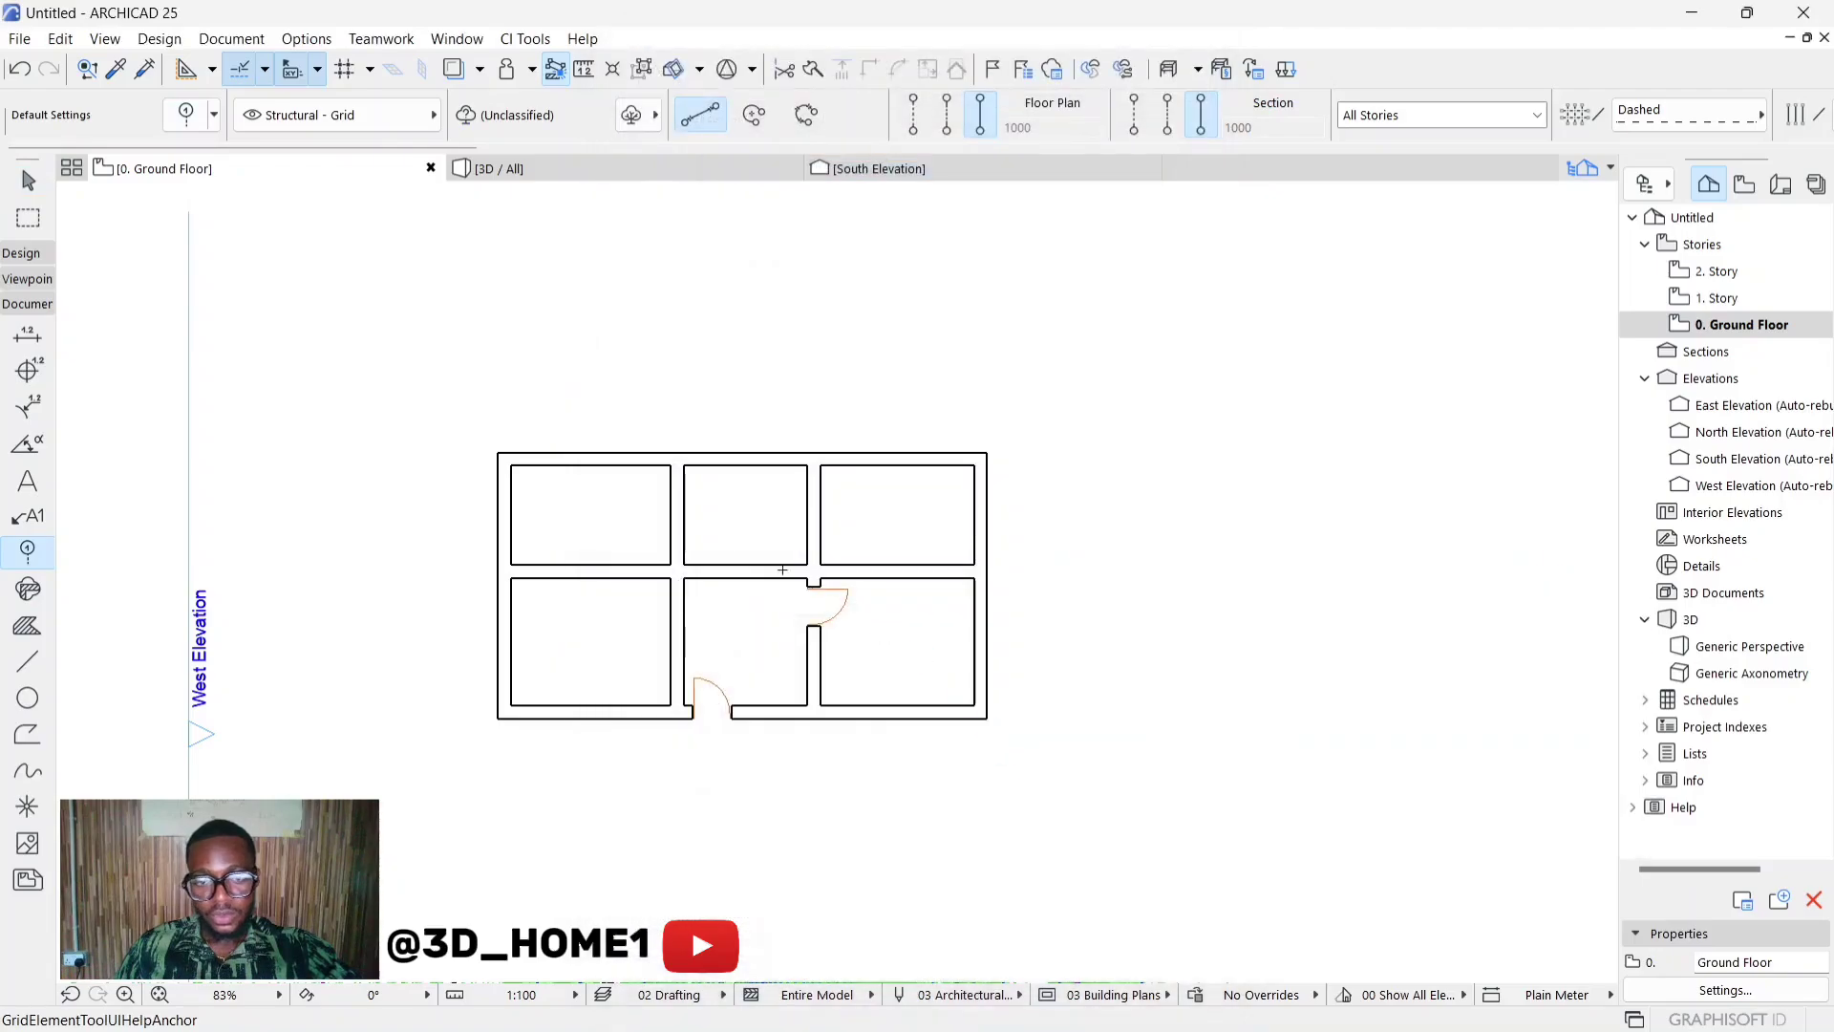
Step: Draw a vertical grid line about 9350 mm long from the upper-left wall corner down beyond the plan
scroll(497, 467, "up", 3)
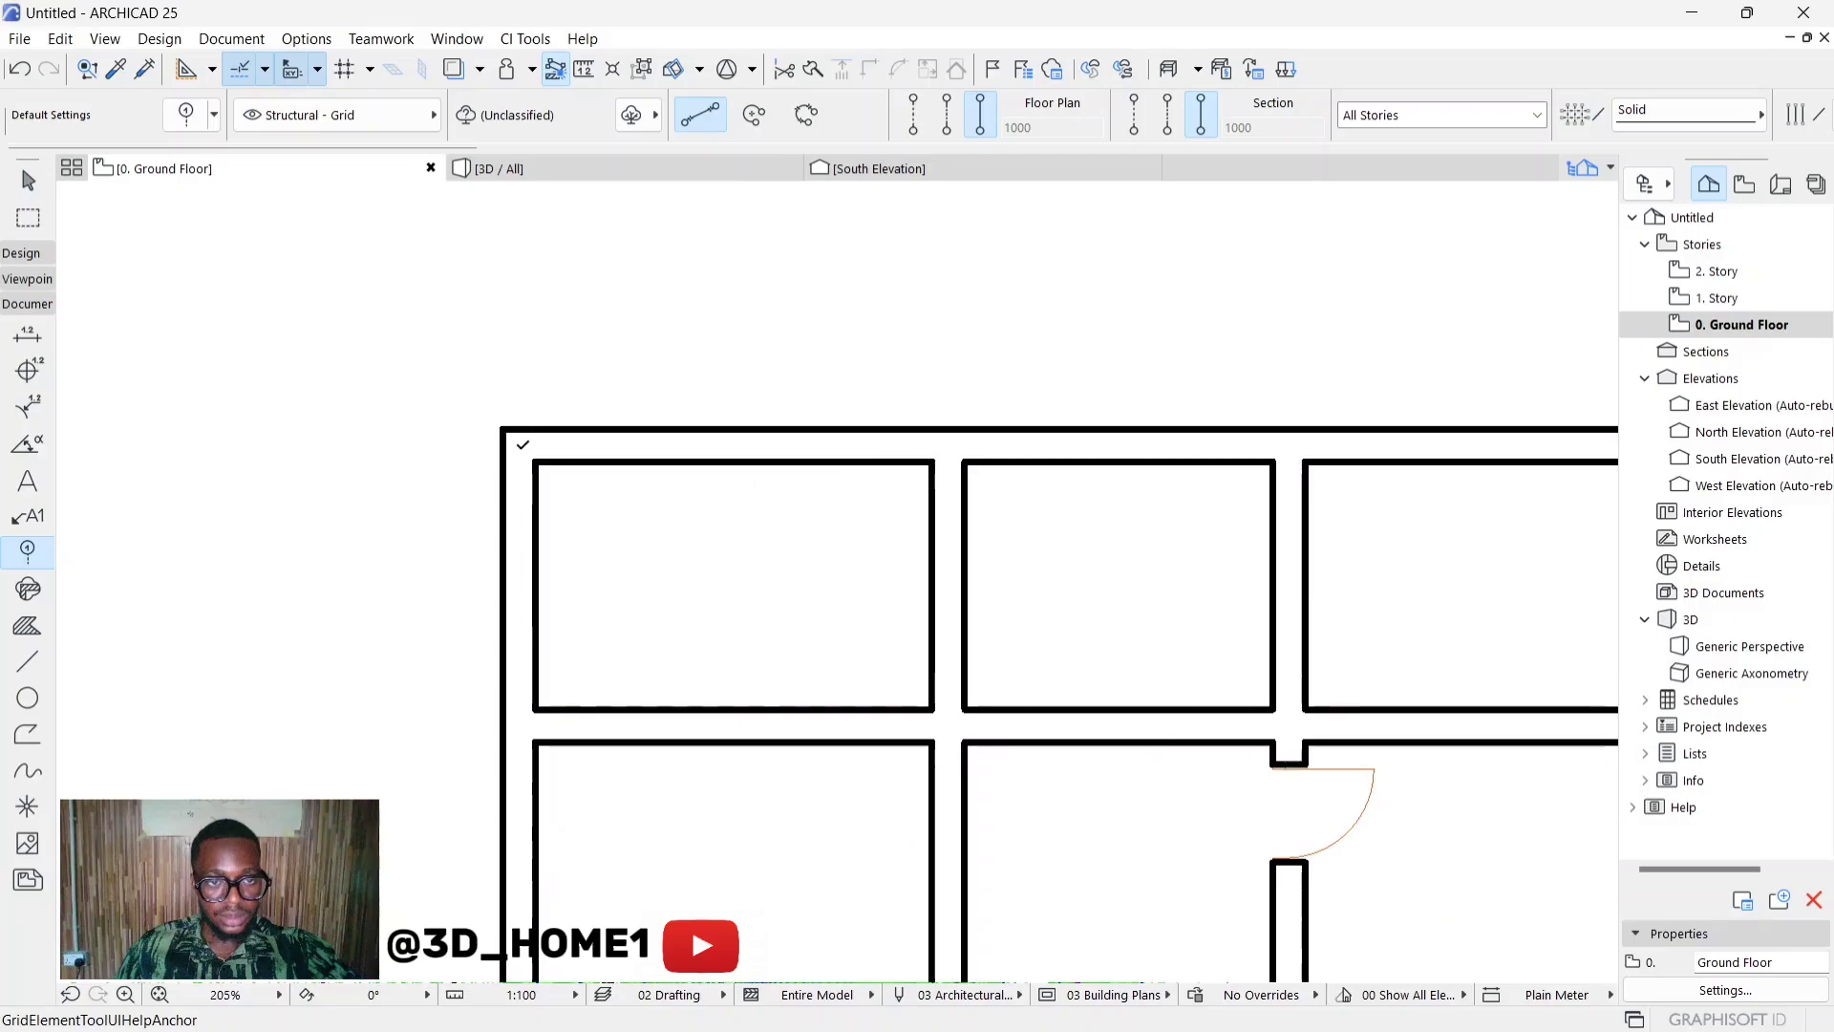
left_click(518, 446)
scroll(524, 438, "down", 5)
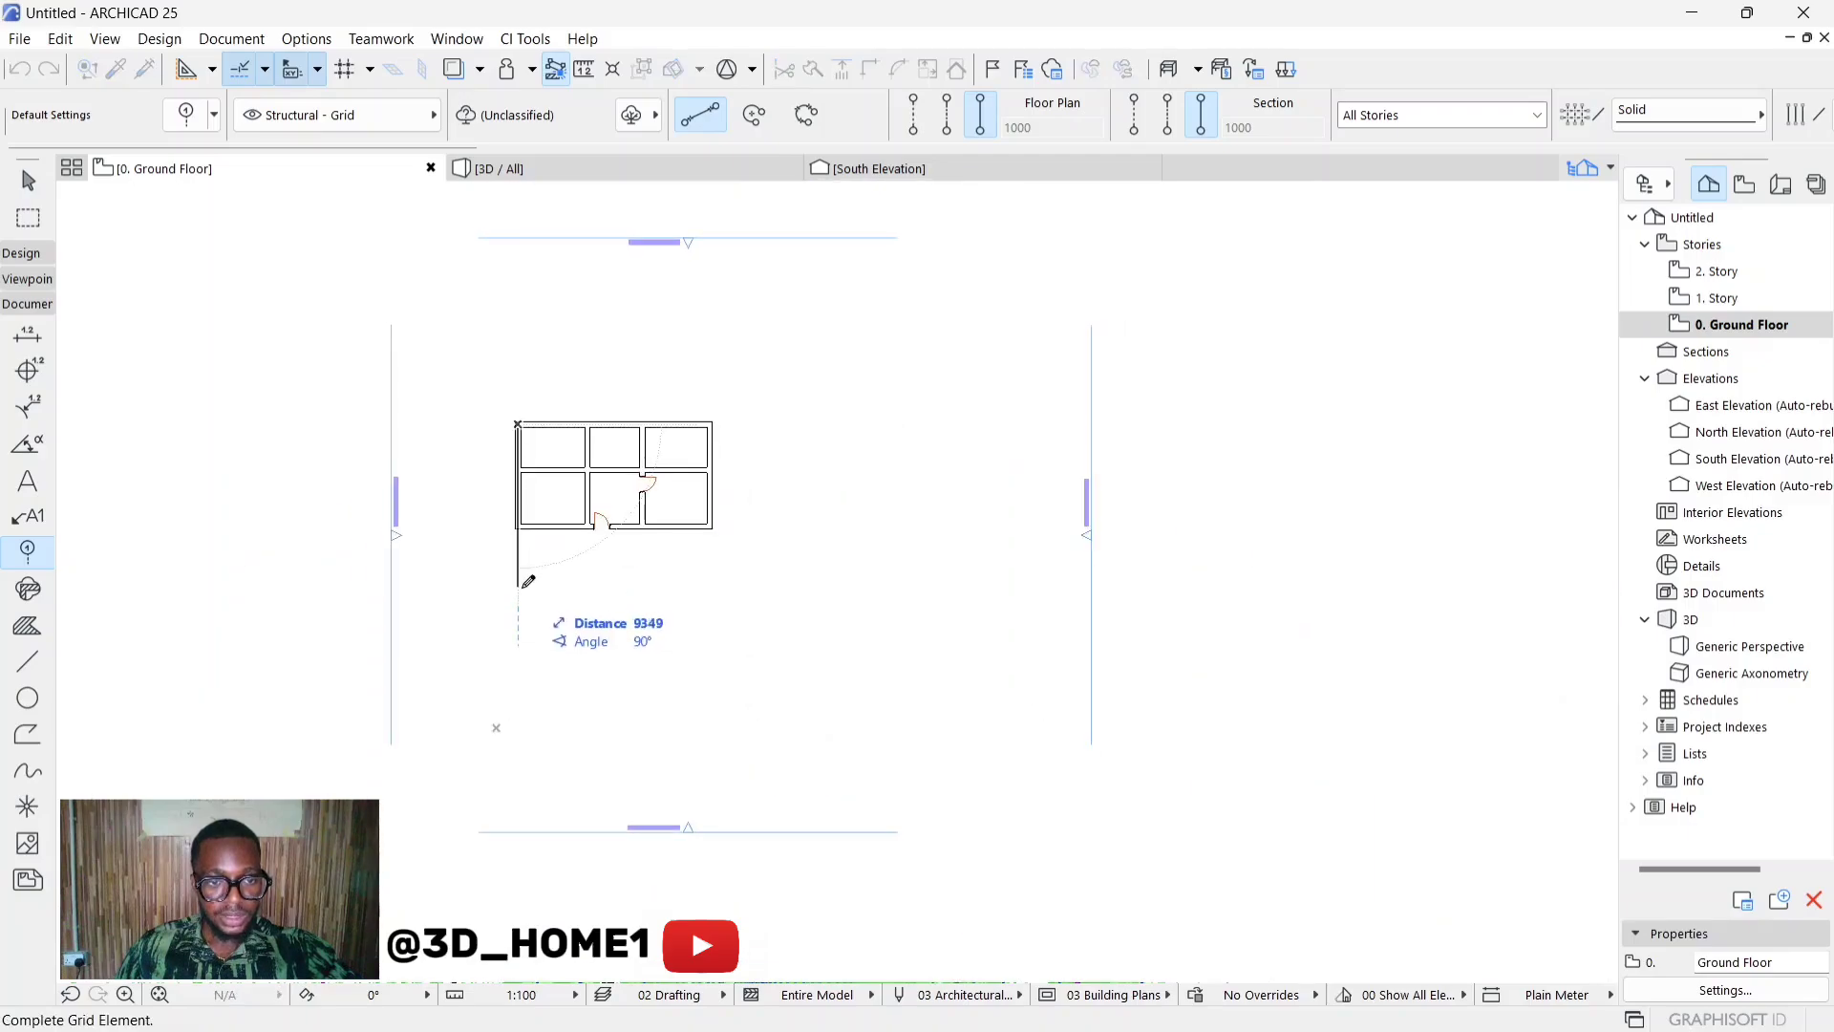
left_click(518, 585)
scroll(520, 554, "up", 3)
Step: Stretch the upper end of the left wall's grid line upward so its marker sits clear above the building
left_click(518, 568, "shift")
scroll(522, 567, "up", 3)
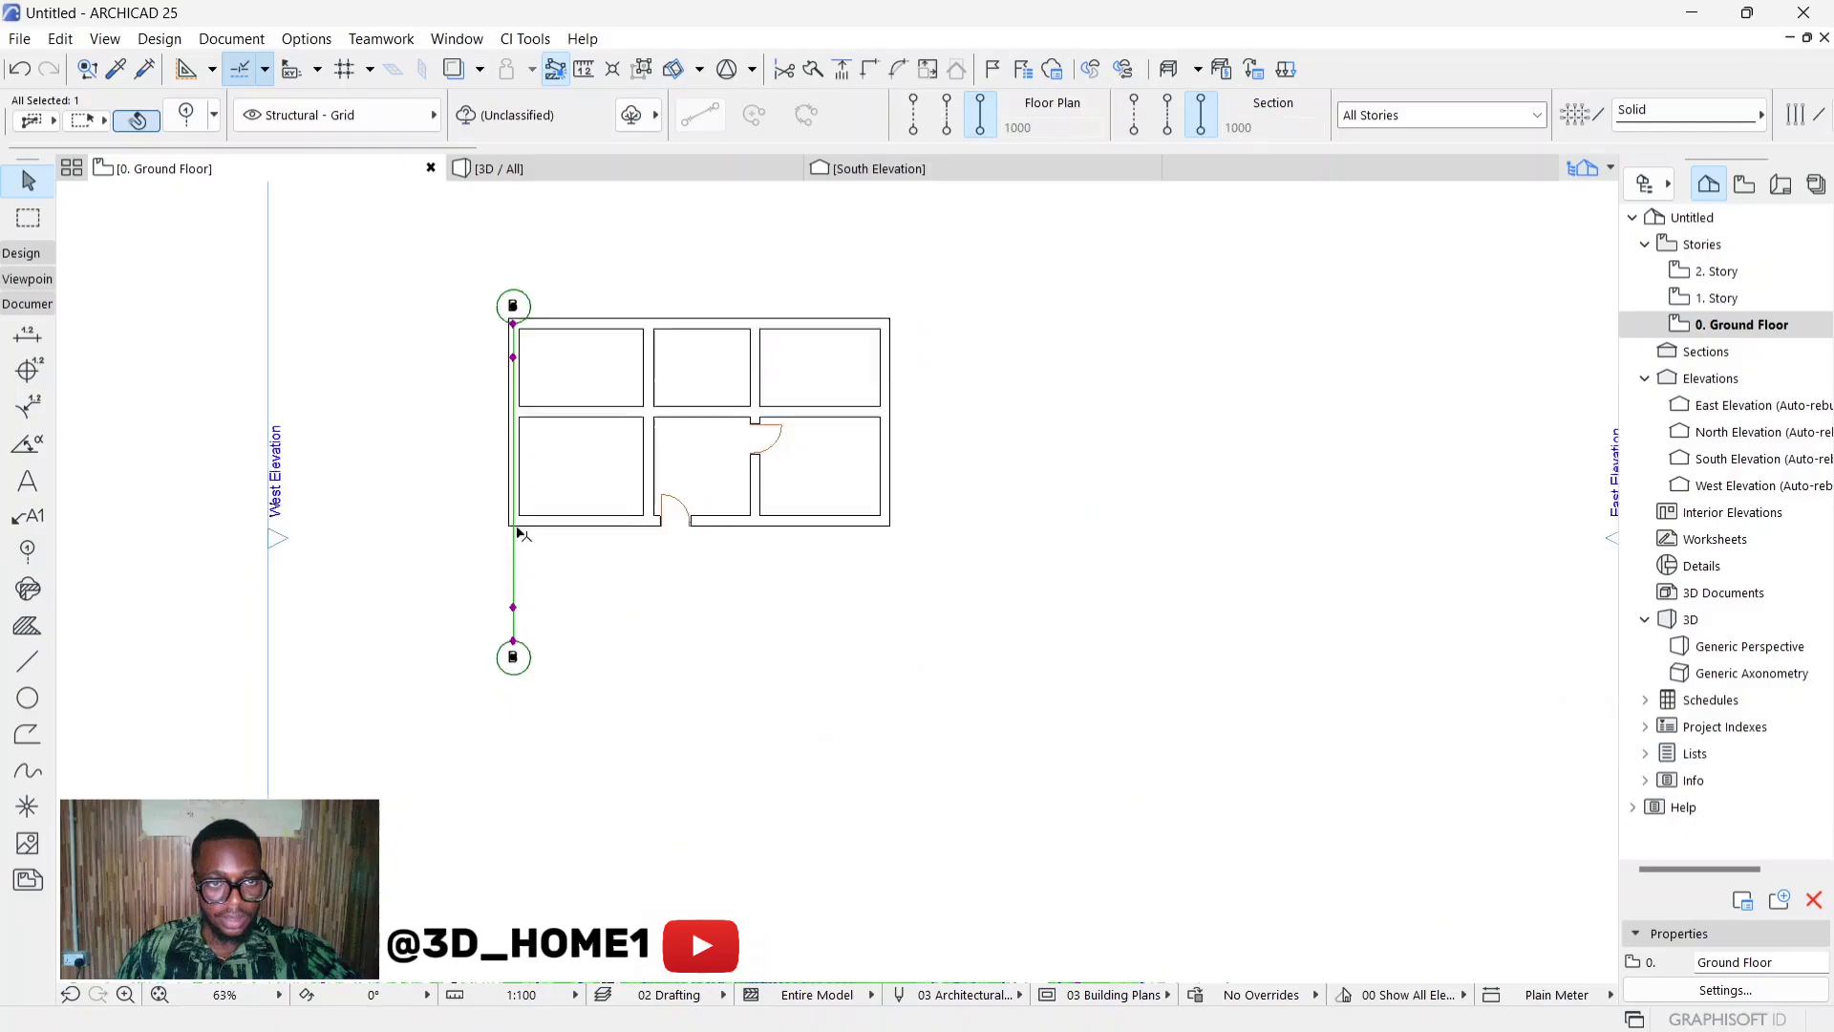
left_click_drag(517, 398, 516, 254)
left_click(535, 353)
scroll(675, 611, "down", 3)
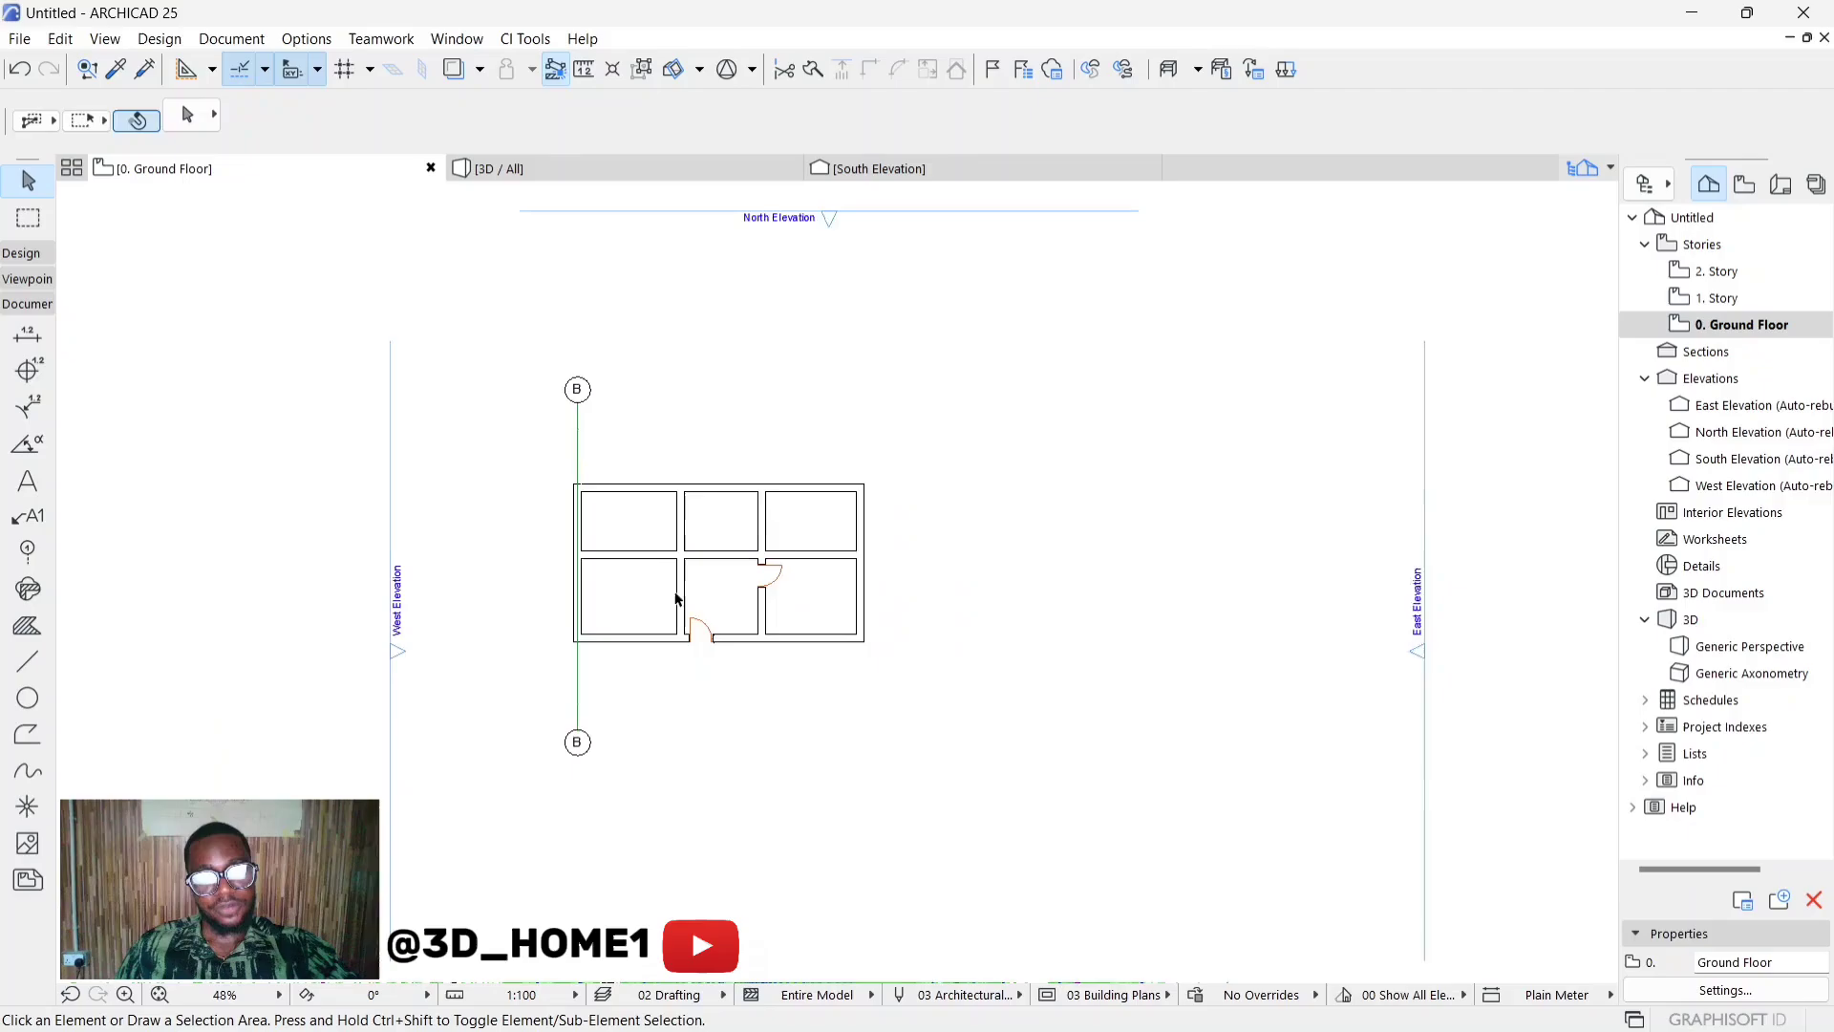
Step: Delete the solid green grid line running through the left exterior wall
scroll(612, 478, "up", 3)
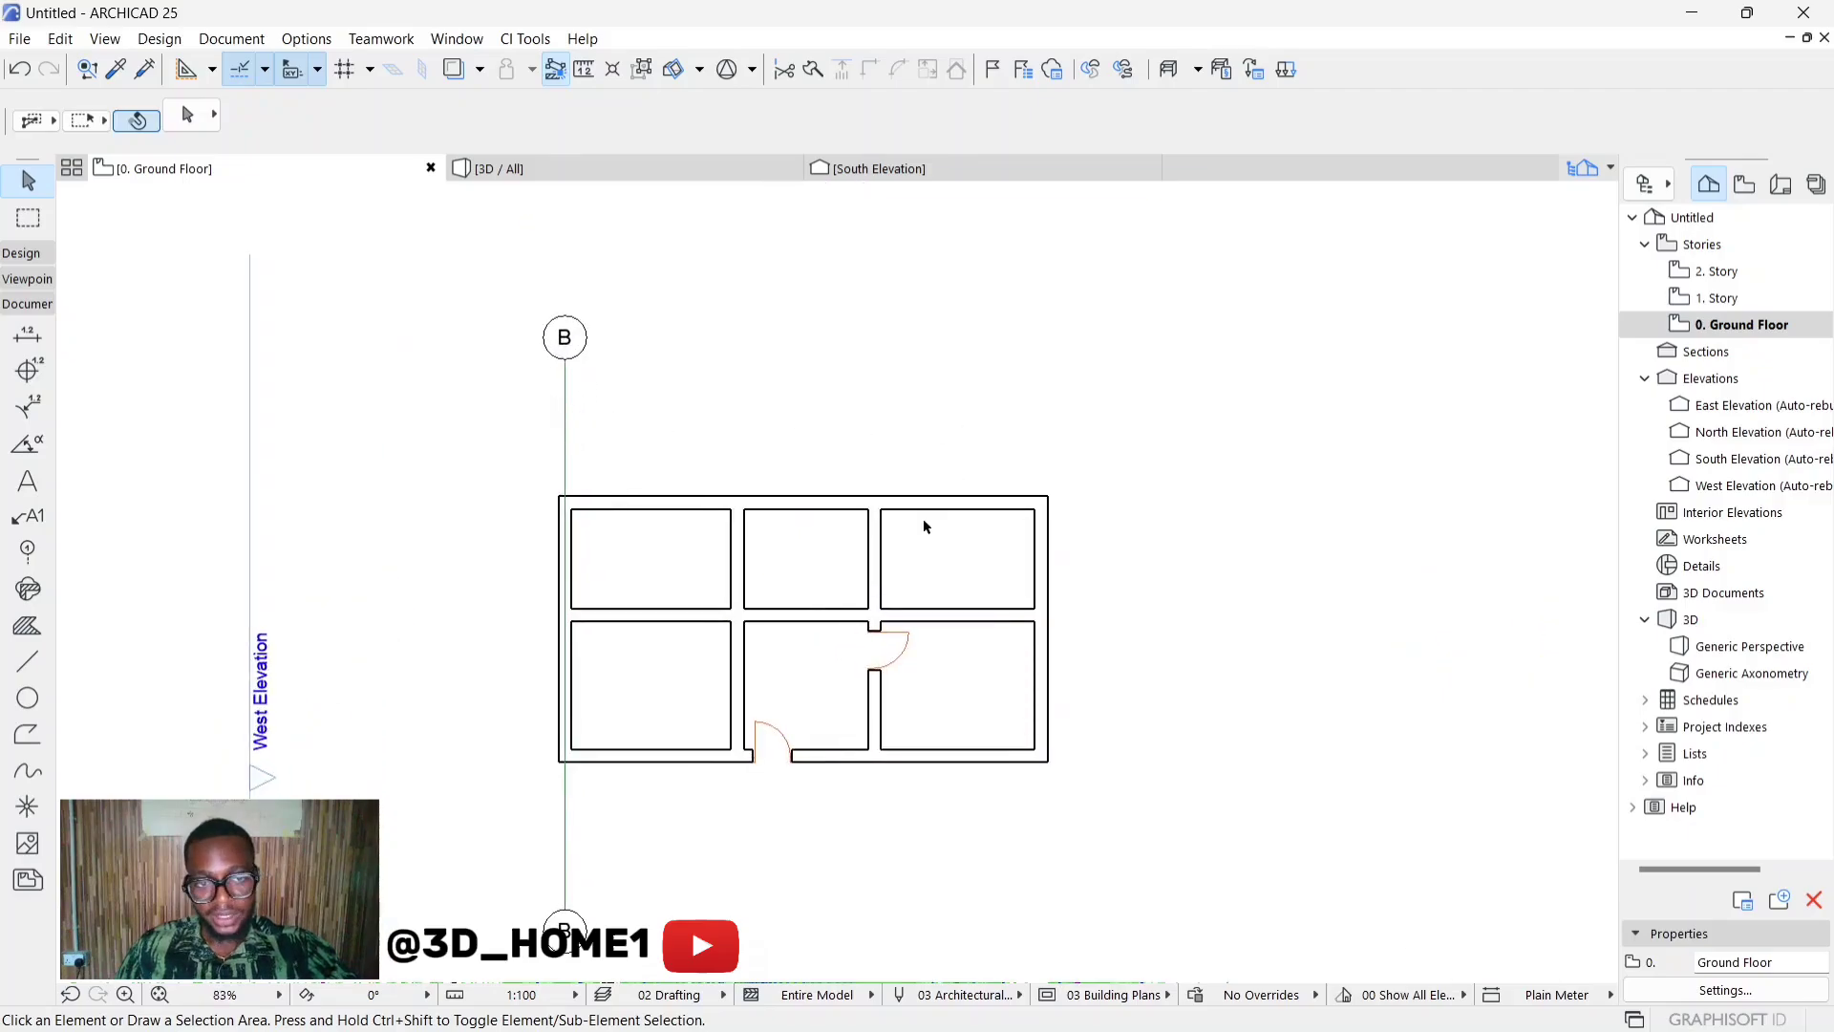
scroll(924, 527, "down", 2)
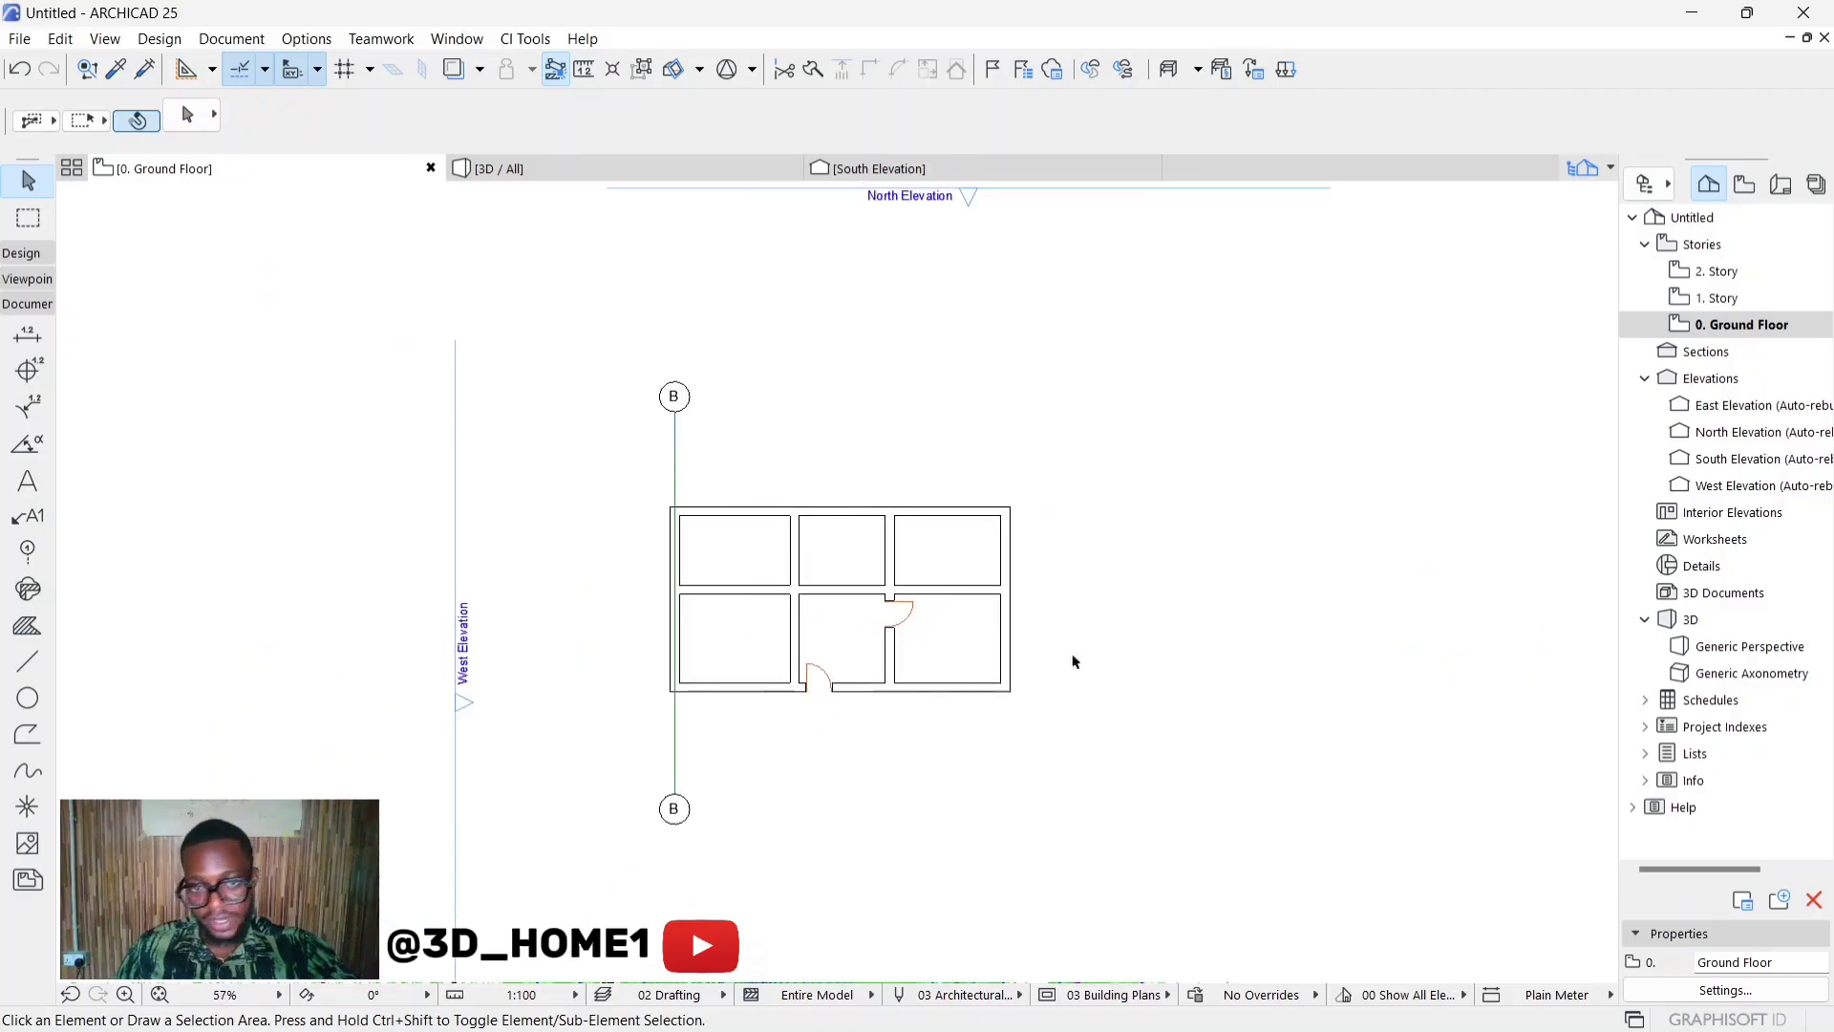
scroll(741, 520, "up", 3)
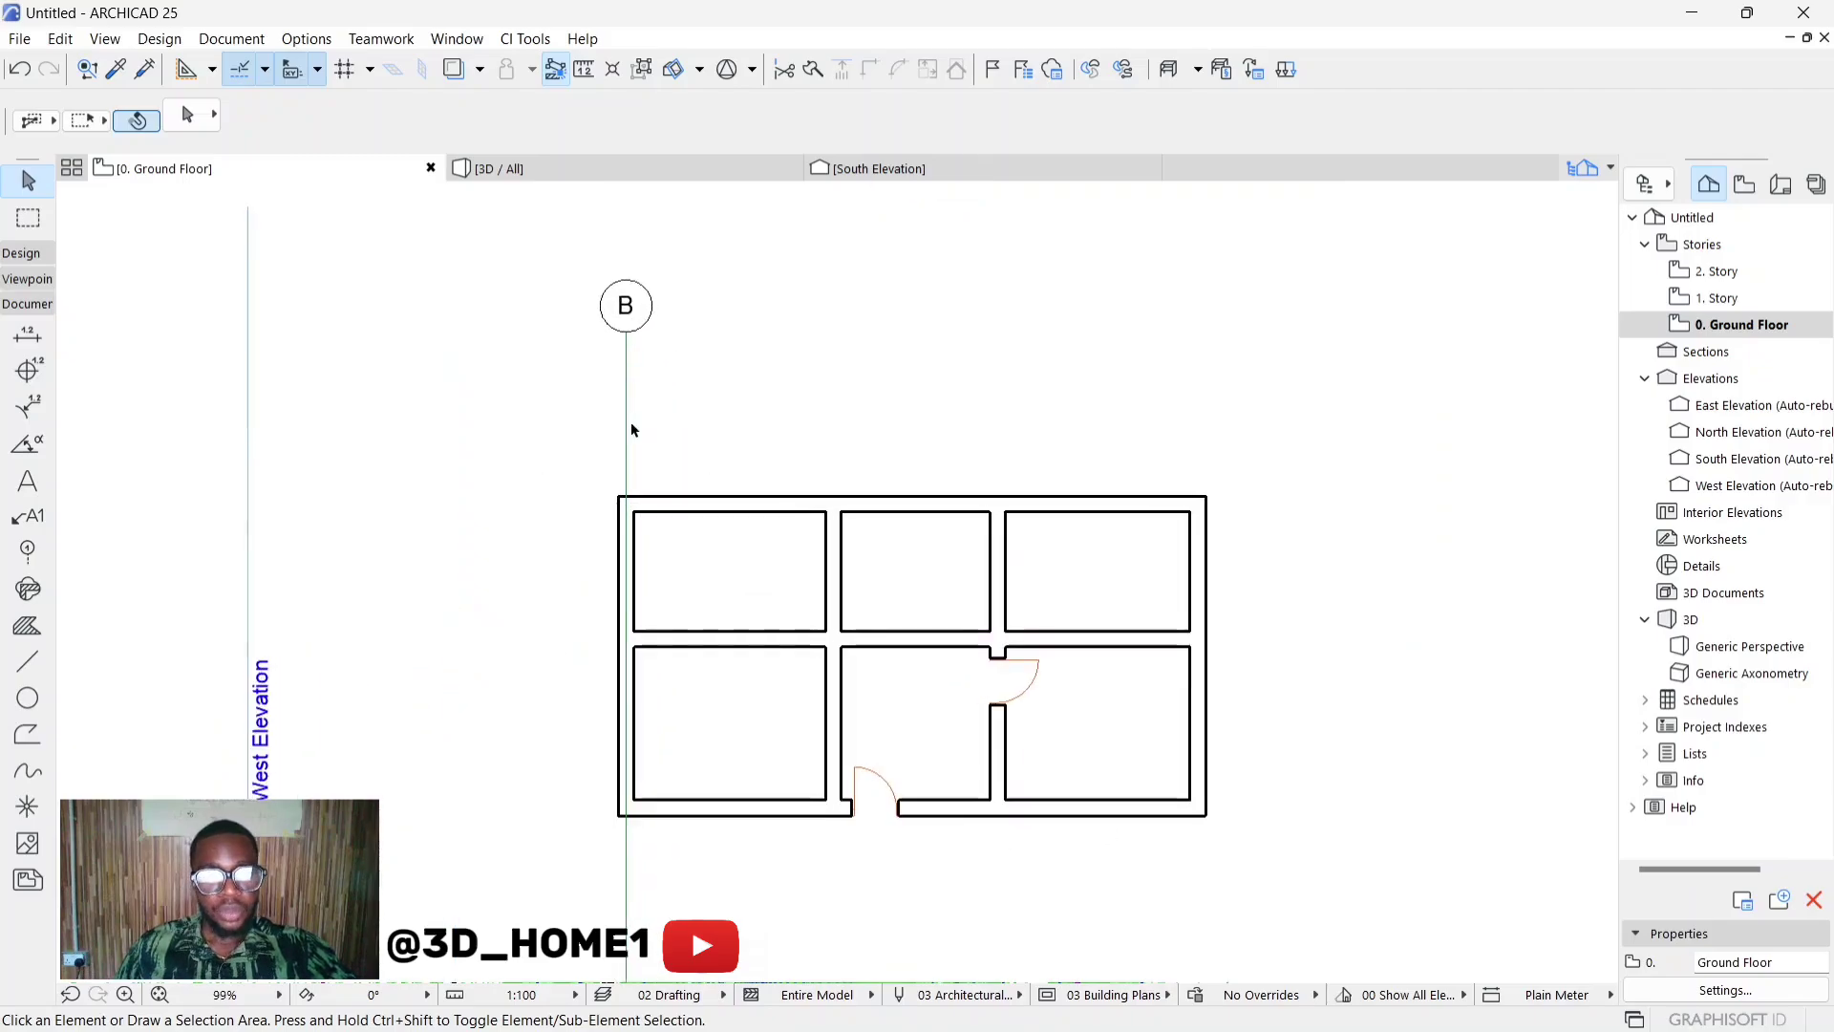
left_click(631, 421)
key("Delete")
scroll(619, 528, "down", 4)
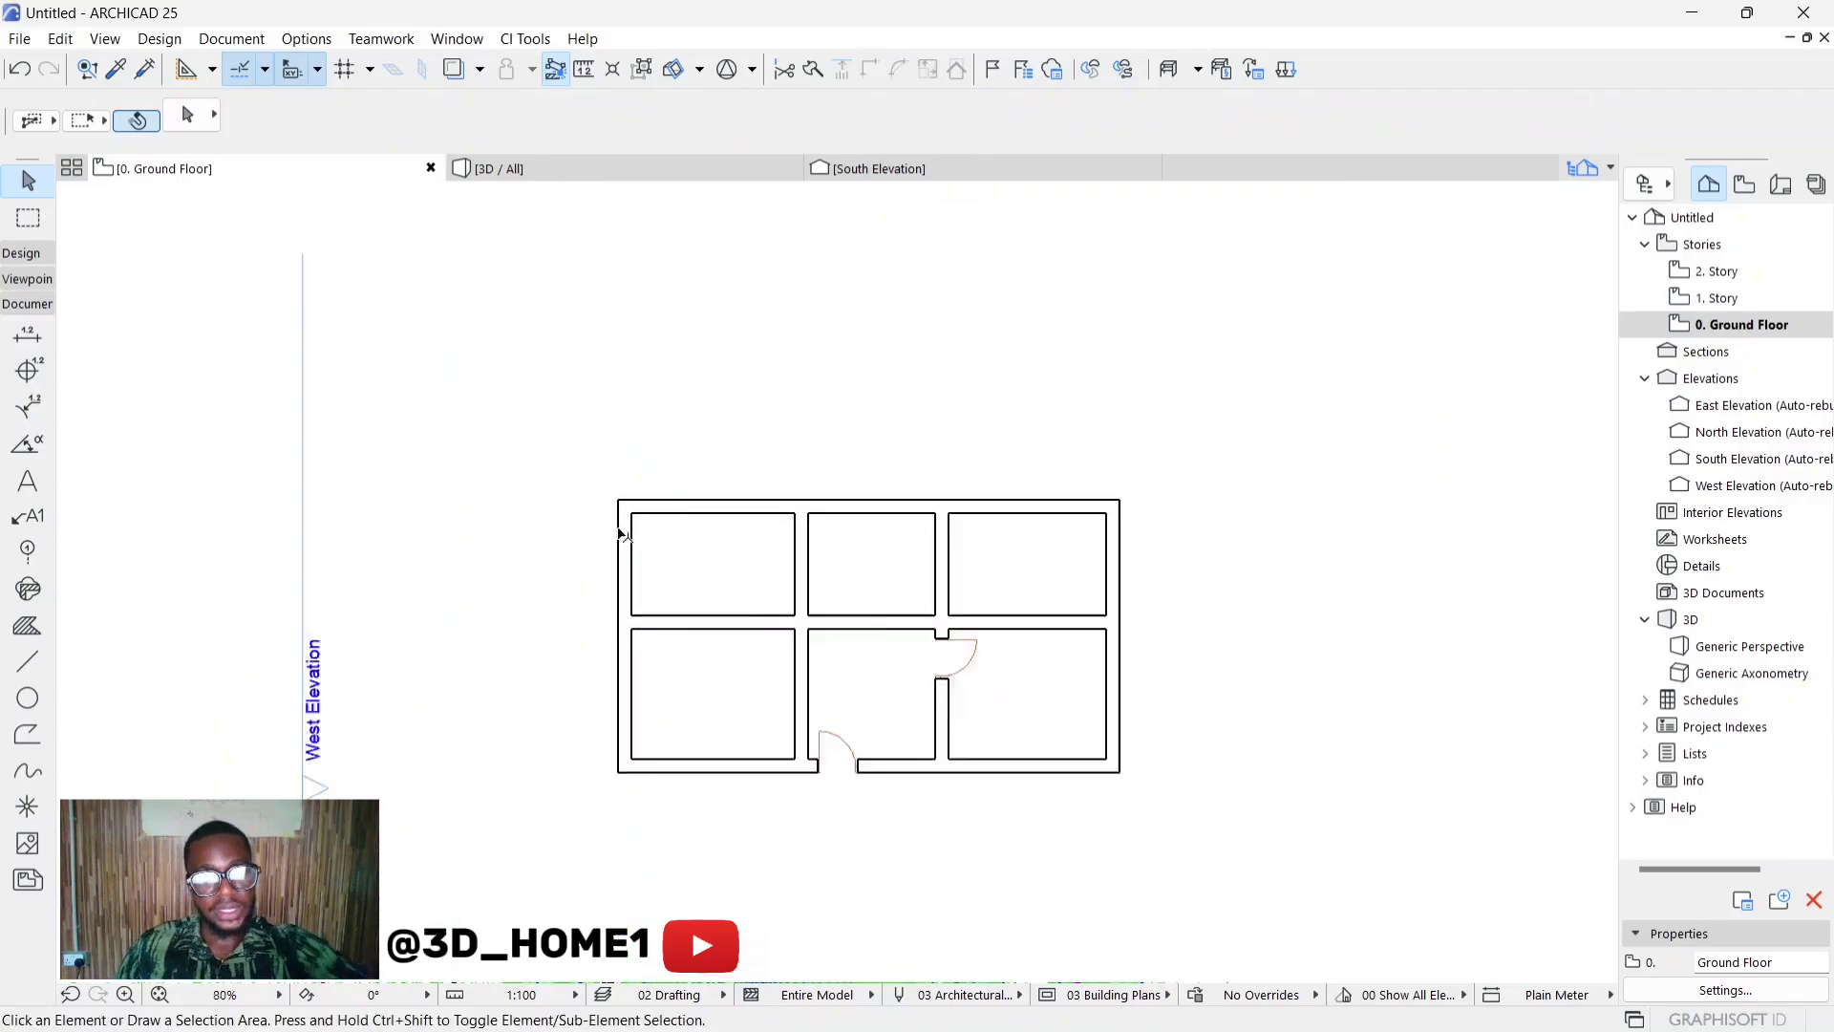
Step: Set the Grid Element default floor plan line type to Dashed and its pen to 81
left_click(28, 557)
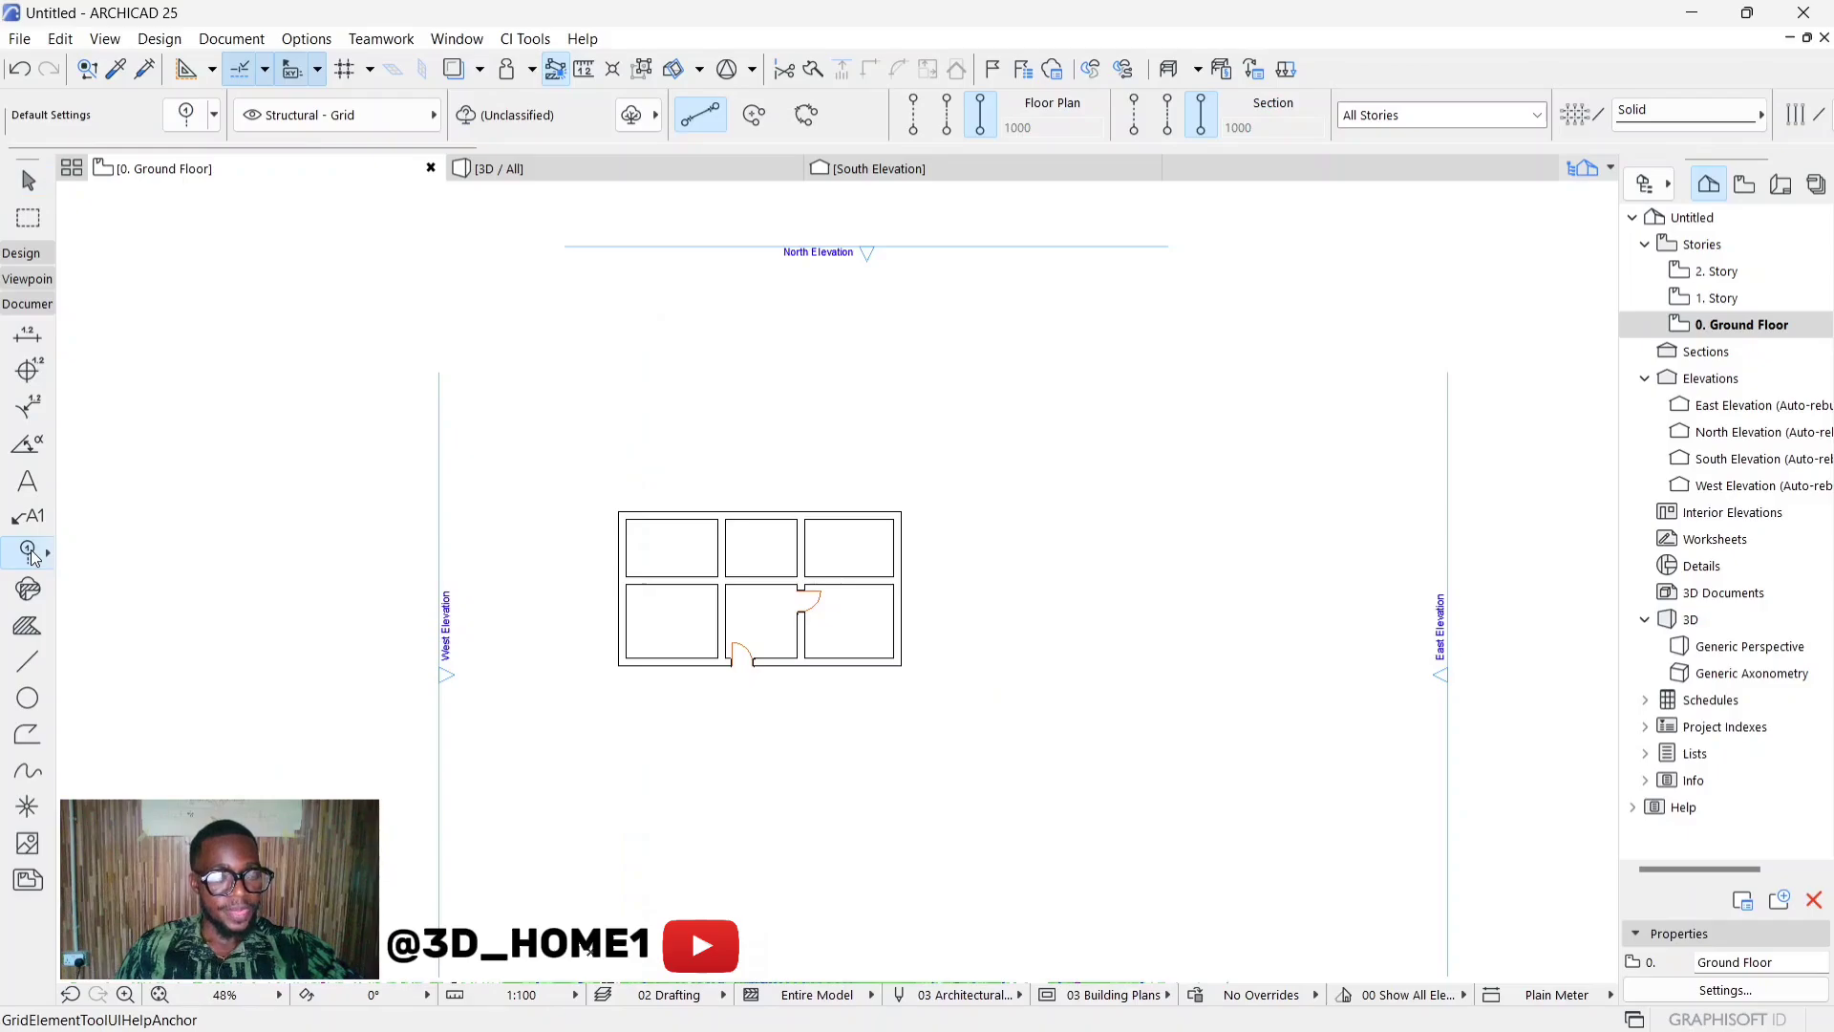
key("Escape")
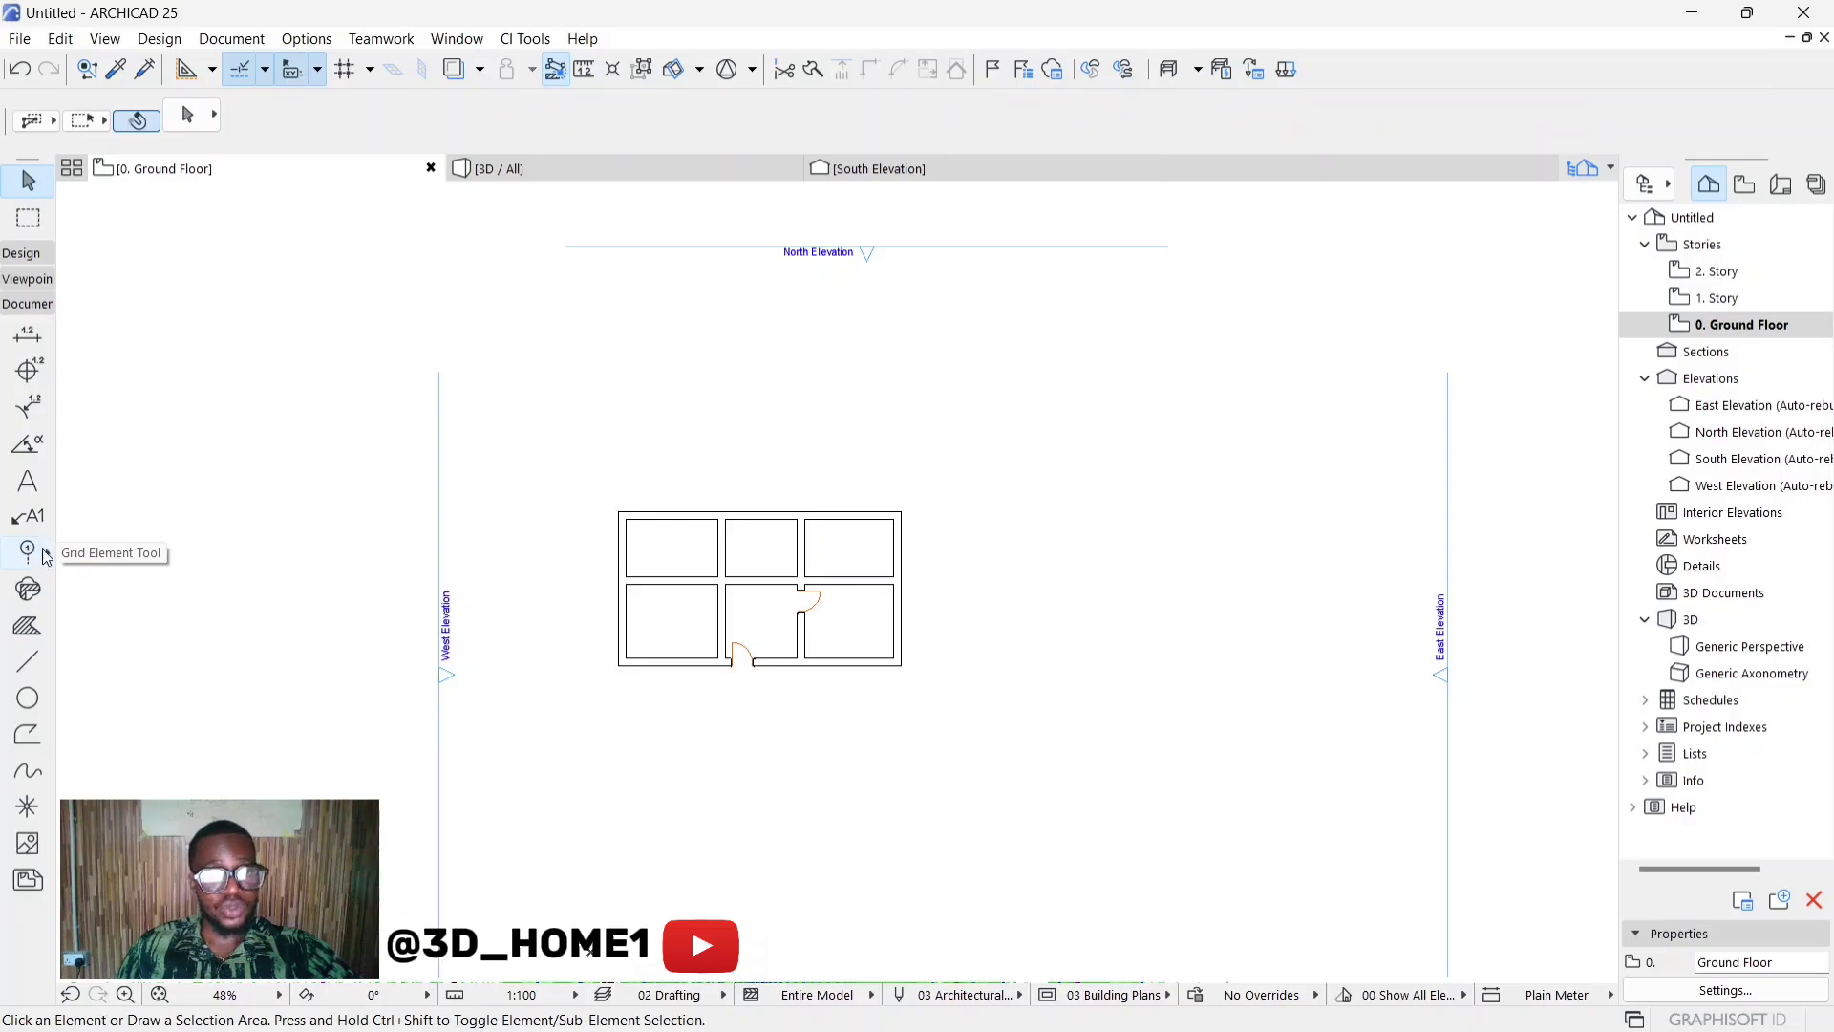
left_click(28, 552)
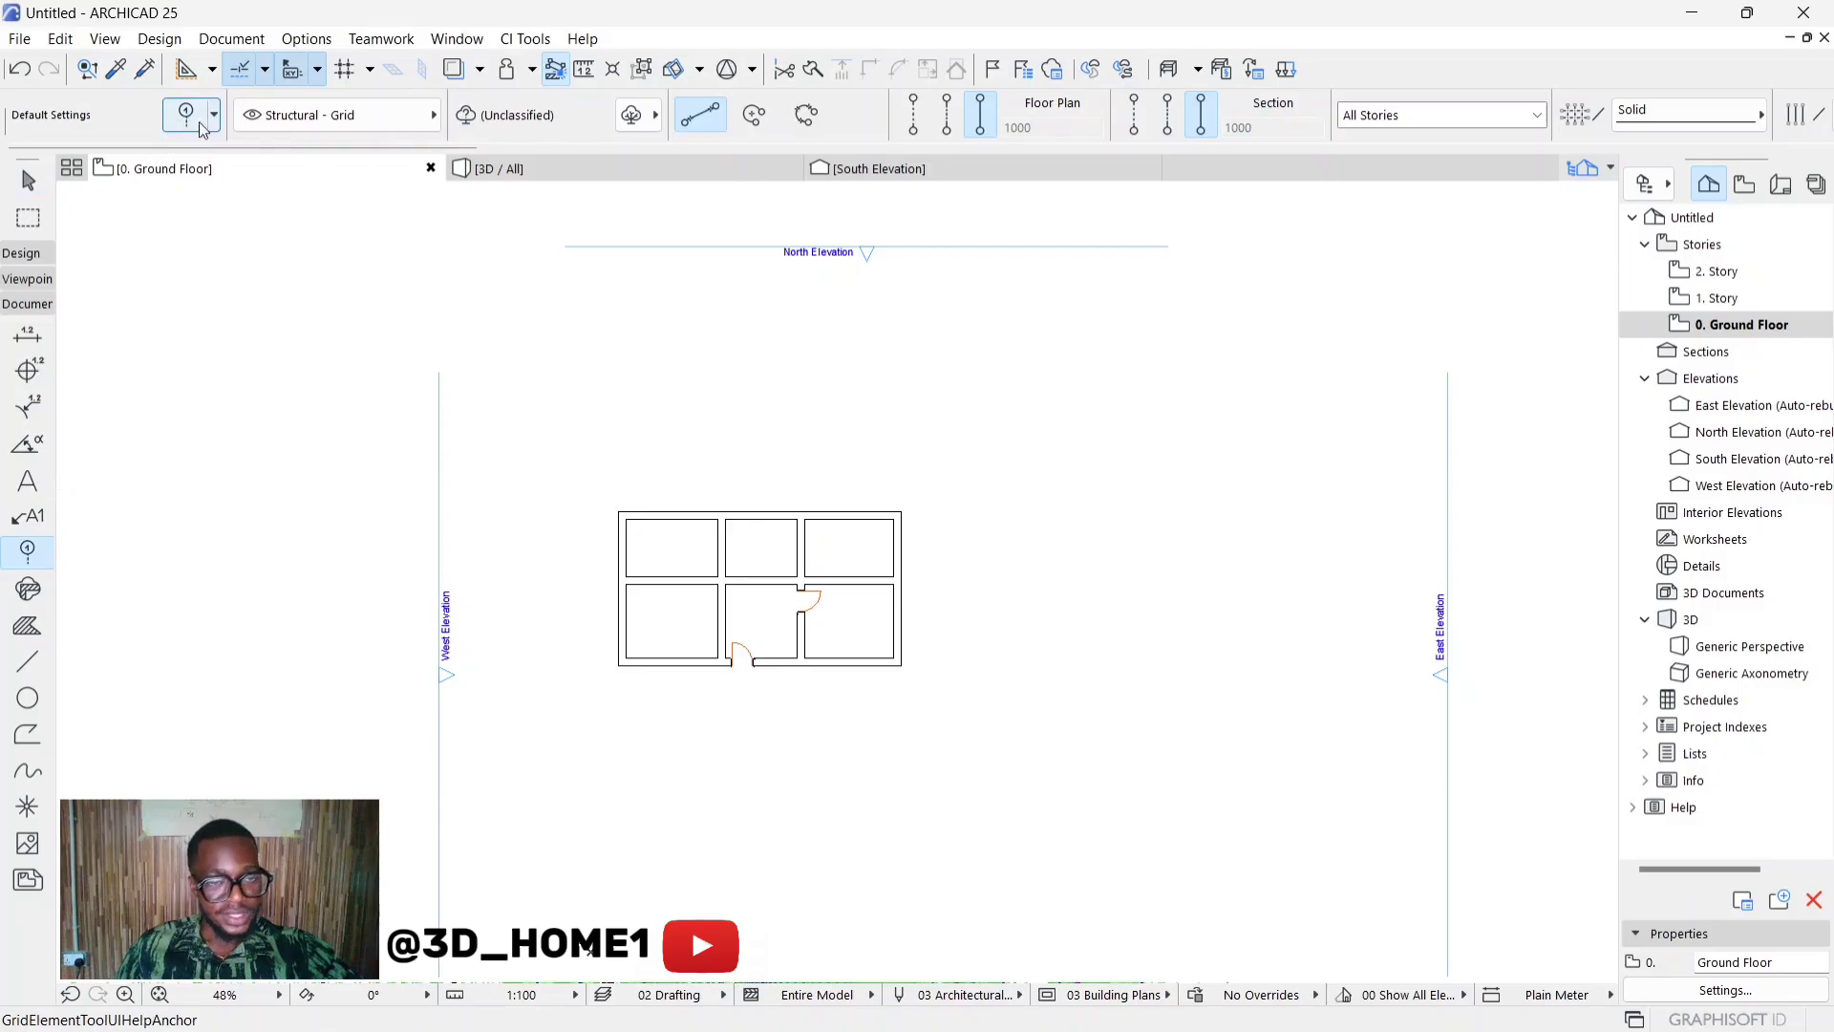
left_click(186, 115)
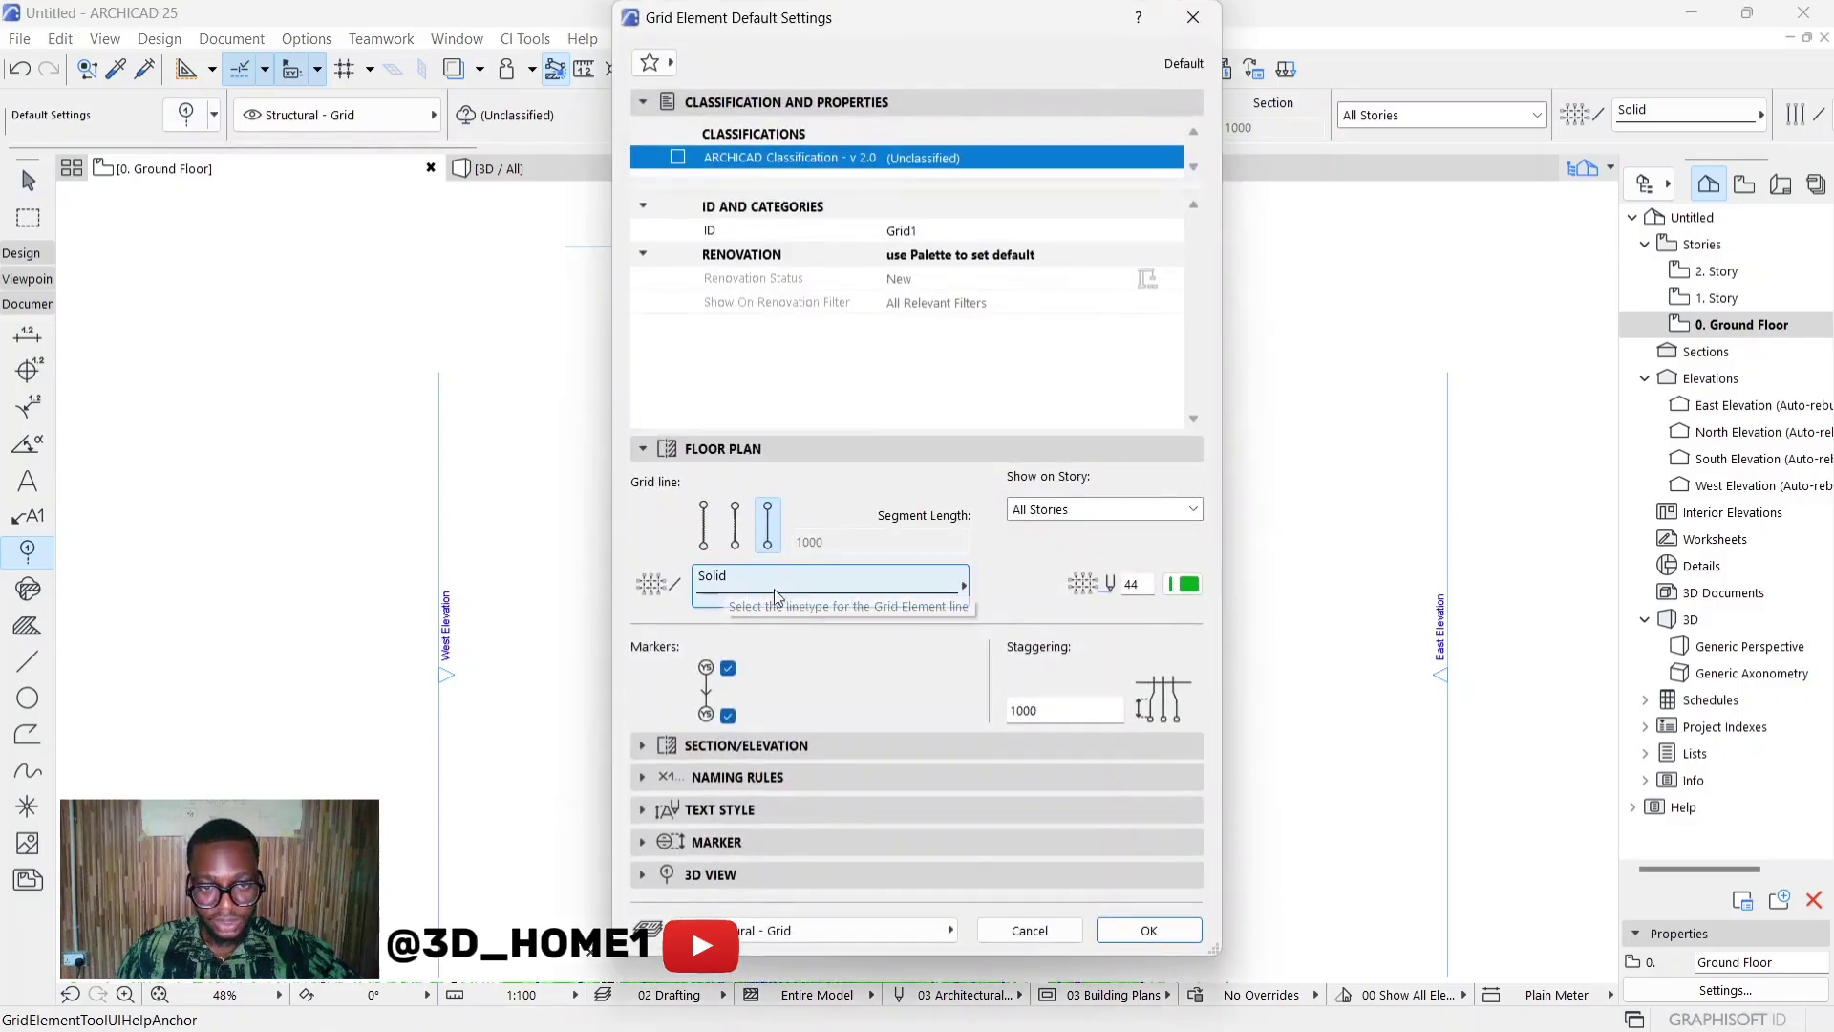
left_click(835, 591)
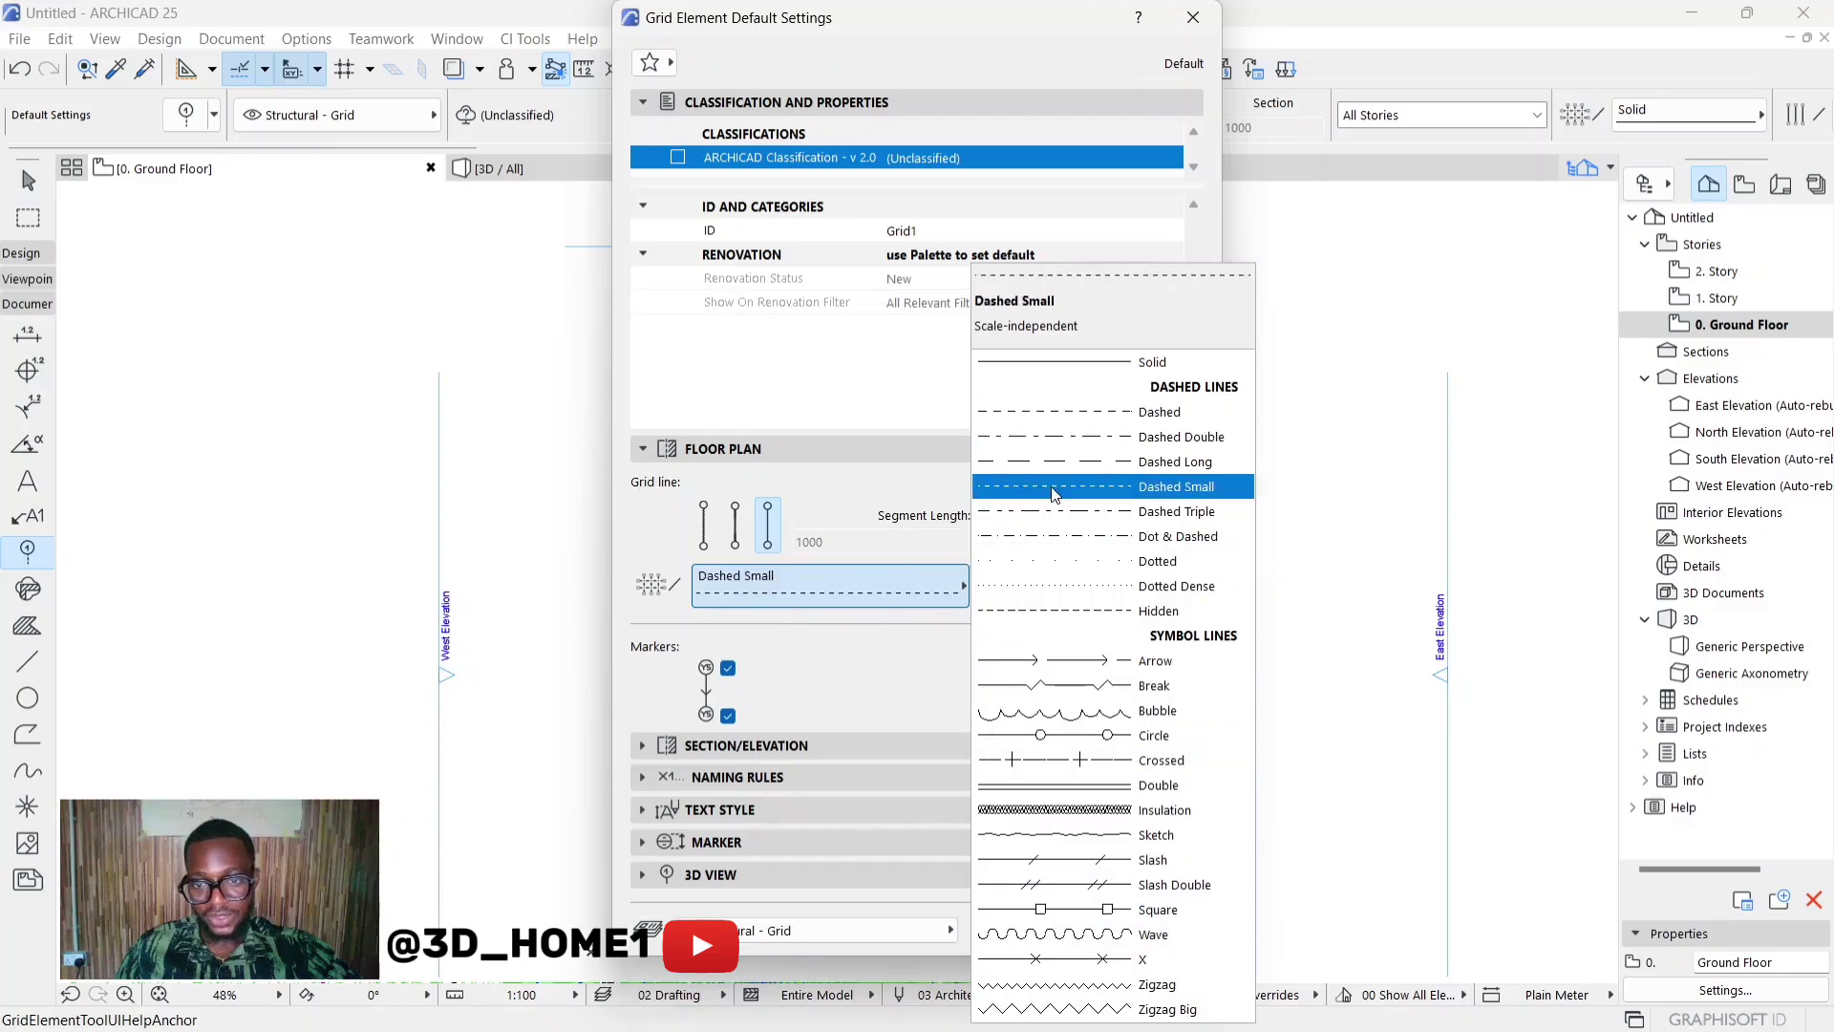
left_click(1072, 418)
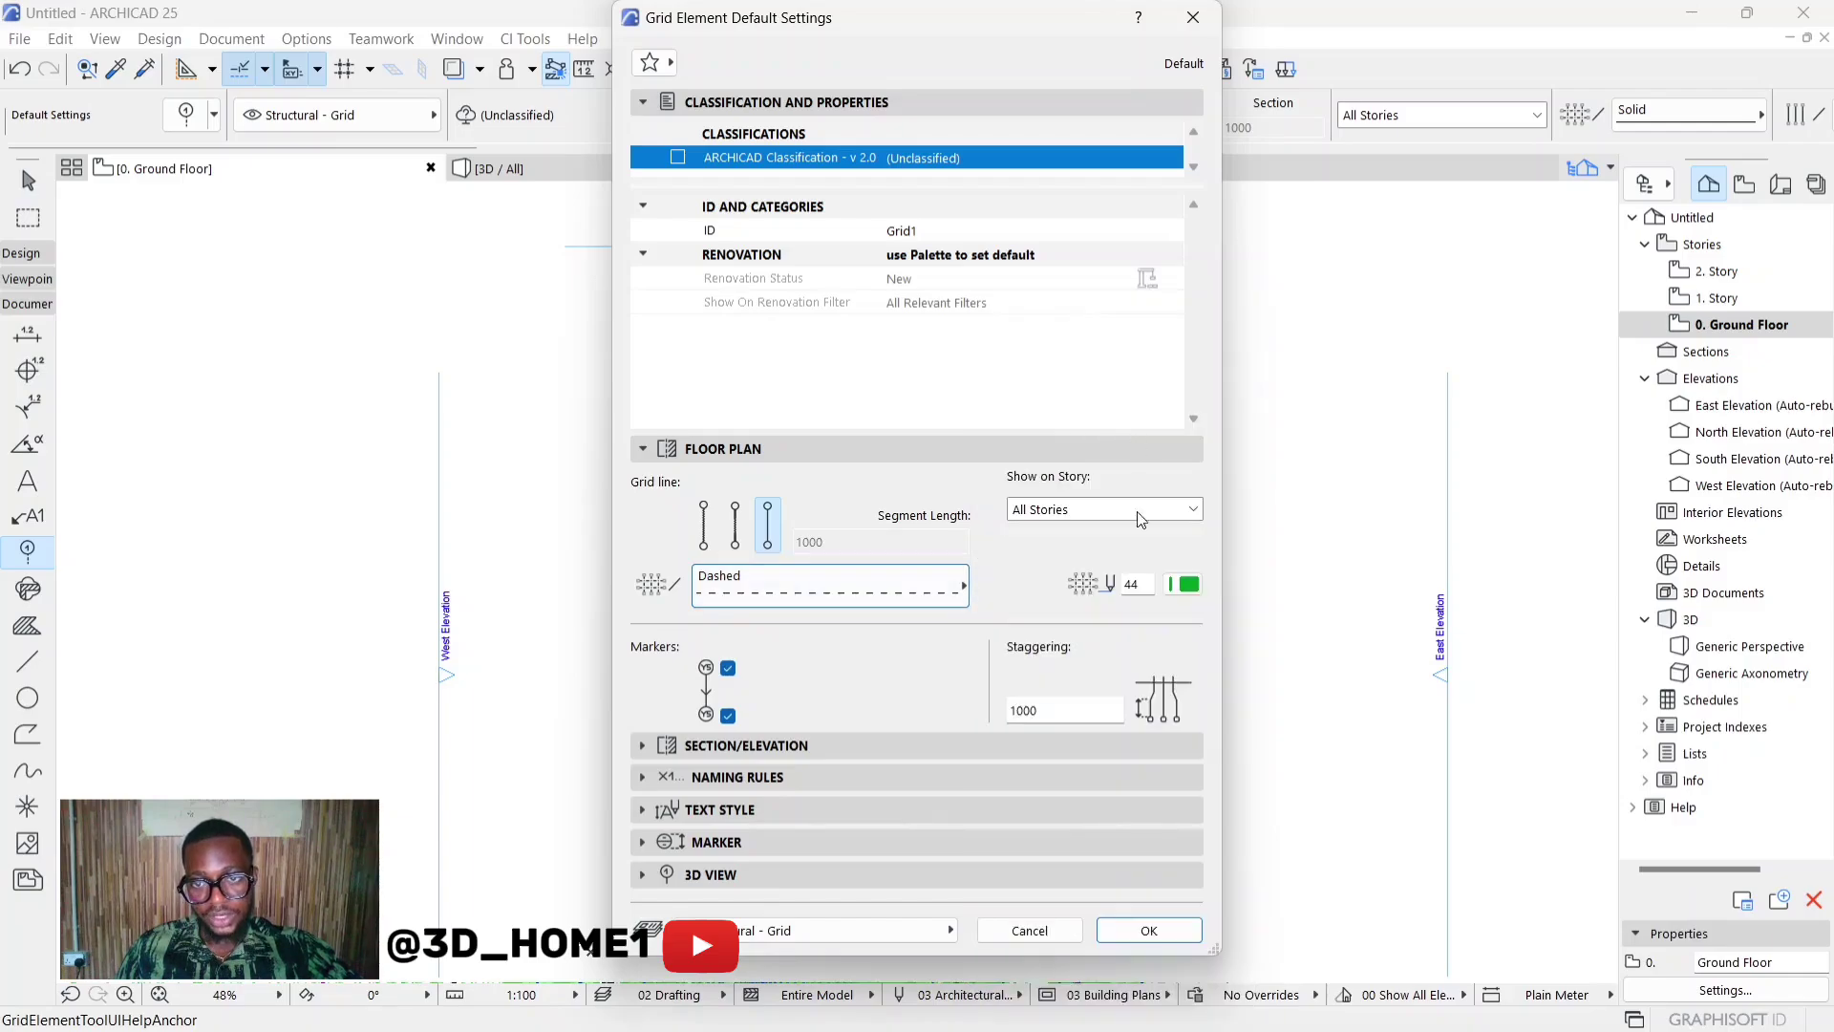
left_click(1184, 584)
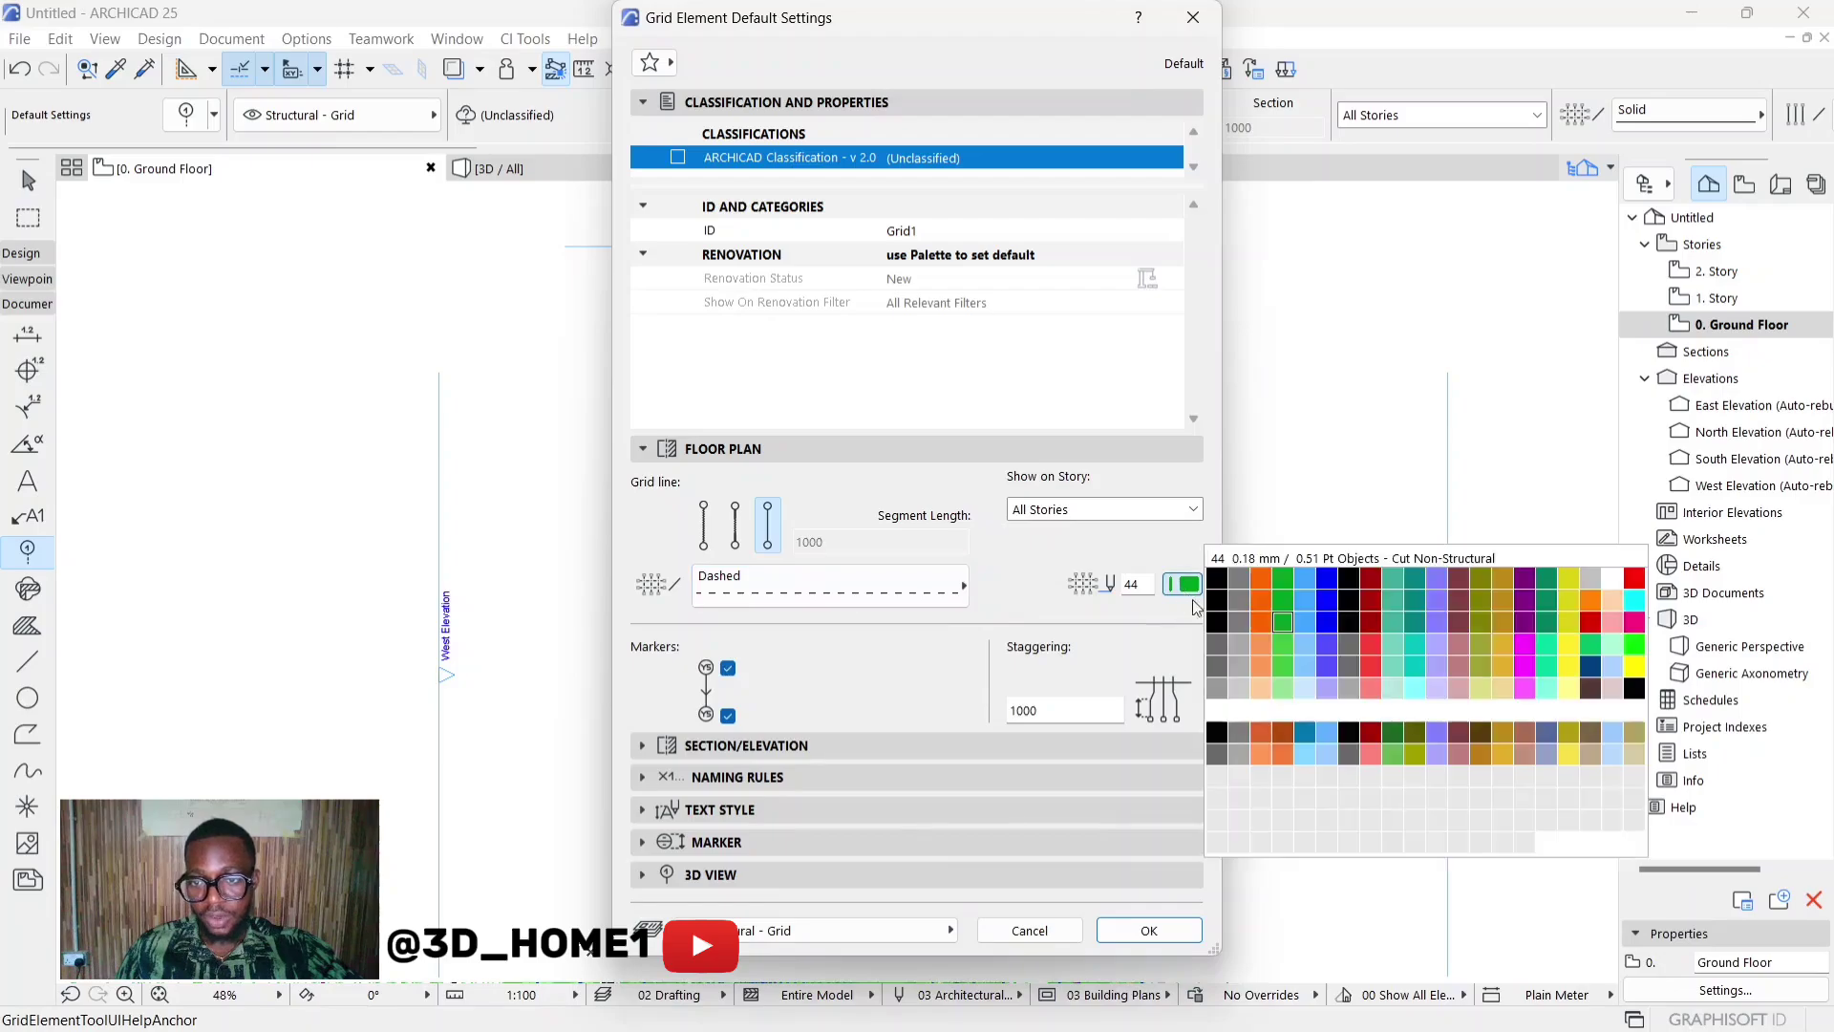
left_click(1219, 665)
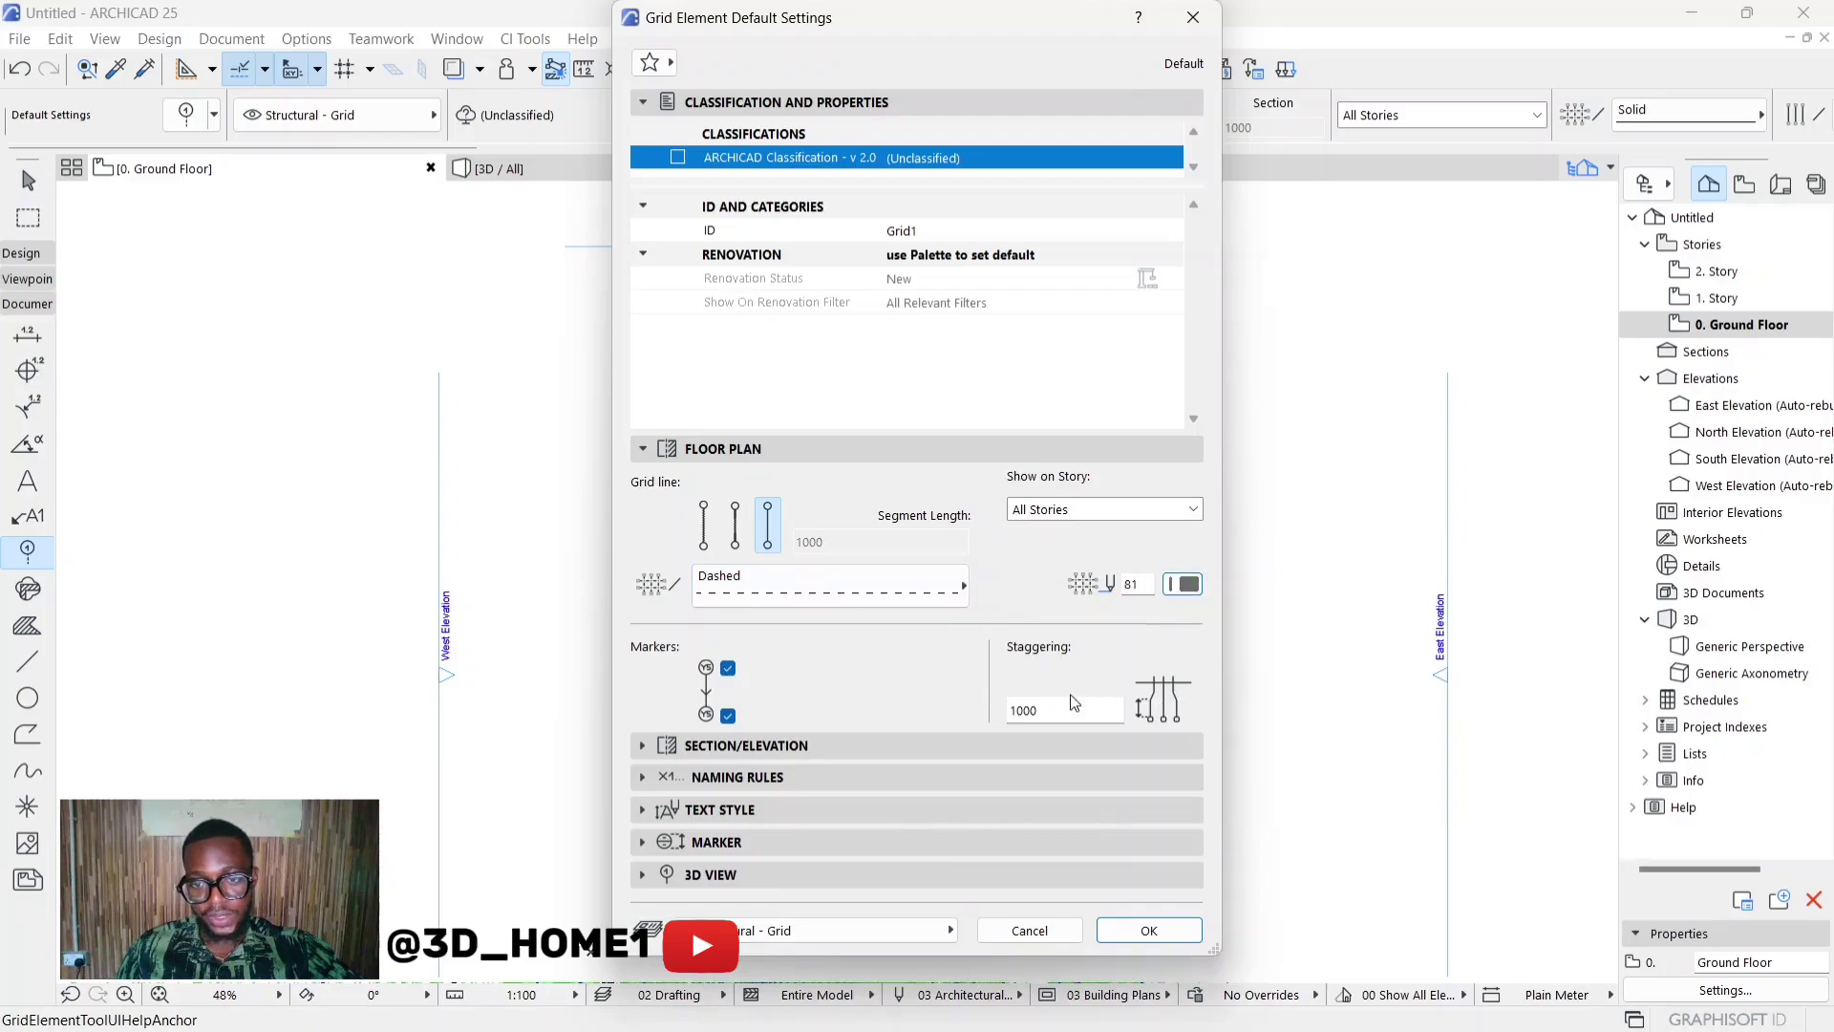
left_click(1147, 930)
scroll(770, 594, "down", 1)
scroll(726, 567, "up", 2)
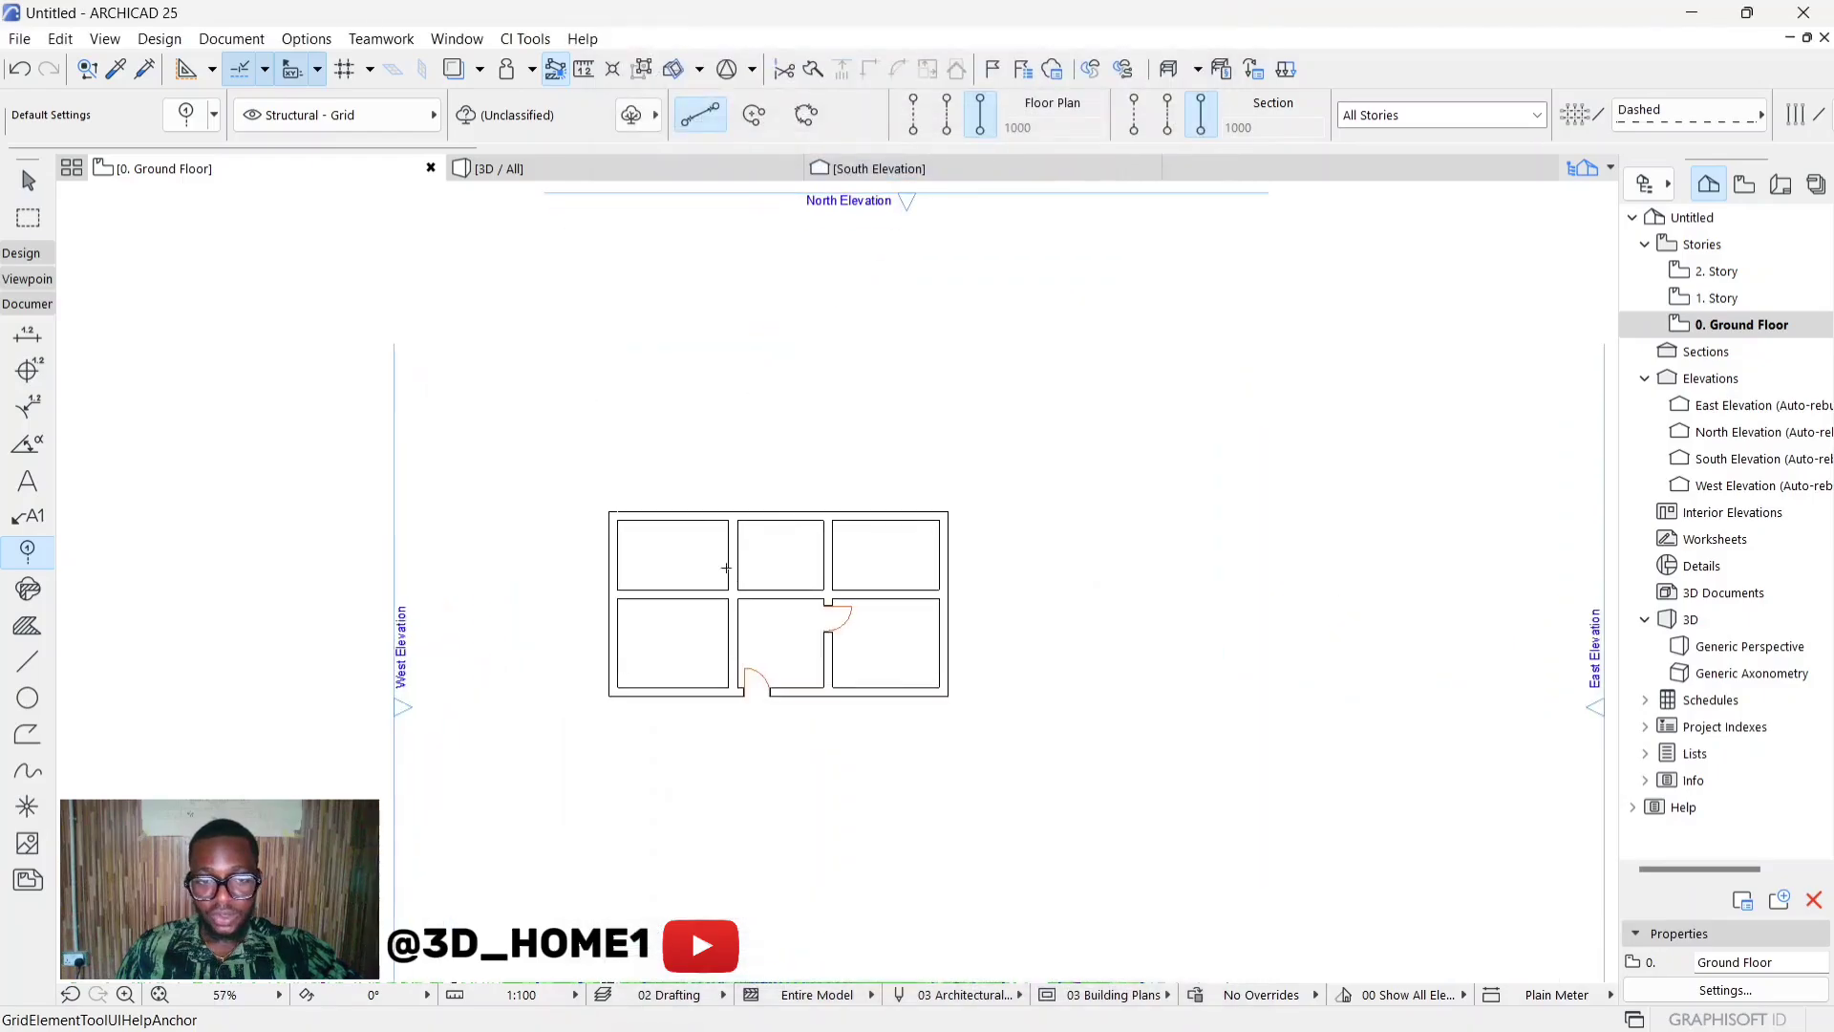
scroll(776, 523, "down", 3)
scroll(1495, 118, "down", 5)
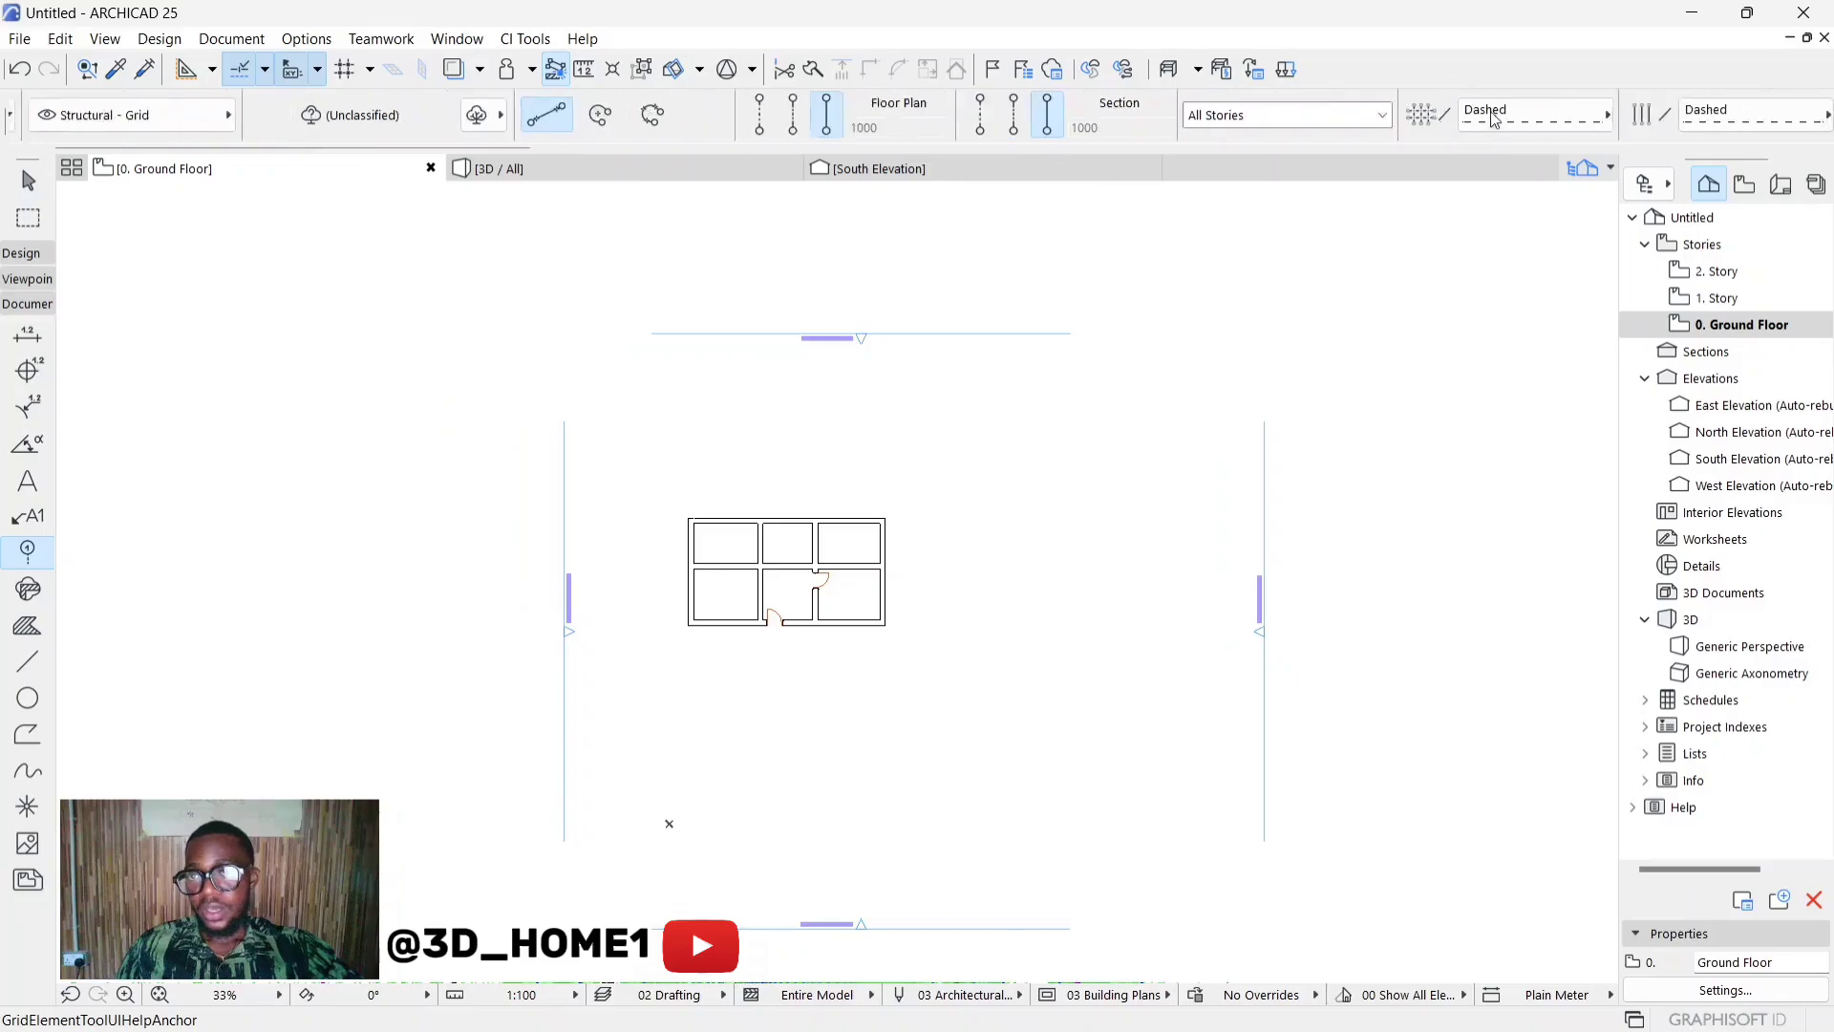
Step: Set the Grid Element default naming to Automatic name, starting at A, with the A,B,C,... style
scroll(1495, 119, "down", 5)
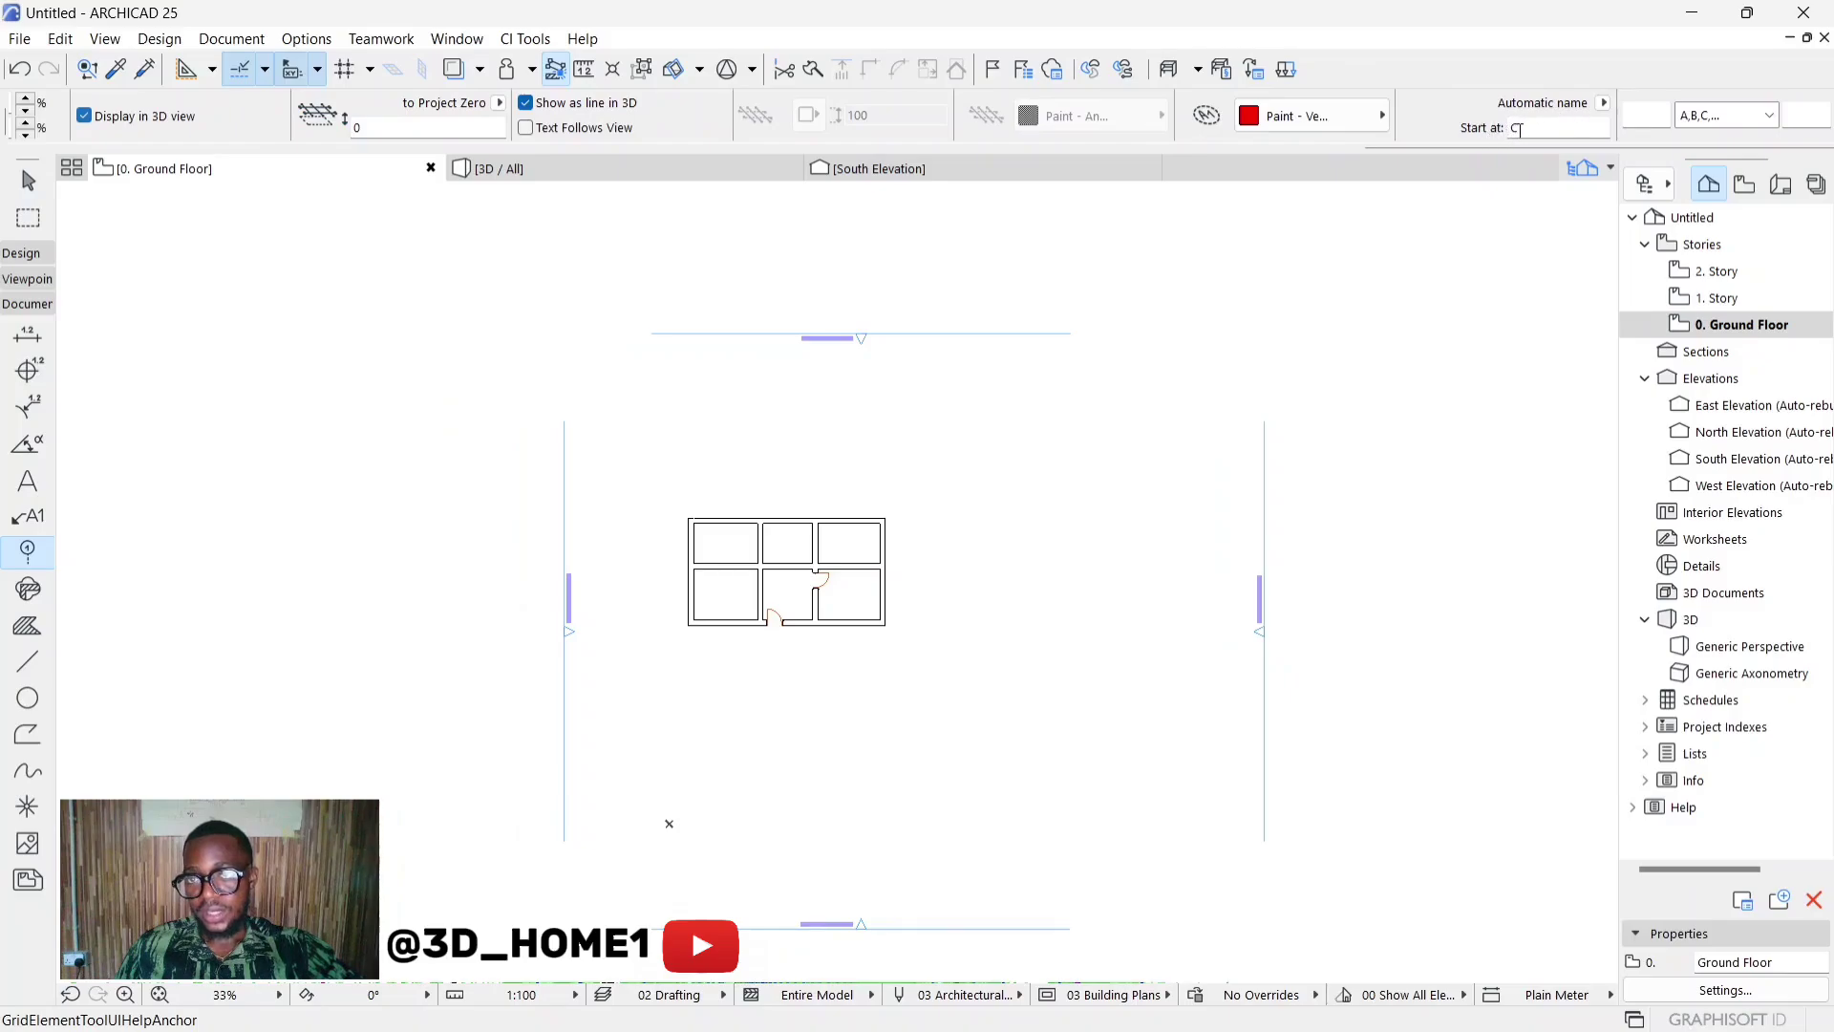
double_click(1516, 128)
type("A")
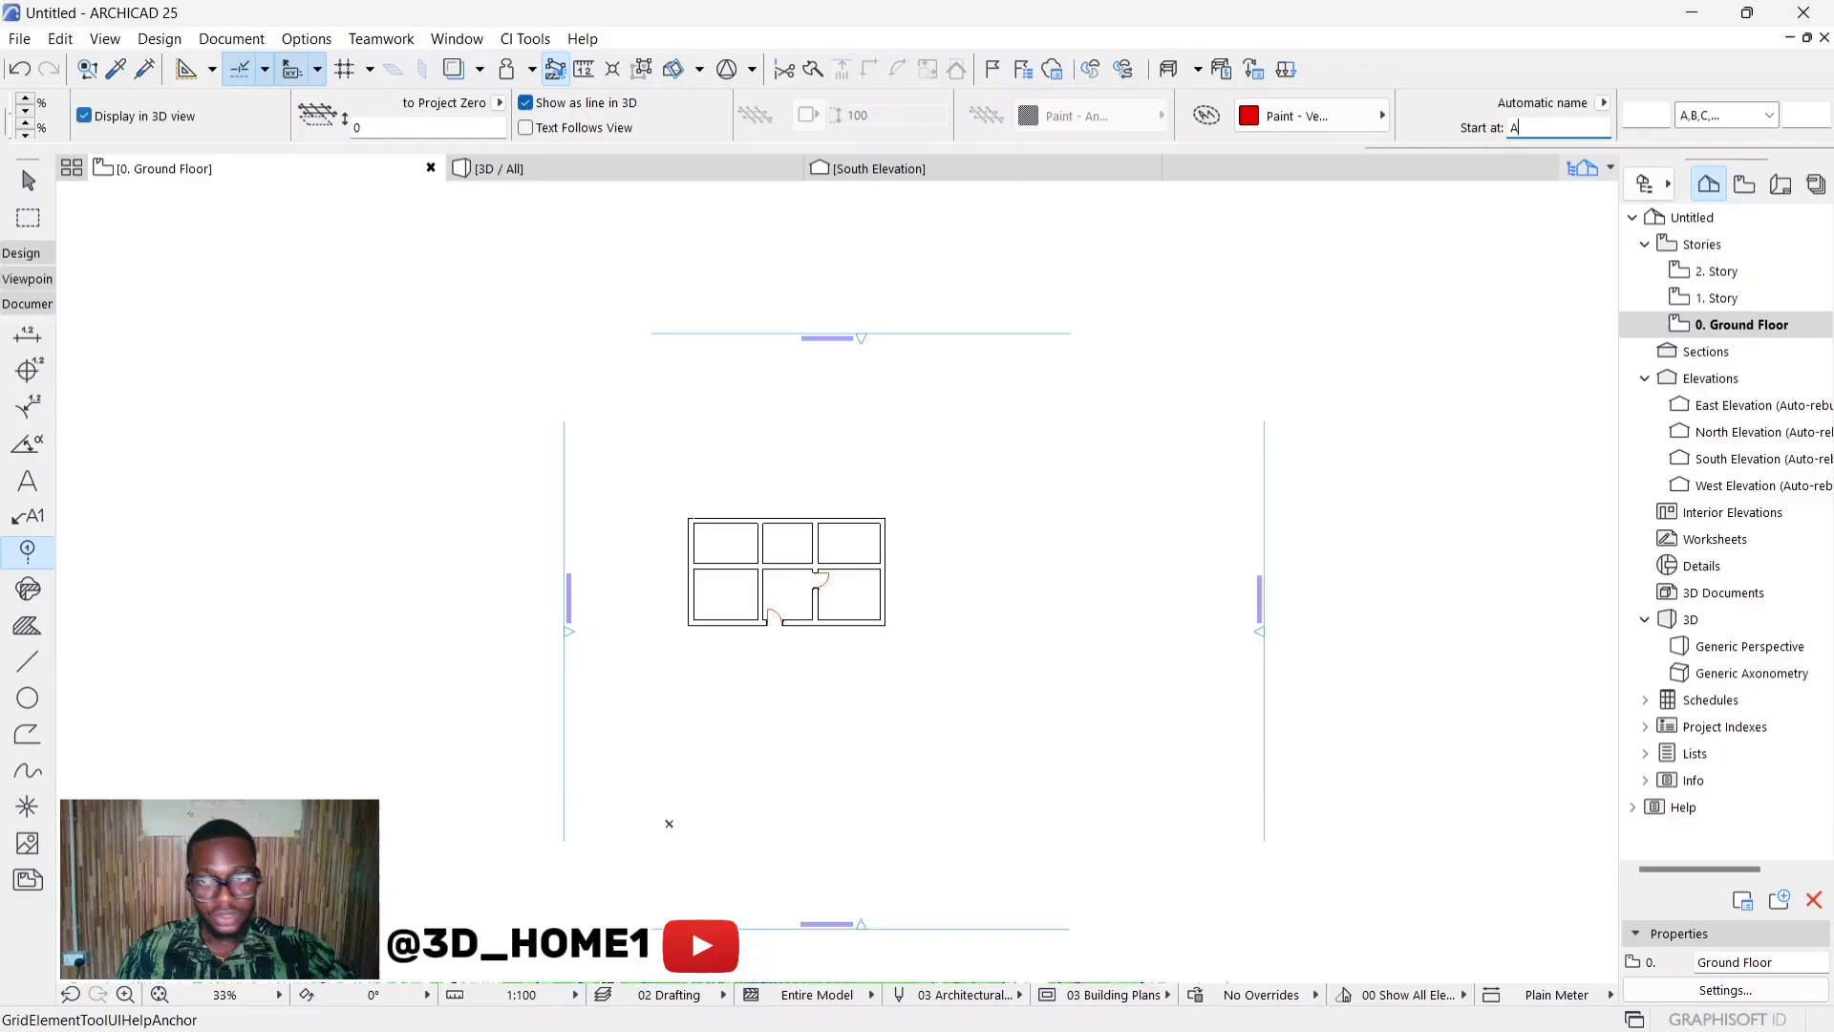
left_click(1604, 102)
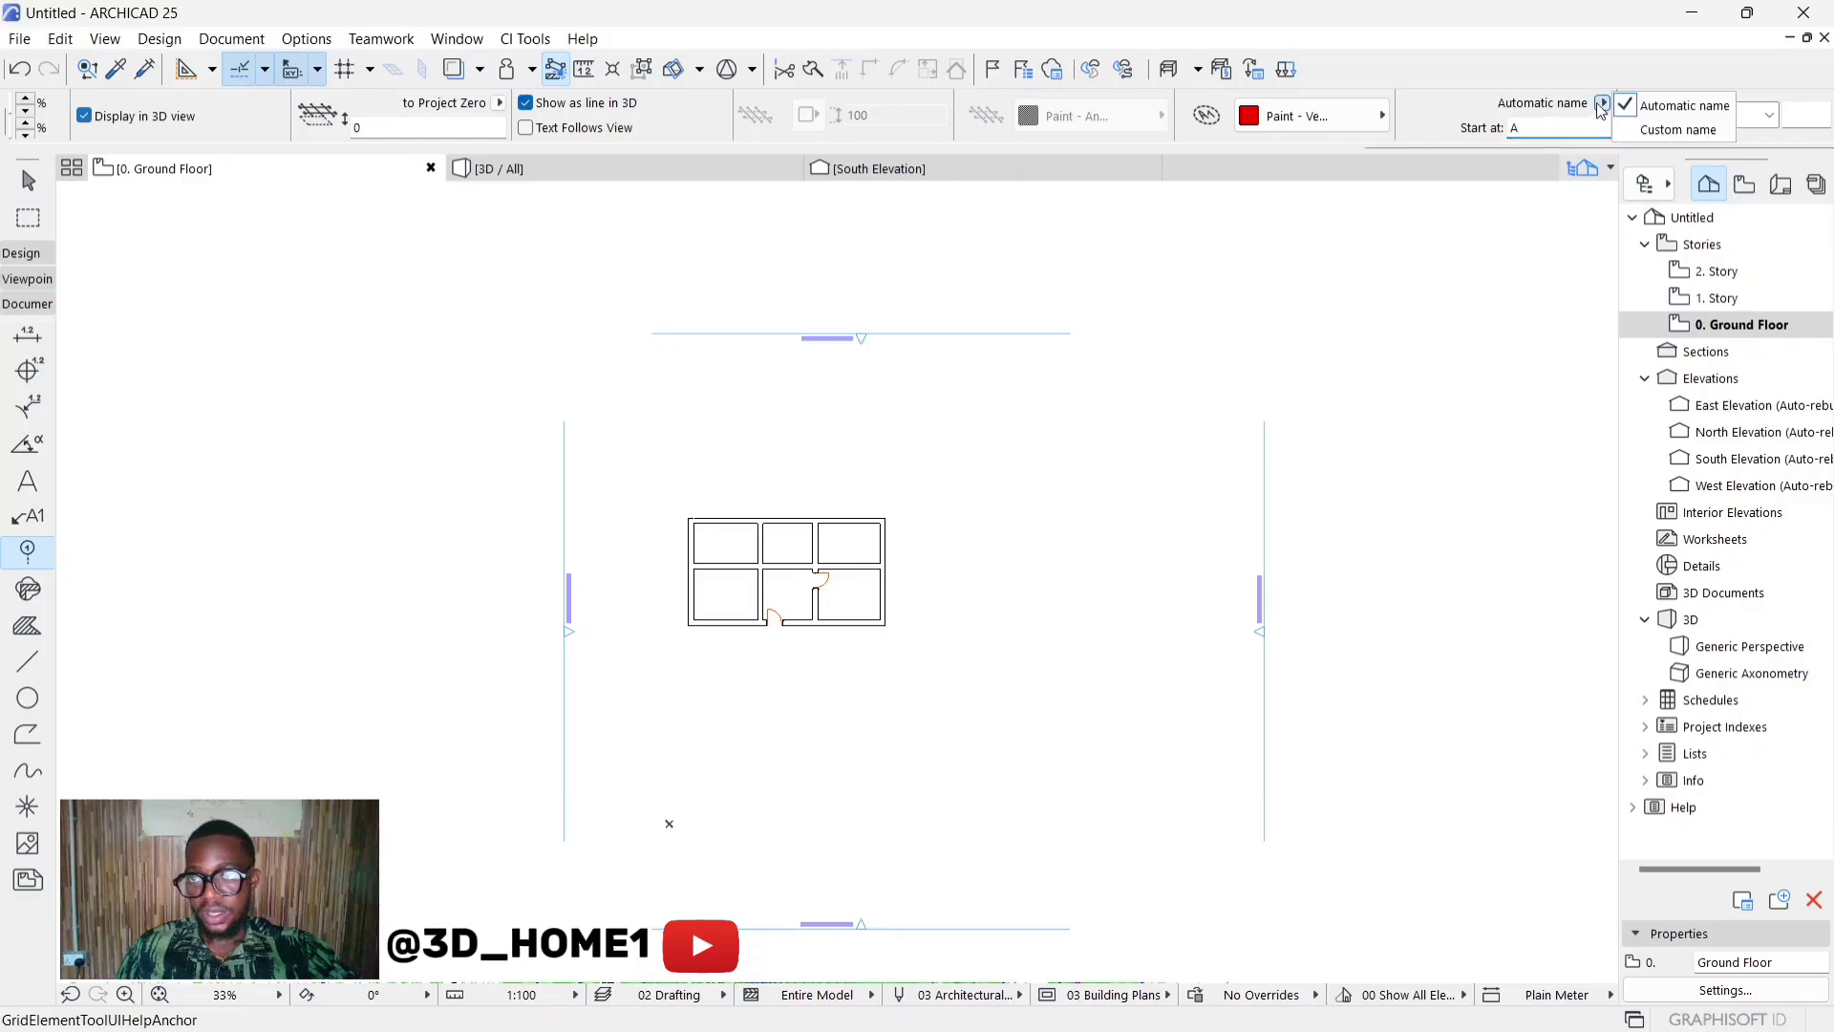
left_click(1665, 112)
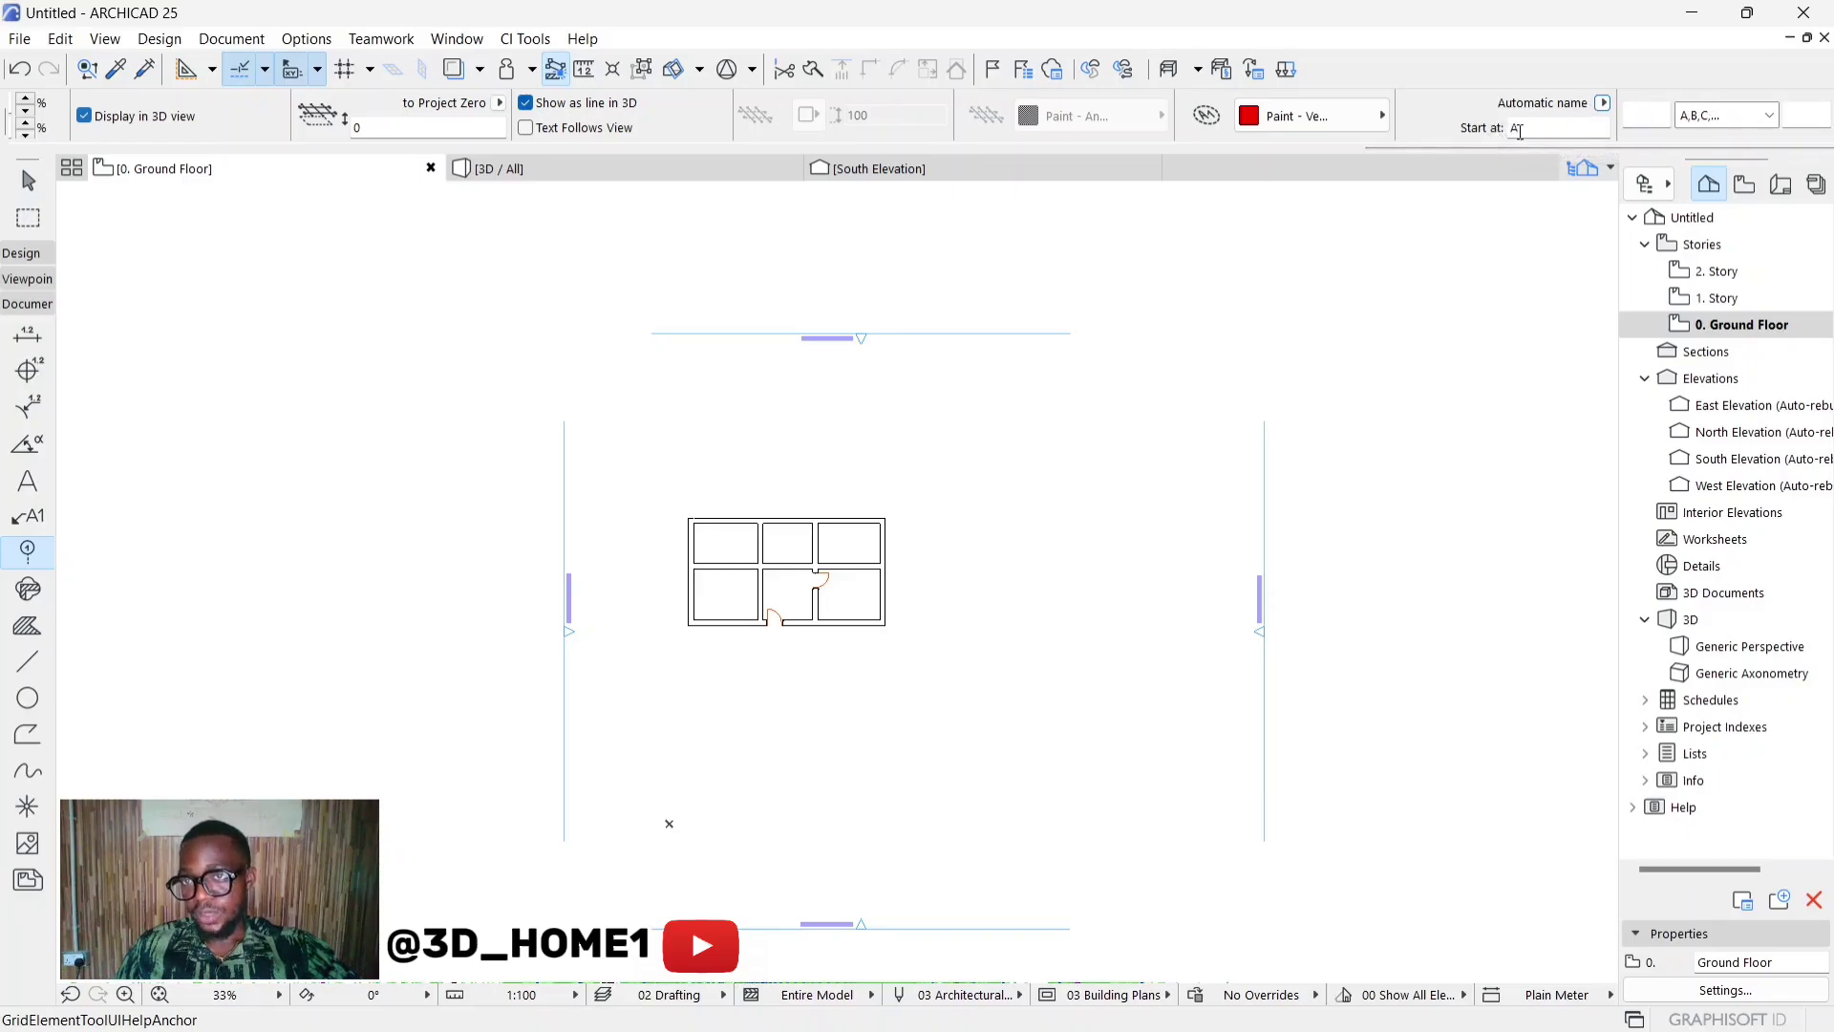
left_click(1766, 116)
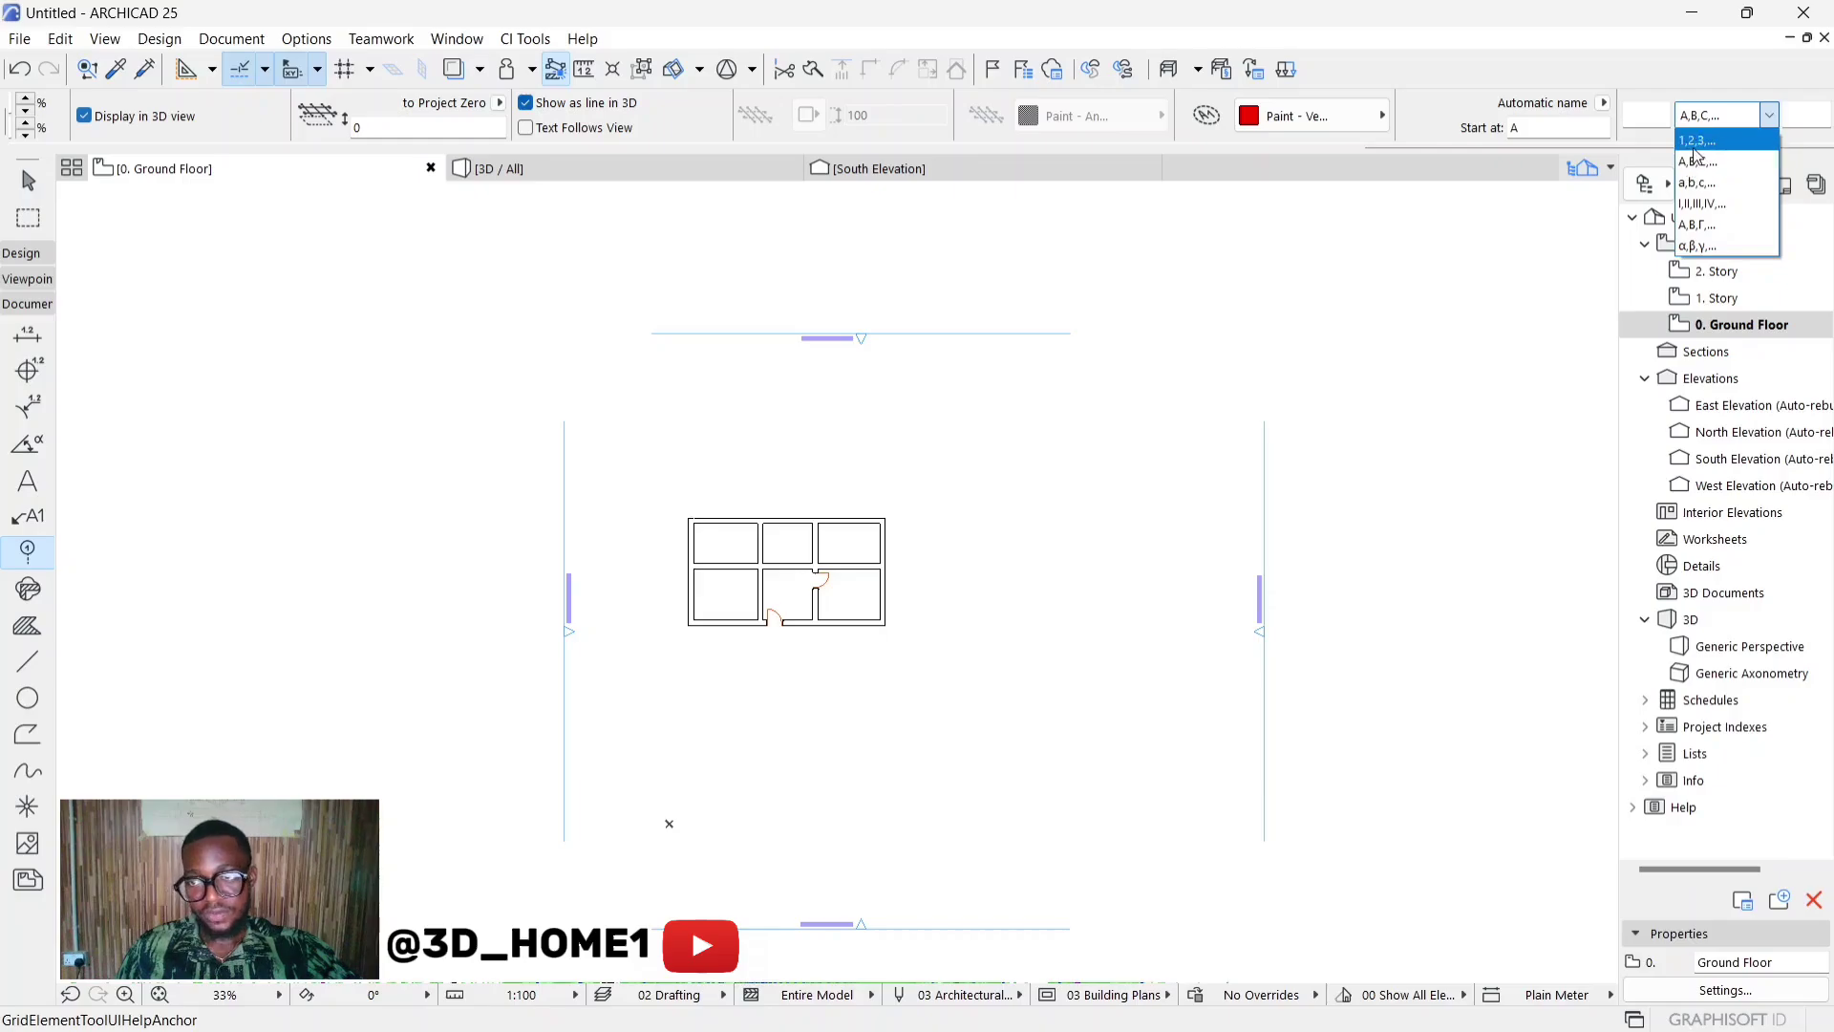
left_click(1745, 128)
left_click(1745, 127)
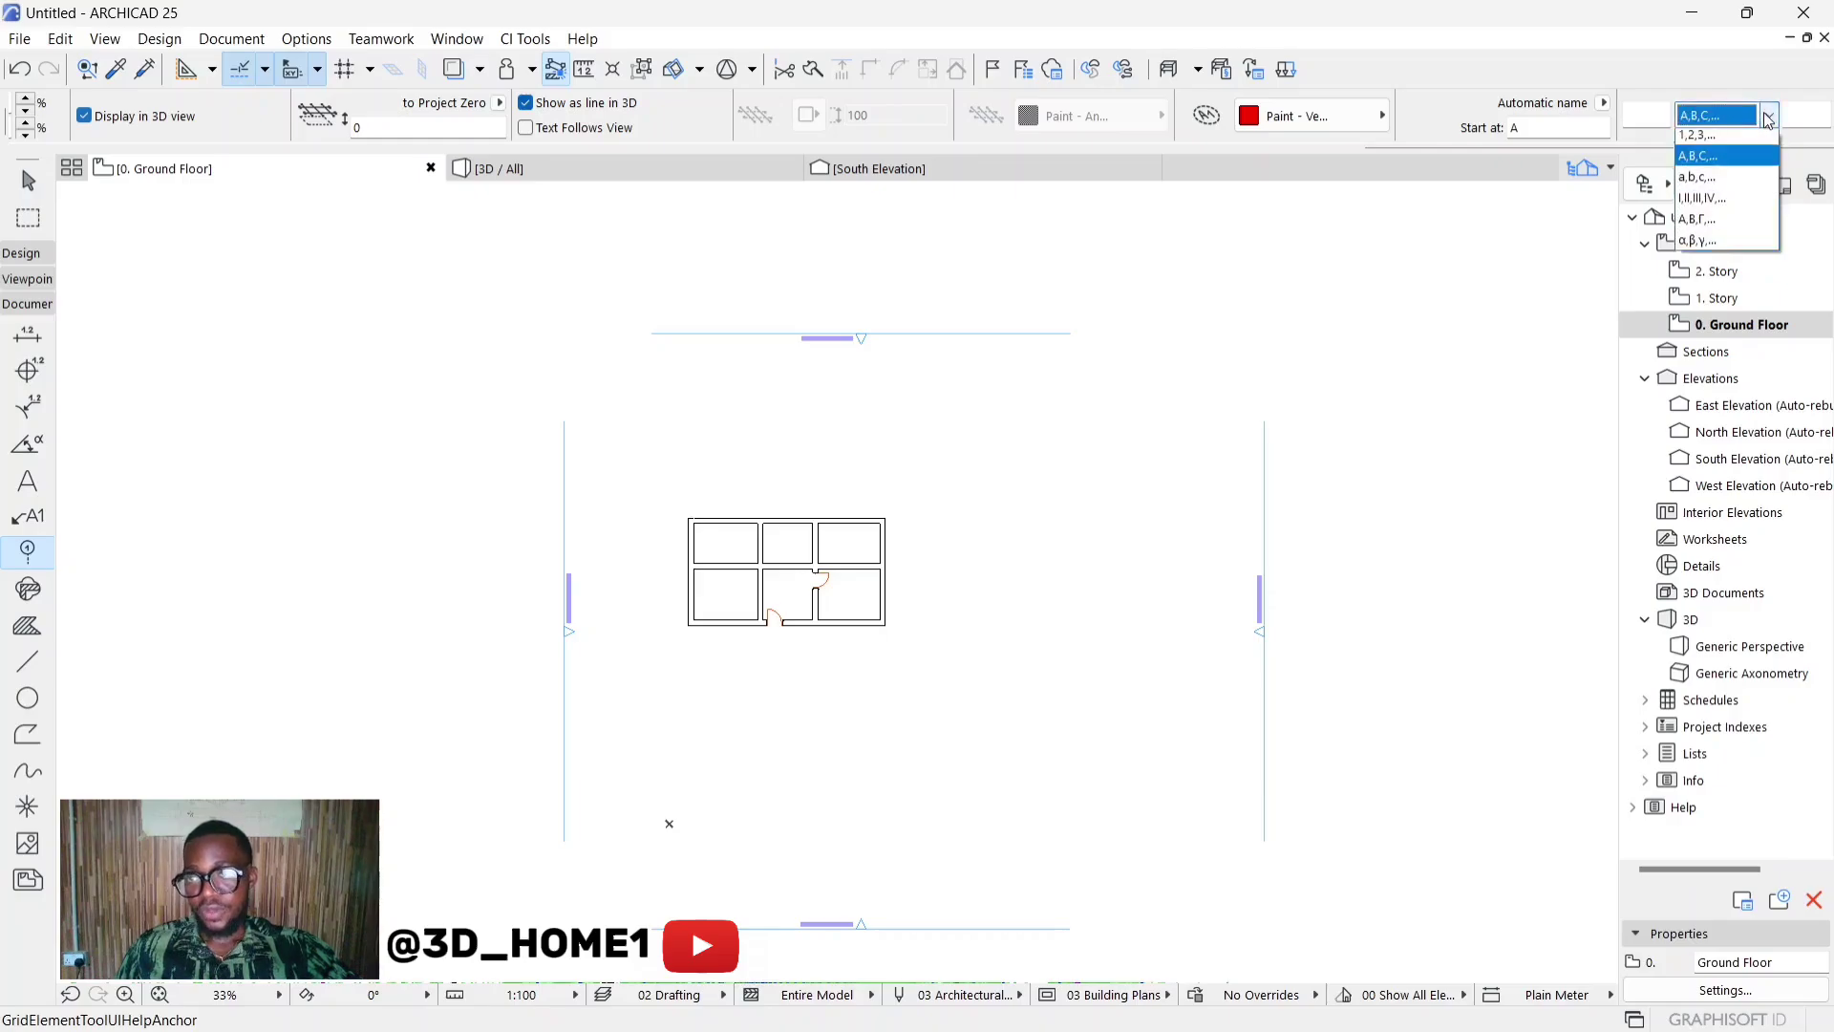
left_click(1708, 163)
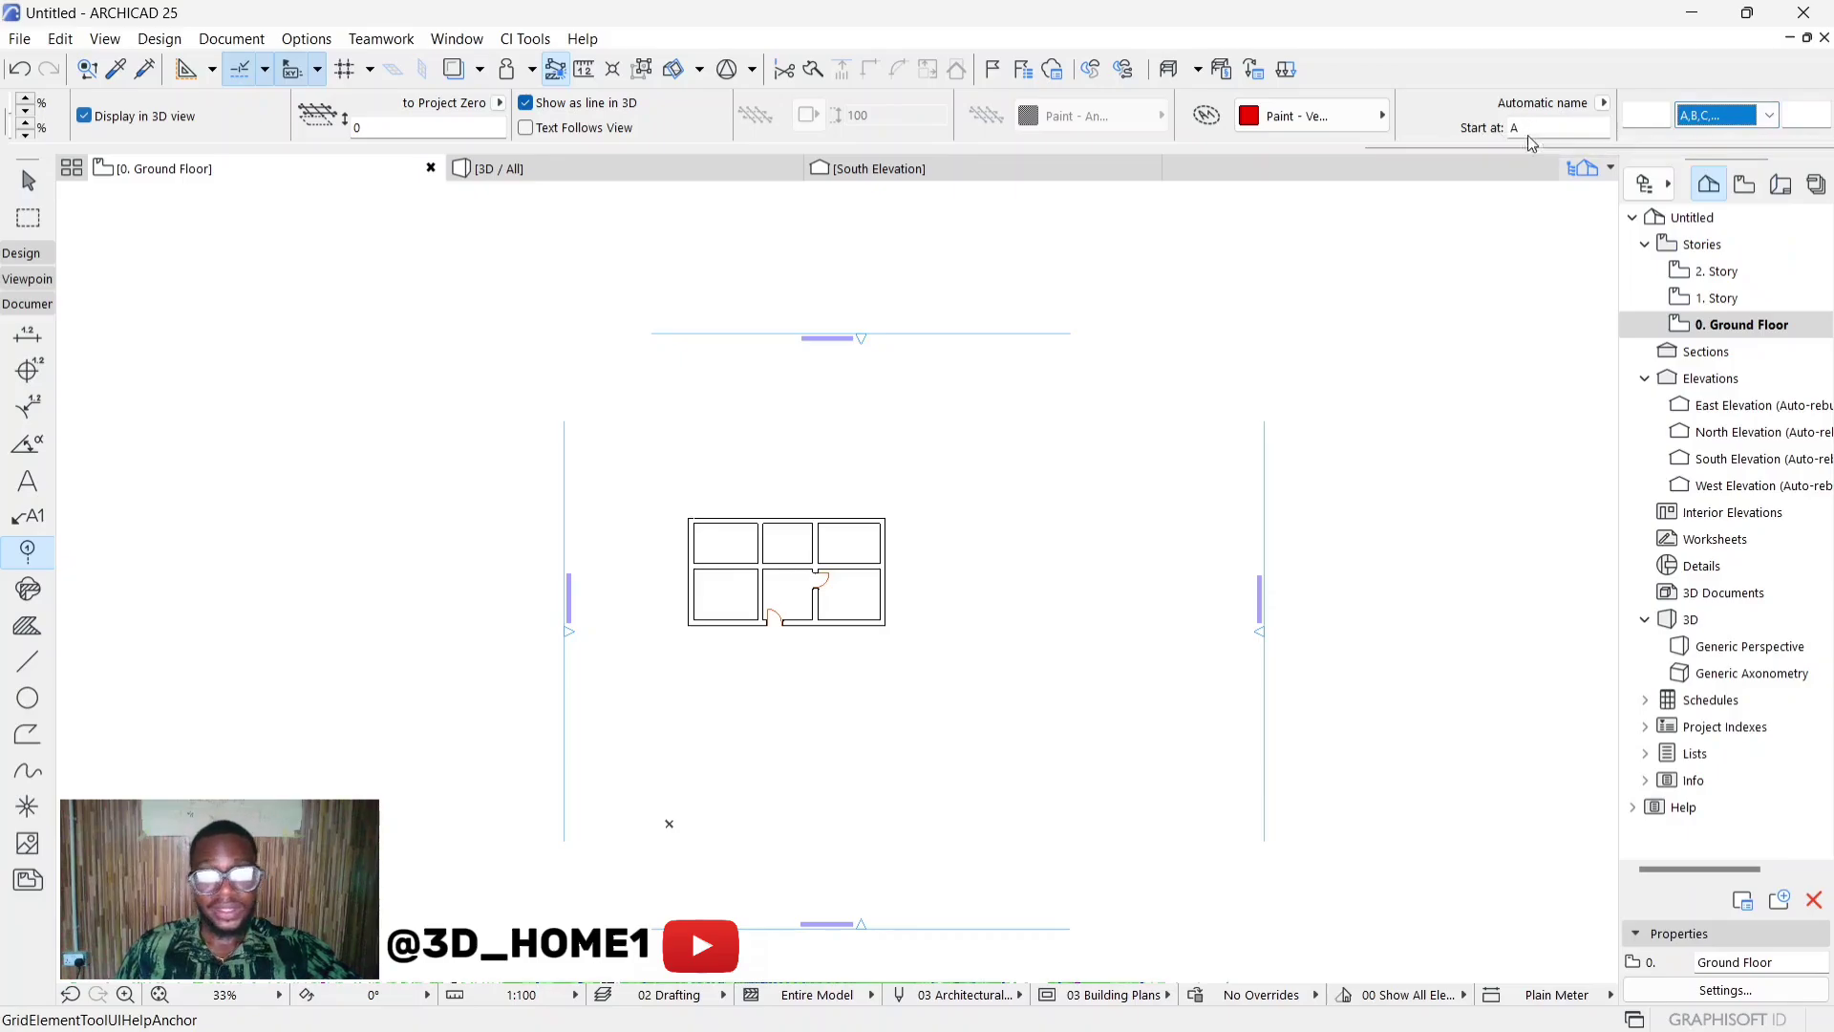
Step: Change the left exterior wall's reference line location to Inside Face
scroll(786, 503, "up", 5)
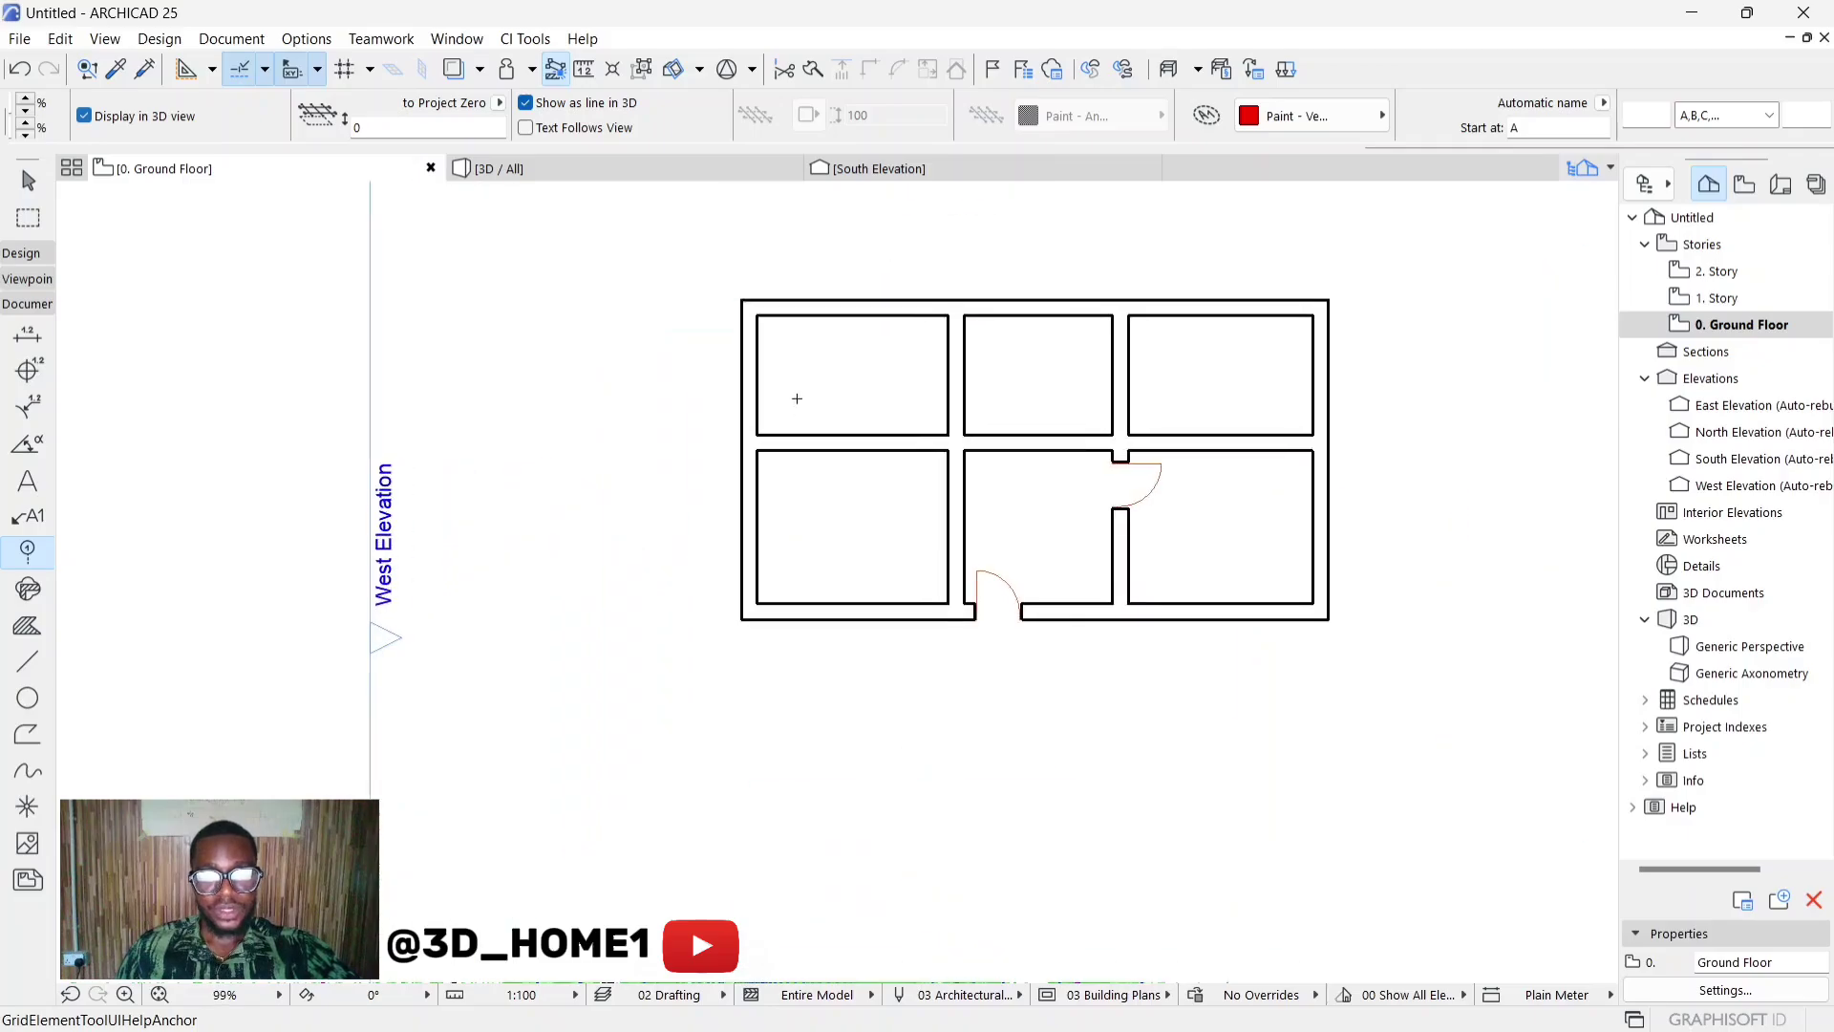
scroll(725, 440, "up", 3)
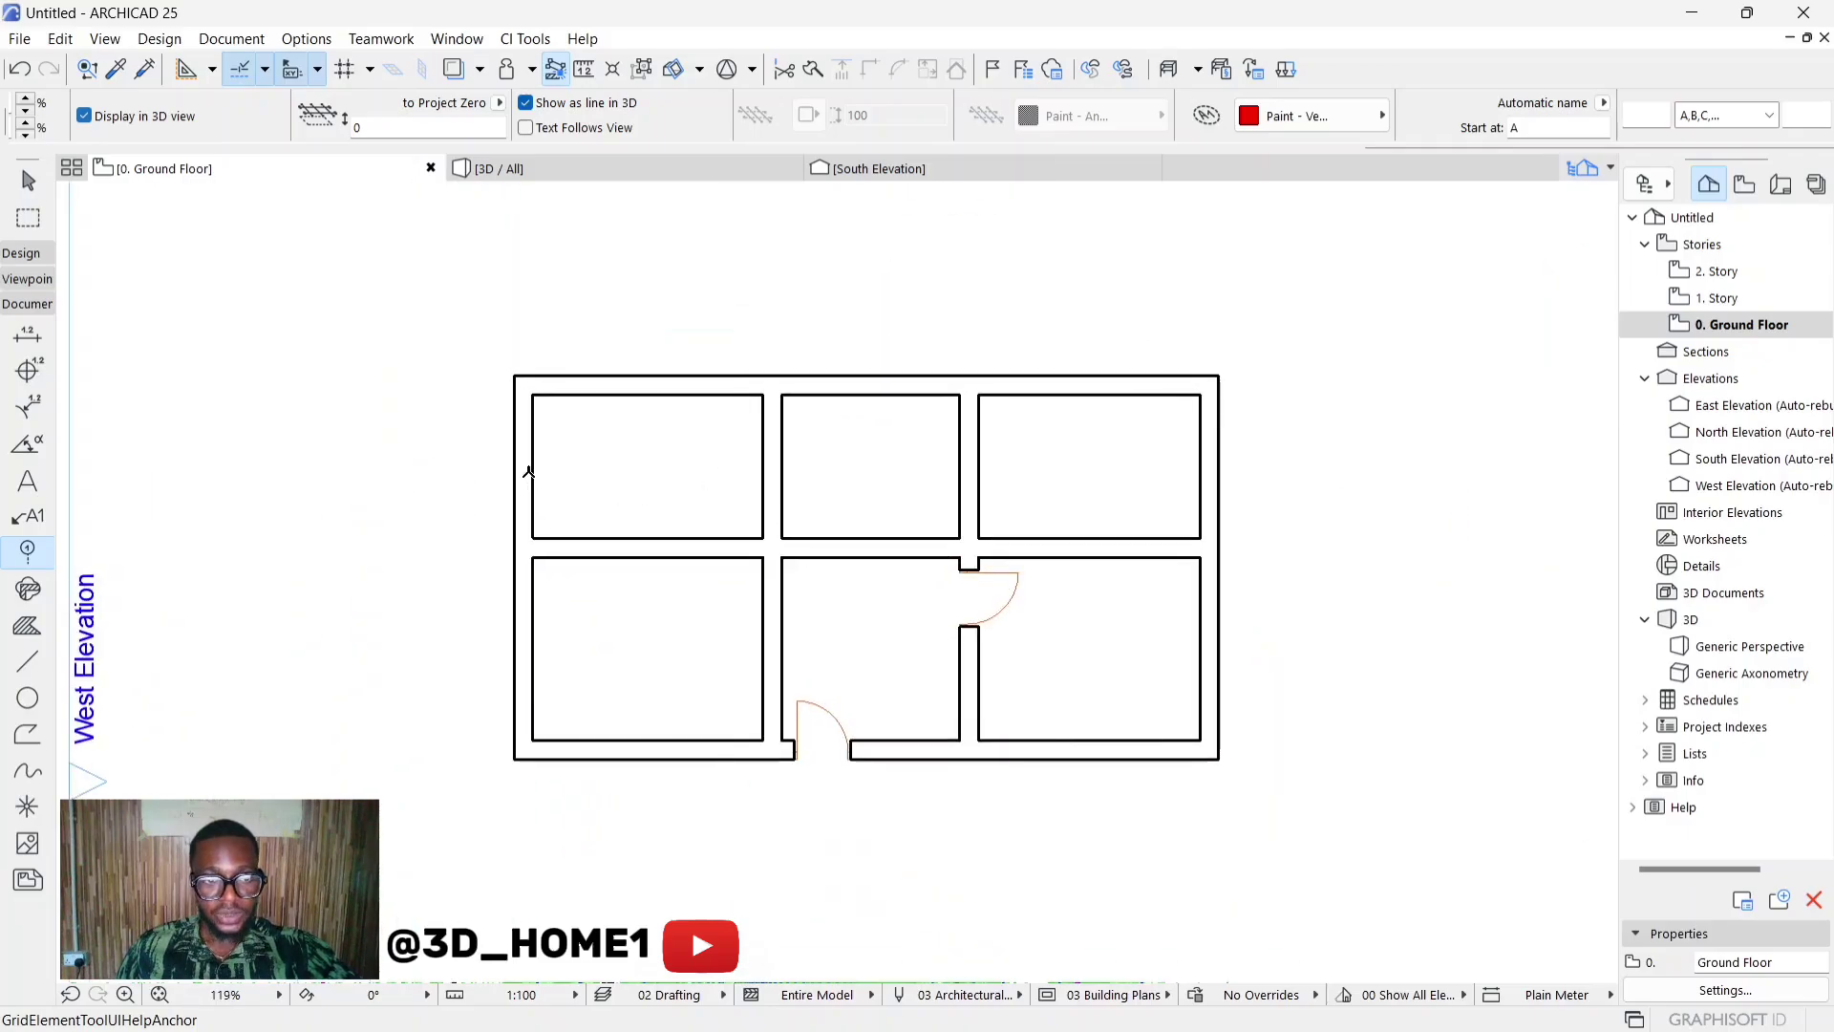
key("Escape")
left_click(523, 463)
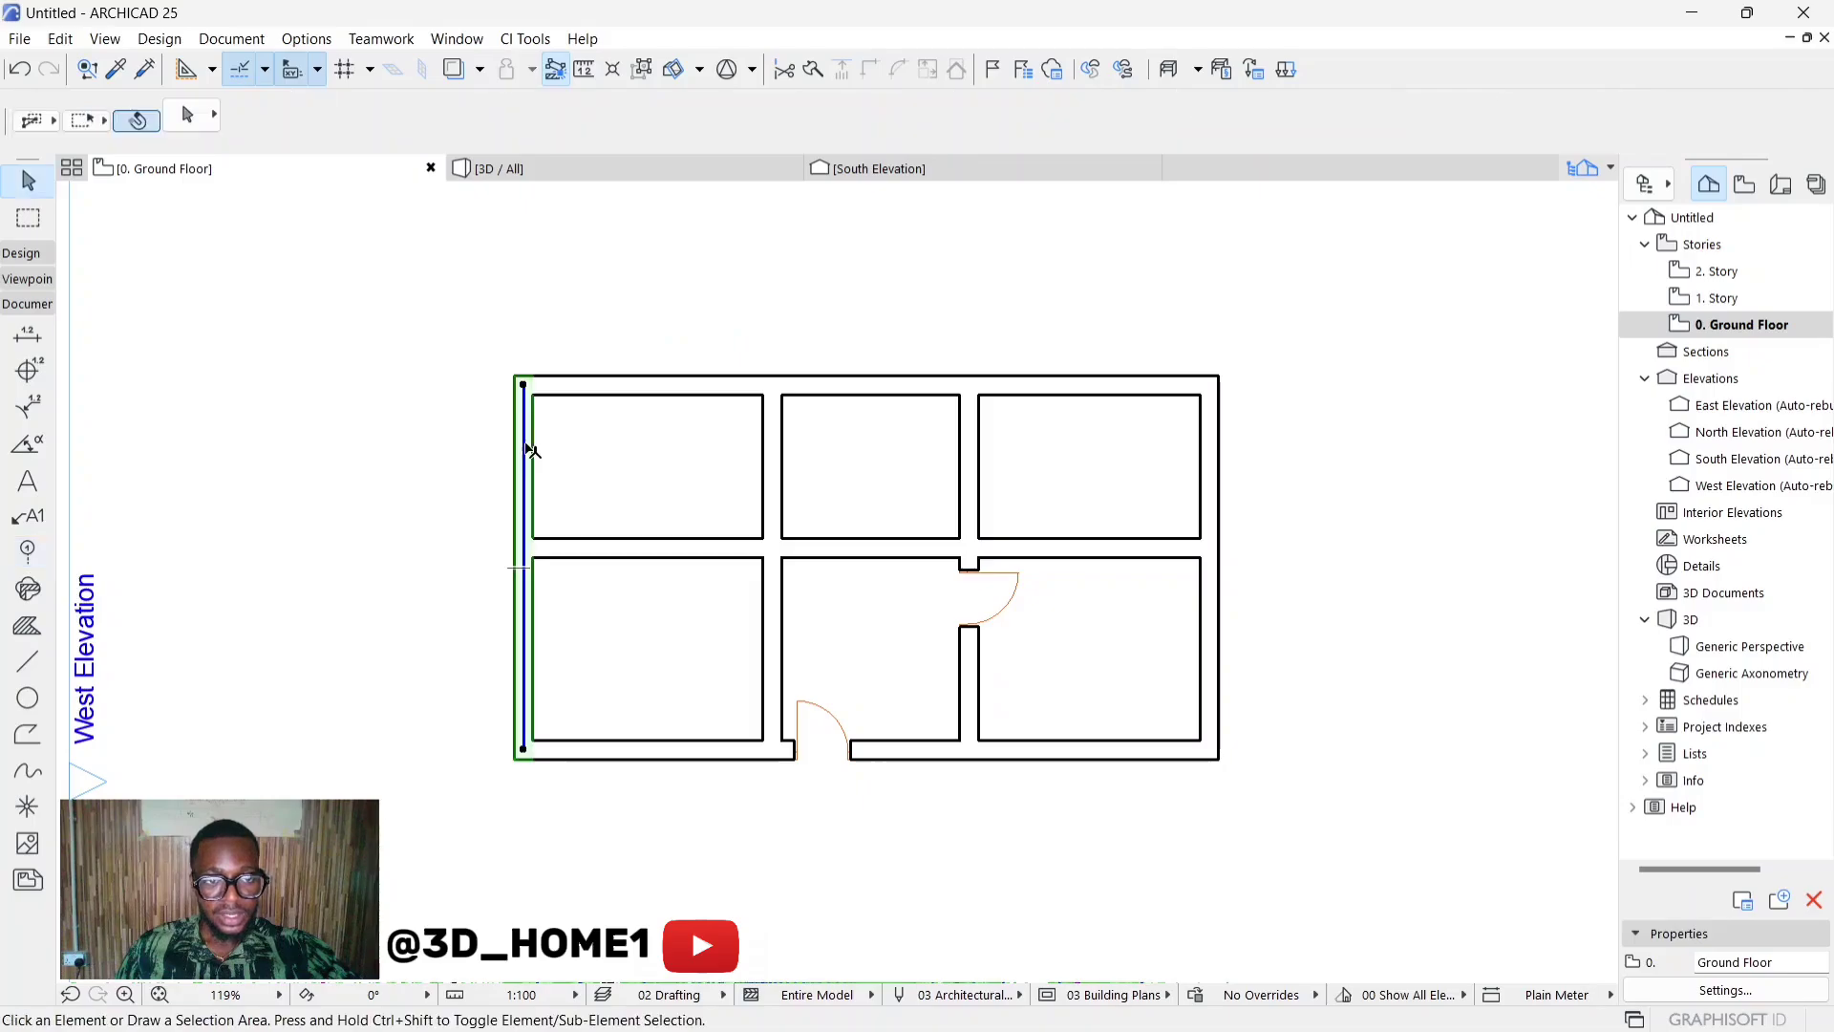
scroll(532, 441, "up", 3)
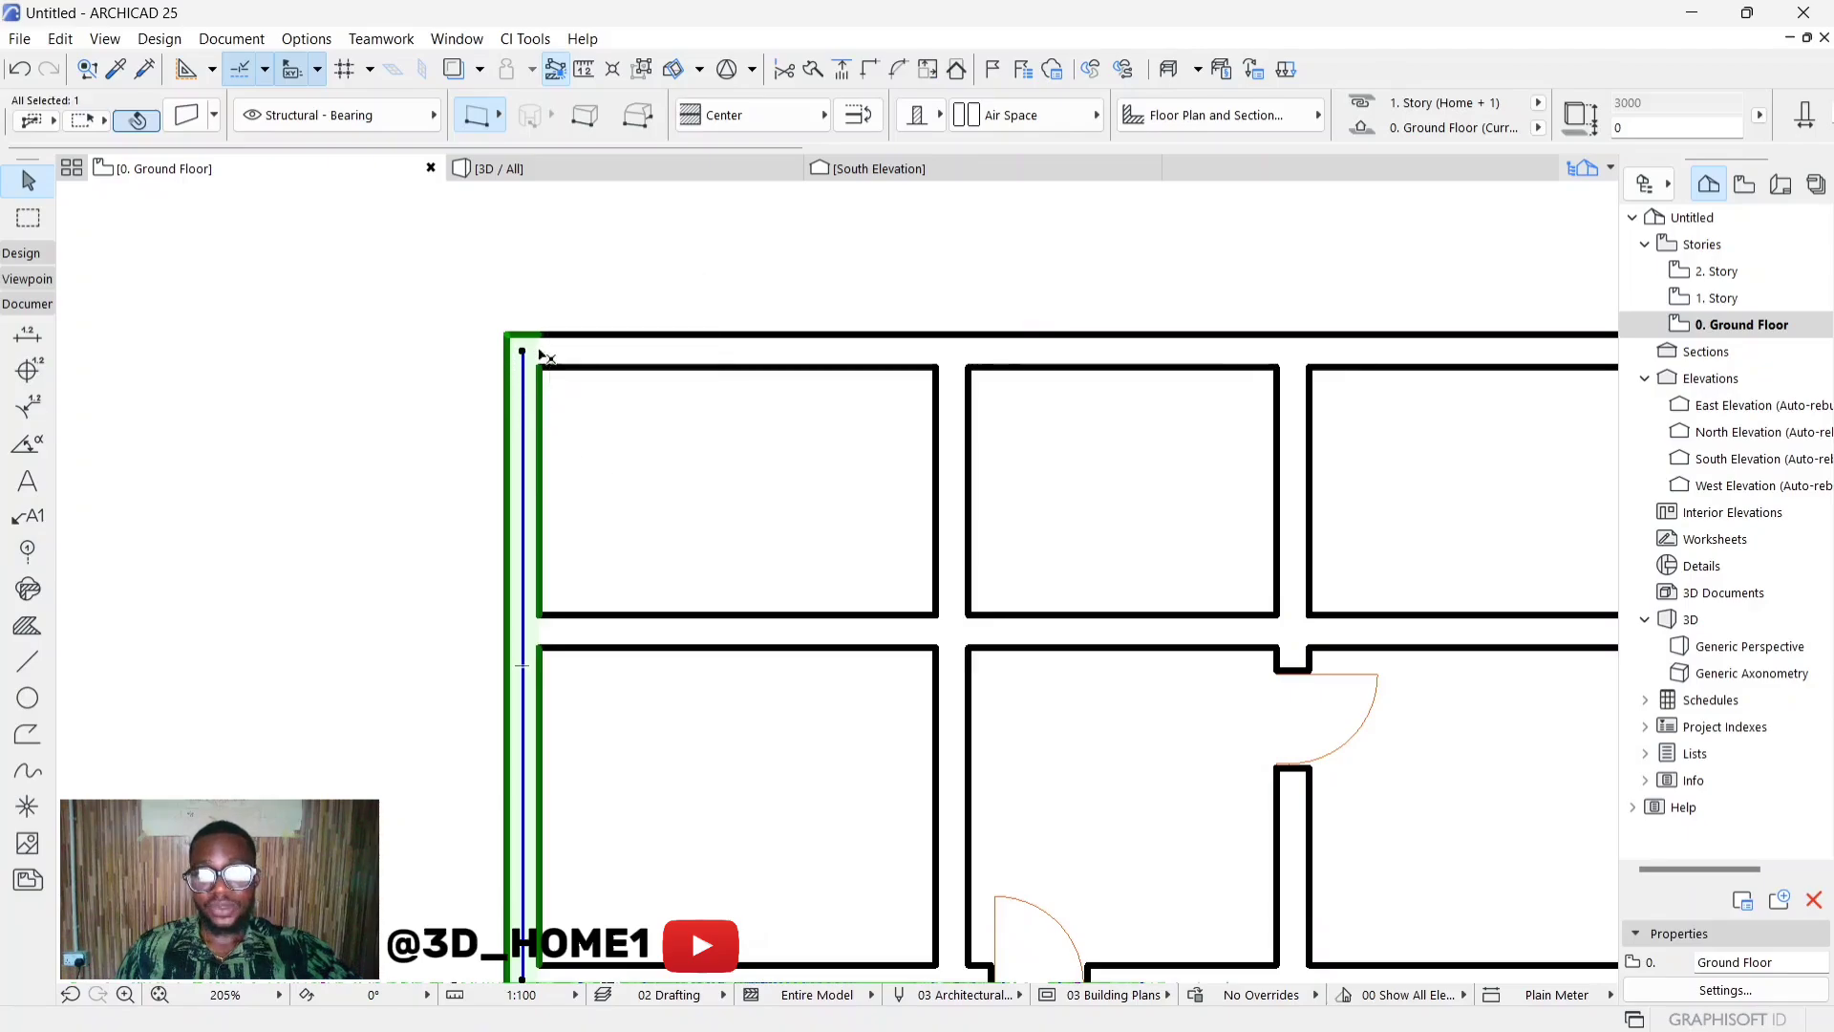
scroll(517, 349, "down", 2)
key("Escape")
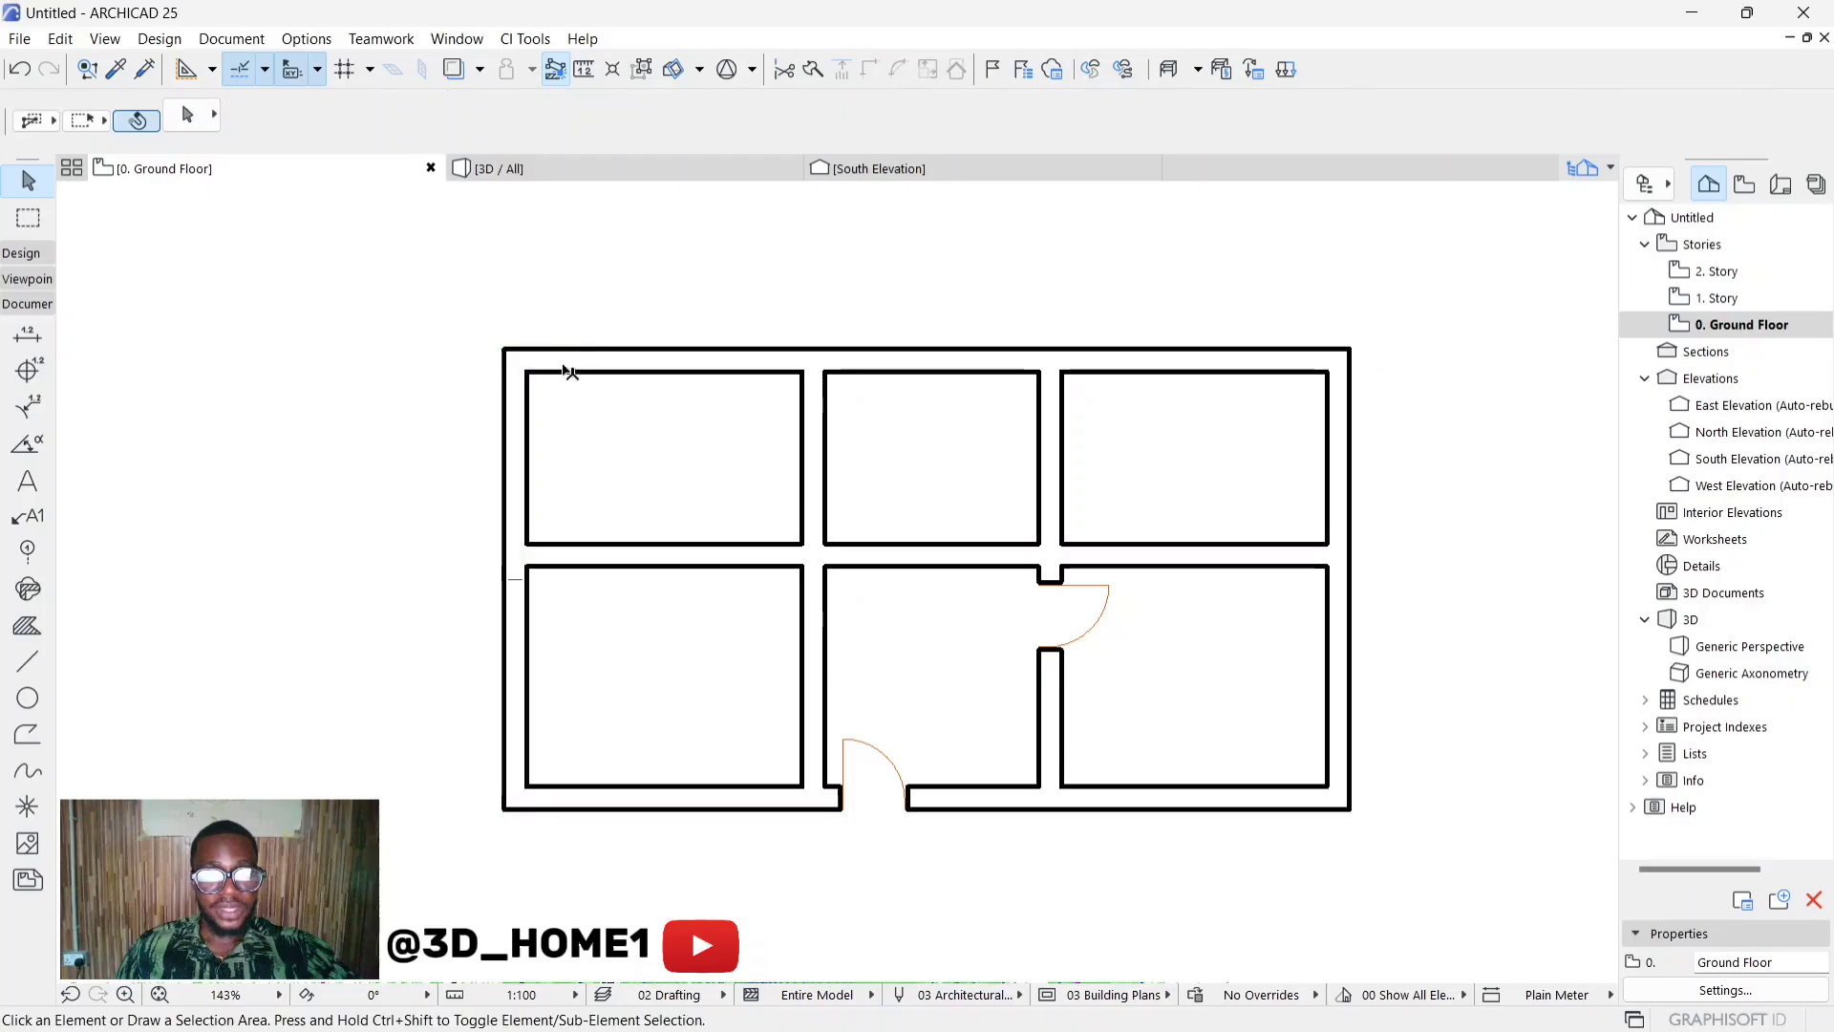
left_click(511, 444)
left_click(749, 116)
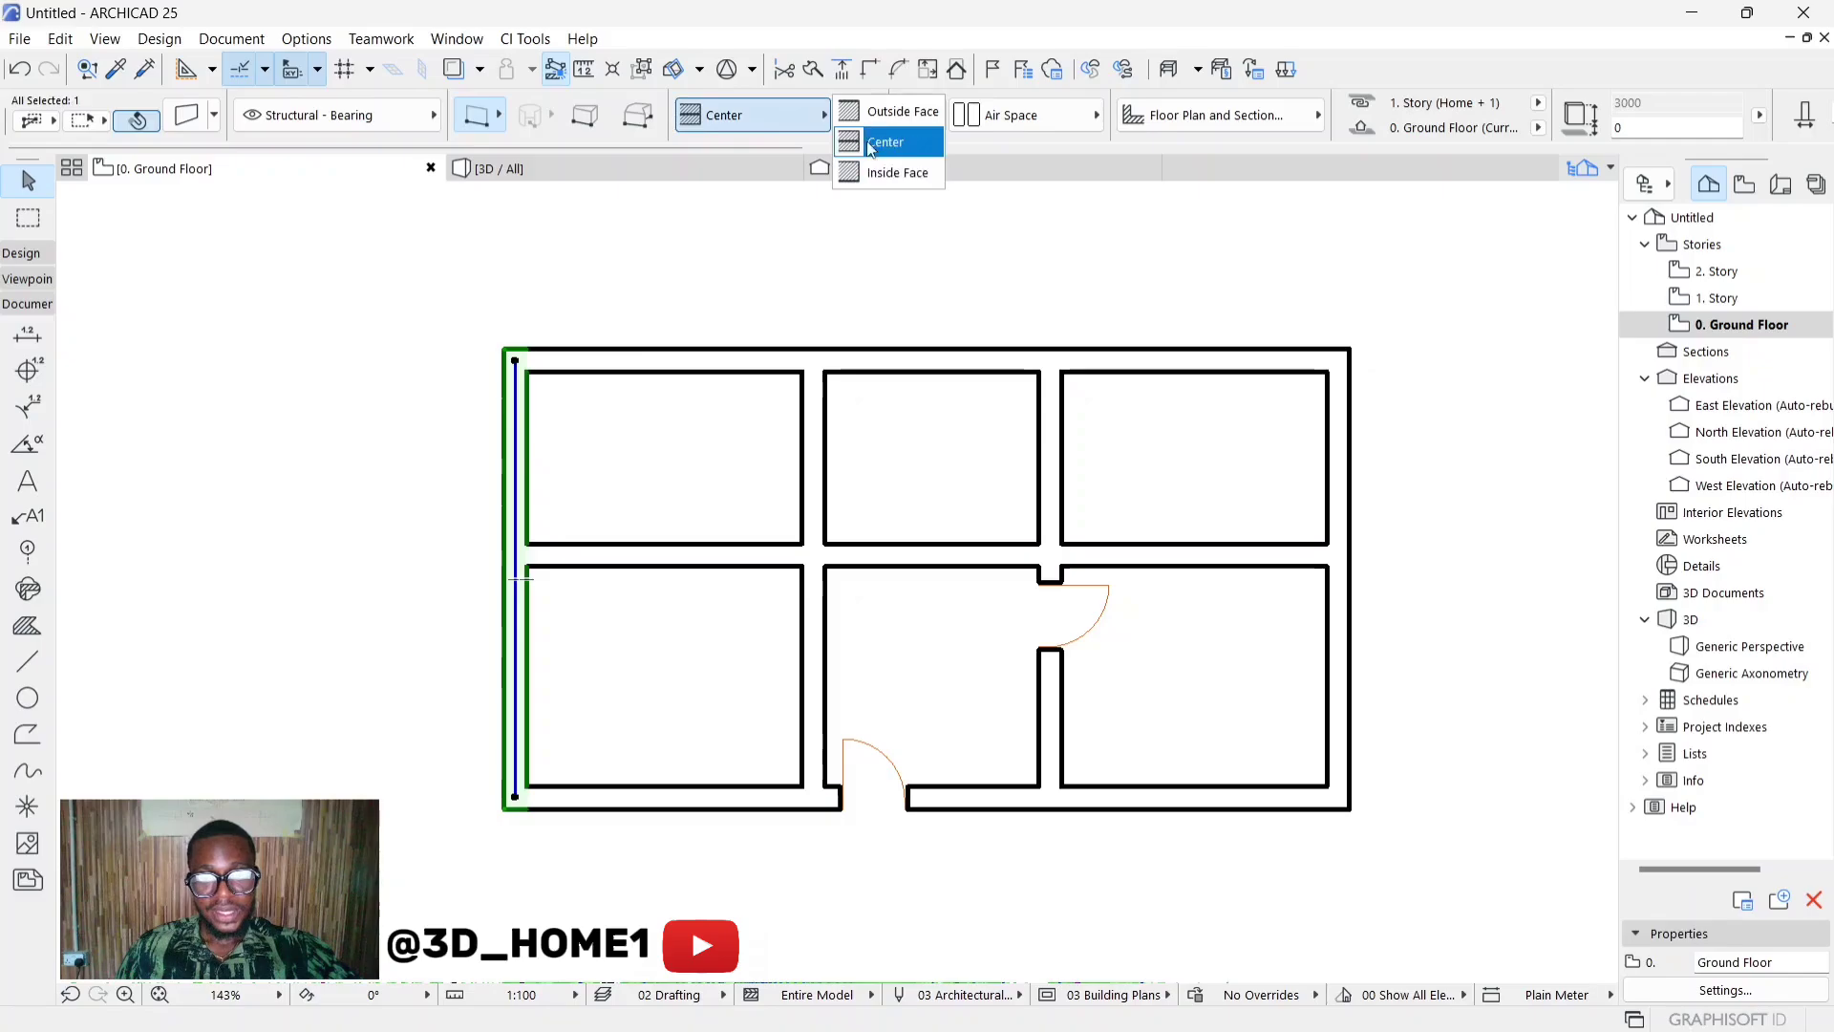
left_click(877, 172)
key("Escape")
Step: Compare the reference line positions of the left exterior wall and the first vertical partition
left_click(516, 449)
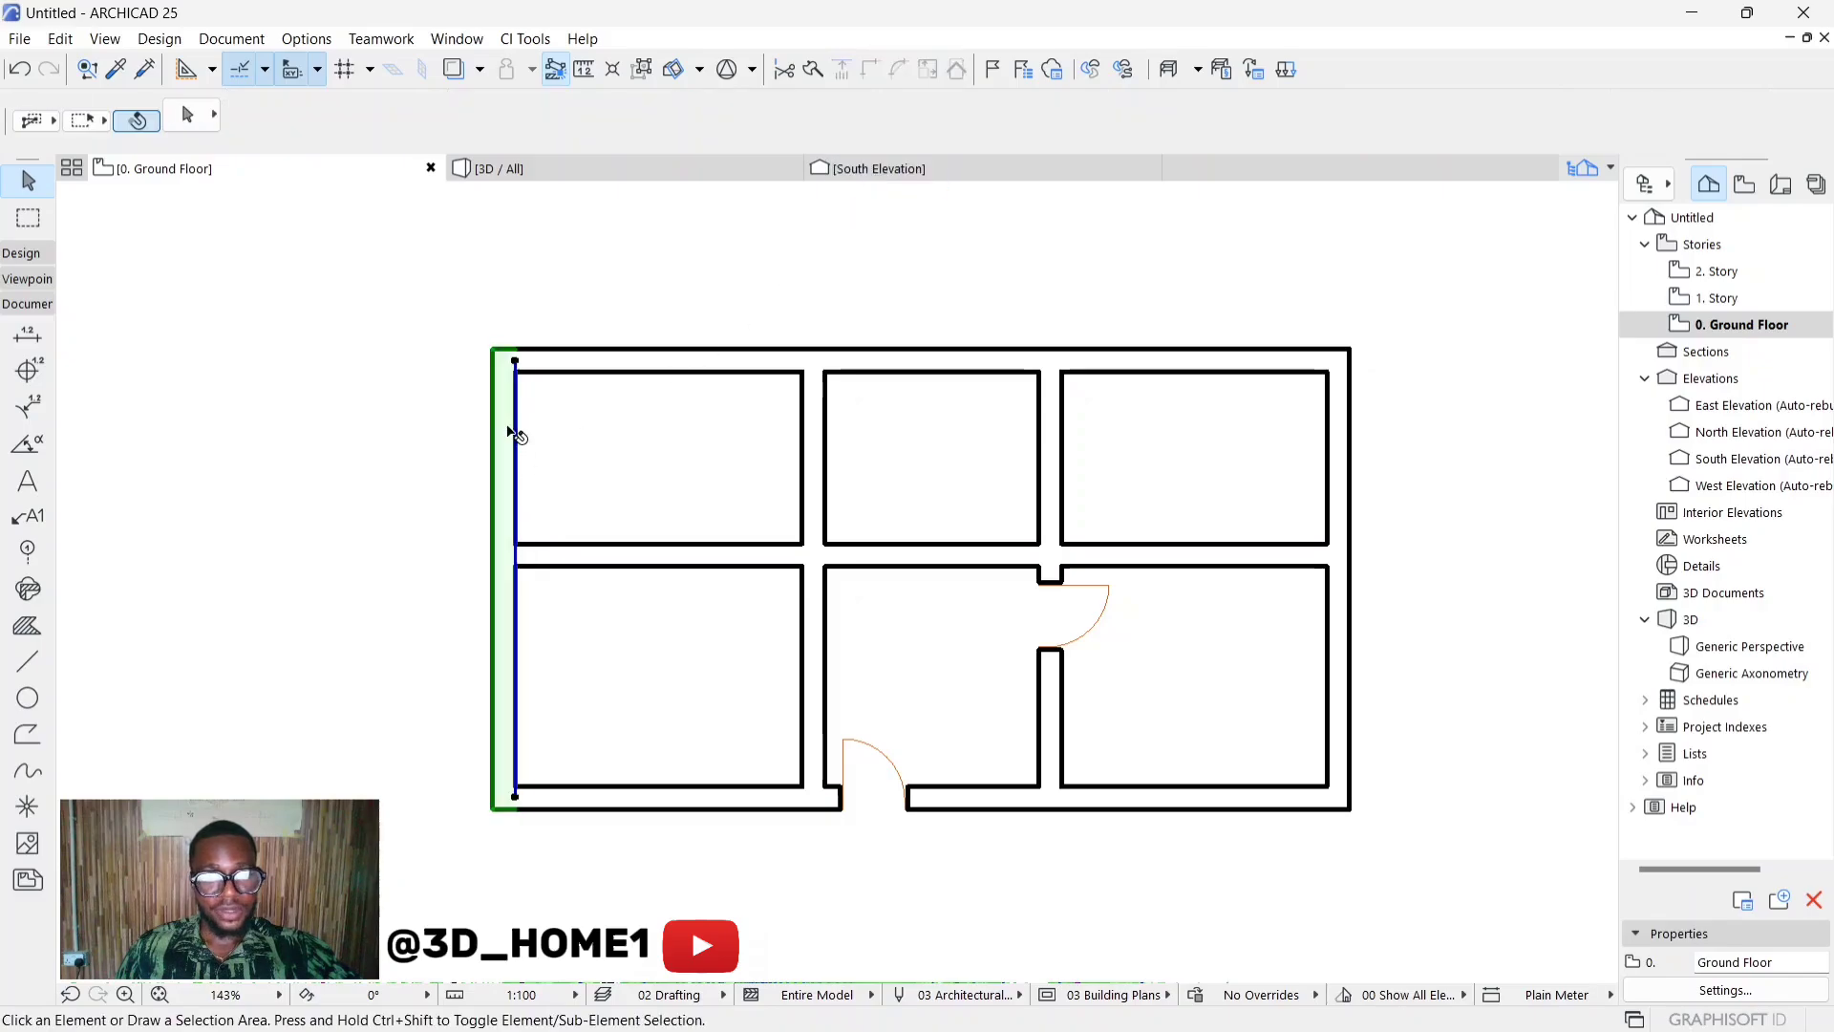
scroll(514, 434, "up", 4)
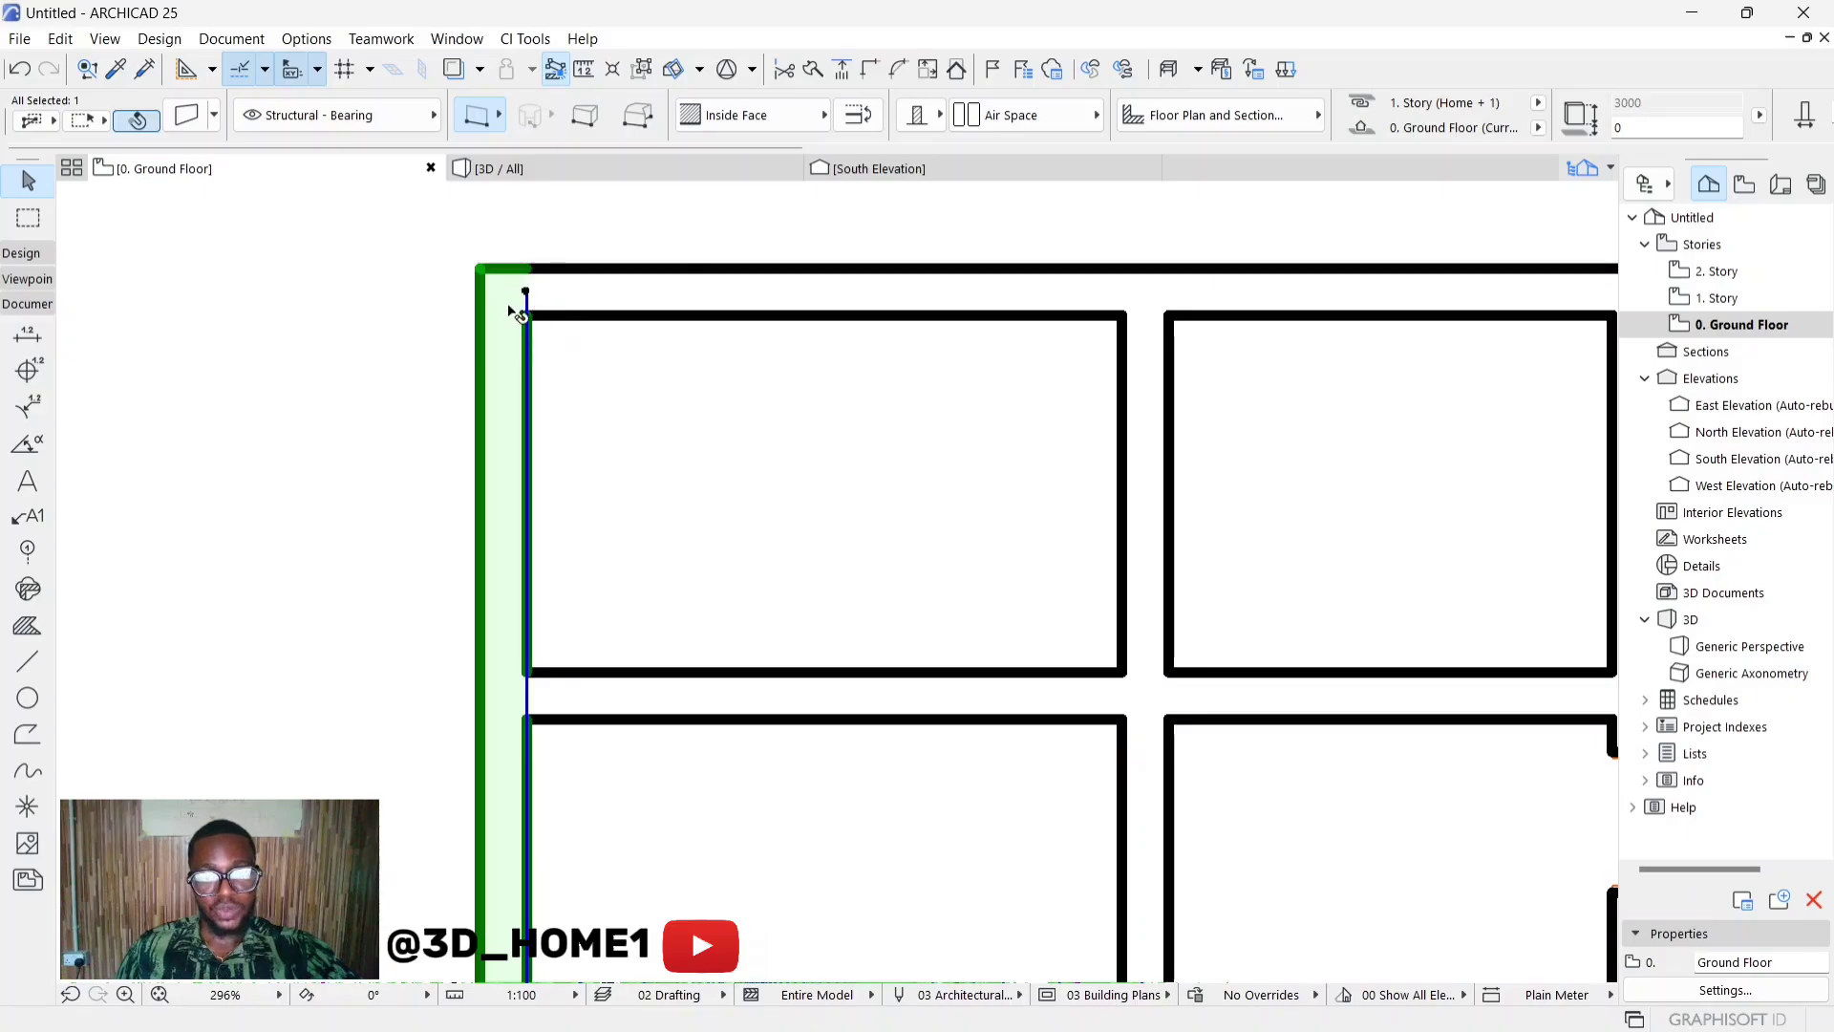
key("Escape")
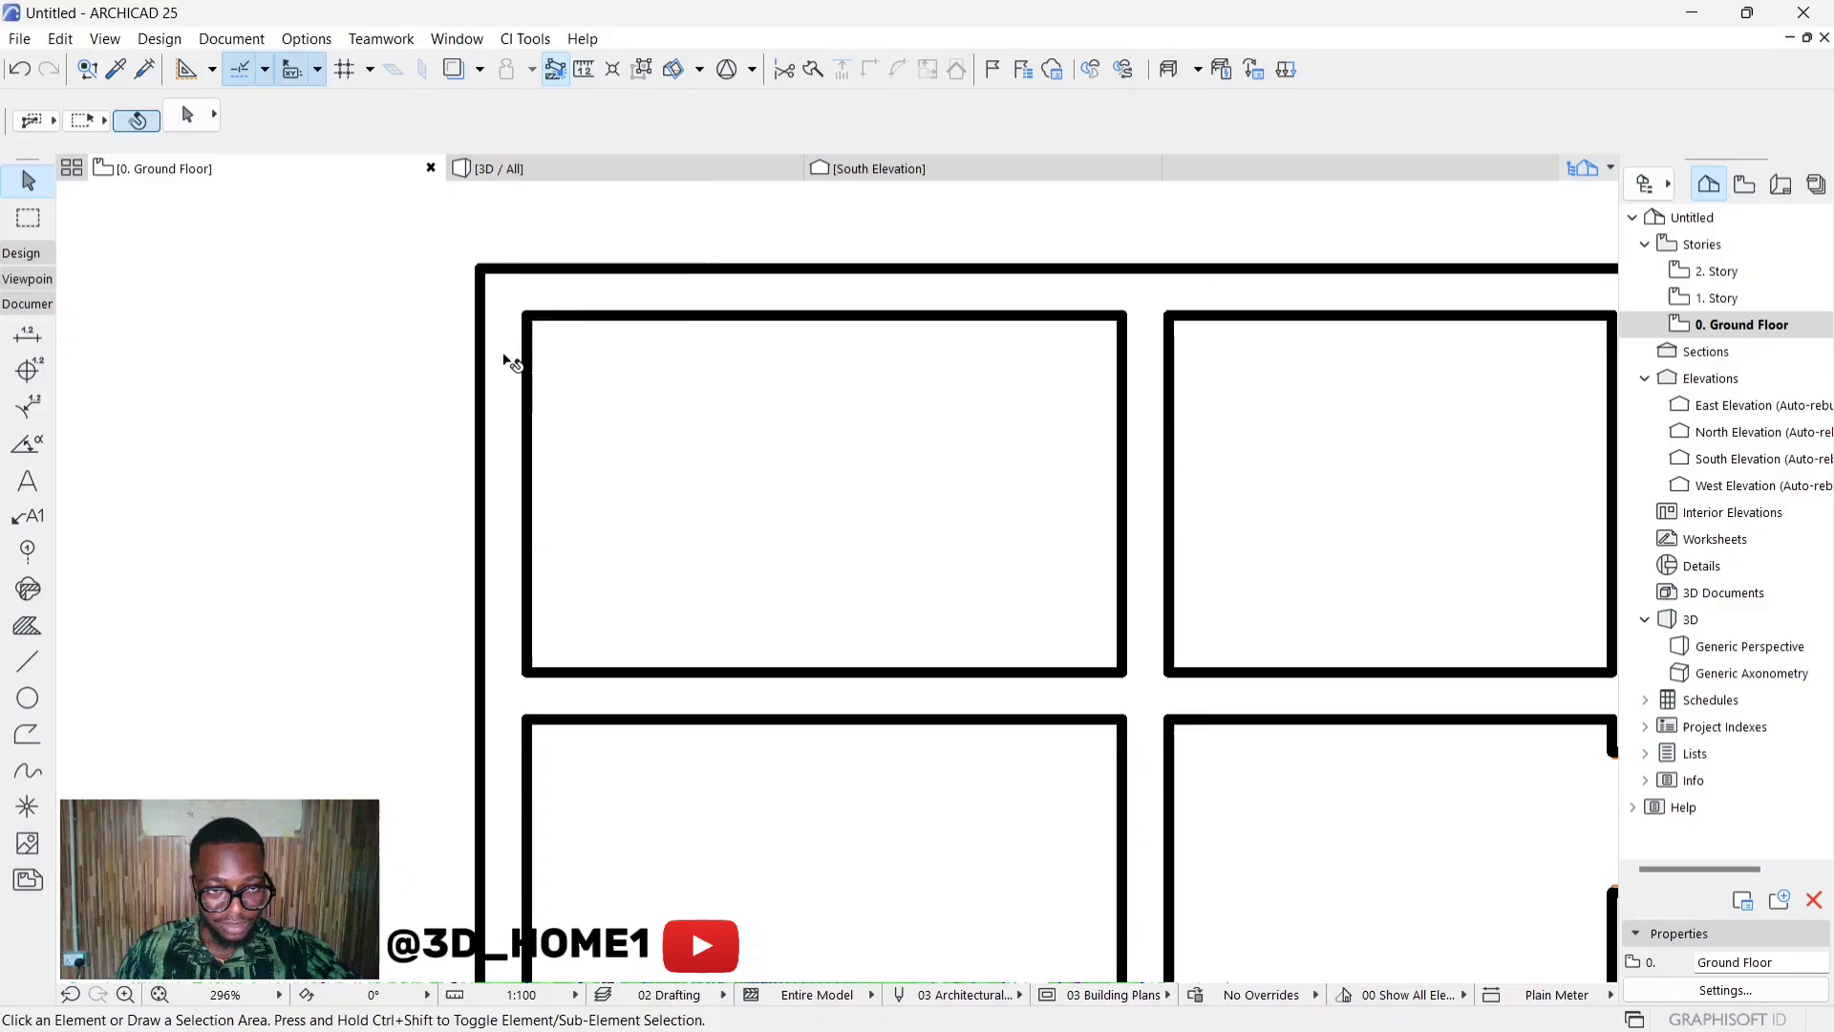
scroll(513, 364, "down", 2)
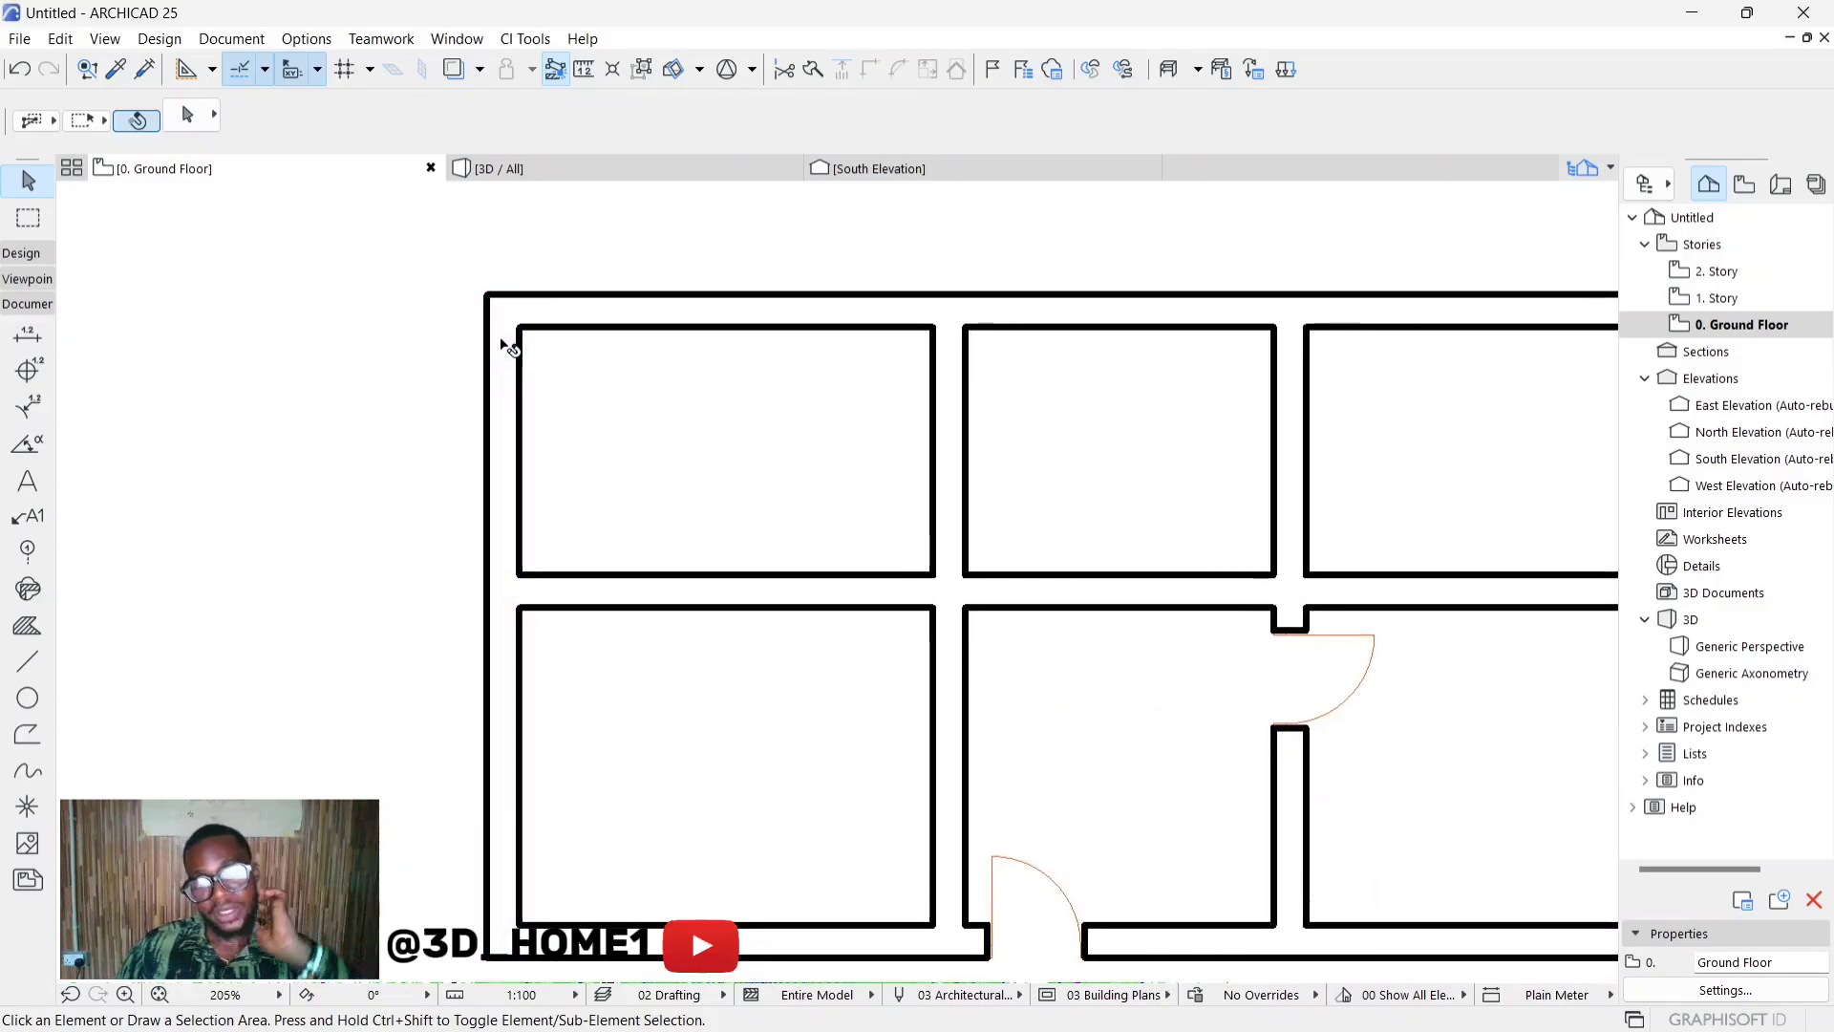
left_click(952, 437)
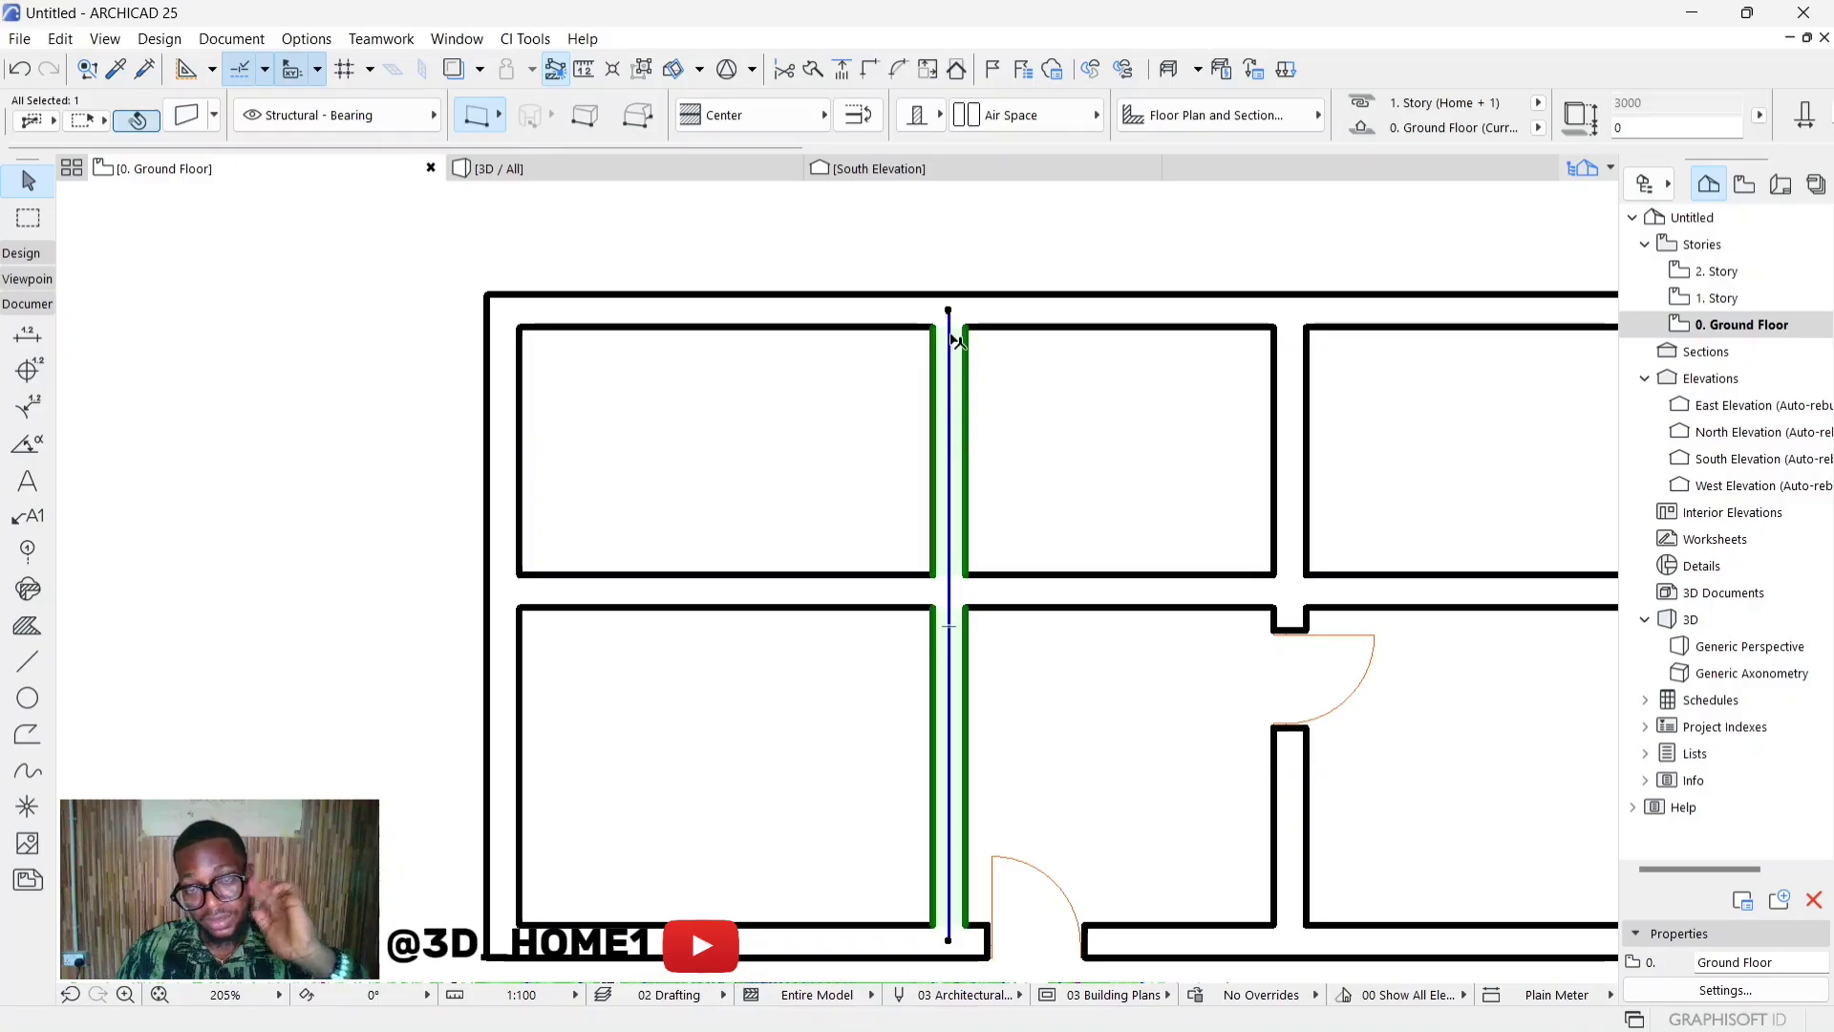
left_click(655, 455)
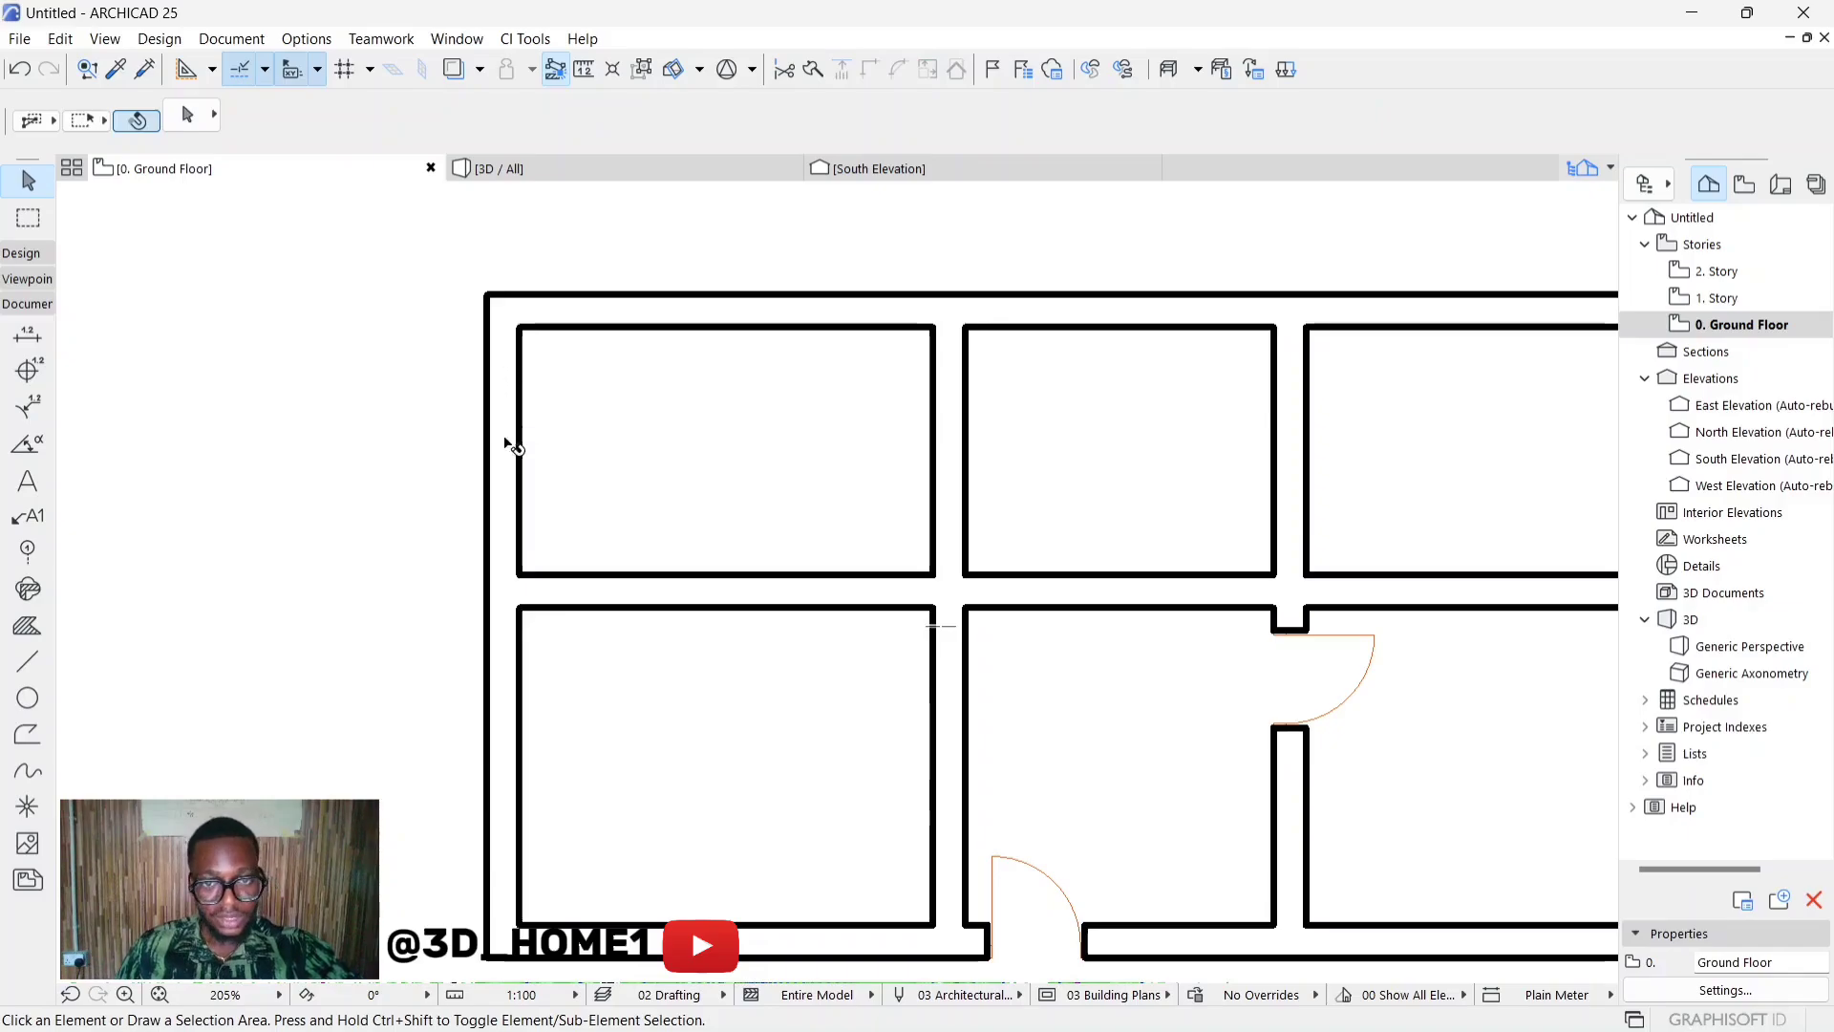
scroll(508, 442, "down", 2)
scroll(1151, 497, "down", 6)
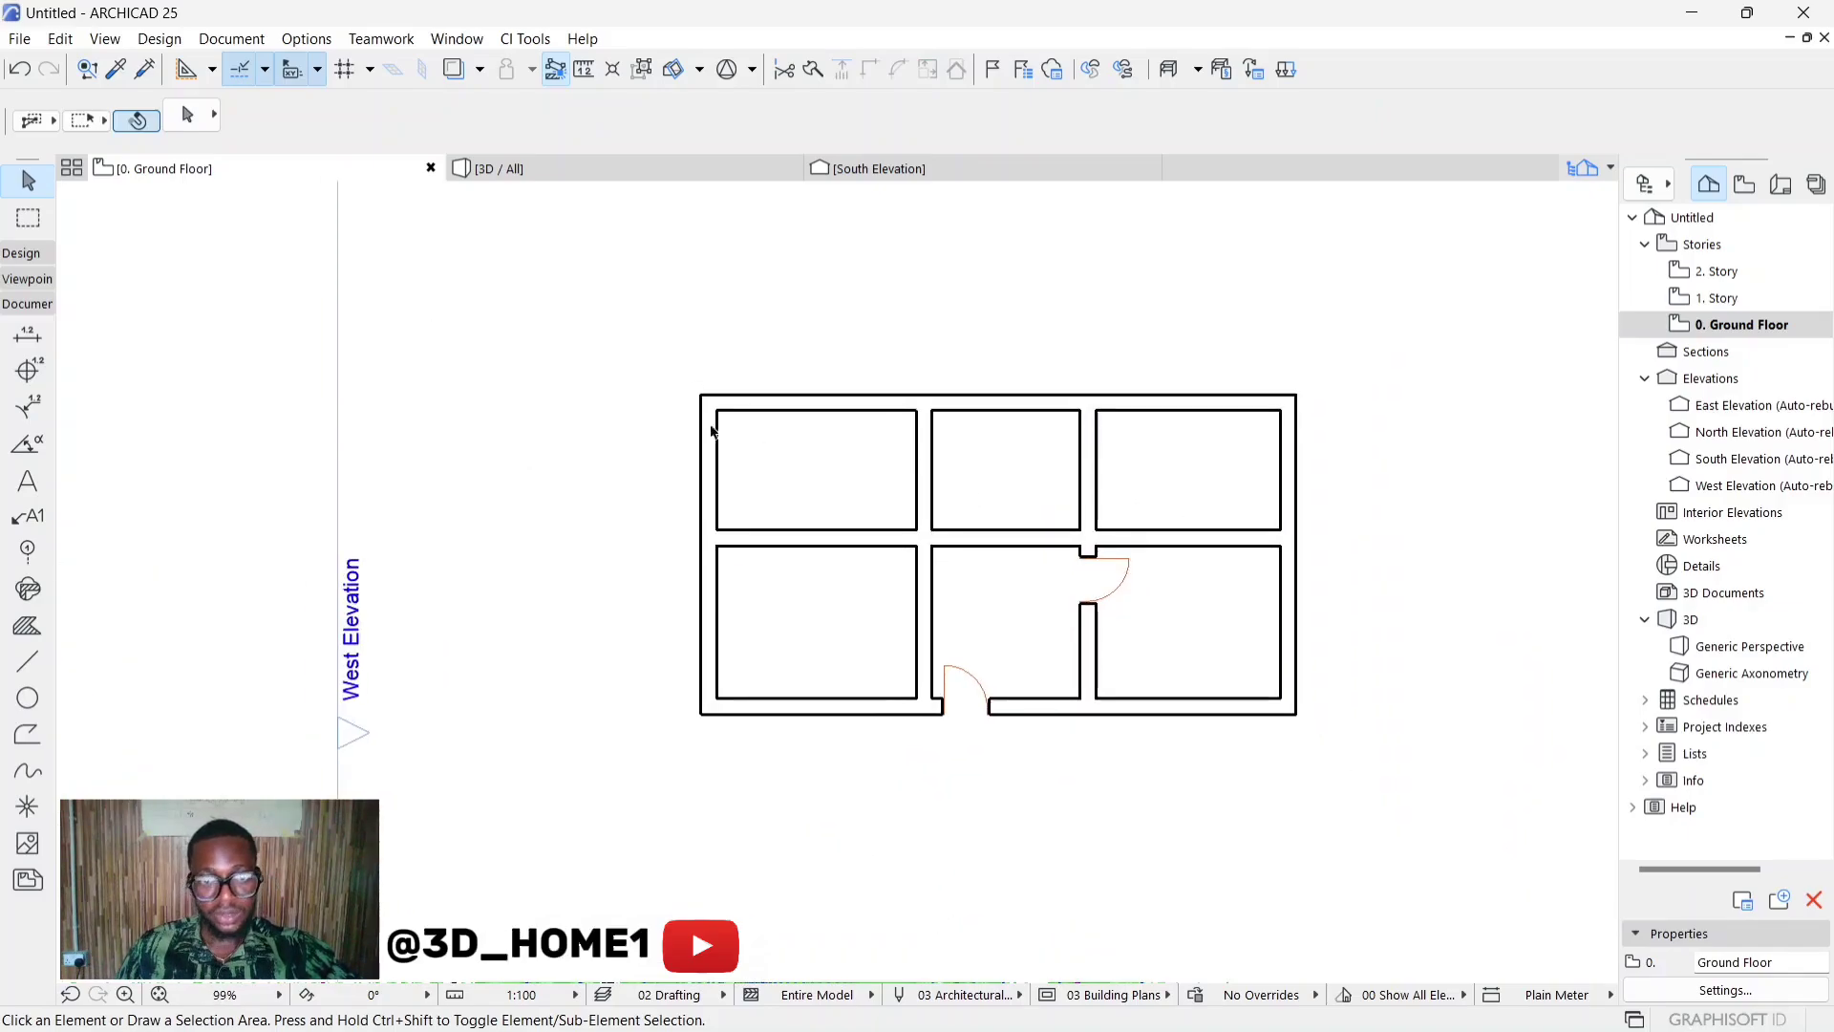
scroll(1256, 504, "up", 4)
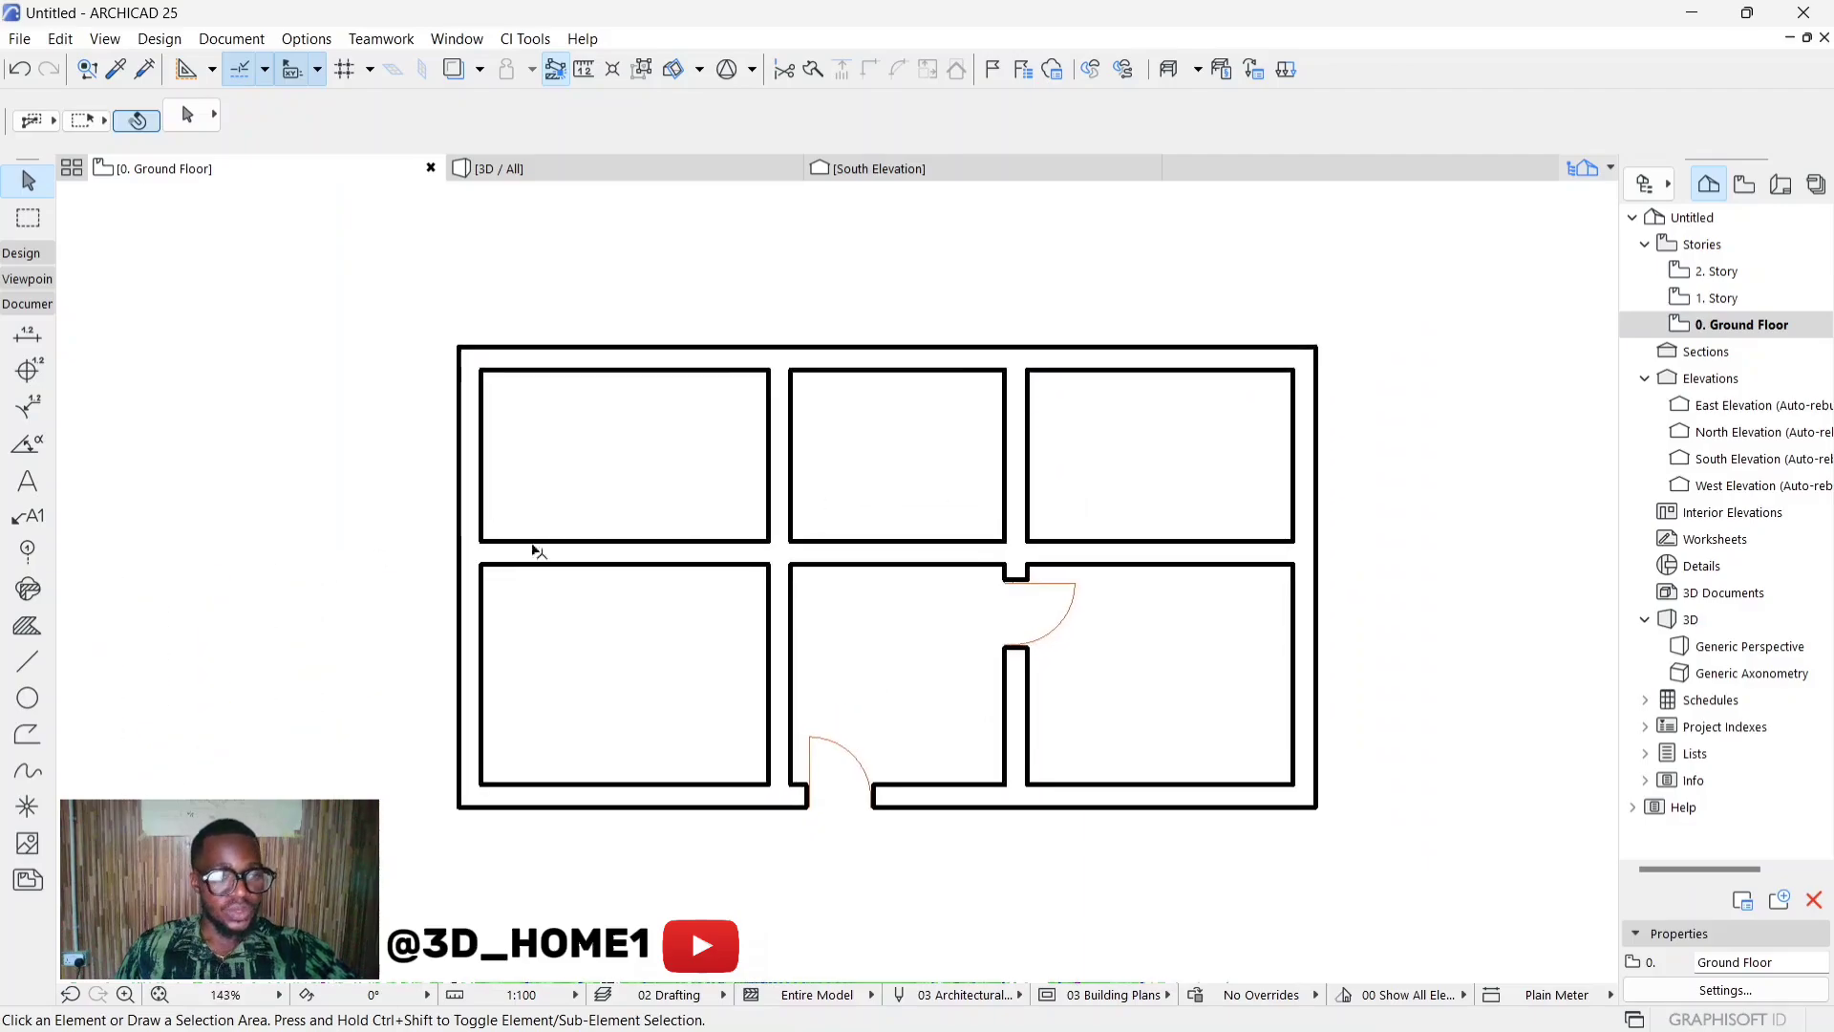
Step: Review the Grid Element tool's default settings, including its floor plan line and automatic naming options
left_click(28, 550)
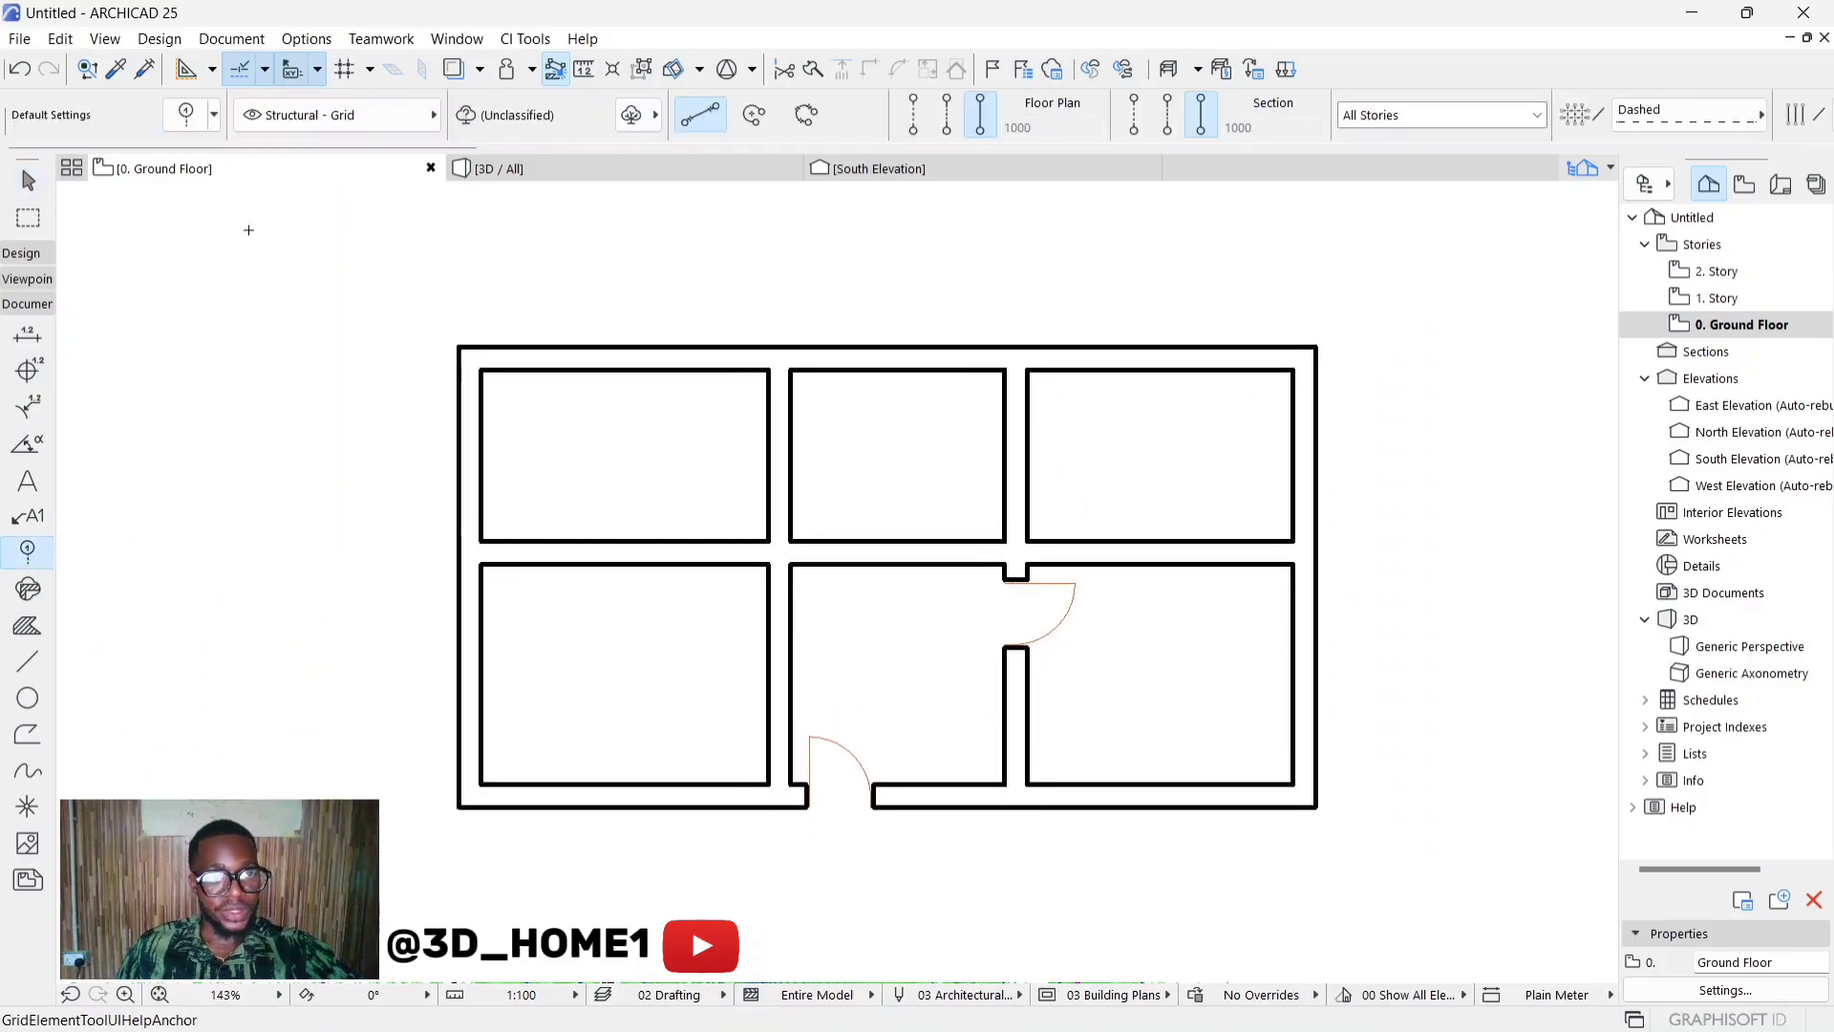
left_click(186, 116)
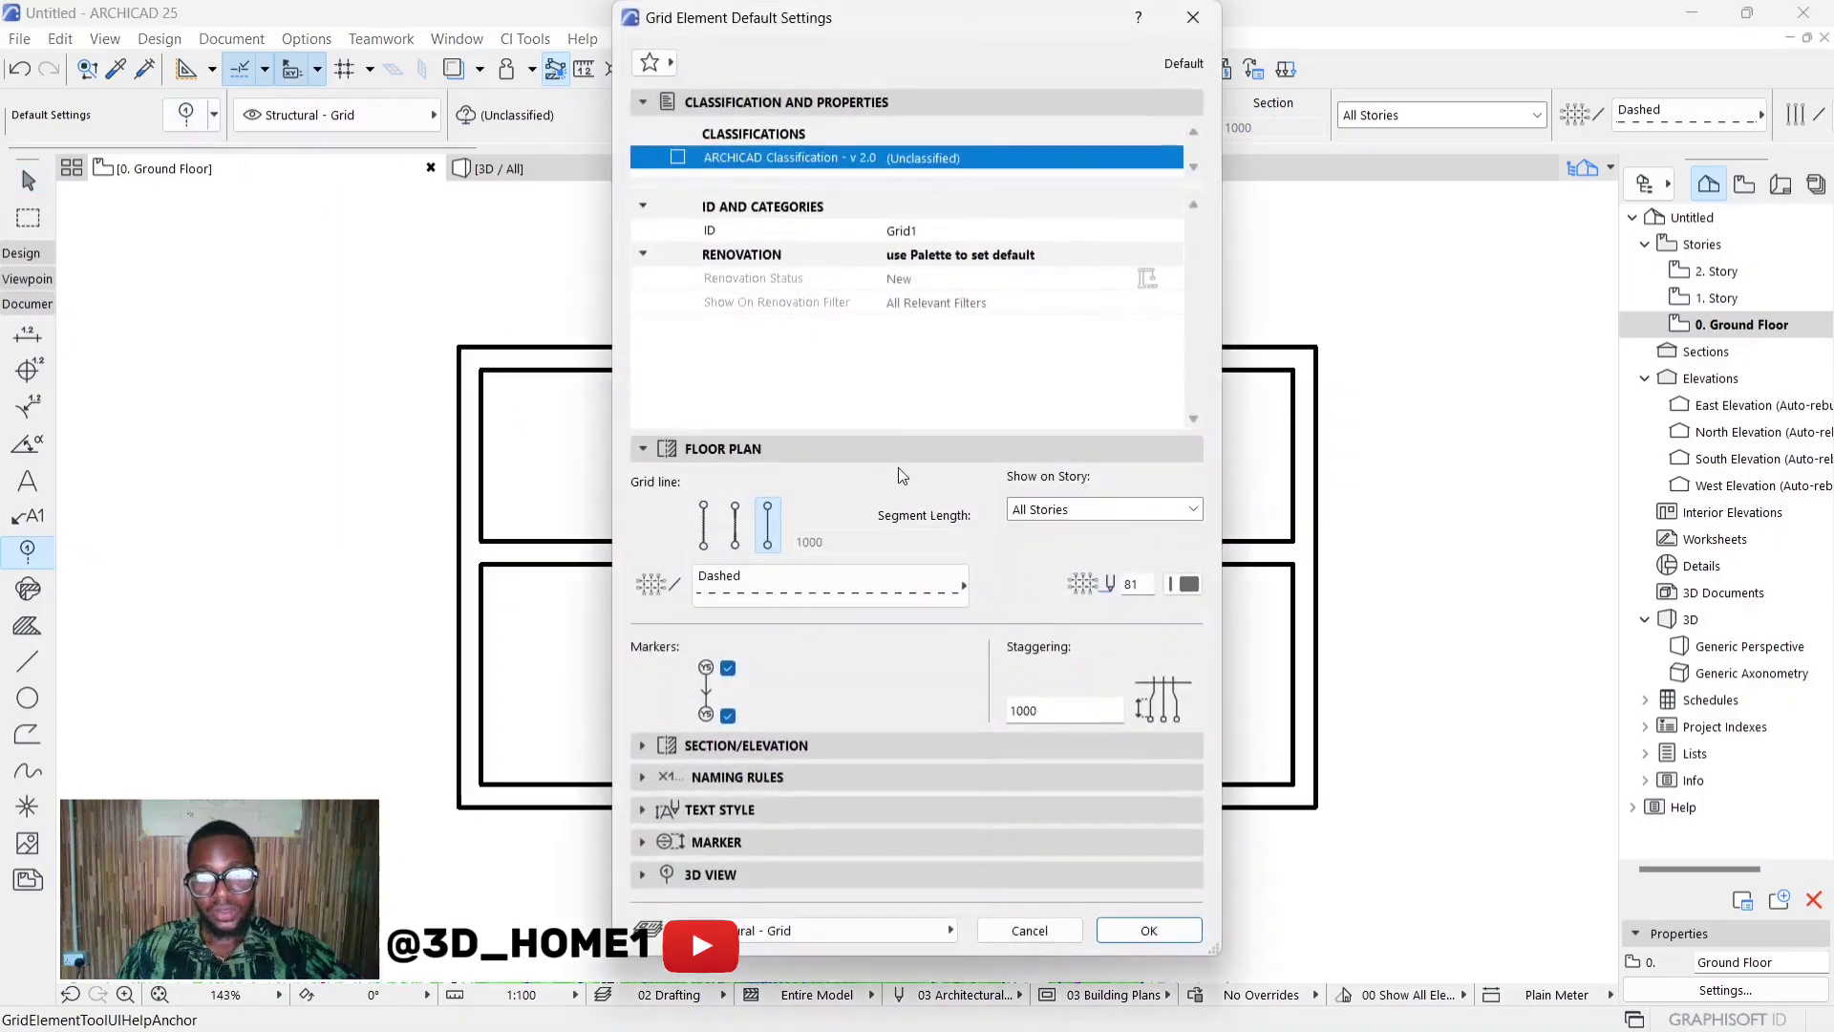
left_click(1149, 936)
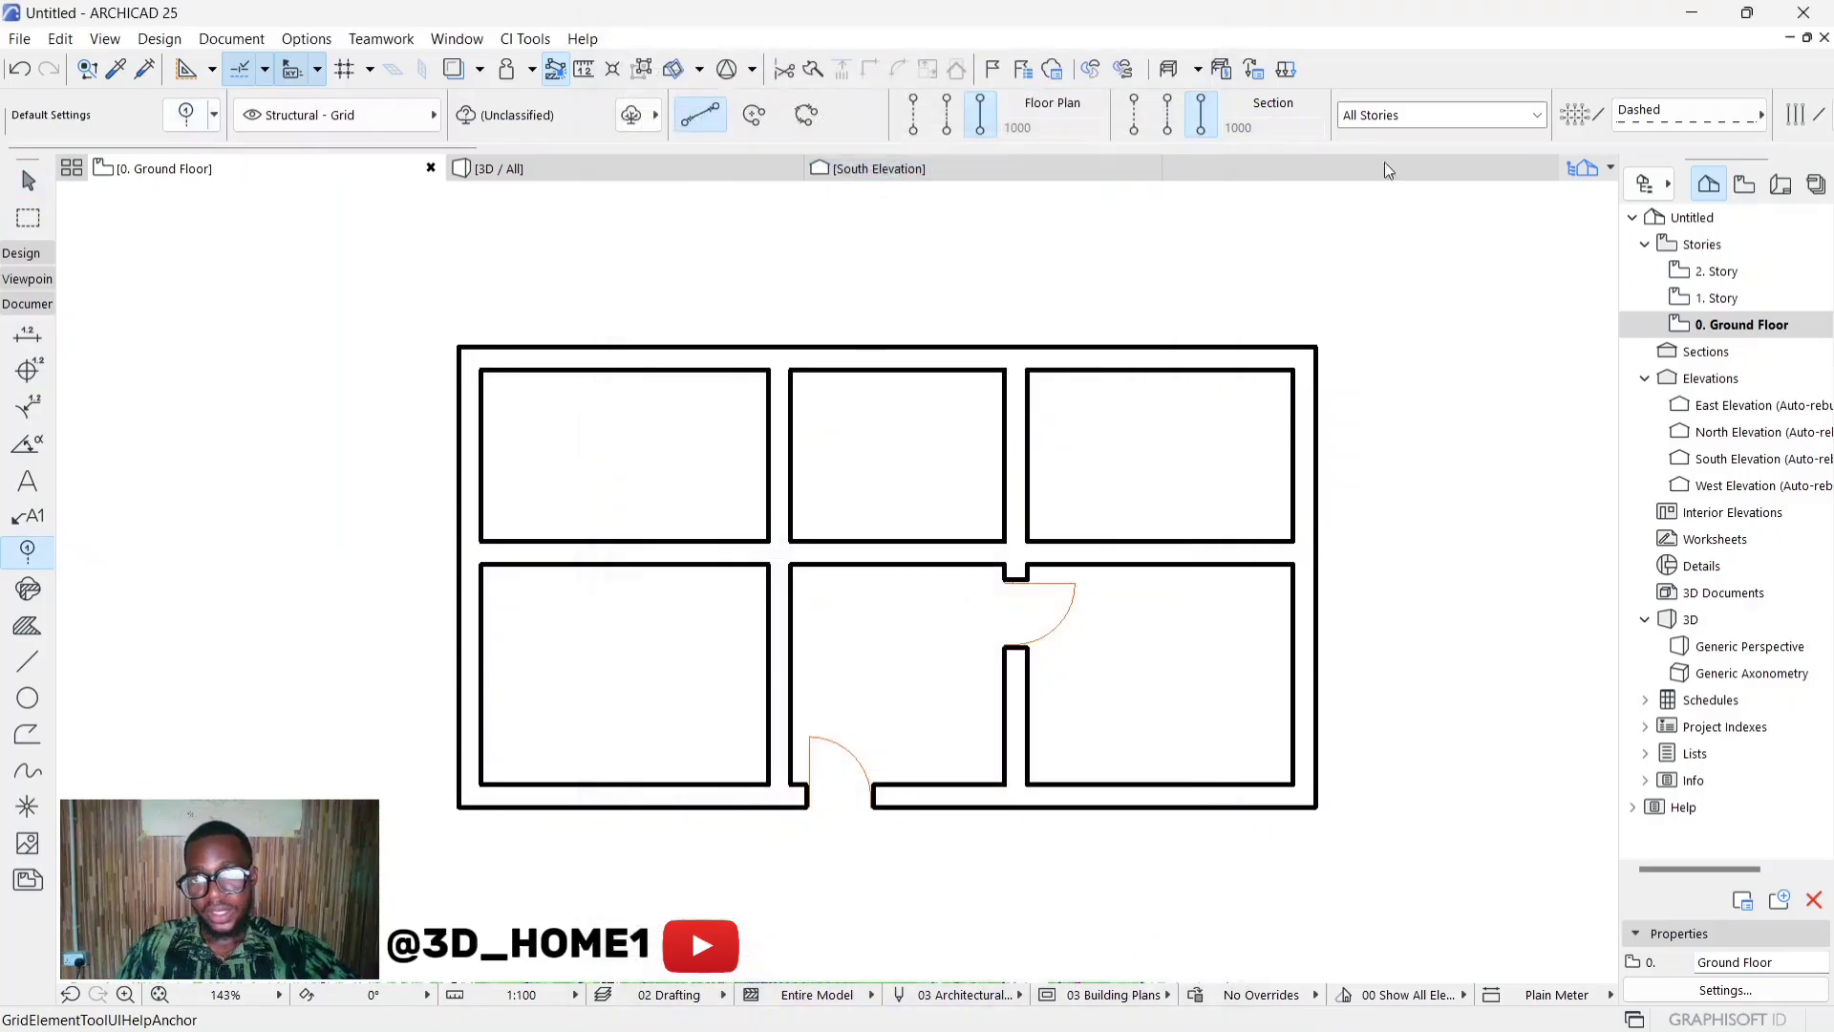
scroll(1440, 108, "down", 5)
scroll(1462, 111, "down", 5)
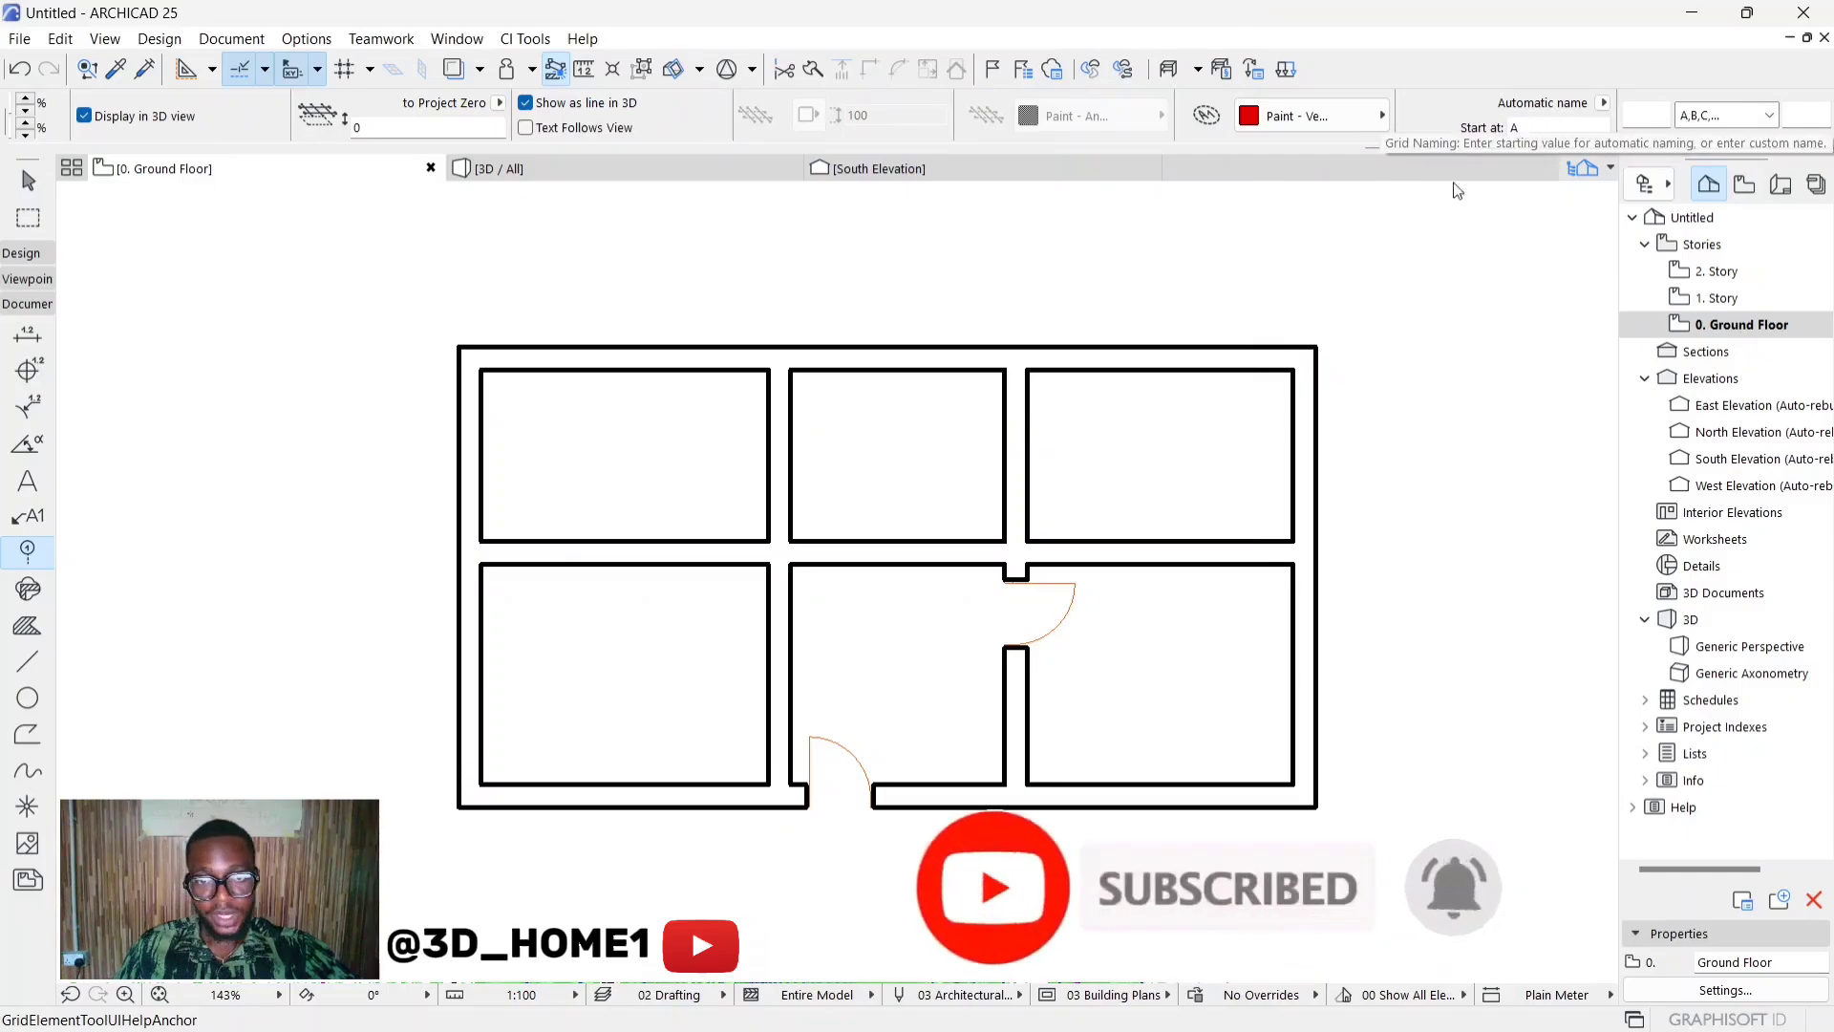
scroll(589, 487, "down", 2)
scroll(526, 460, "down", 1)
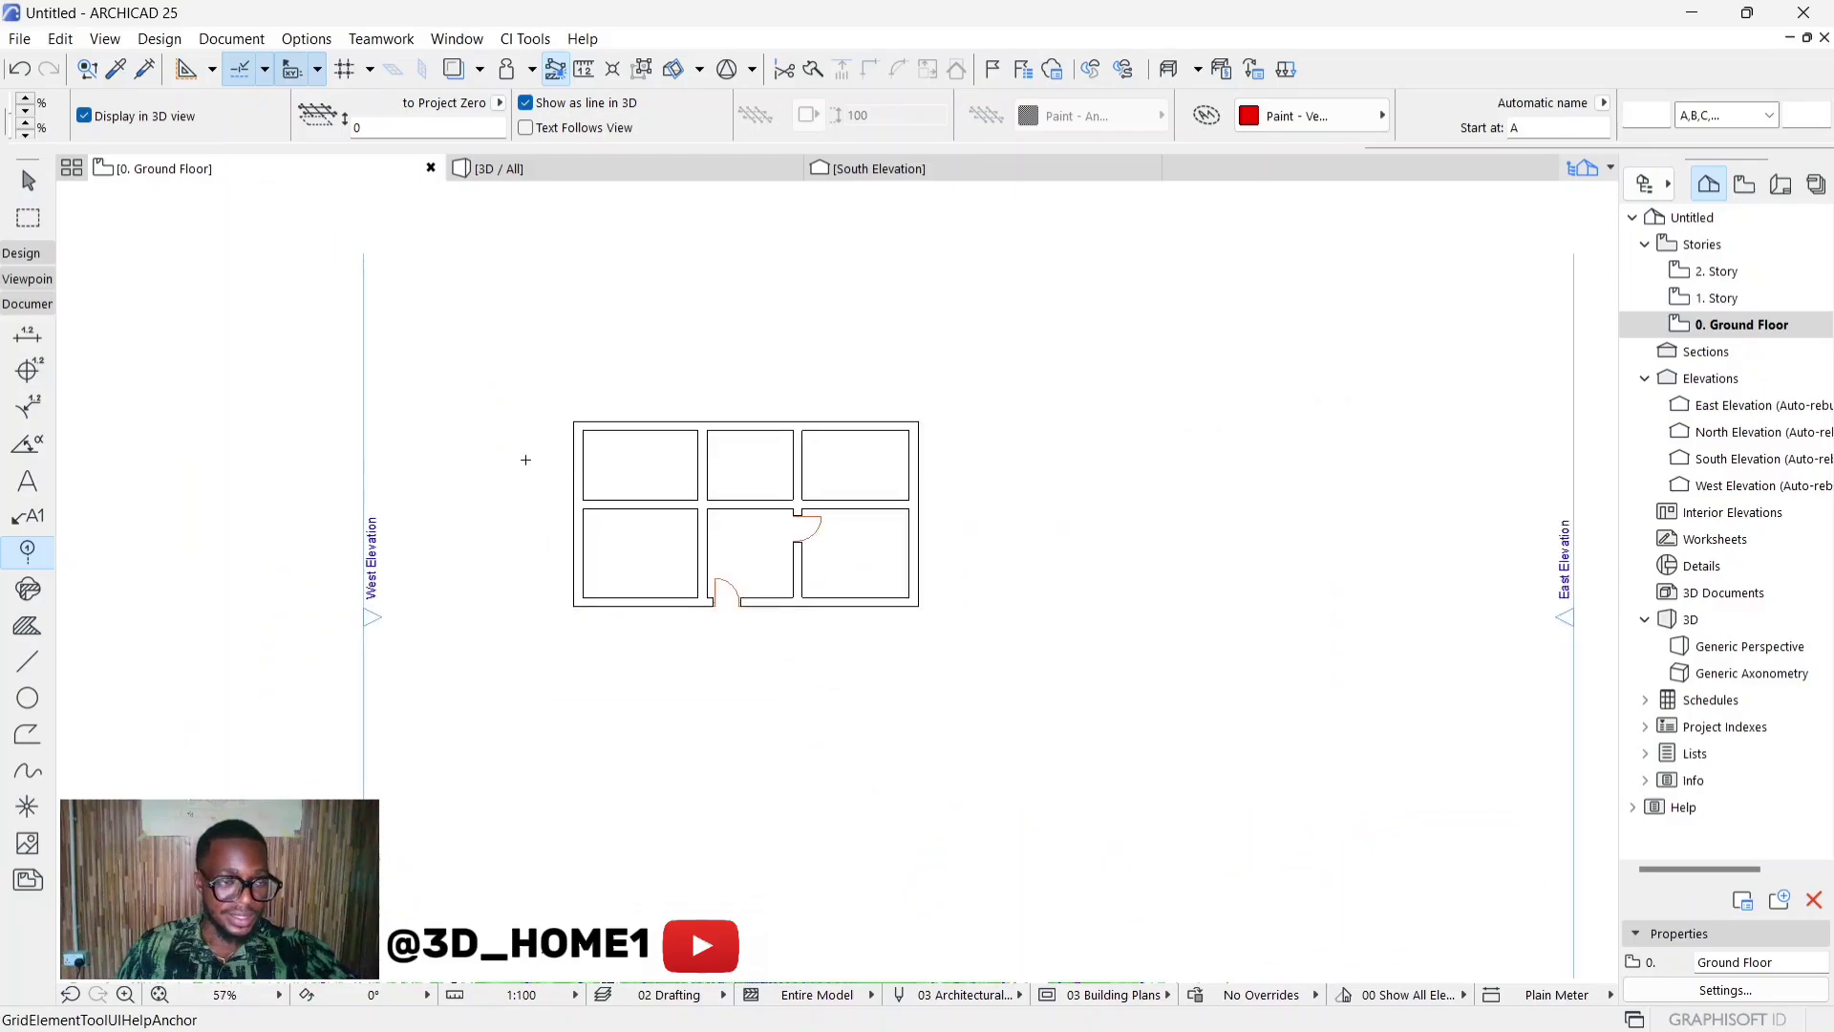
Step: Draw a solid rectangle with the Line tool around the building, about 13 m wide and 9 m high
left_click(28, 660)
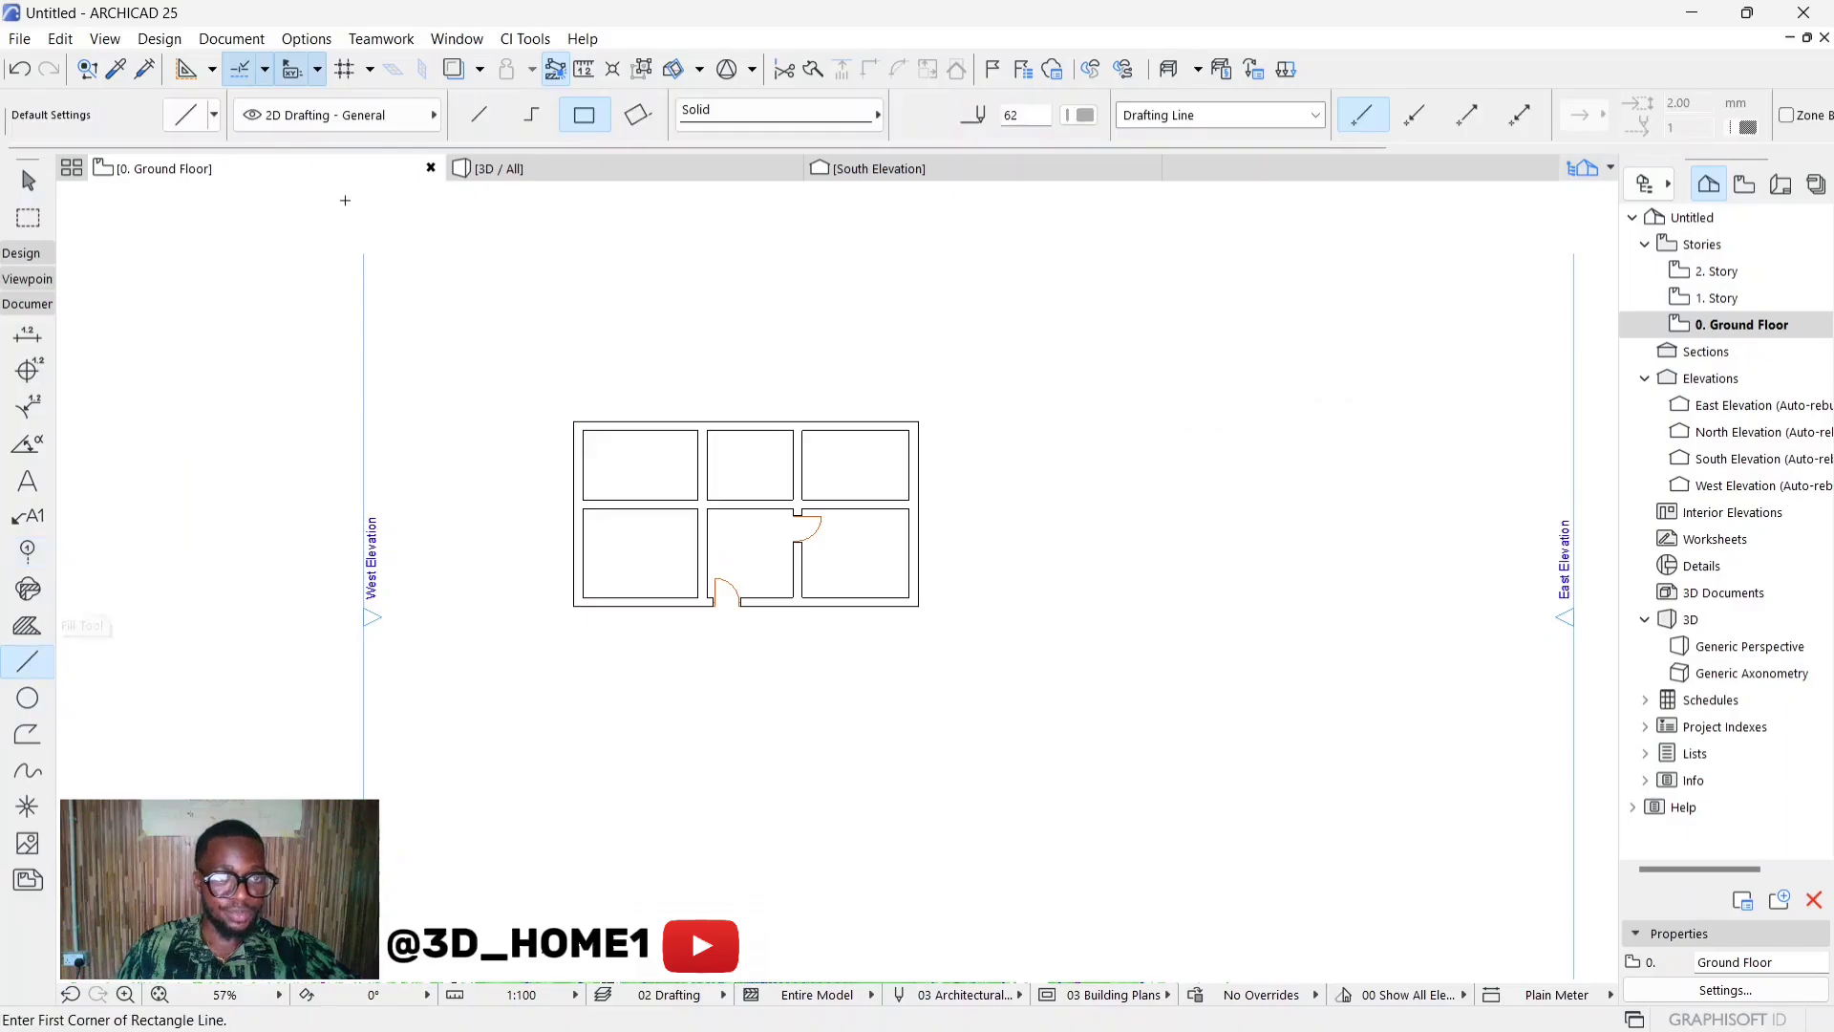
scroll(572, 345, "up", 1)
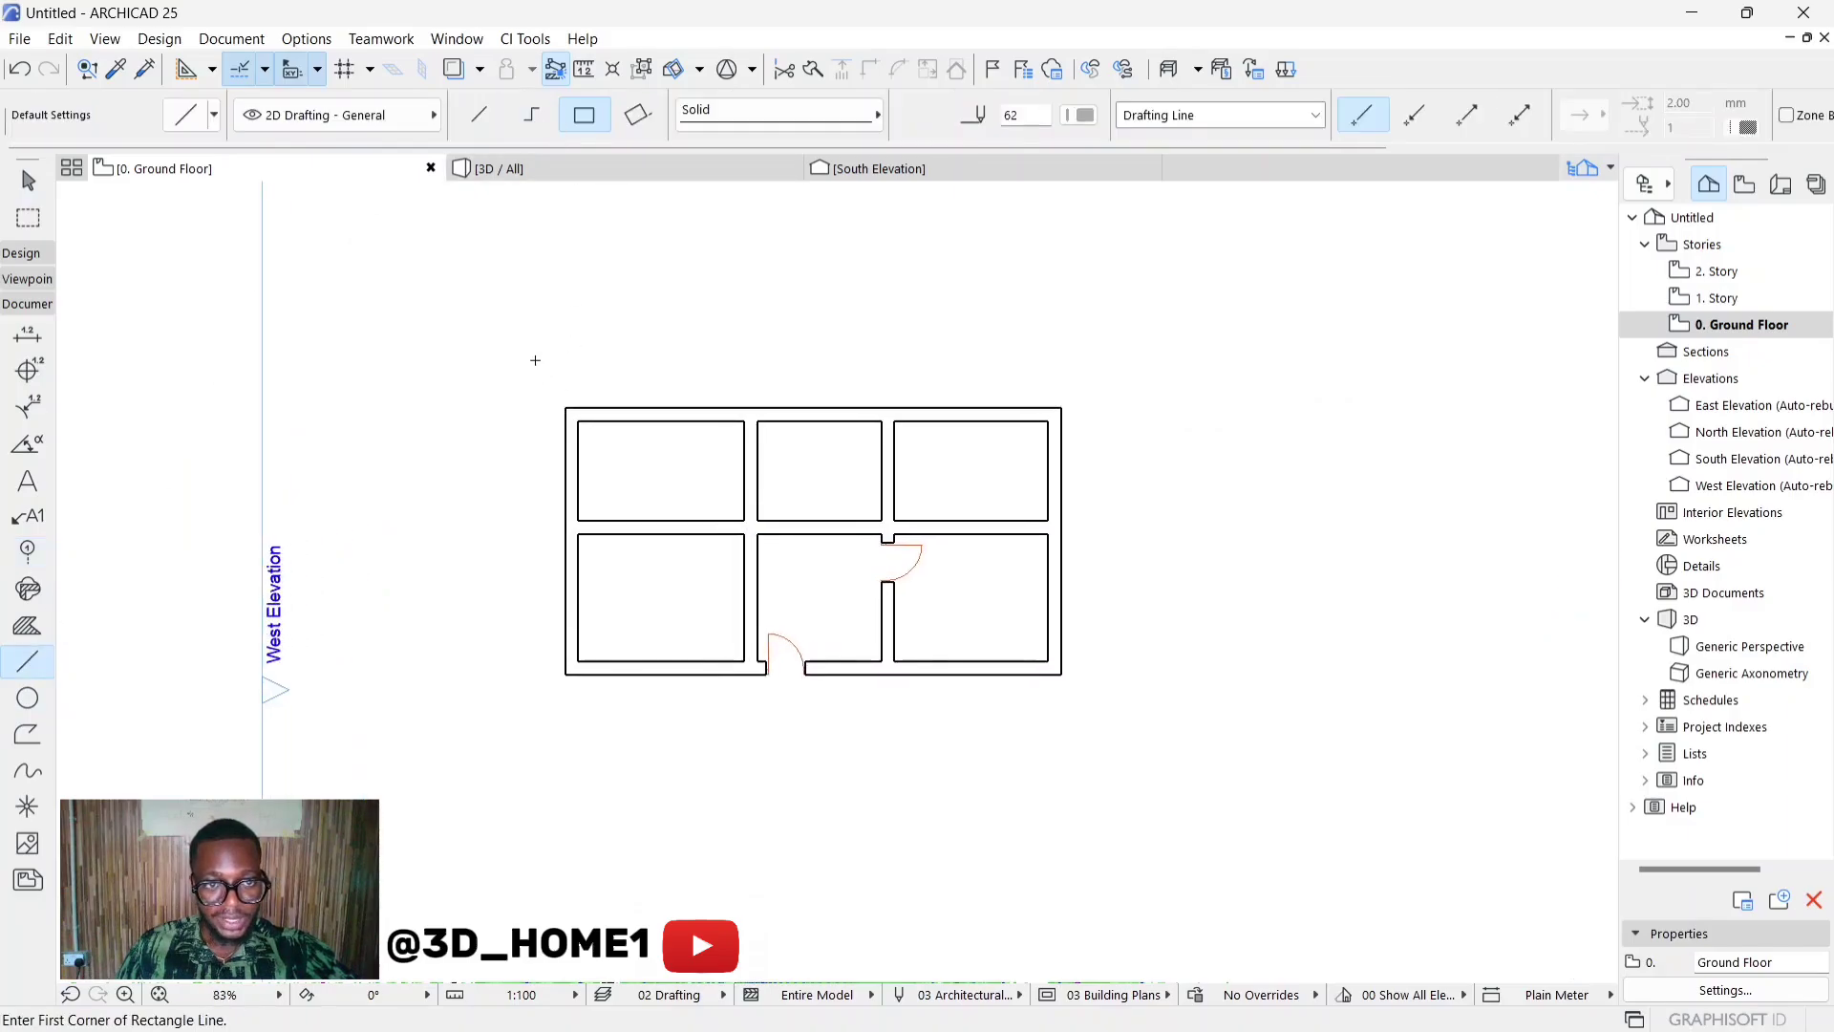
left_click(531, 357)
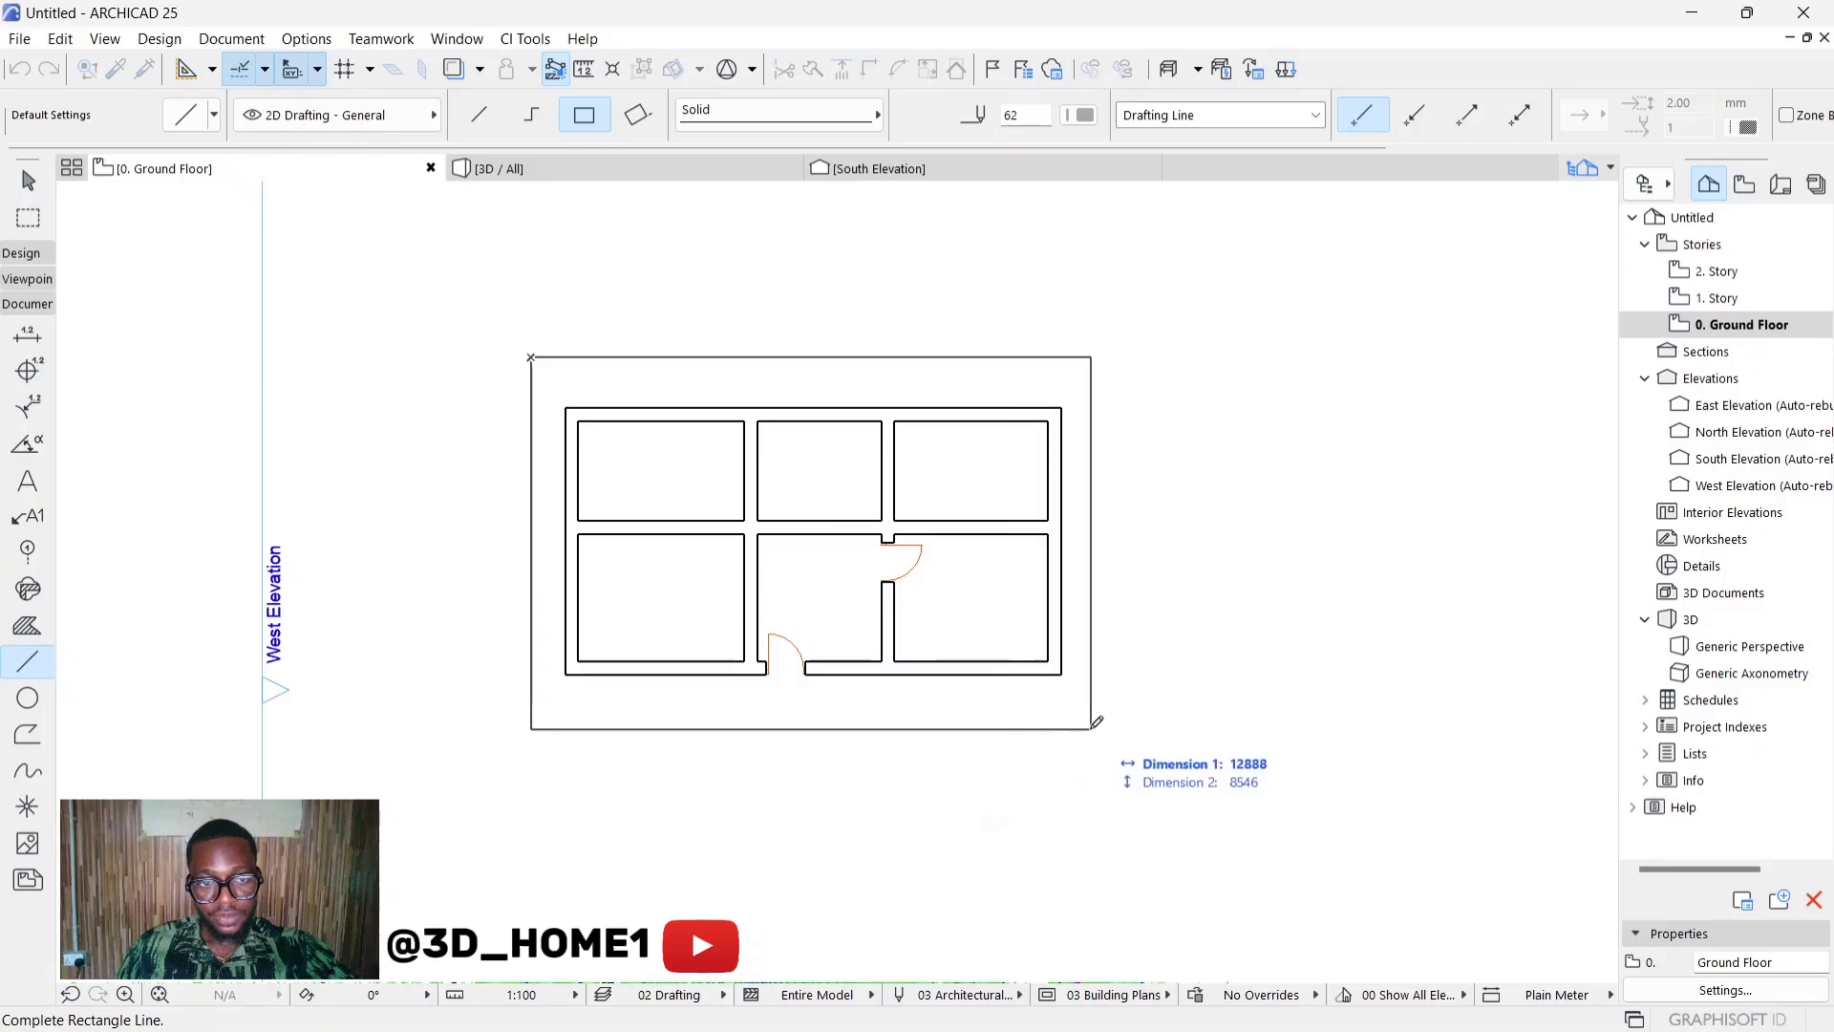
left_click(1103, 737)
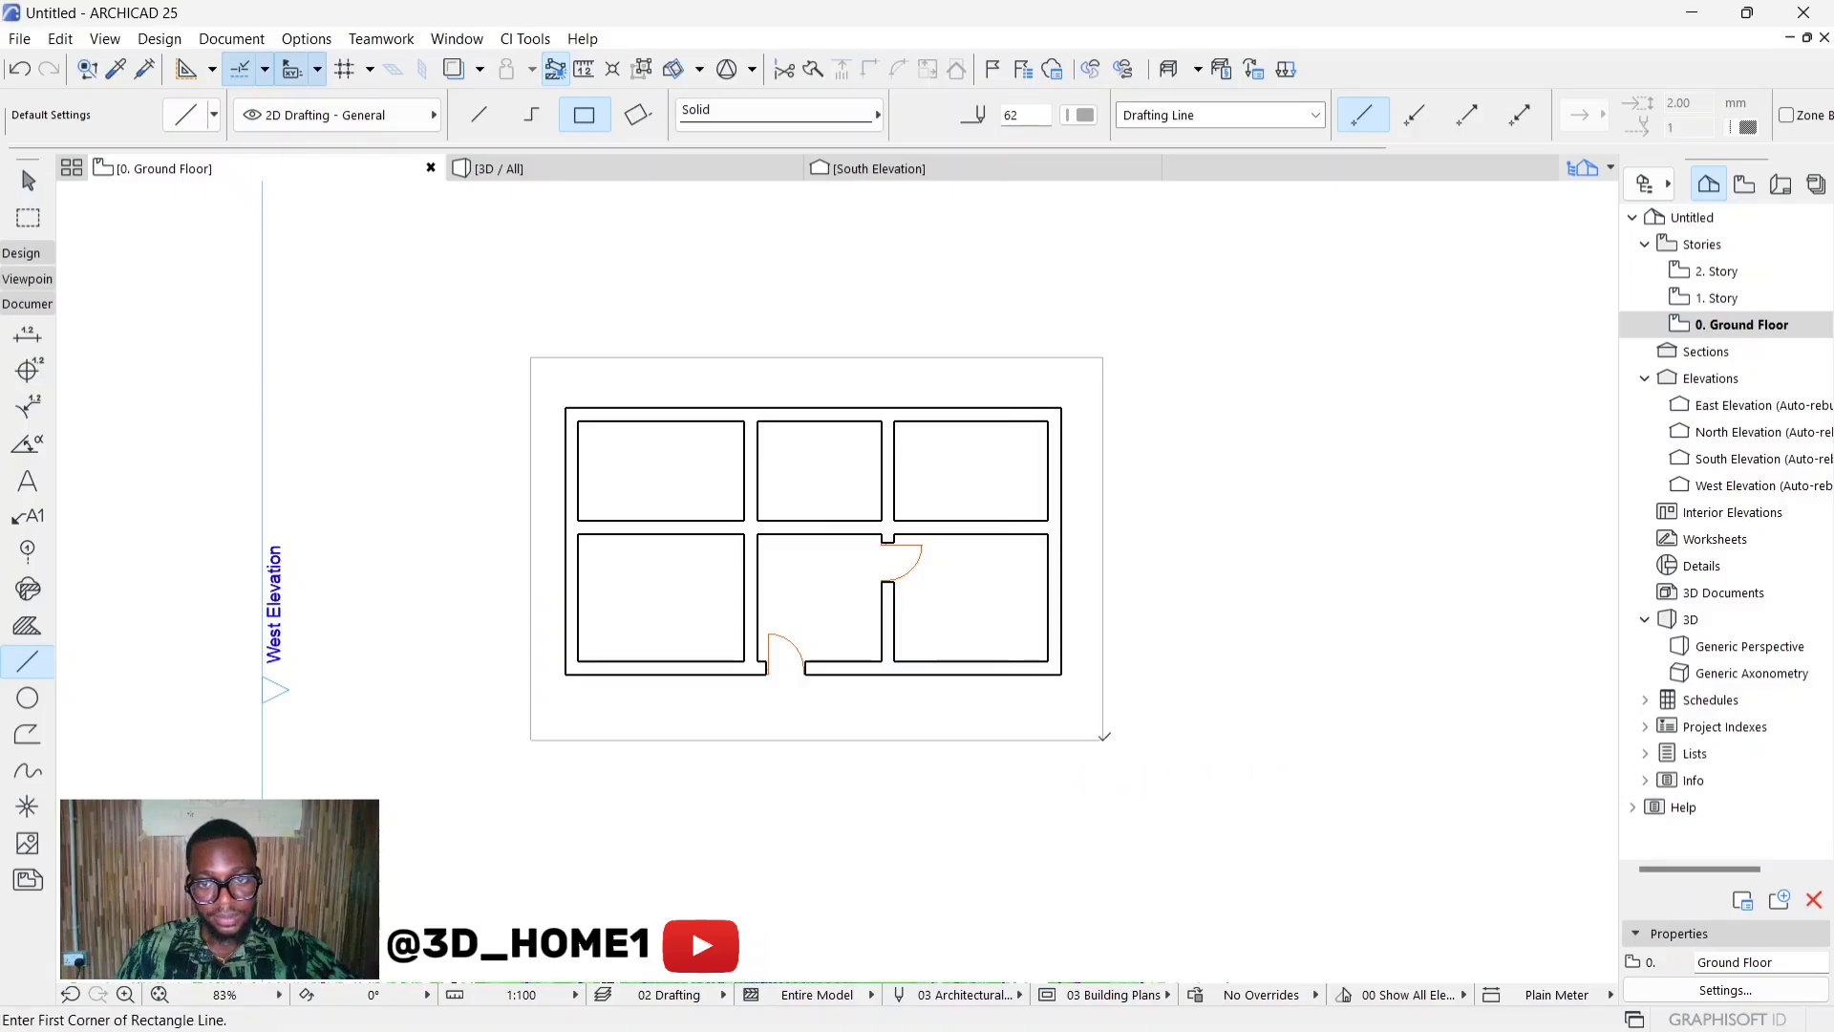
scroll(708, 637, "up", 2)
key("Escape")
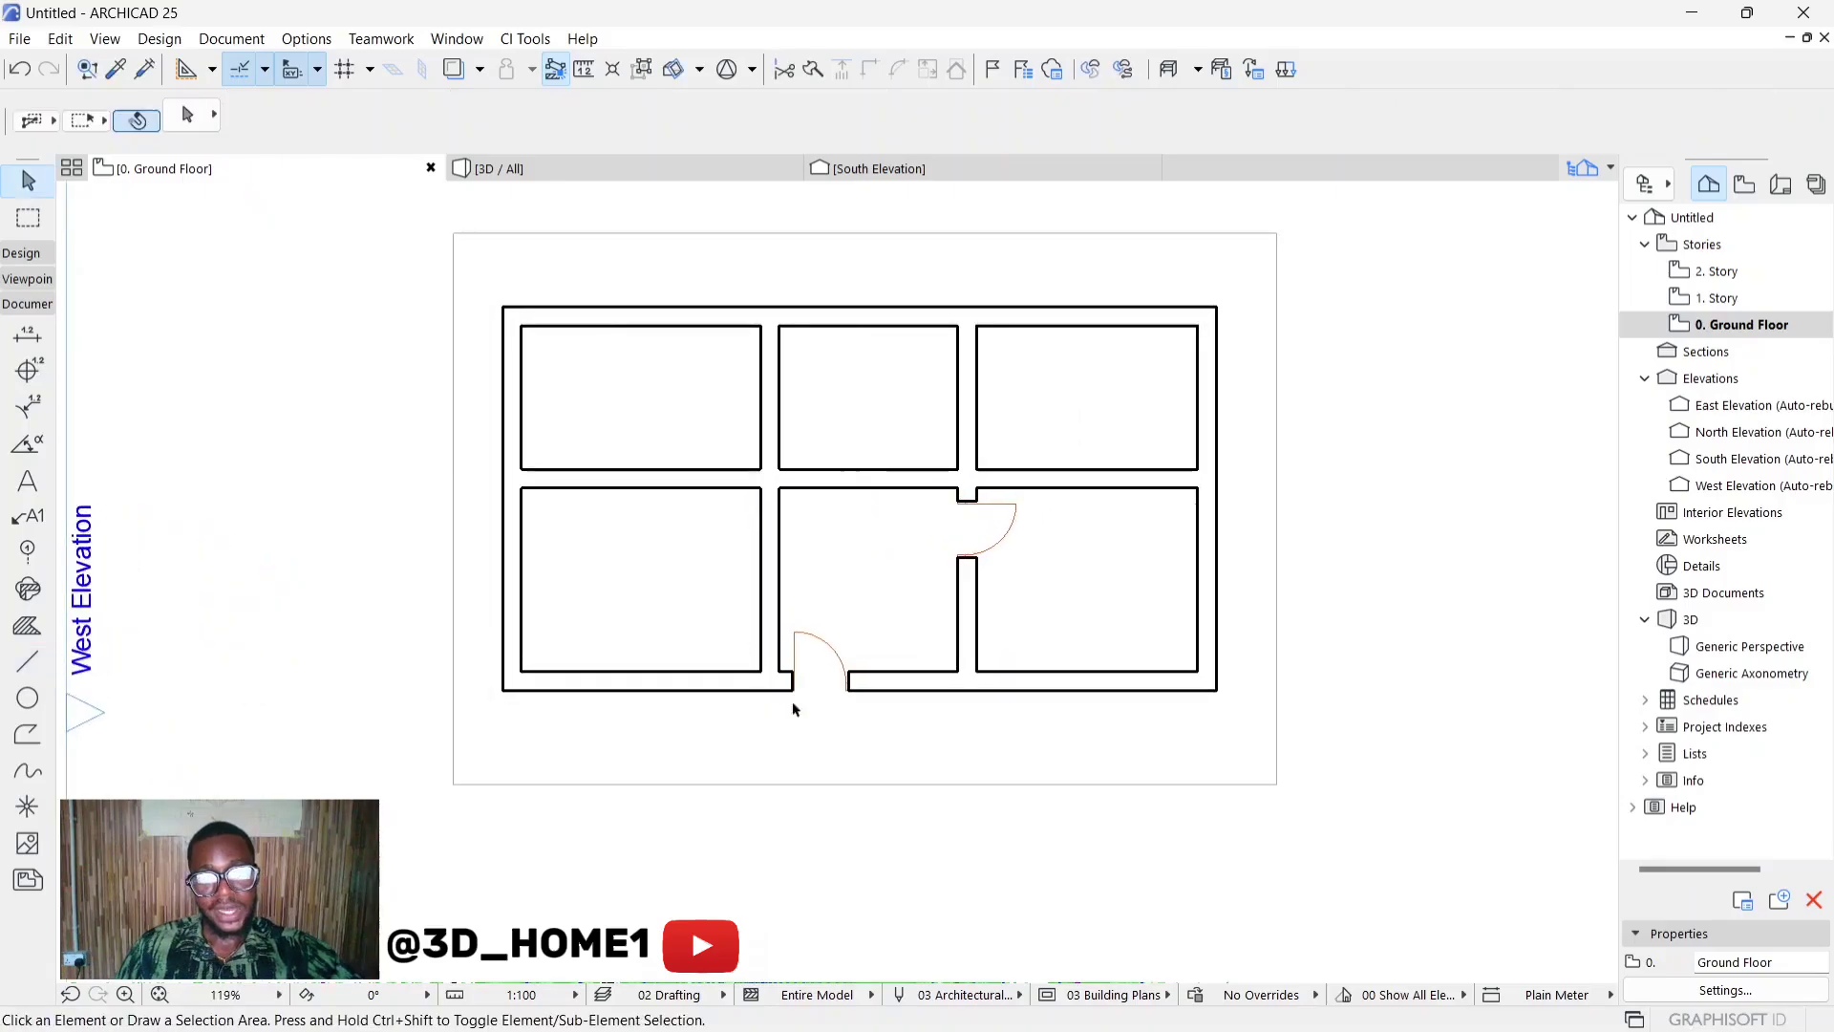
Step: Move the rectangle around the building slightly upward to even out its upper and lower margins
left_click(814, 782)
left_click(813, 783)
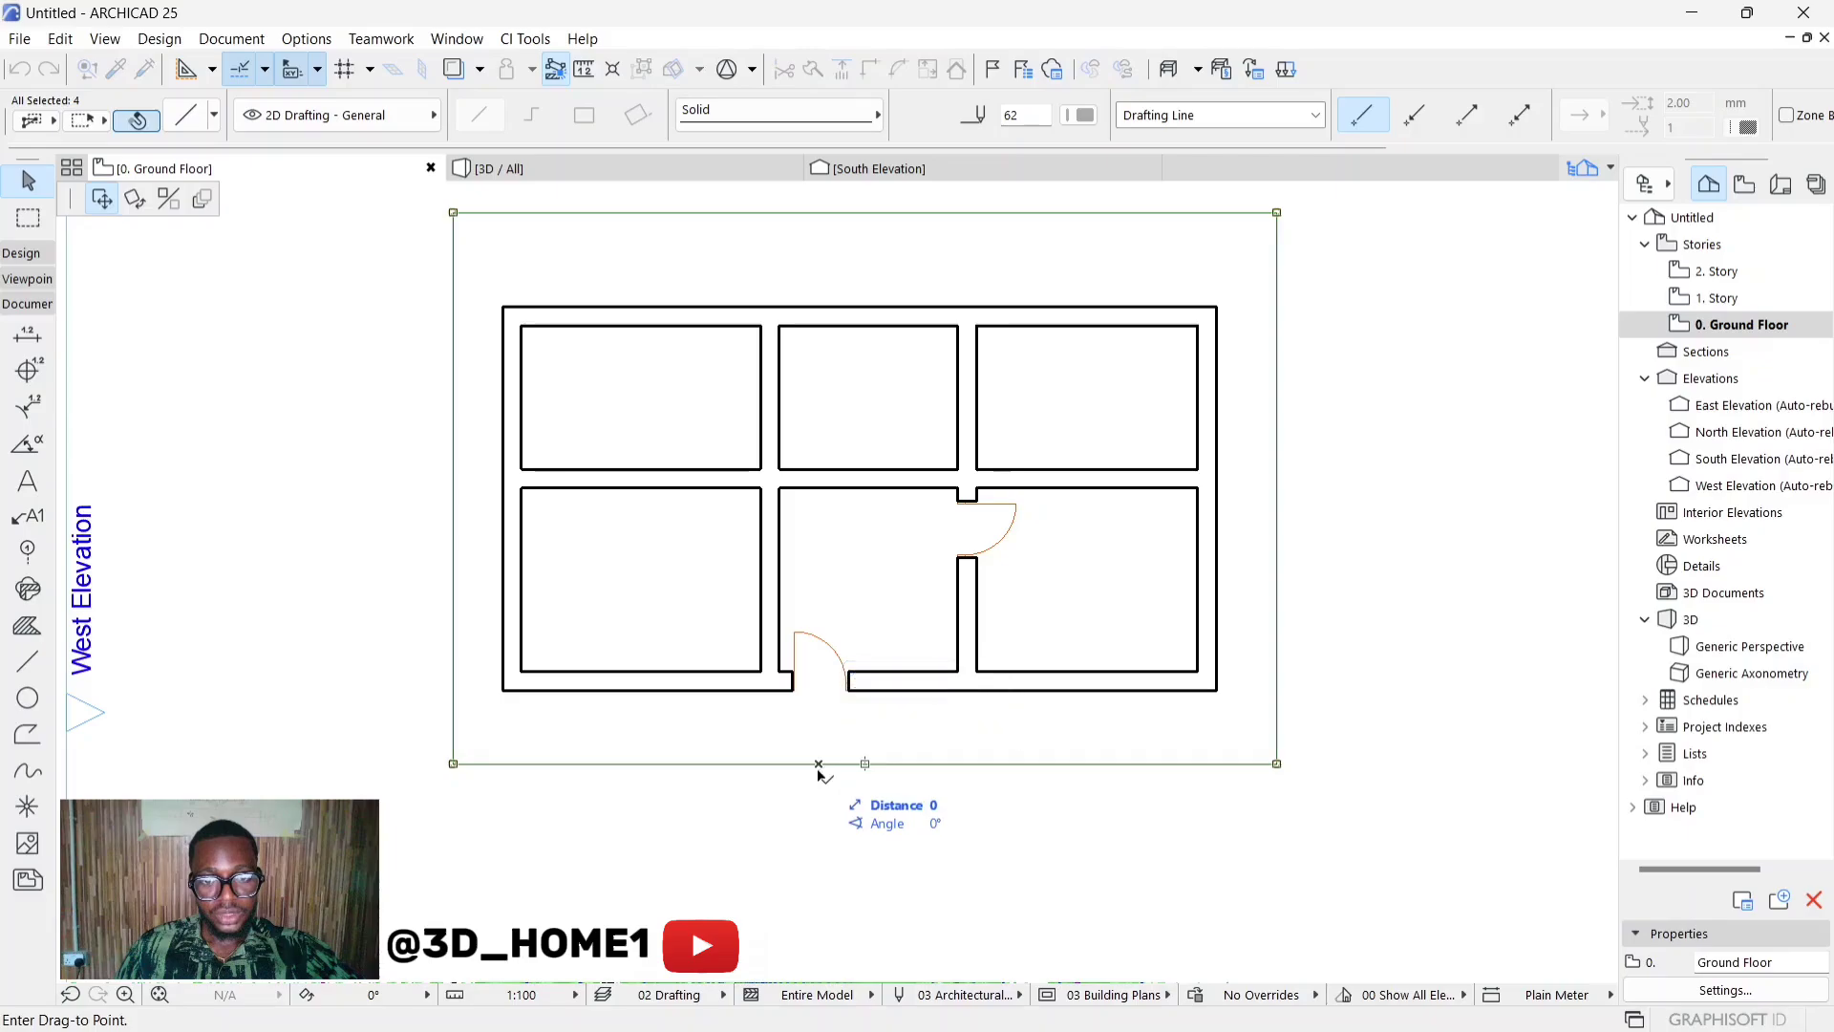
key("Escape")
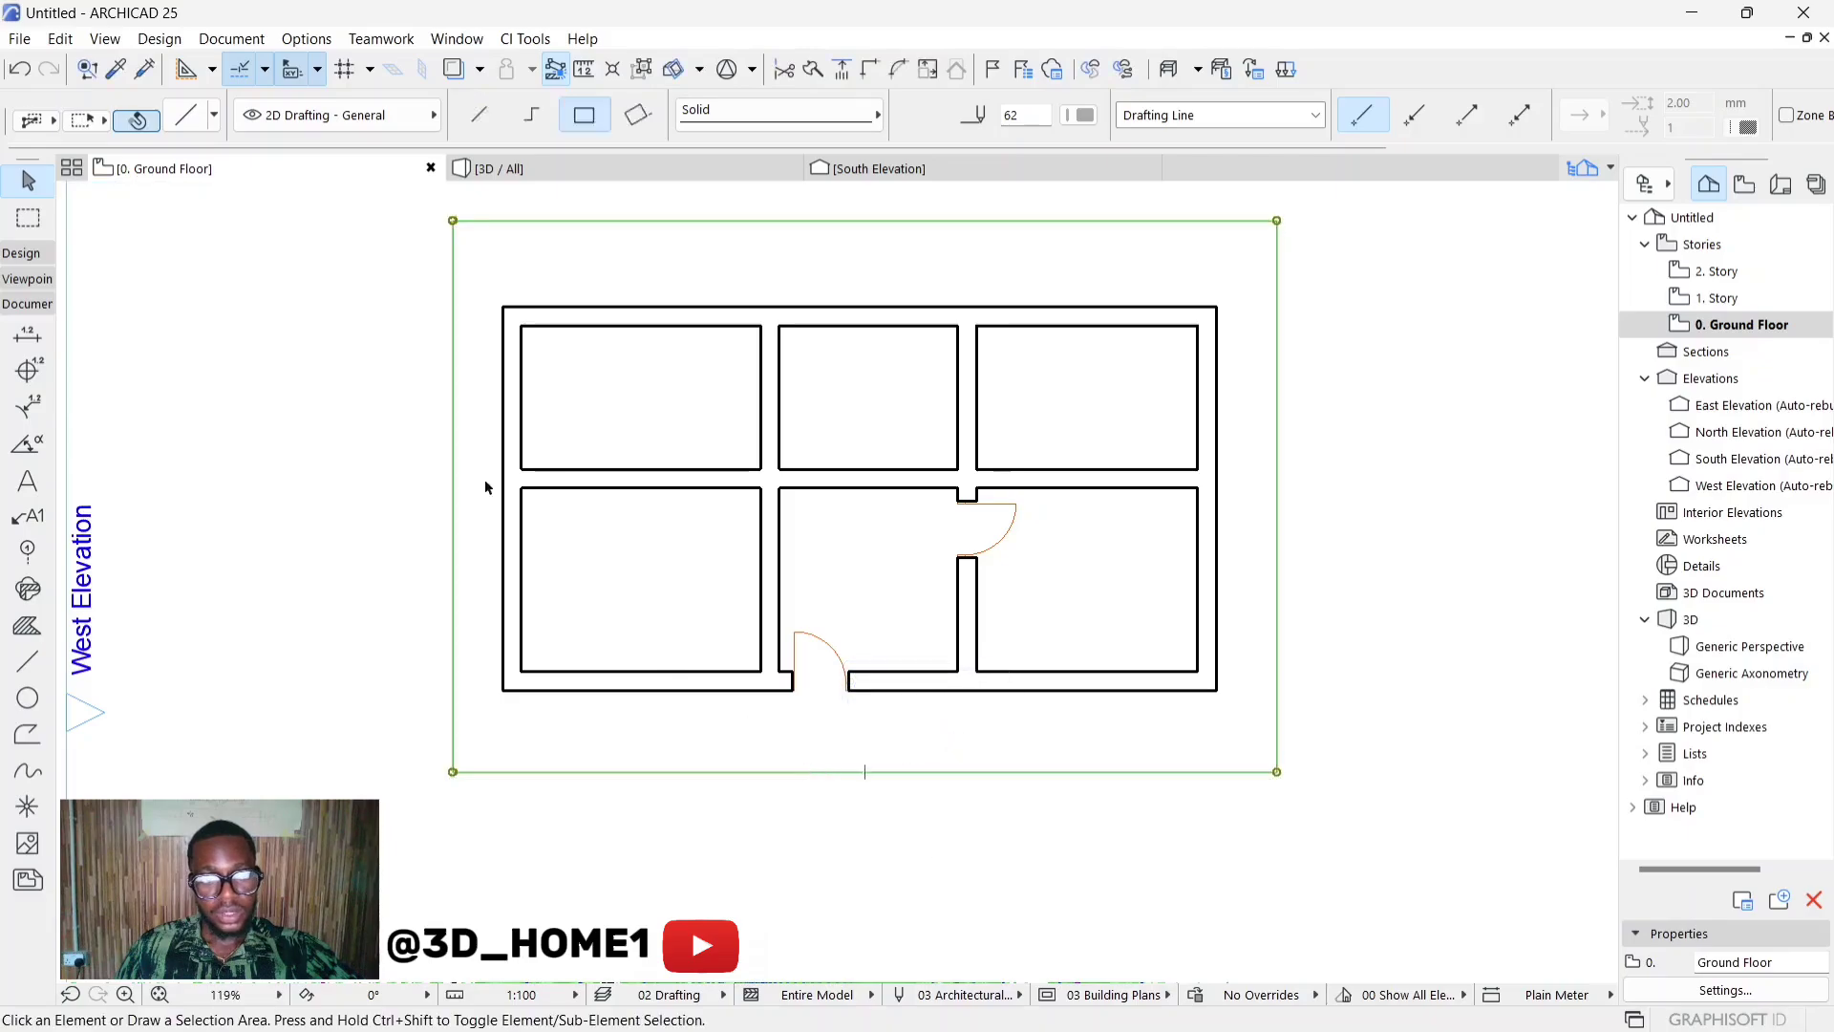
Step: Offset the left and right edges of the boundary rectangle slightly outward to widen the margins beside the building
left_click(458, 465)
left_click(453, 465)
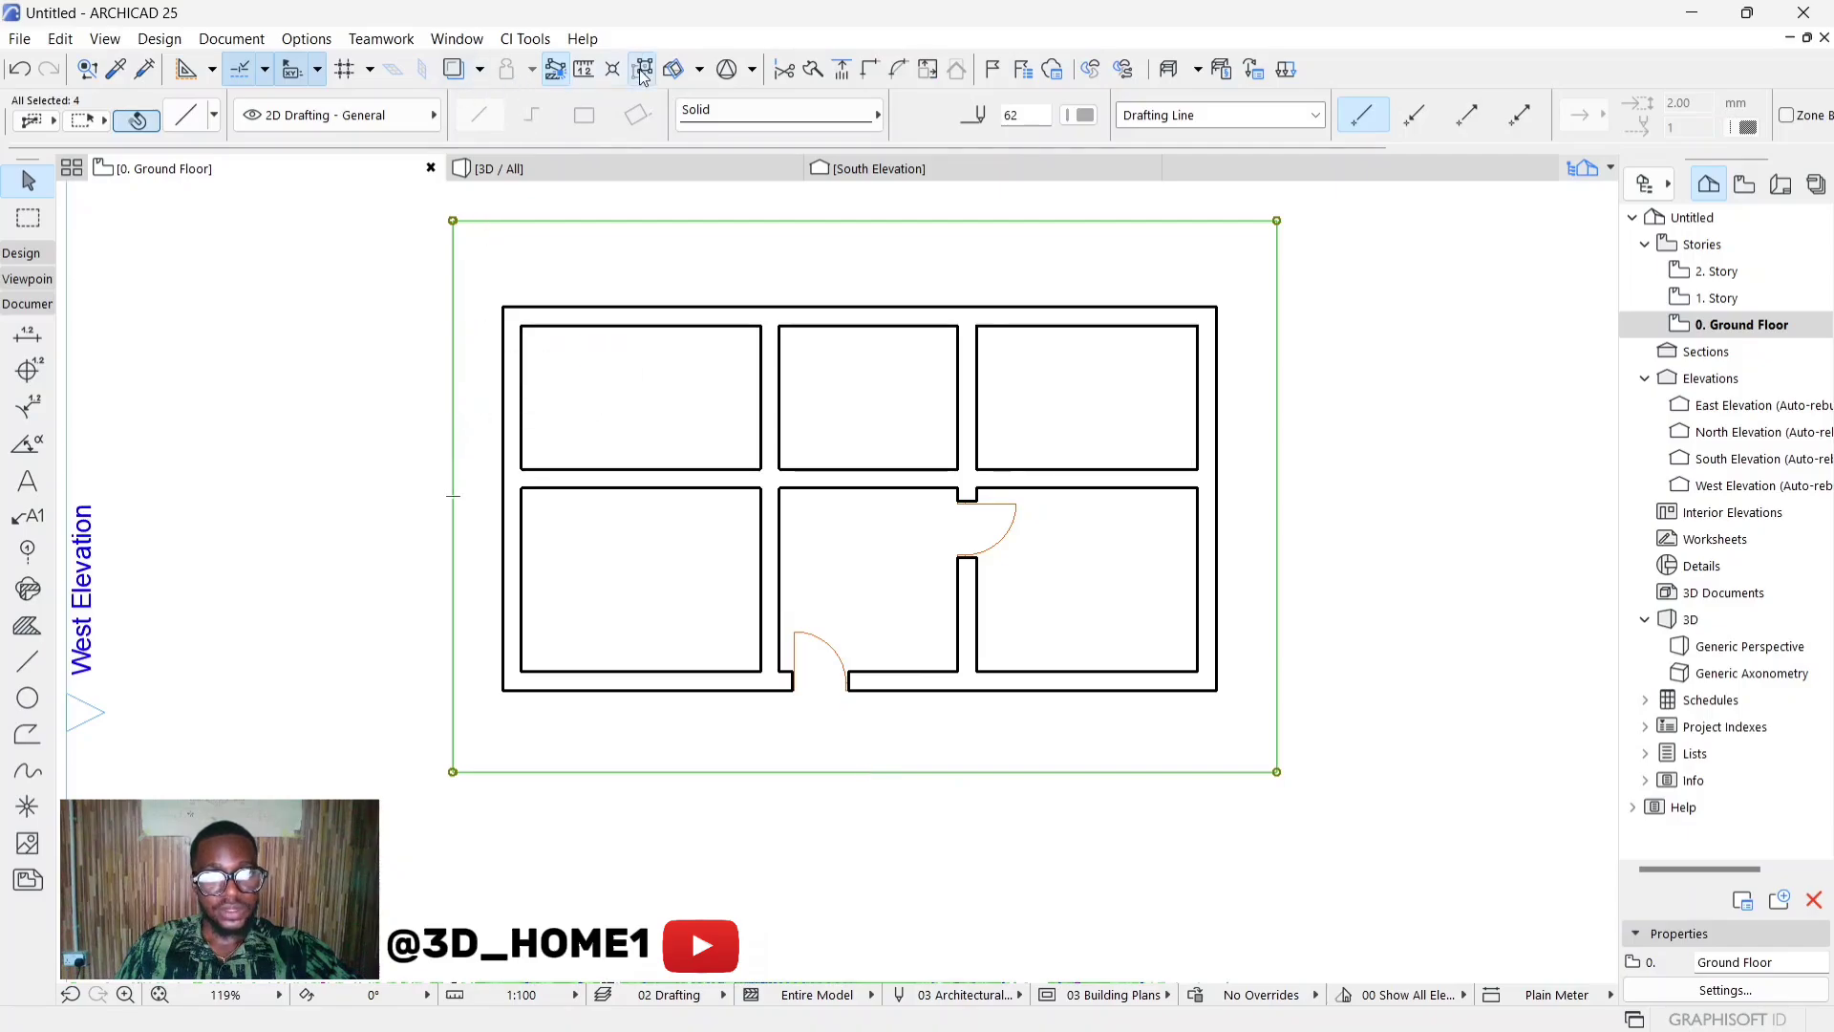
left_click(453, 437)
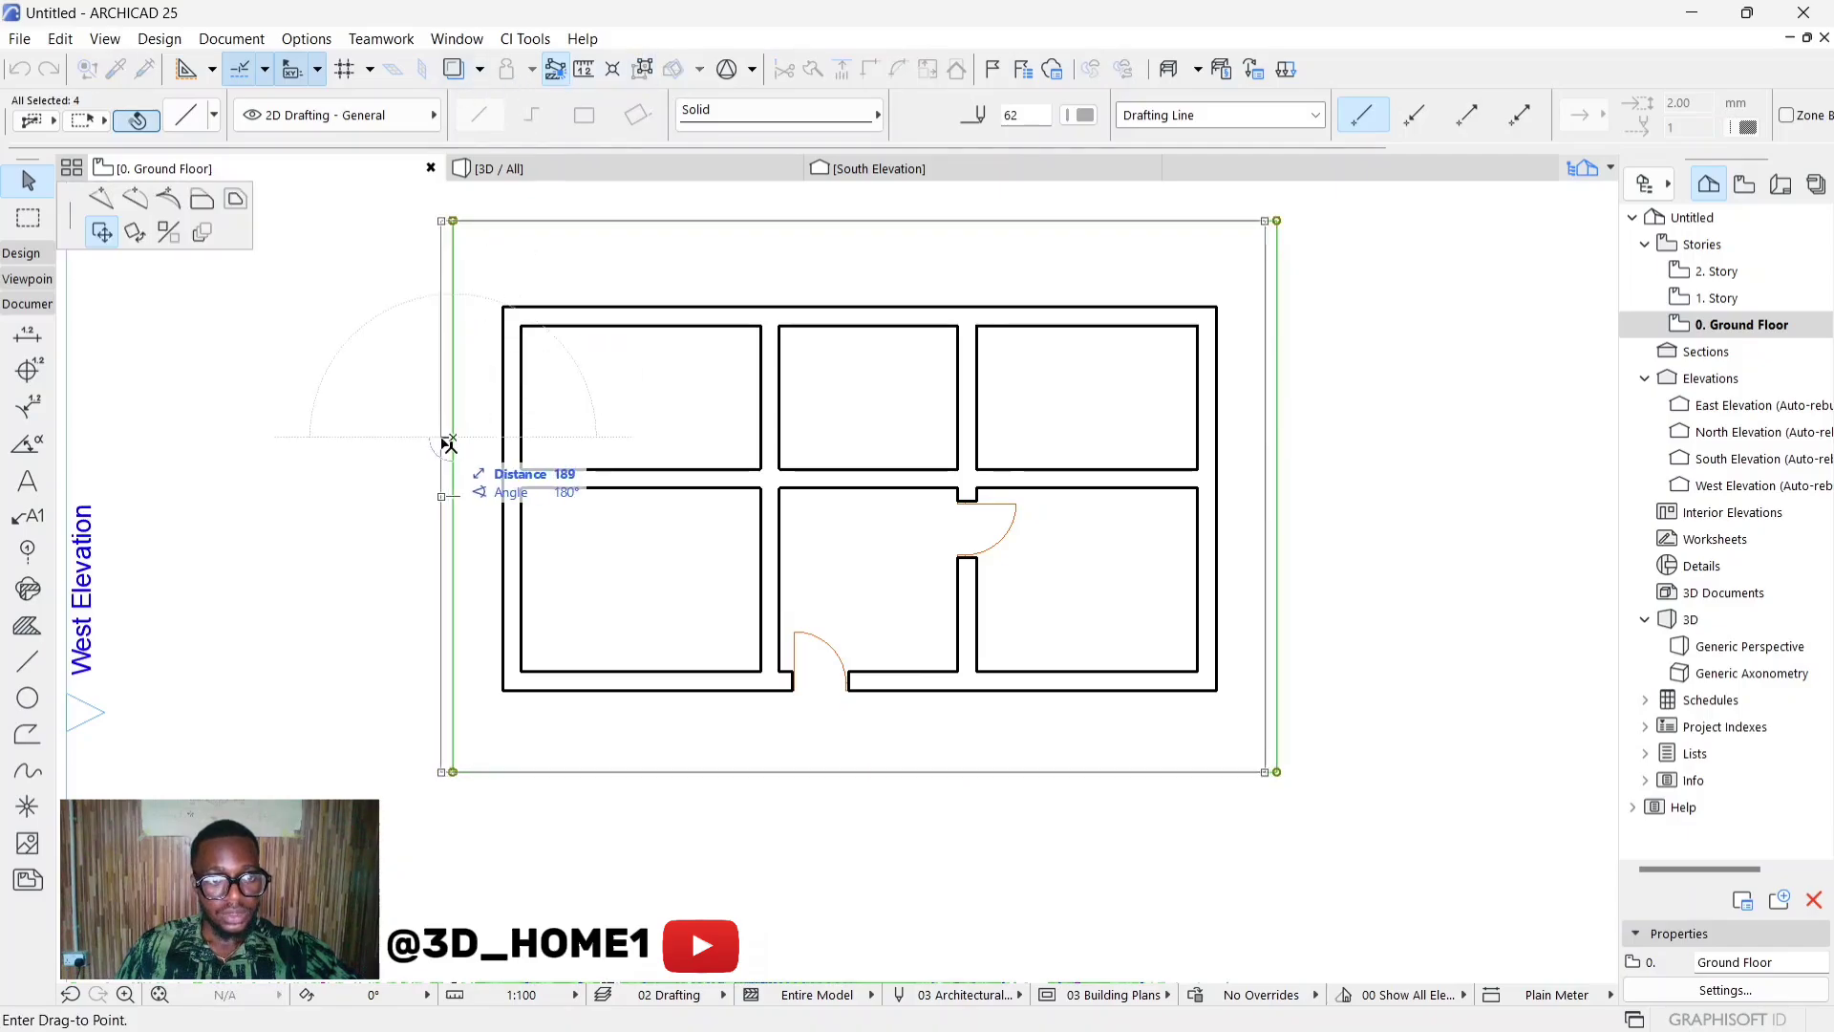
left_click(201, 198)
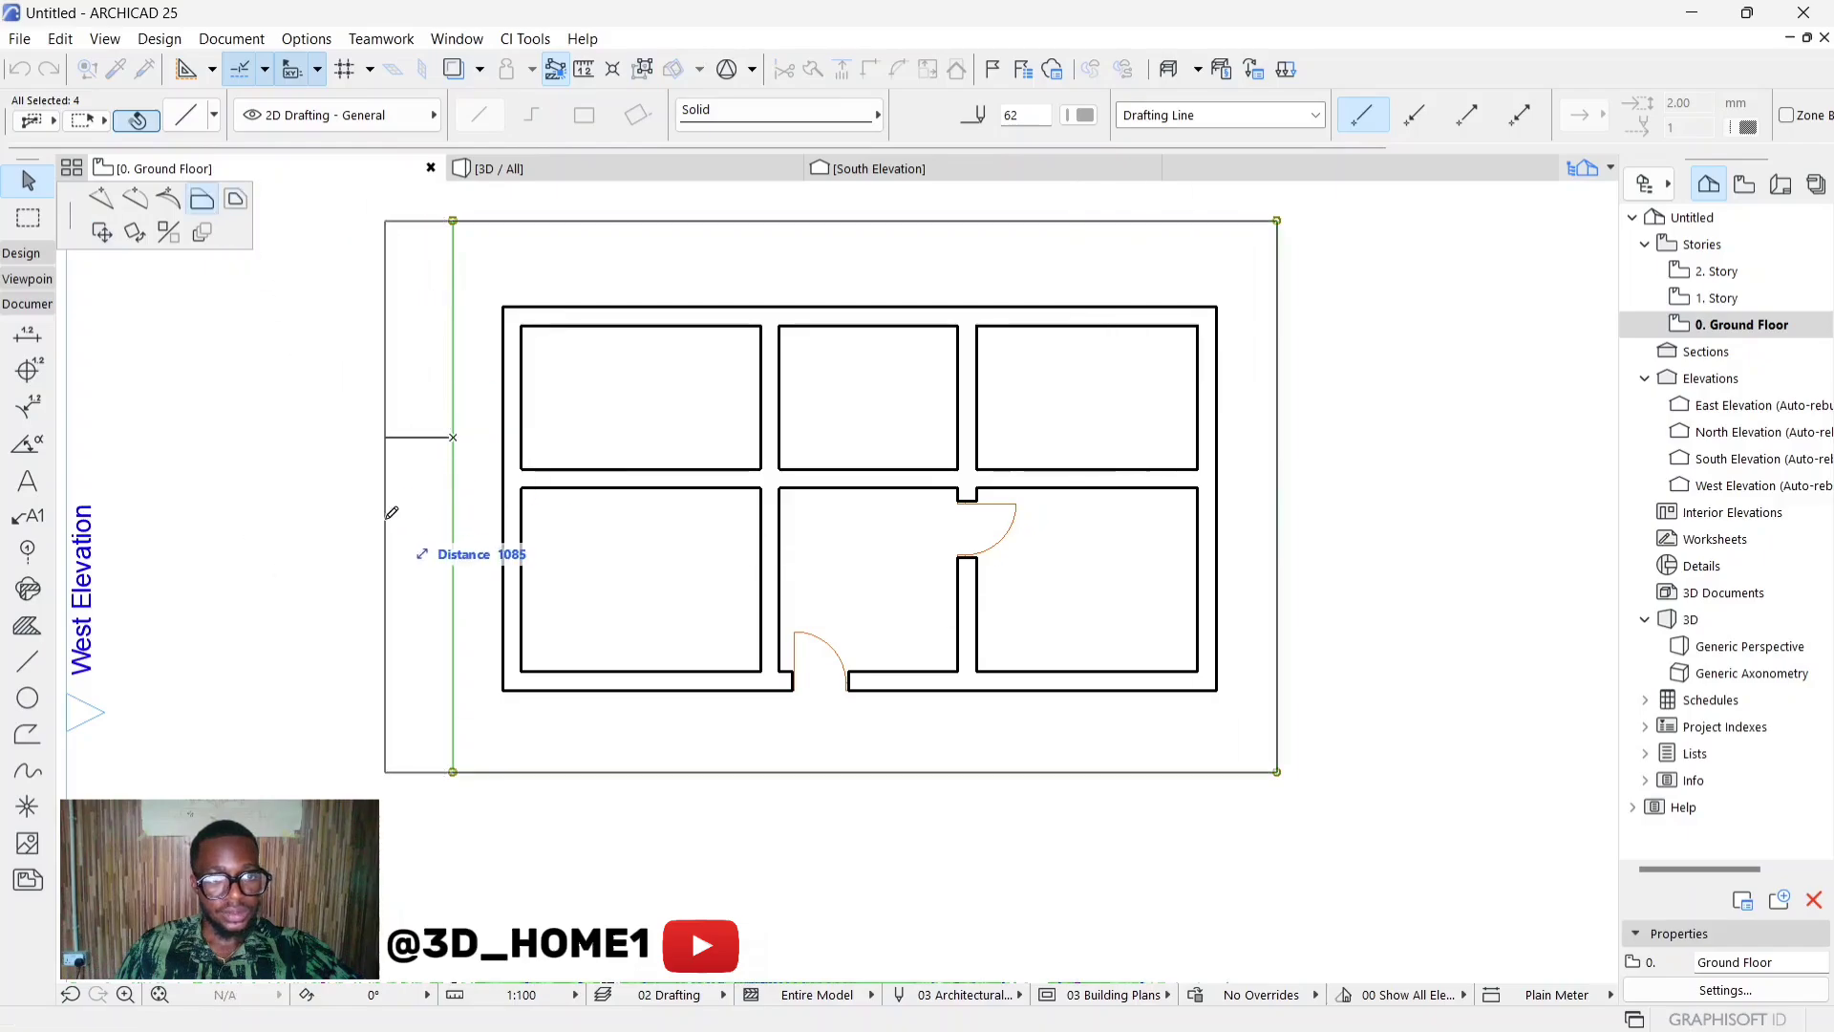
left_click(429, 507)
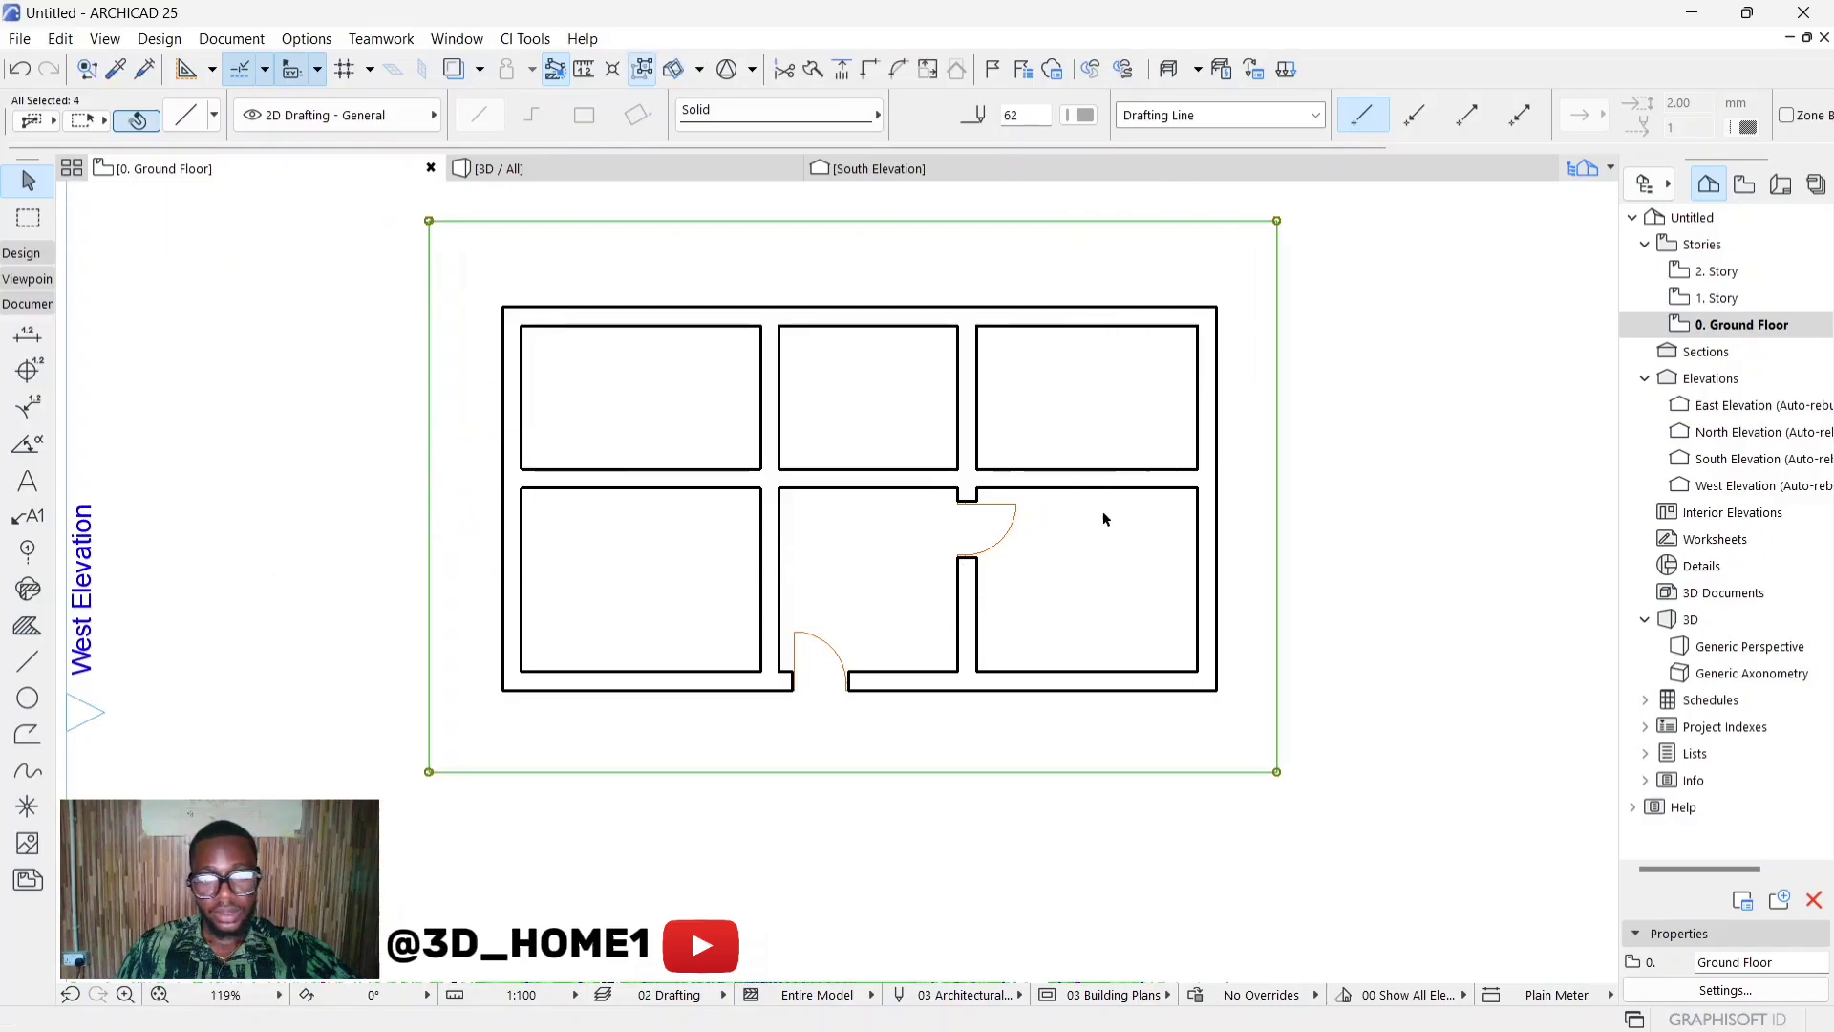
left_click(1278, 528)
left_click(1301, 529)
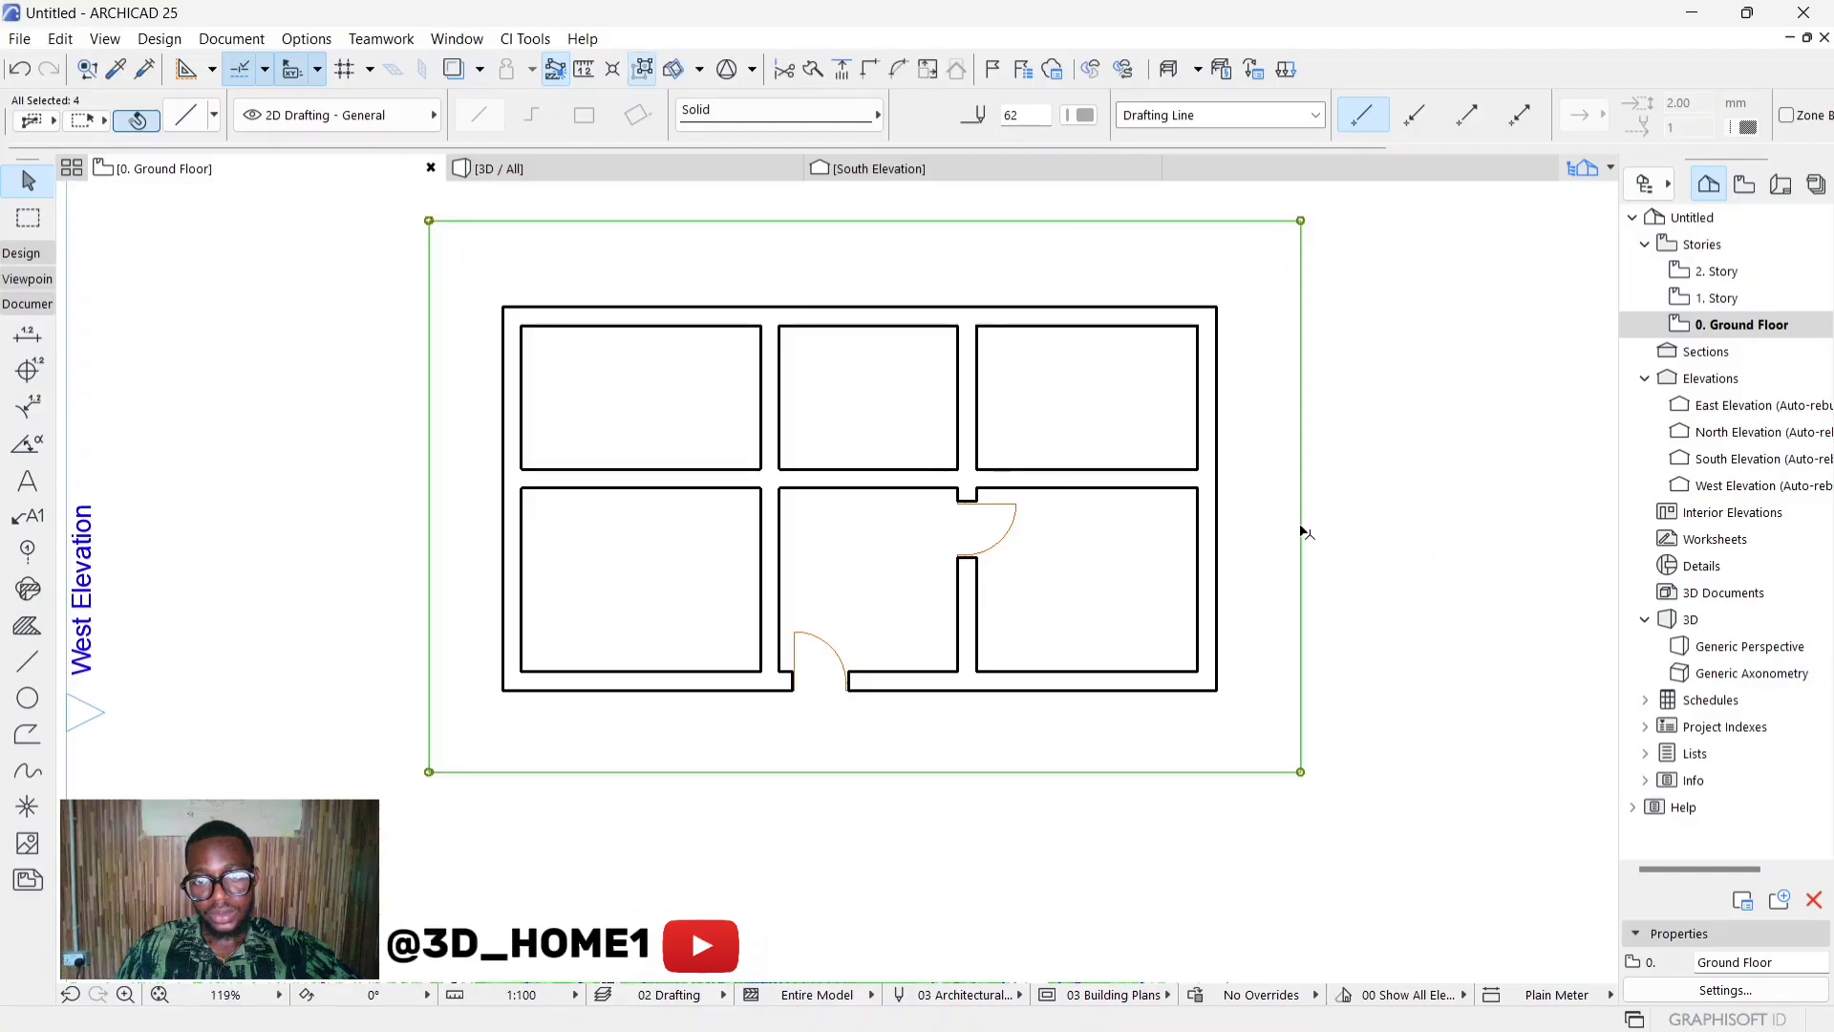
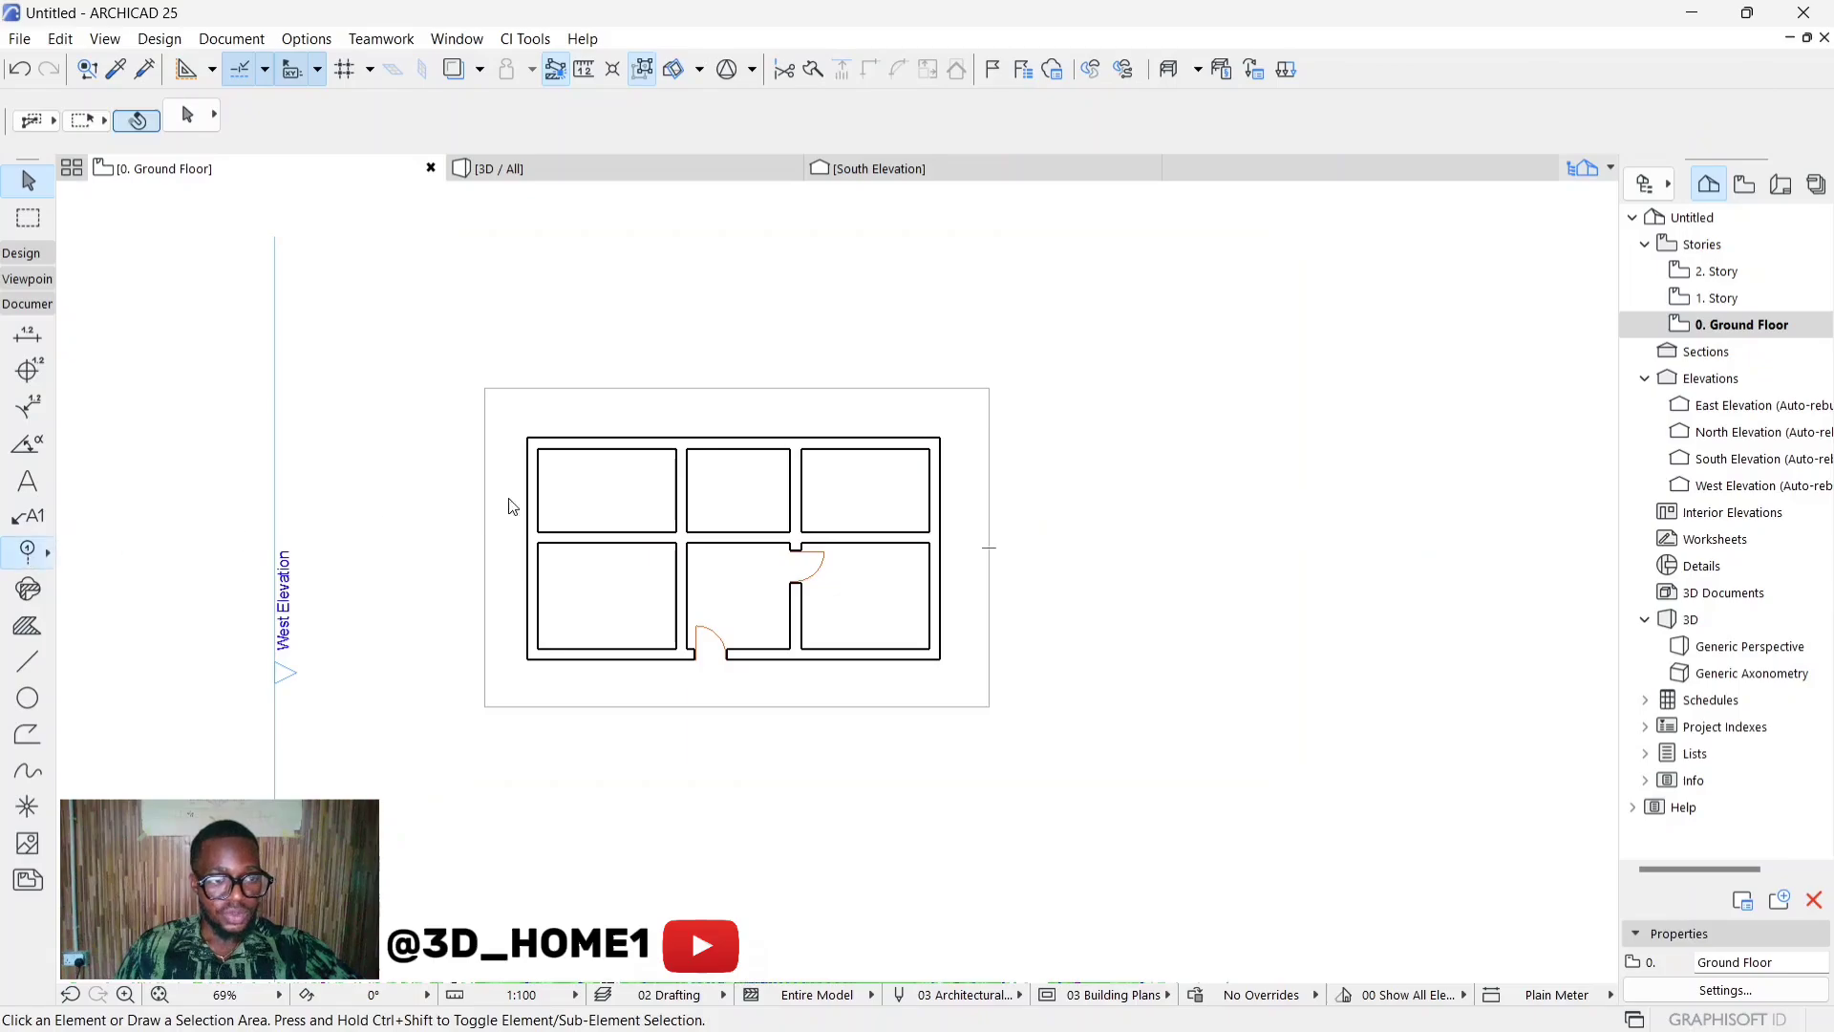
Step: Place a vertical grid line along the centre of the left exterior wall, spanning the boundary rectangle's upper and lower edges
scroll(573, 392, "up", 3)
scroll(455, 521, "up", 5)
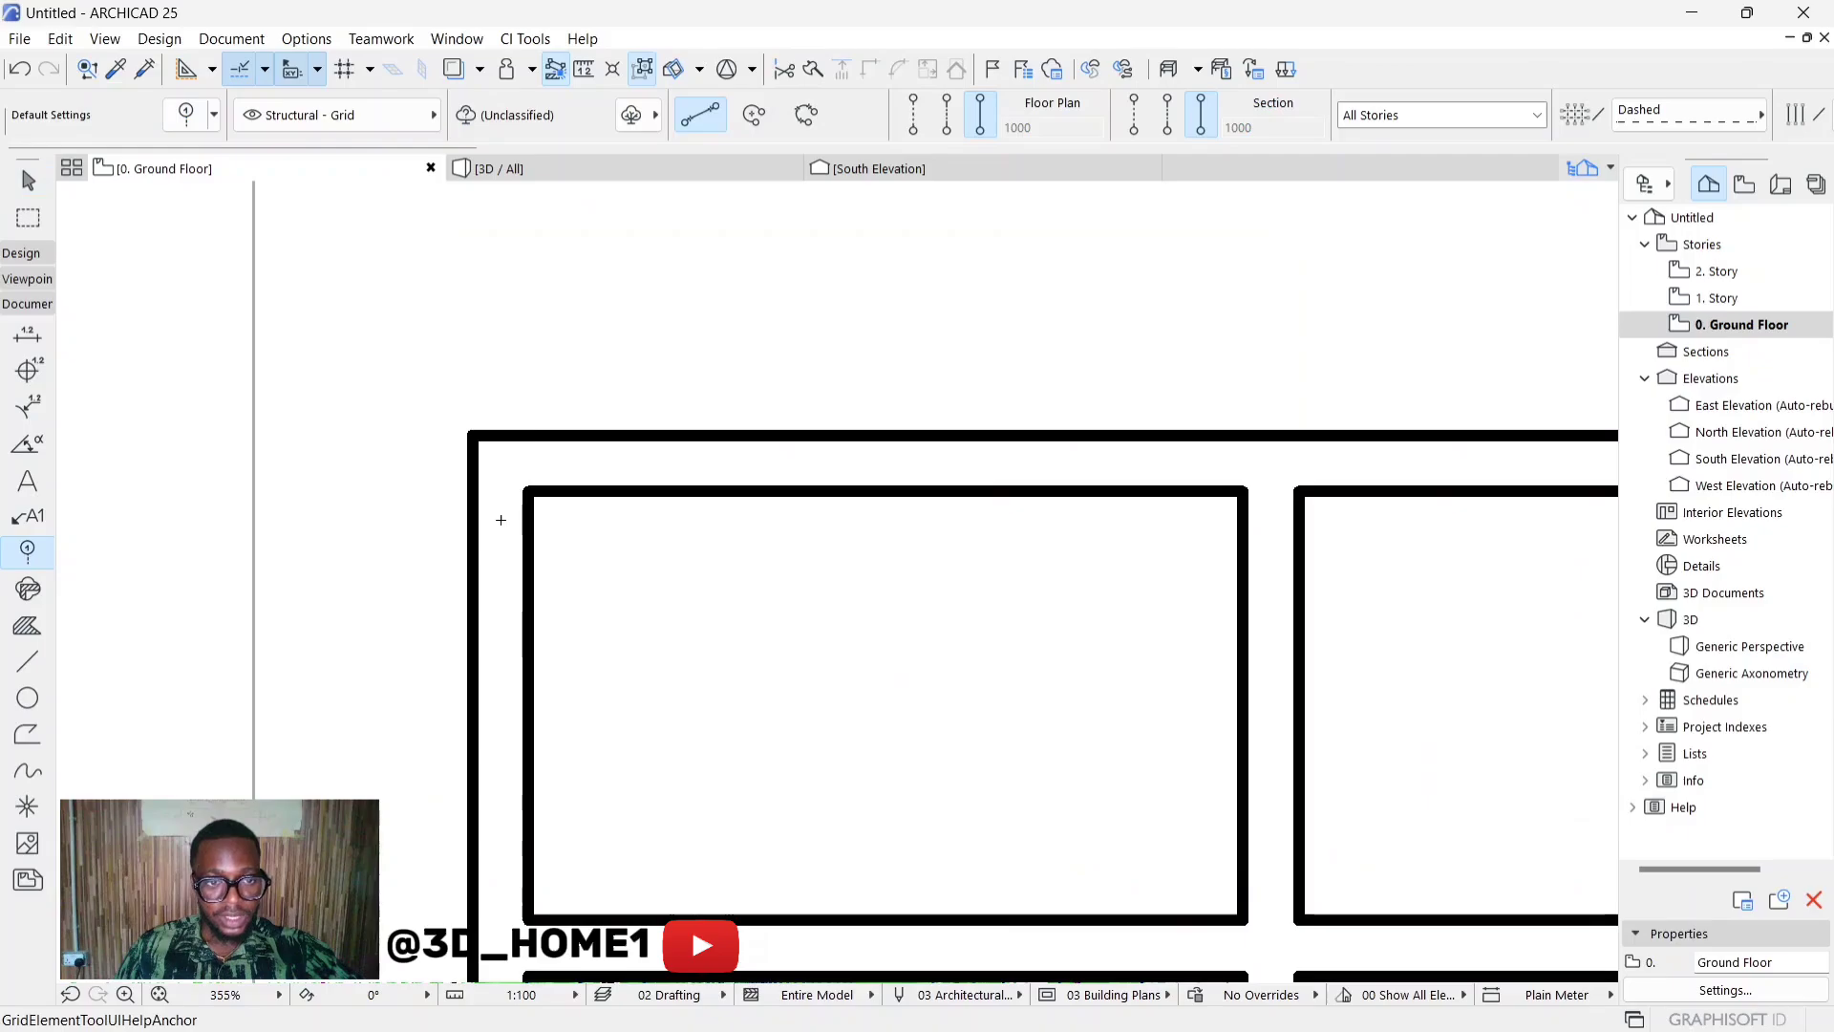
scroll(501, 517, "down", 1)
scroll(501, 519, "down", 2)
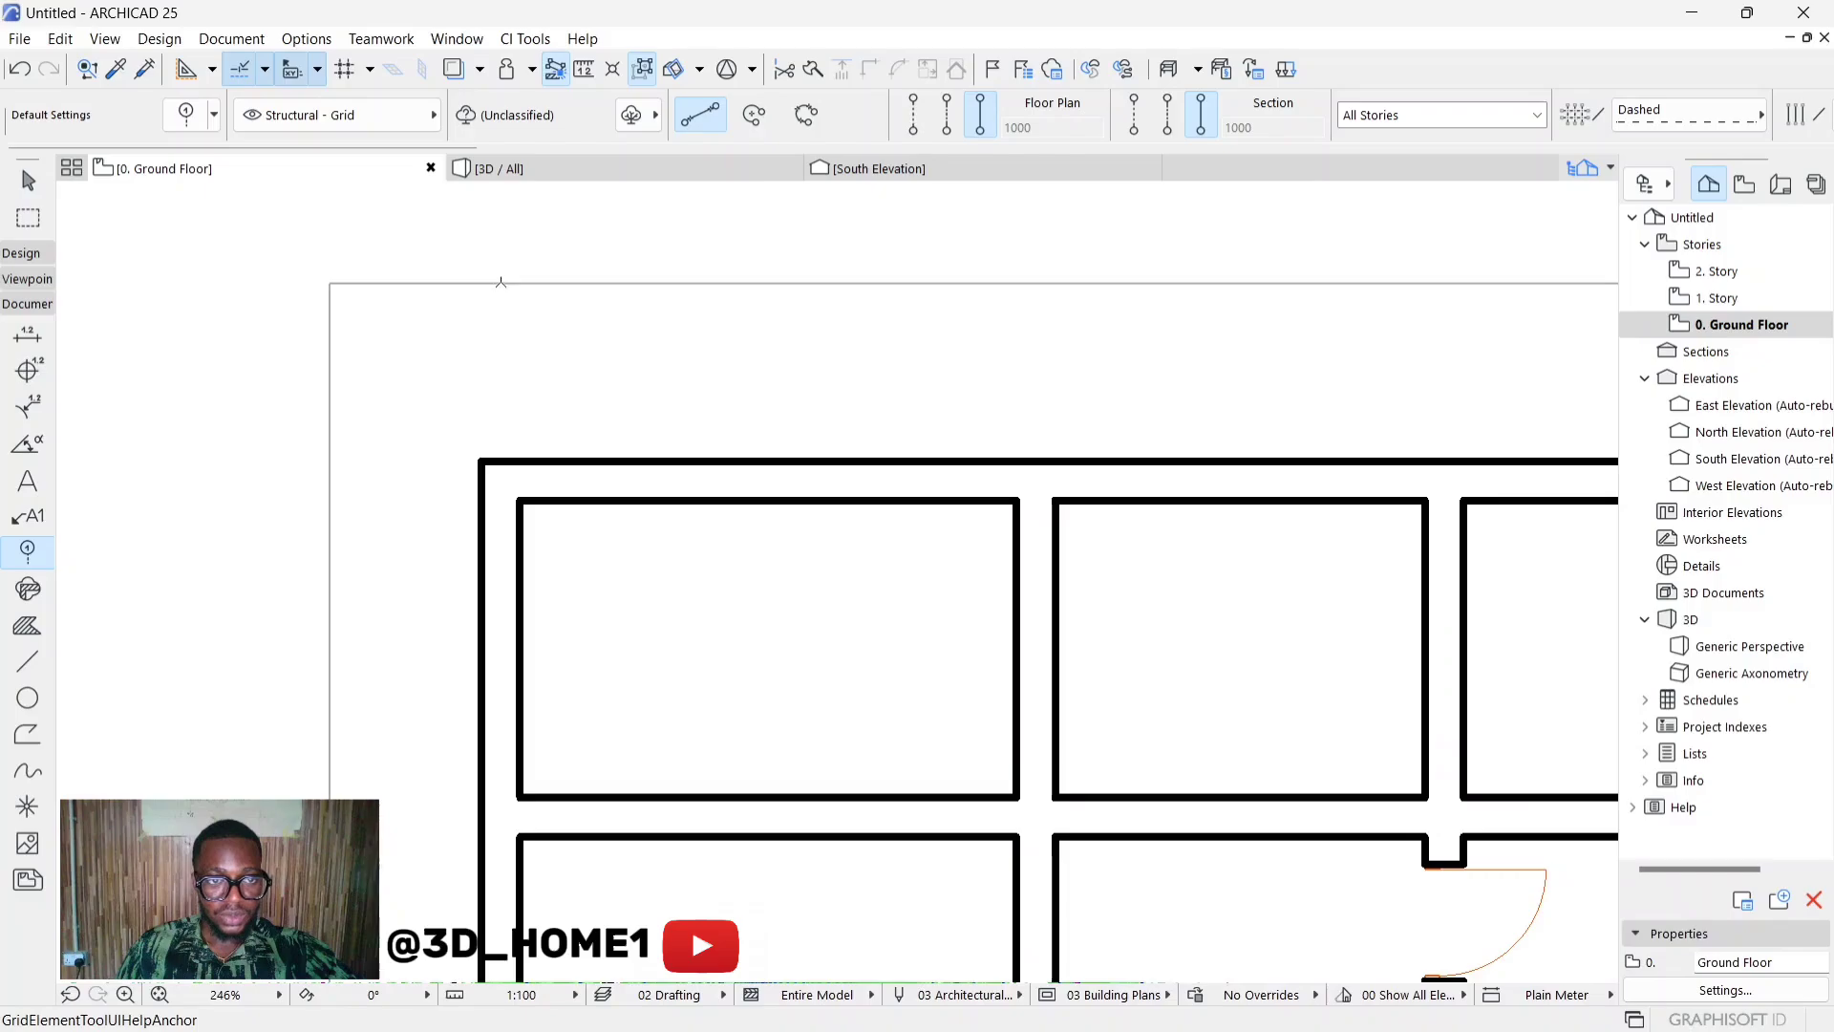
left_click(500, 283)
scroll(505, 358, "down", 7)
scroll(503, 763, "up", 2)
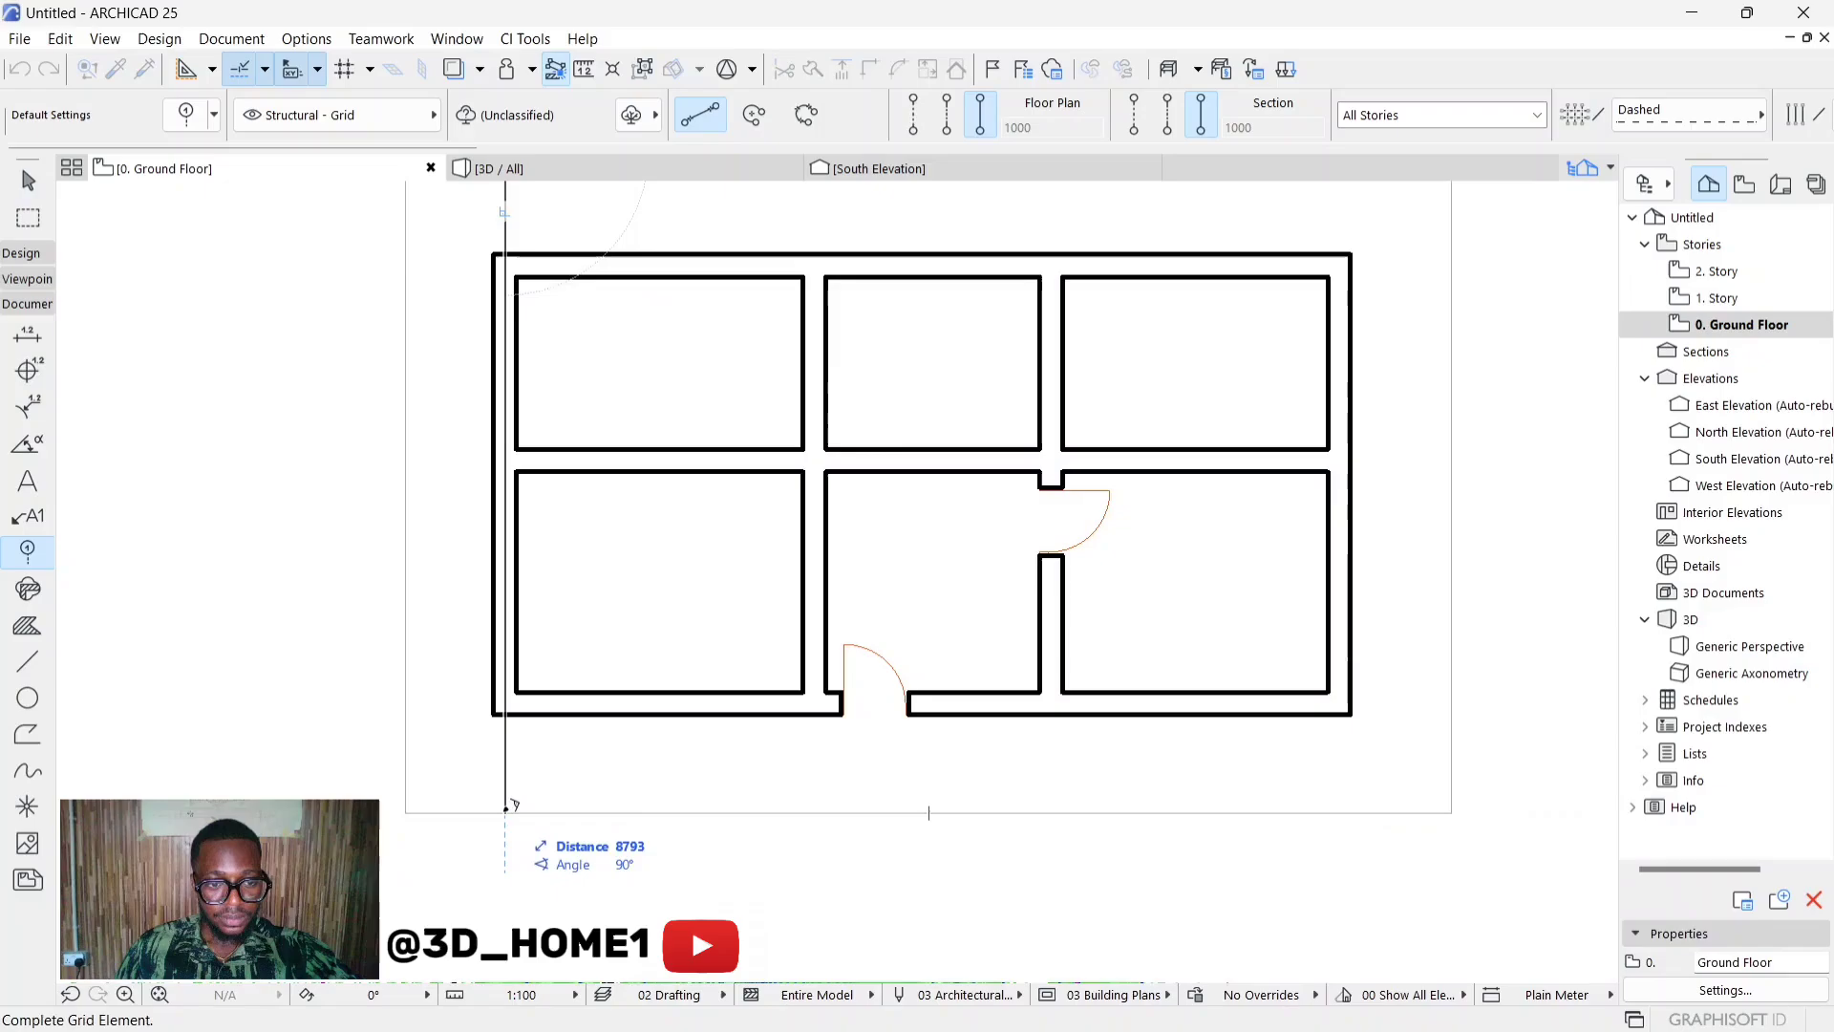
left_click(506, 807)
scroll(510, 803, "down", 3)
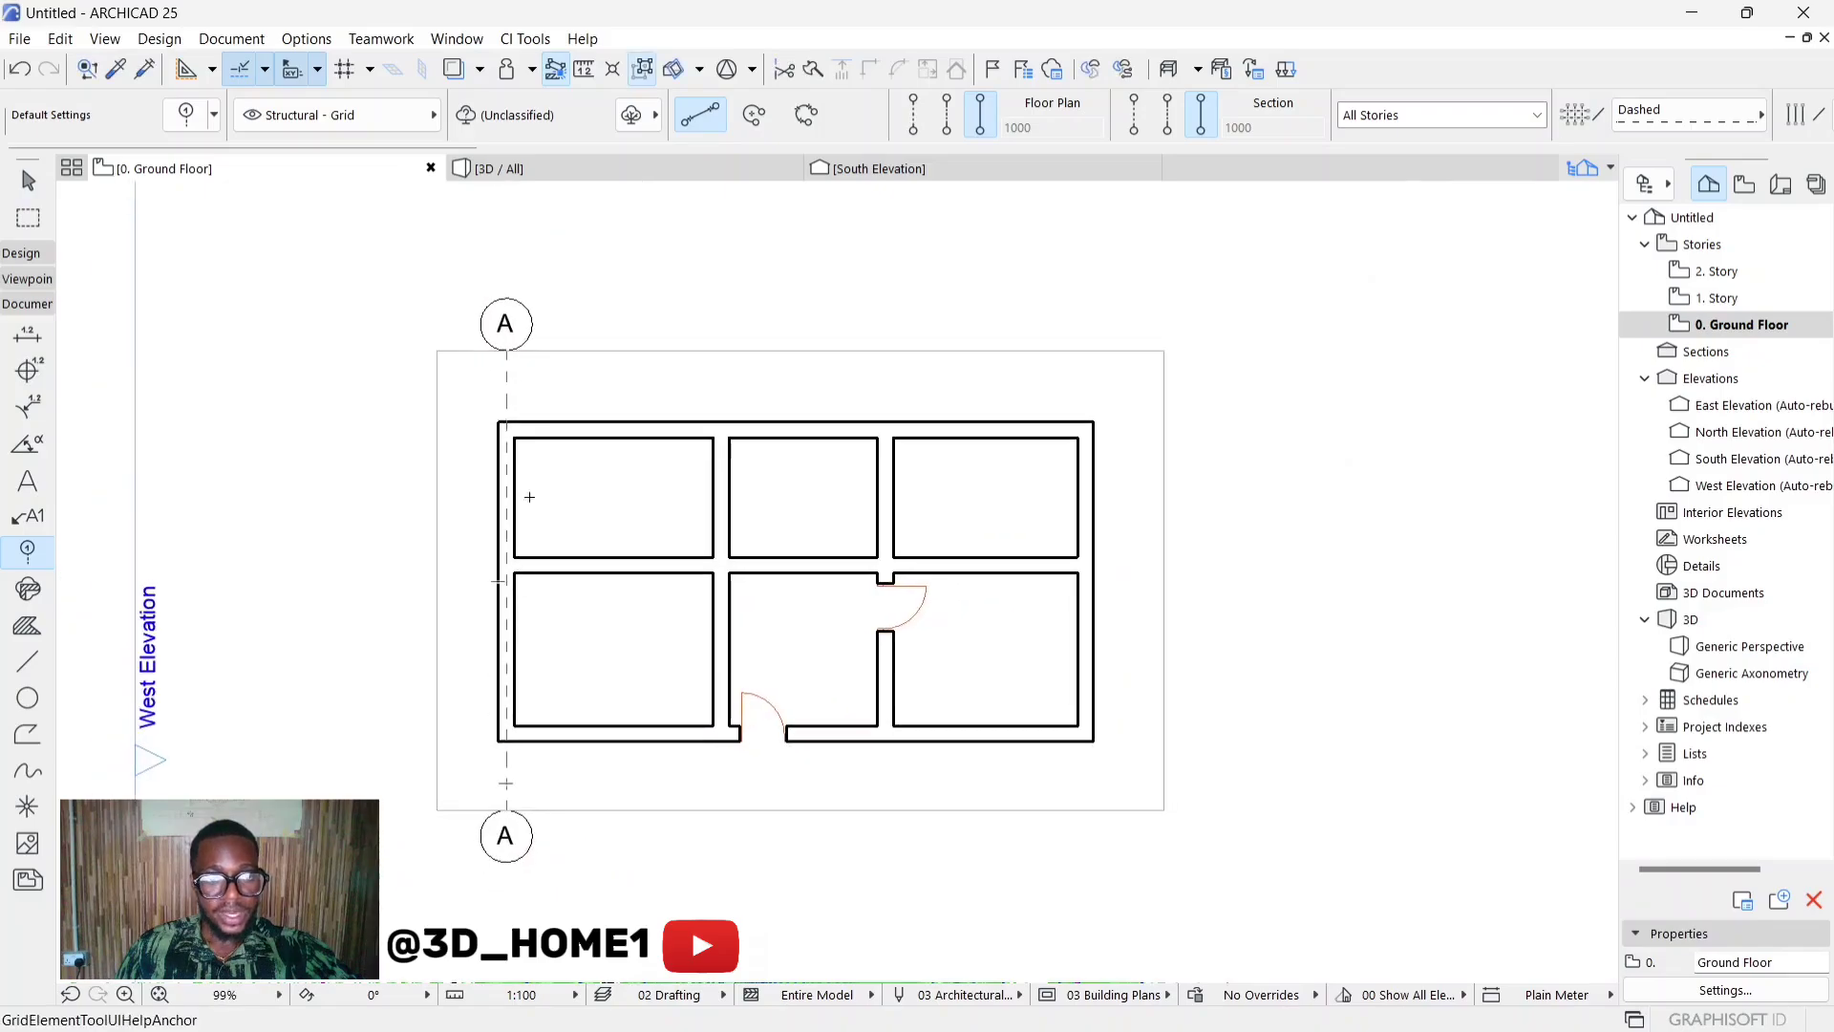
key("Escape")
Step: Check the grid line's centring in the left exterior wall and move it about 620 mm to the left, outside the wall
scroll(508, 458, "up", 9)
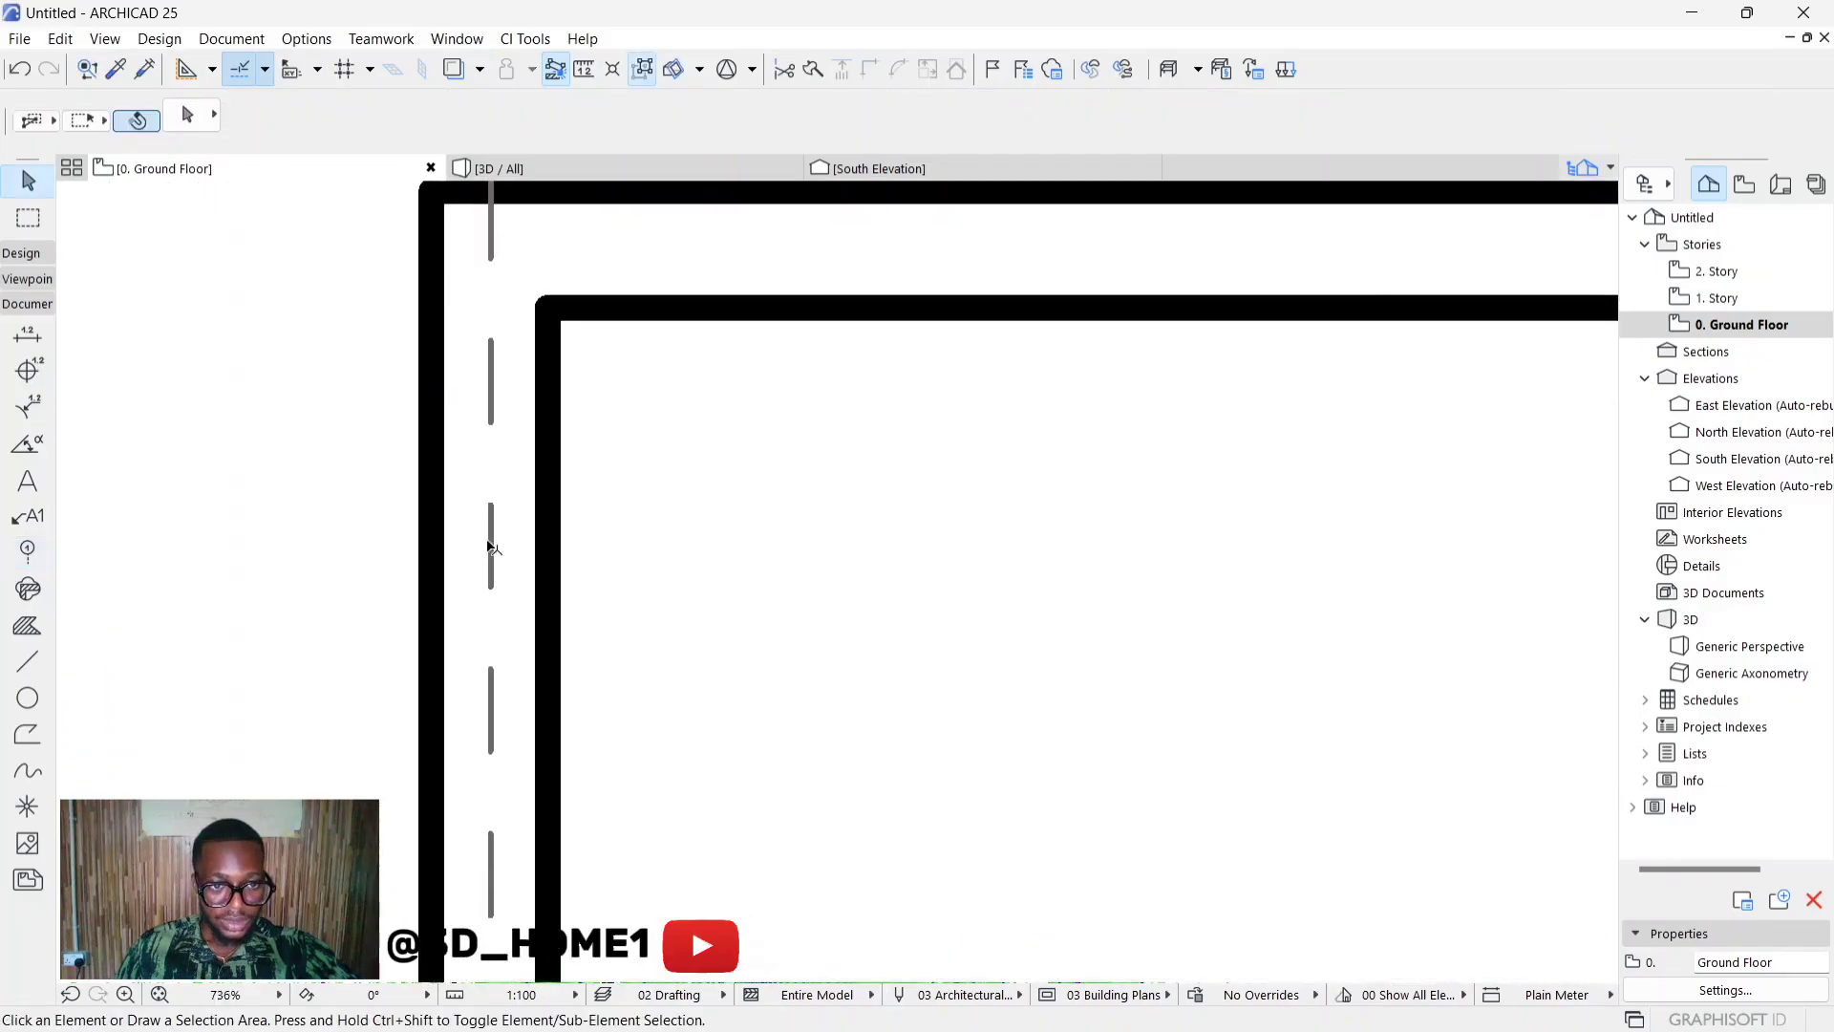
scroll(491, 554, "down", 10)
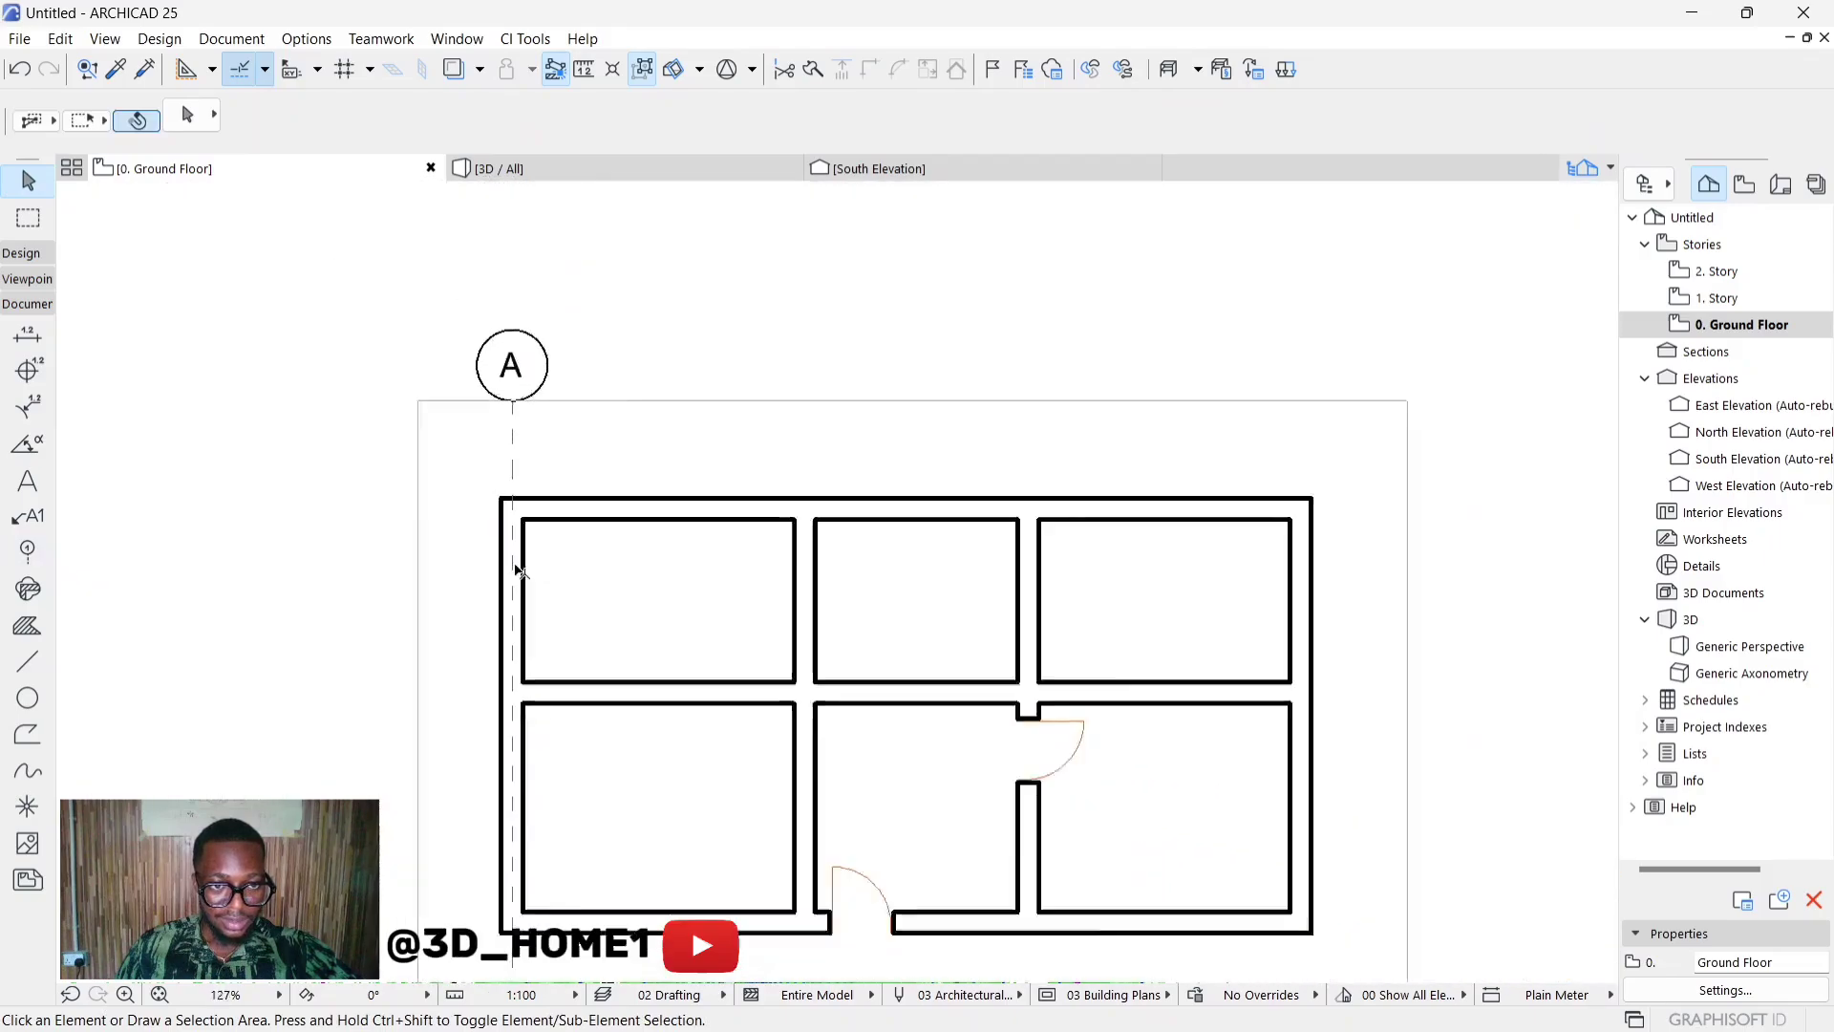
scroll(506, 726, "up", 3)
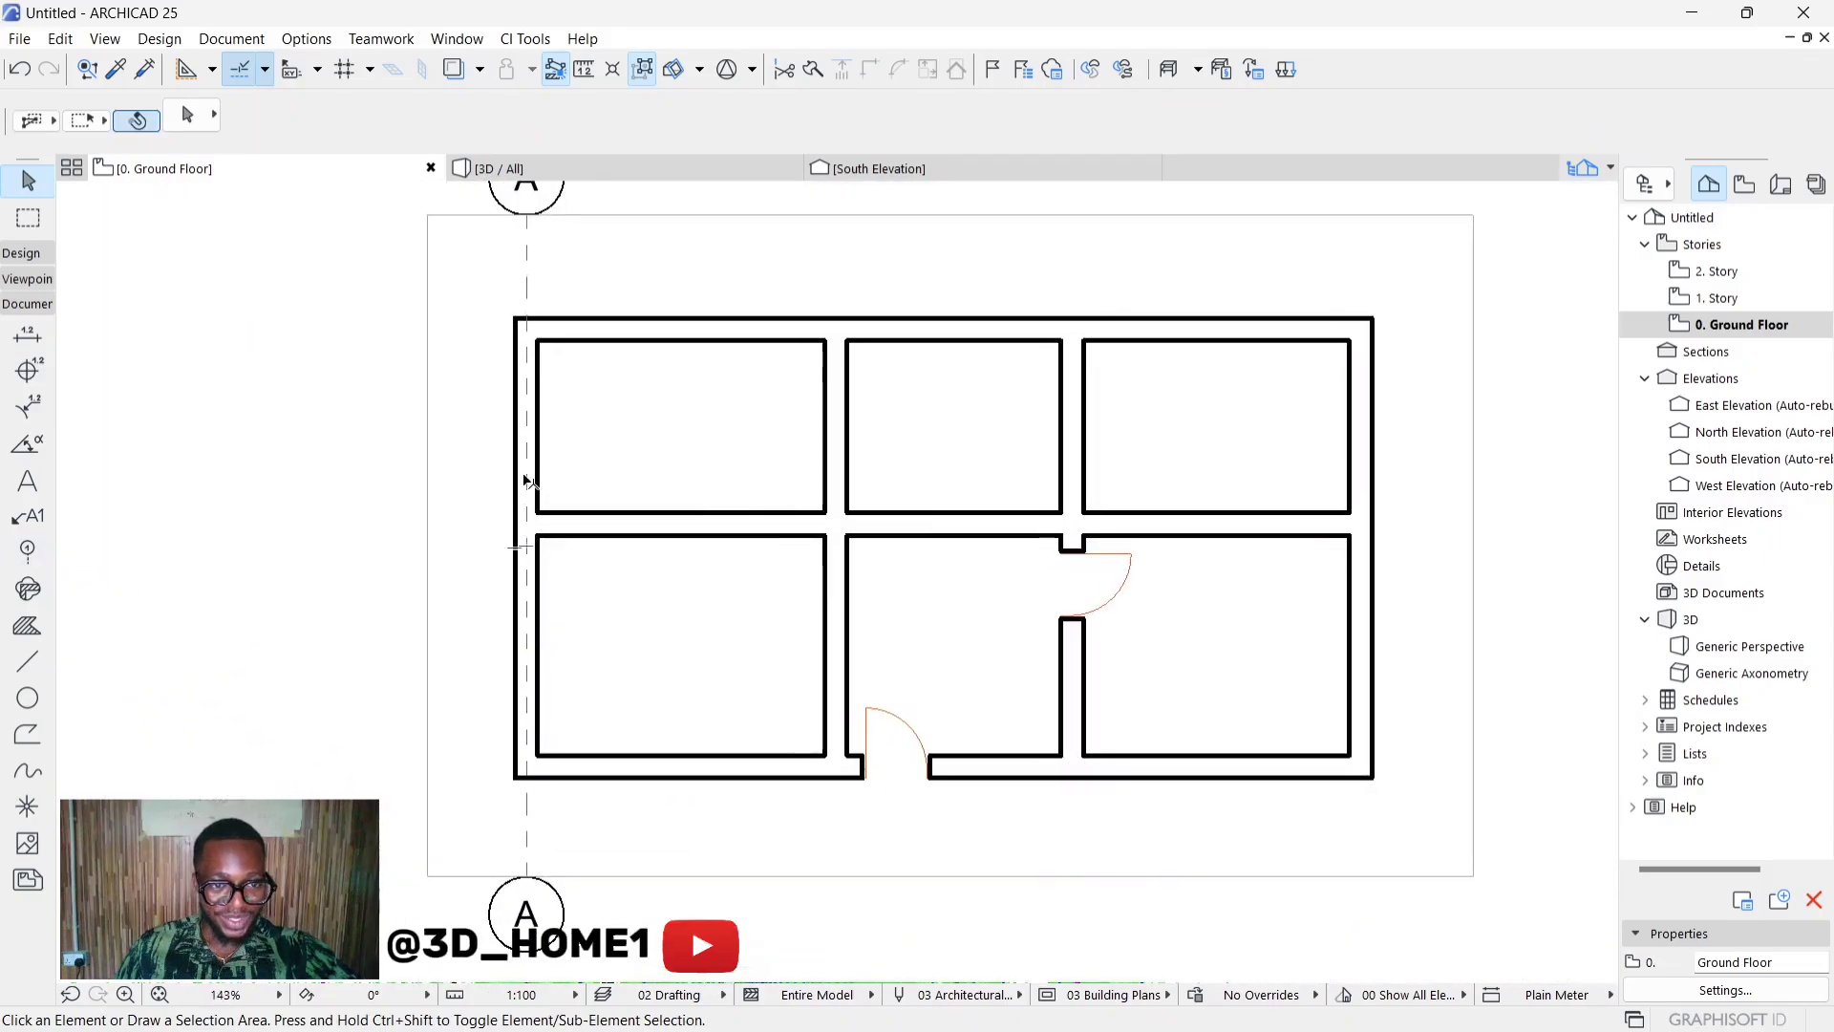
scroll(524, 479, "up", 3)
scroll(531, 503, "up", 3)
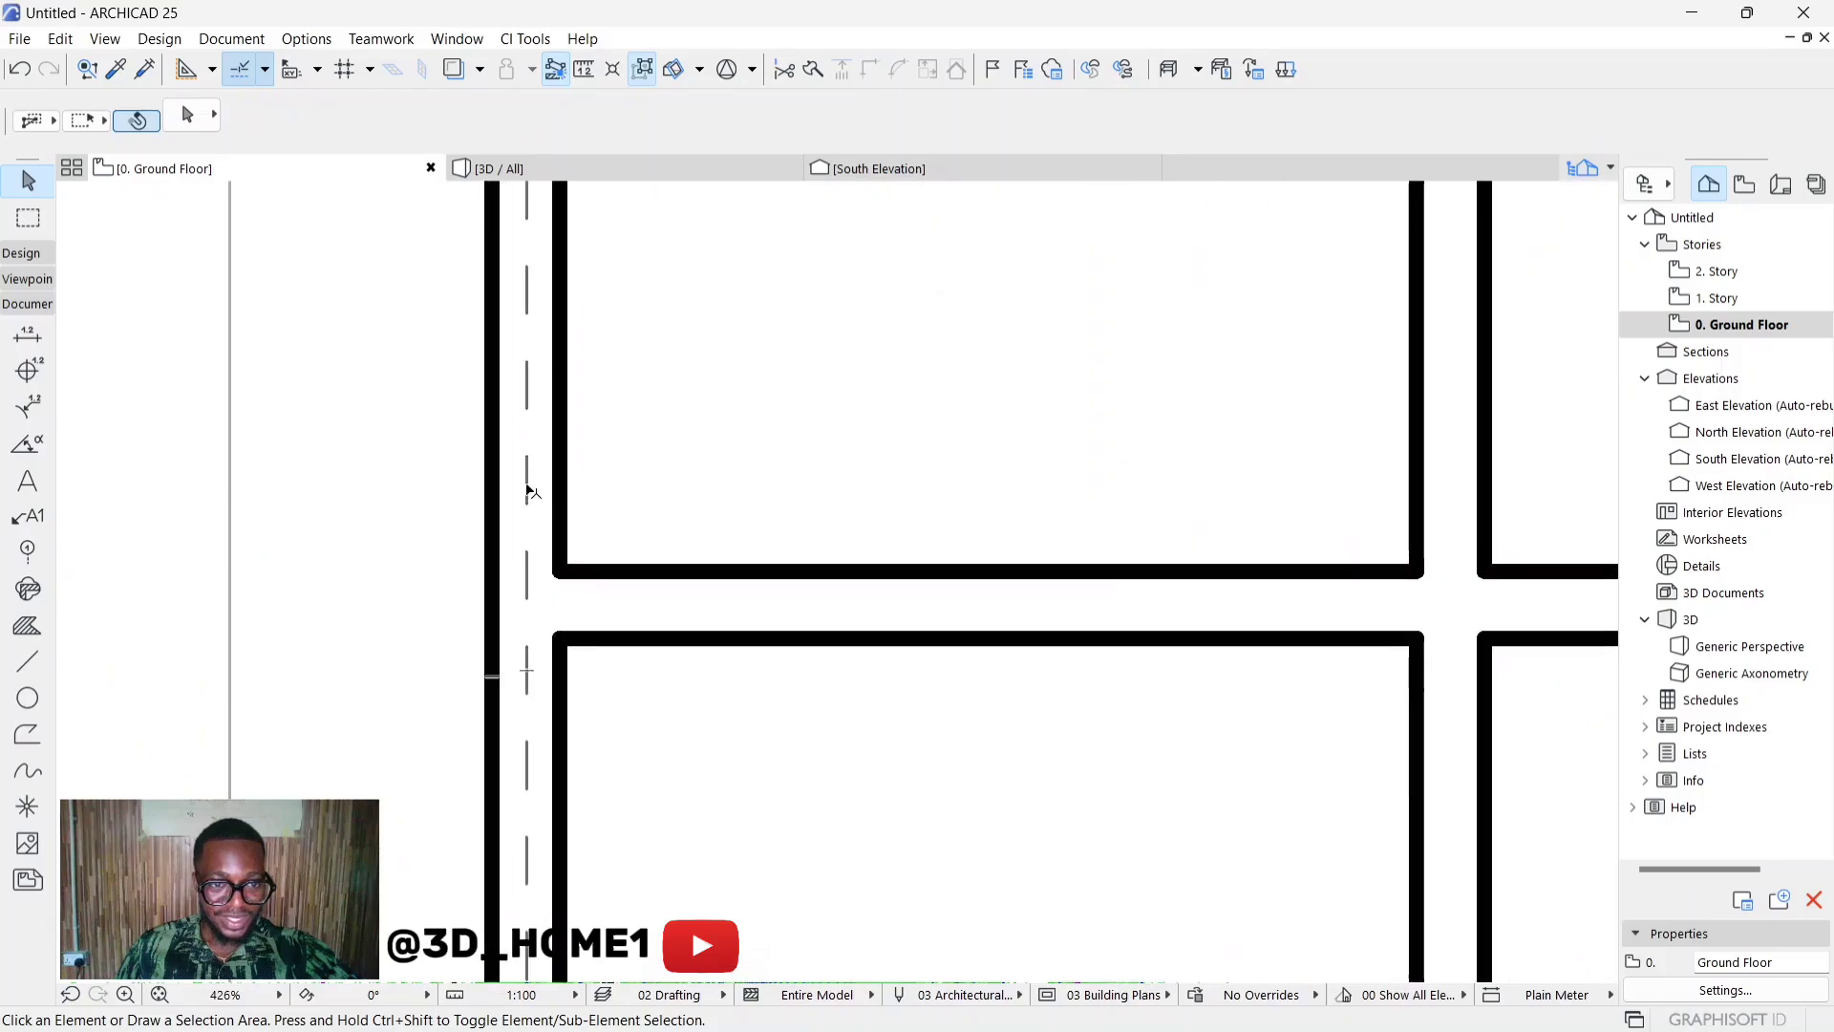
scroll(527, 492, "down", 5)
left_click(530, 315)
left_click(530, 315)
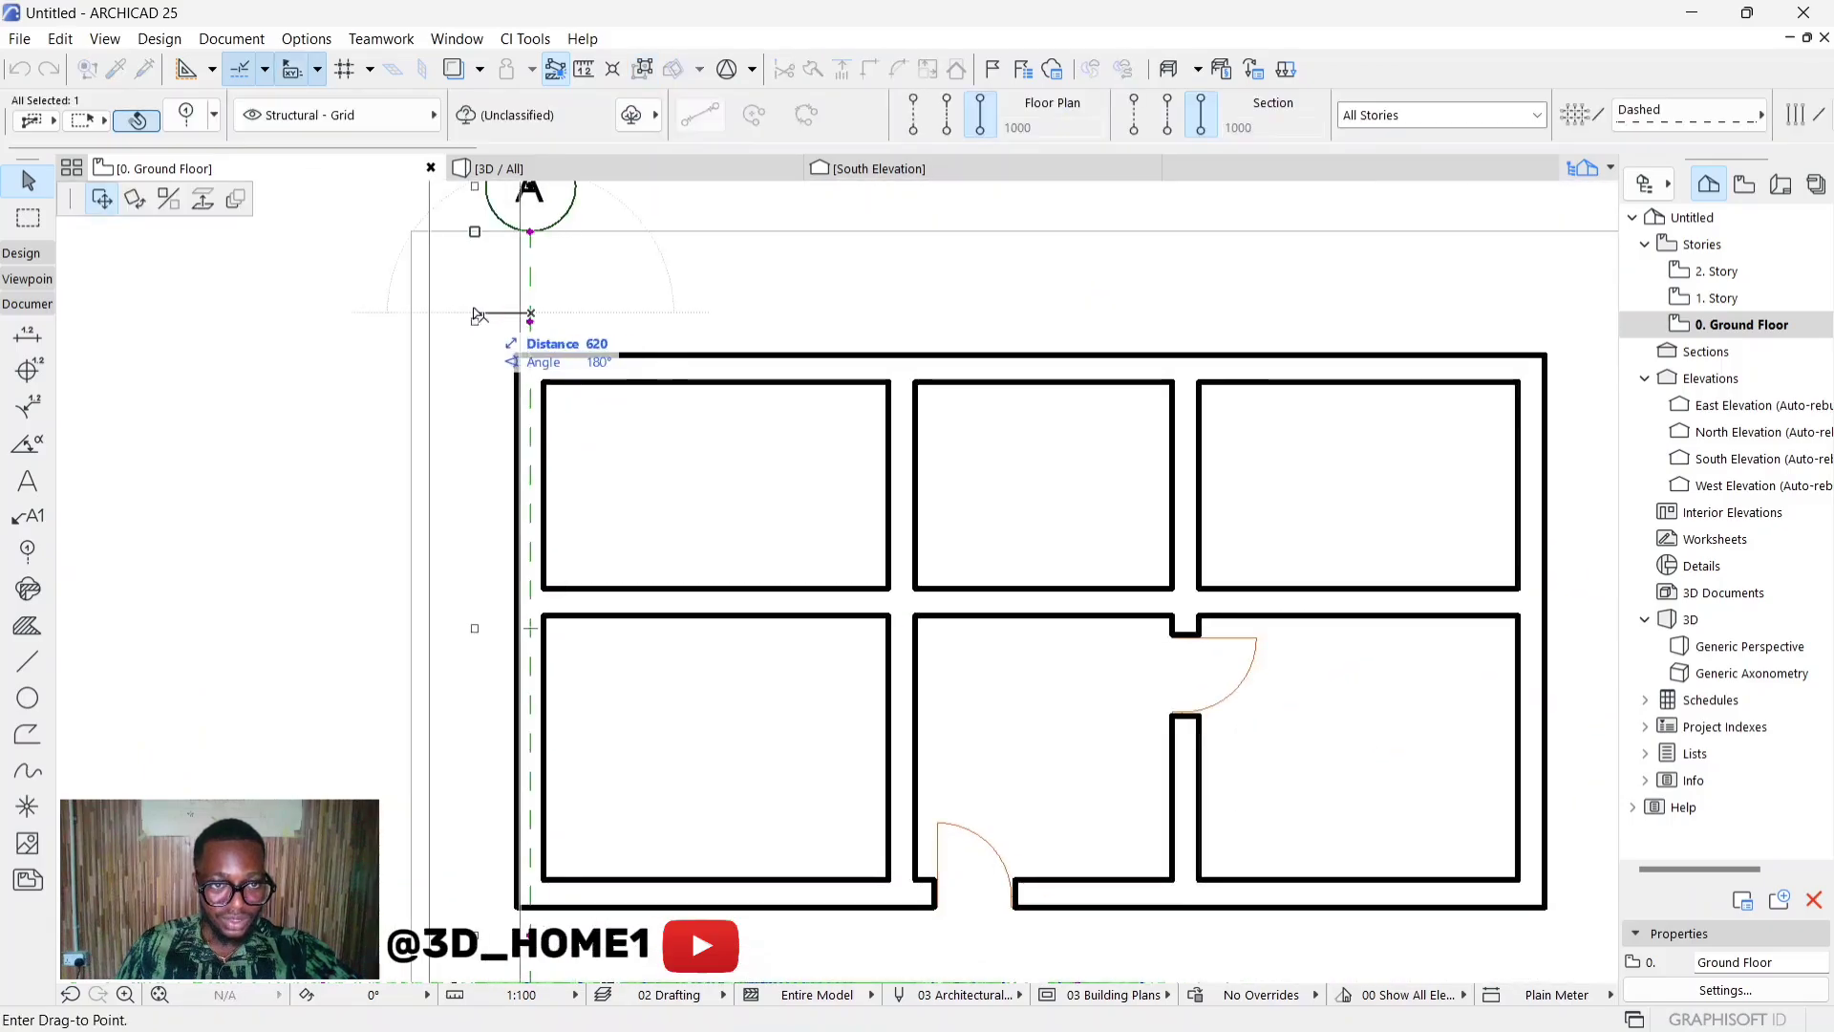
left_click(479, 316)
scroll(478, 361, "up", 3)
scroll(468, 382, "down", 2)
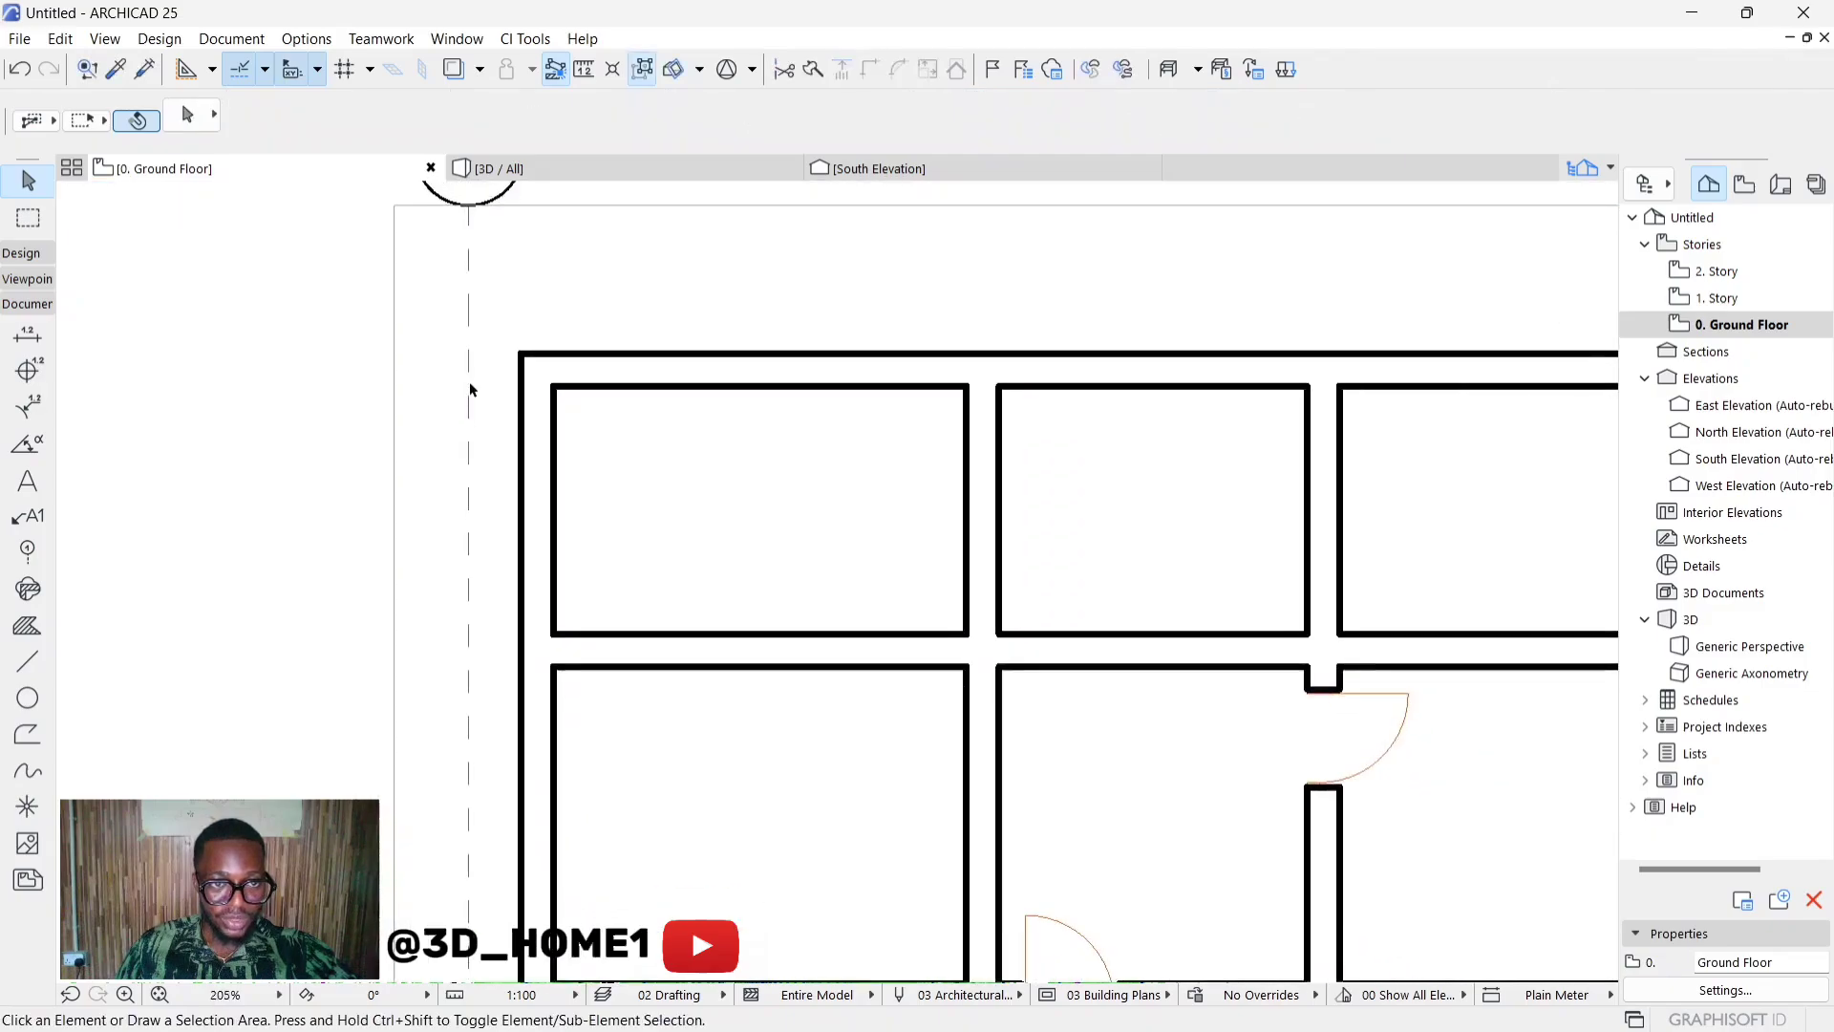
Step: Move the displaced grid line about 644 mm to the right, back onto the centre of the left exterior wall
scroll(468, 381, "up", 3)
left_click(469, 363)
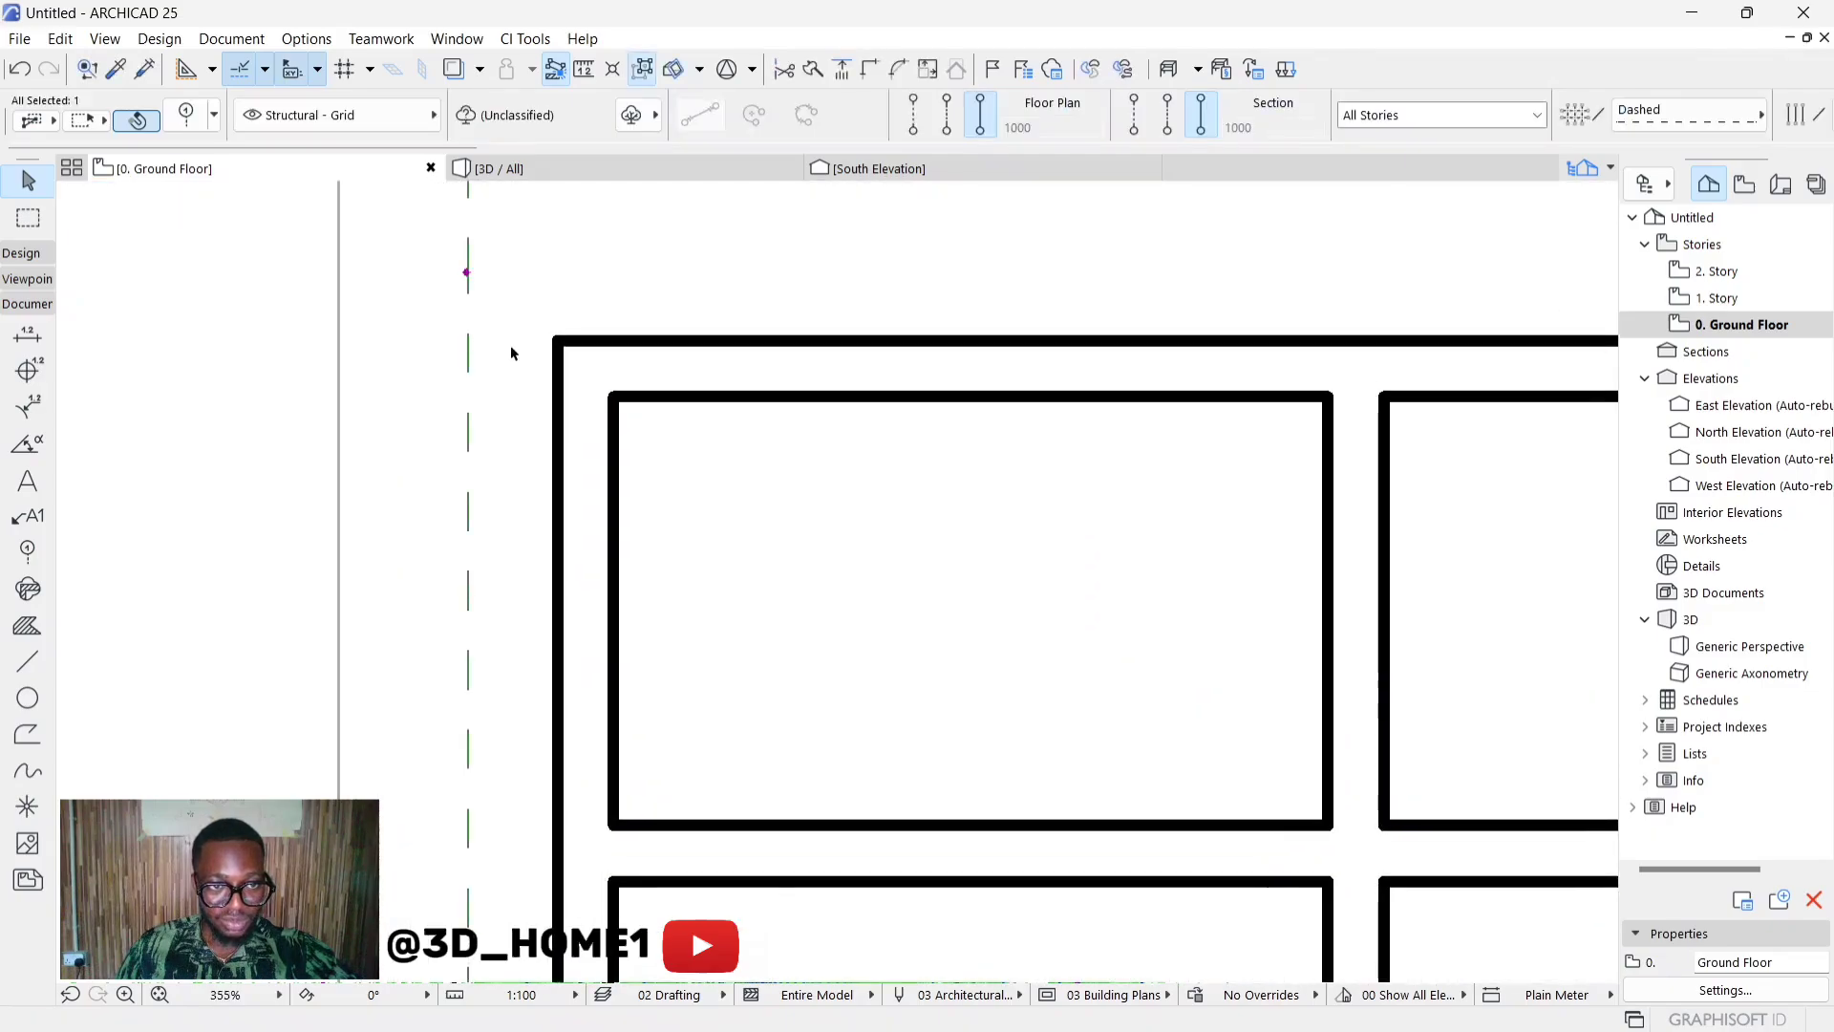
left_click(469, 506)
scroll(587, 514, "up", 5)
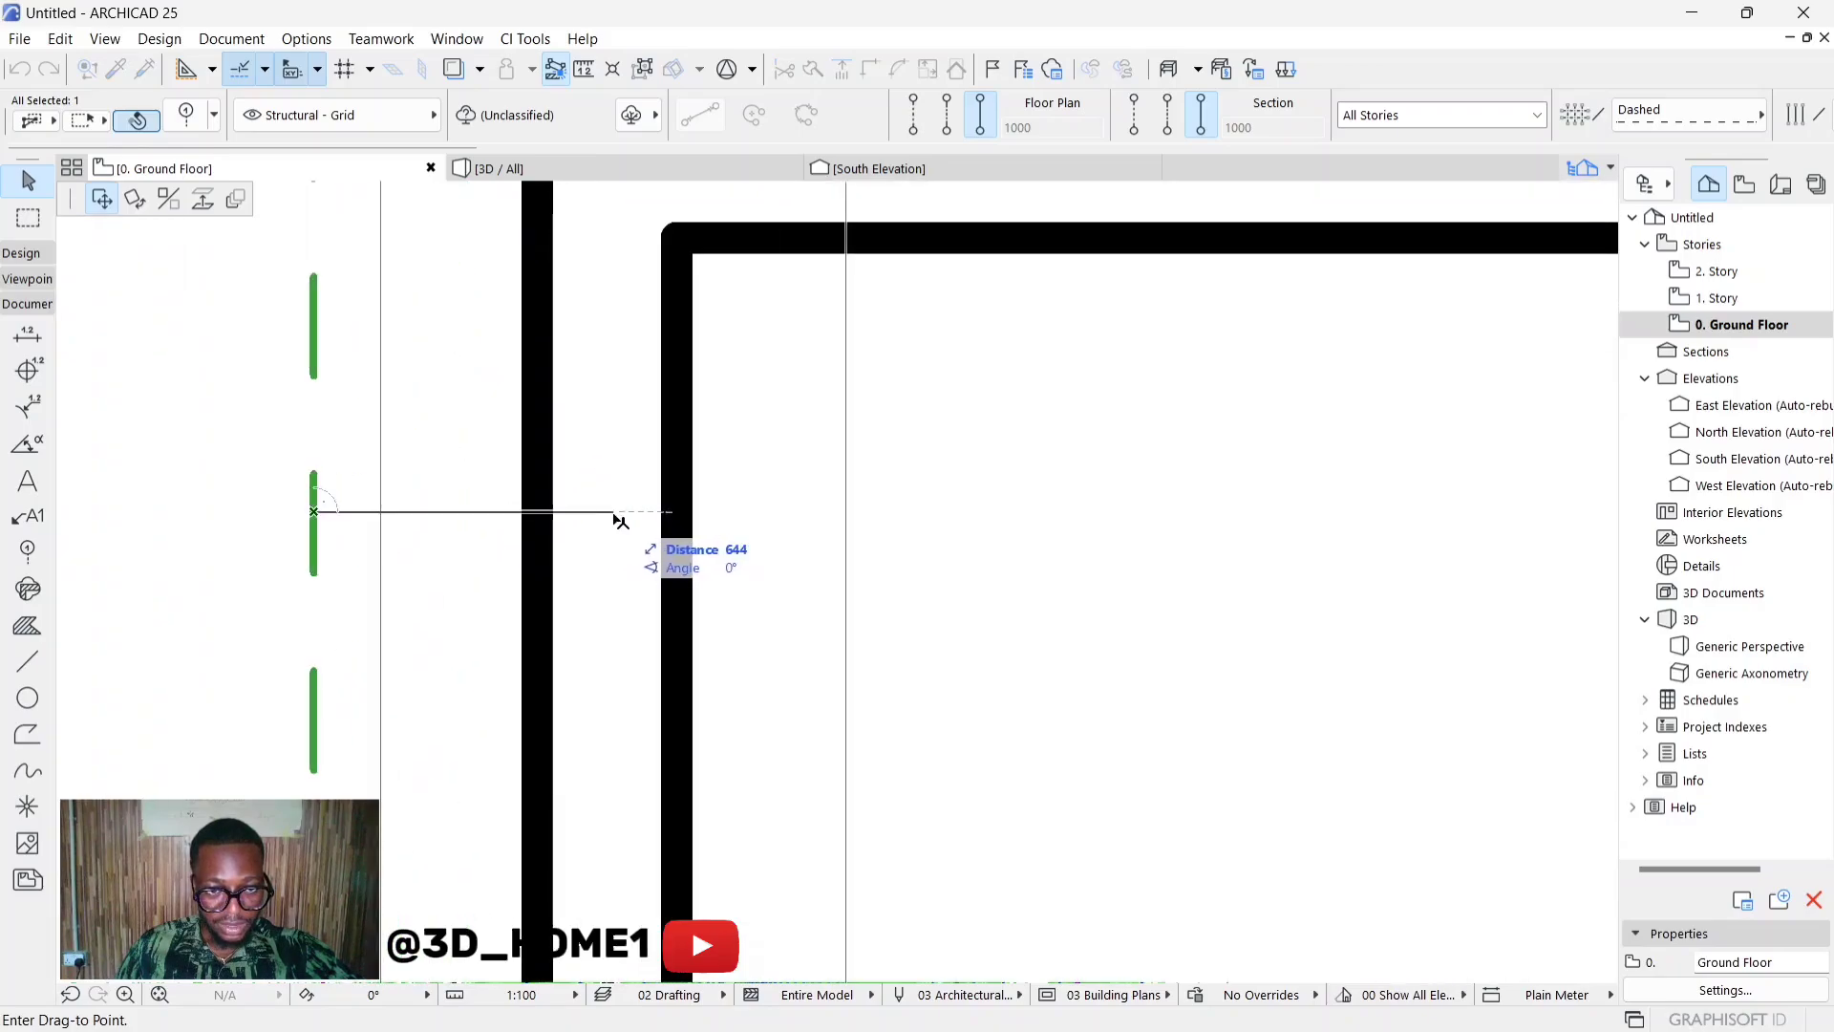
left_click(614, 516)
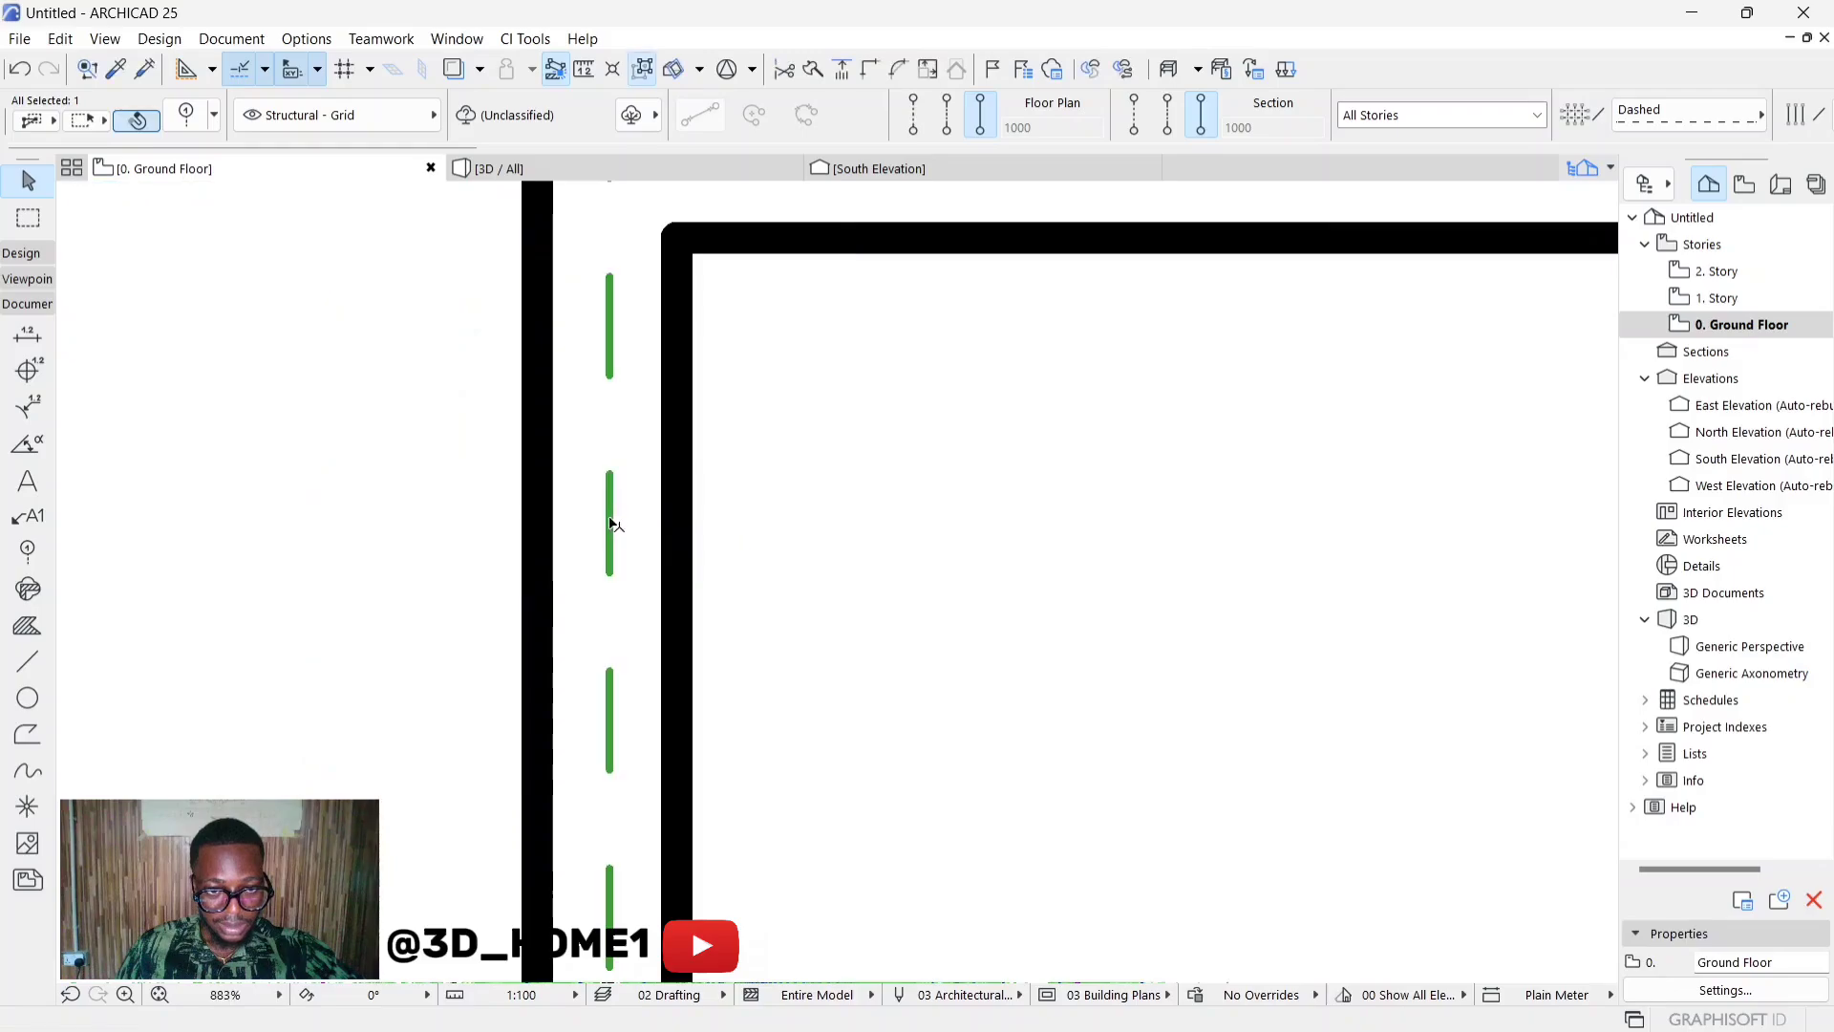
Step: Place a vertical grid line along the centre of the first vertical partition, between the boundary rectangle's upper and lower edges
scroll(451, 478, "down", 5)
scroll(423, 505, "down", 3)
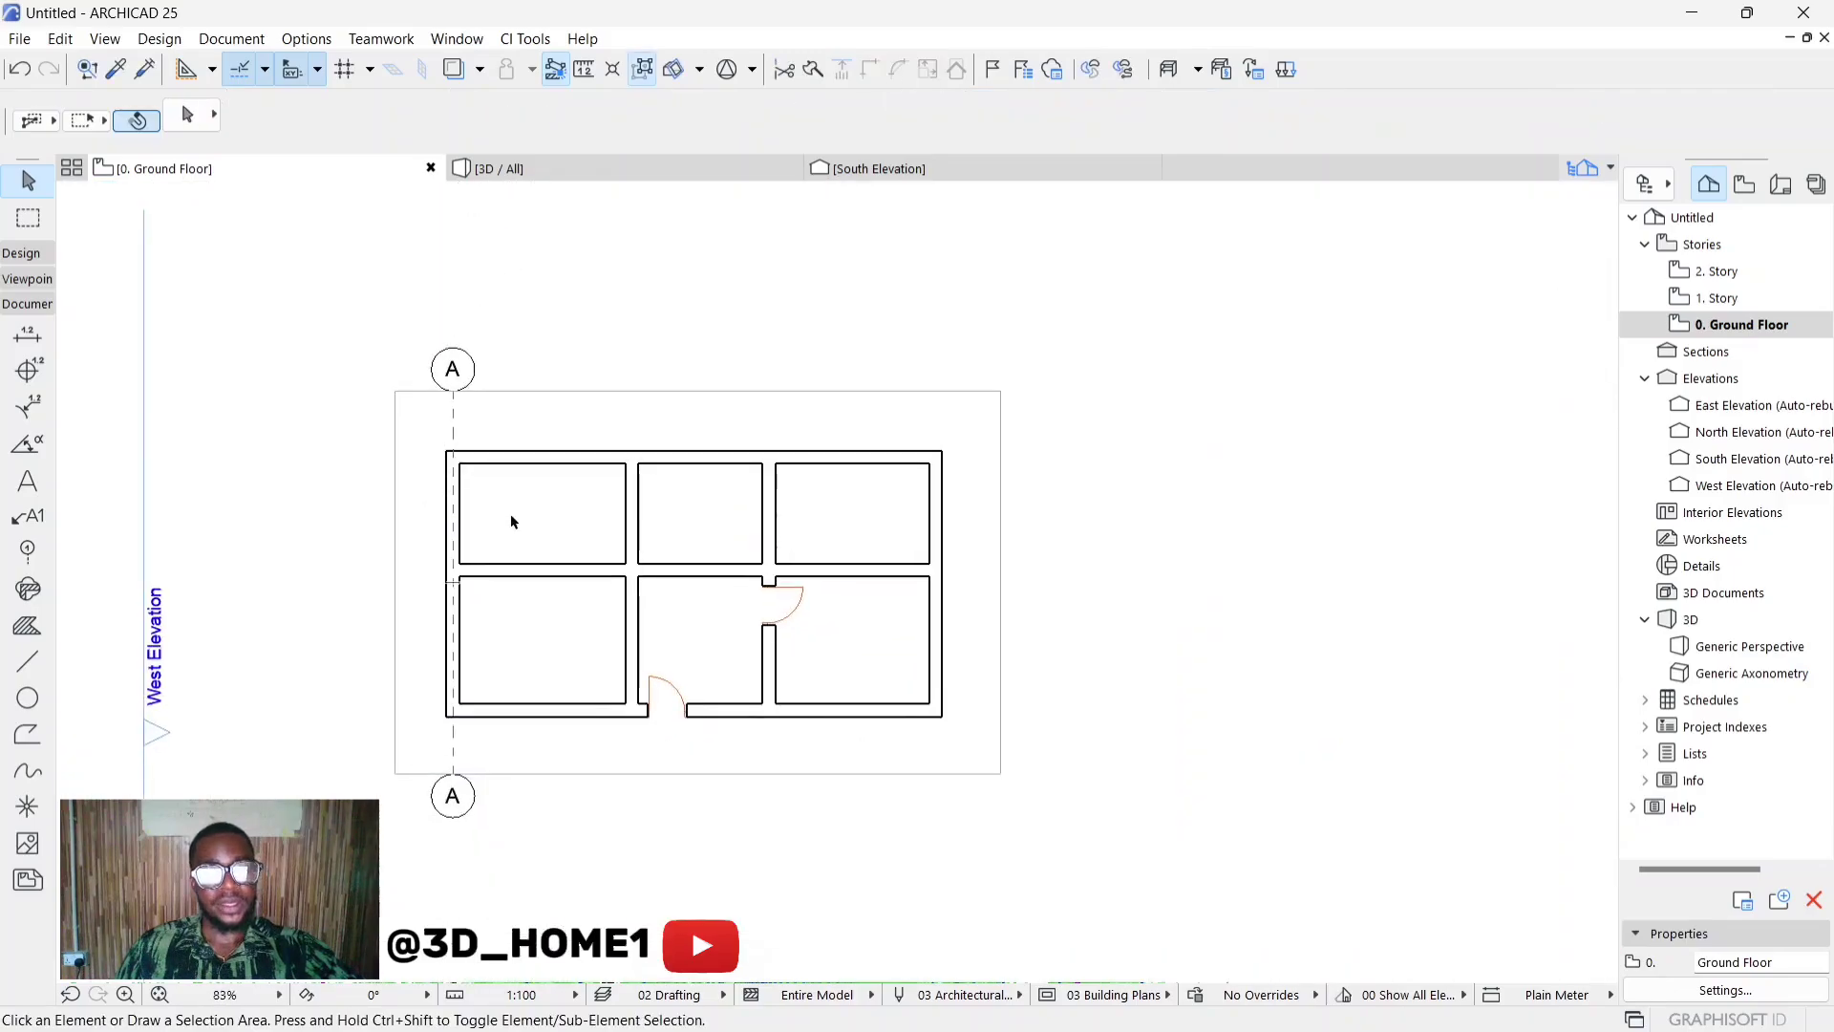
left_click(27, 550)
scroll(631, 487, "up", 3)
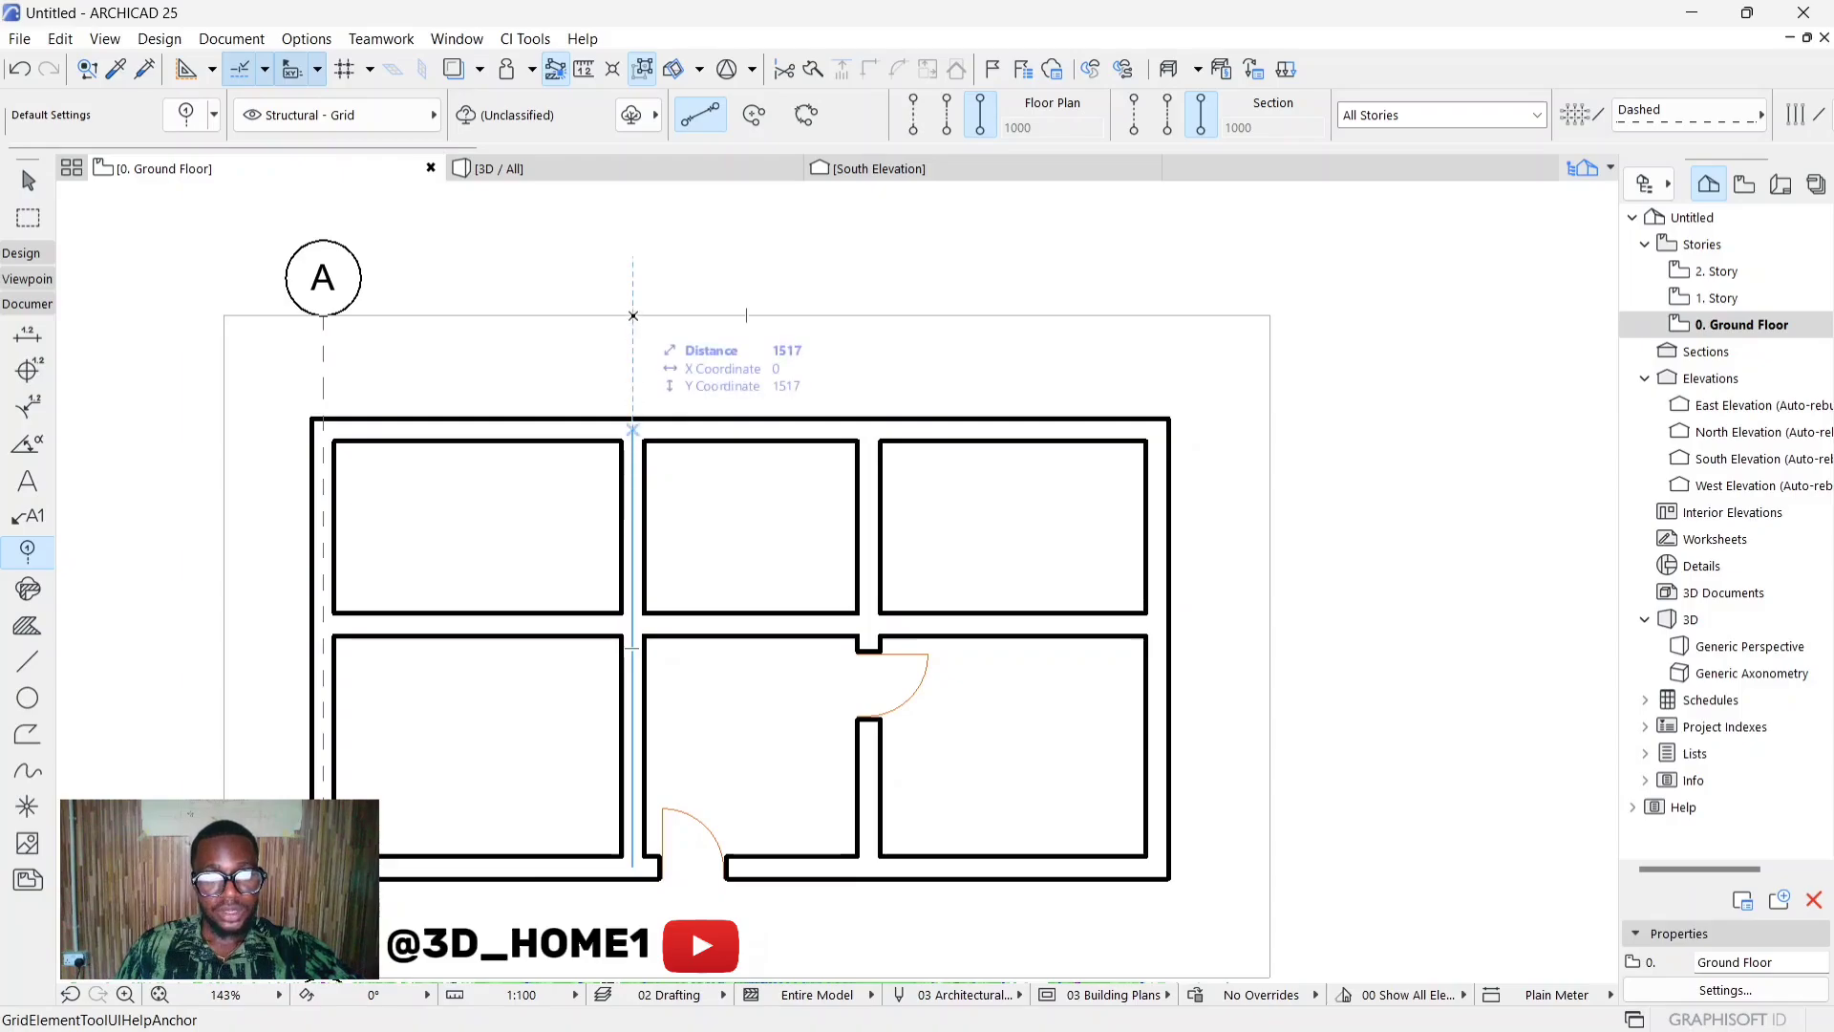
left_click(634, 315)
scroll(637, 382, "down", 3)
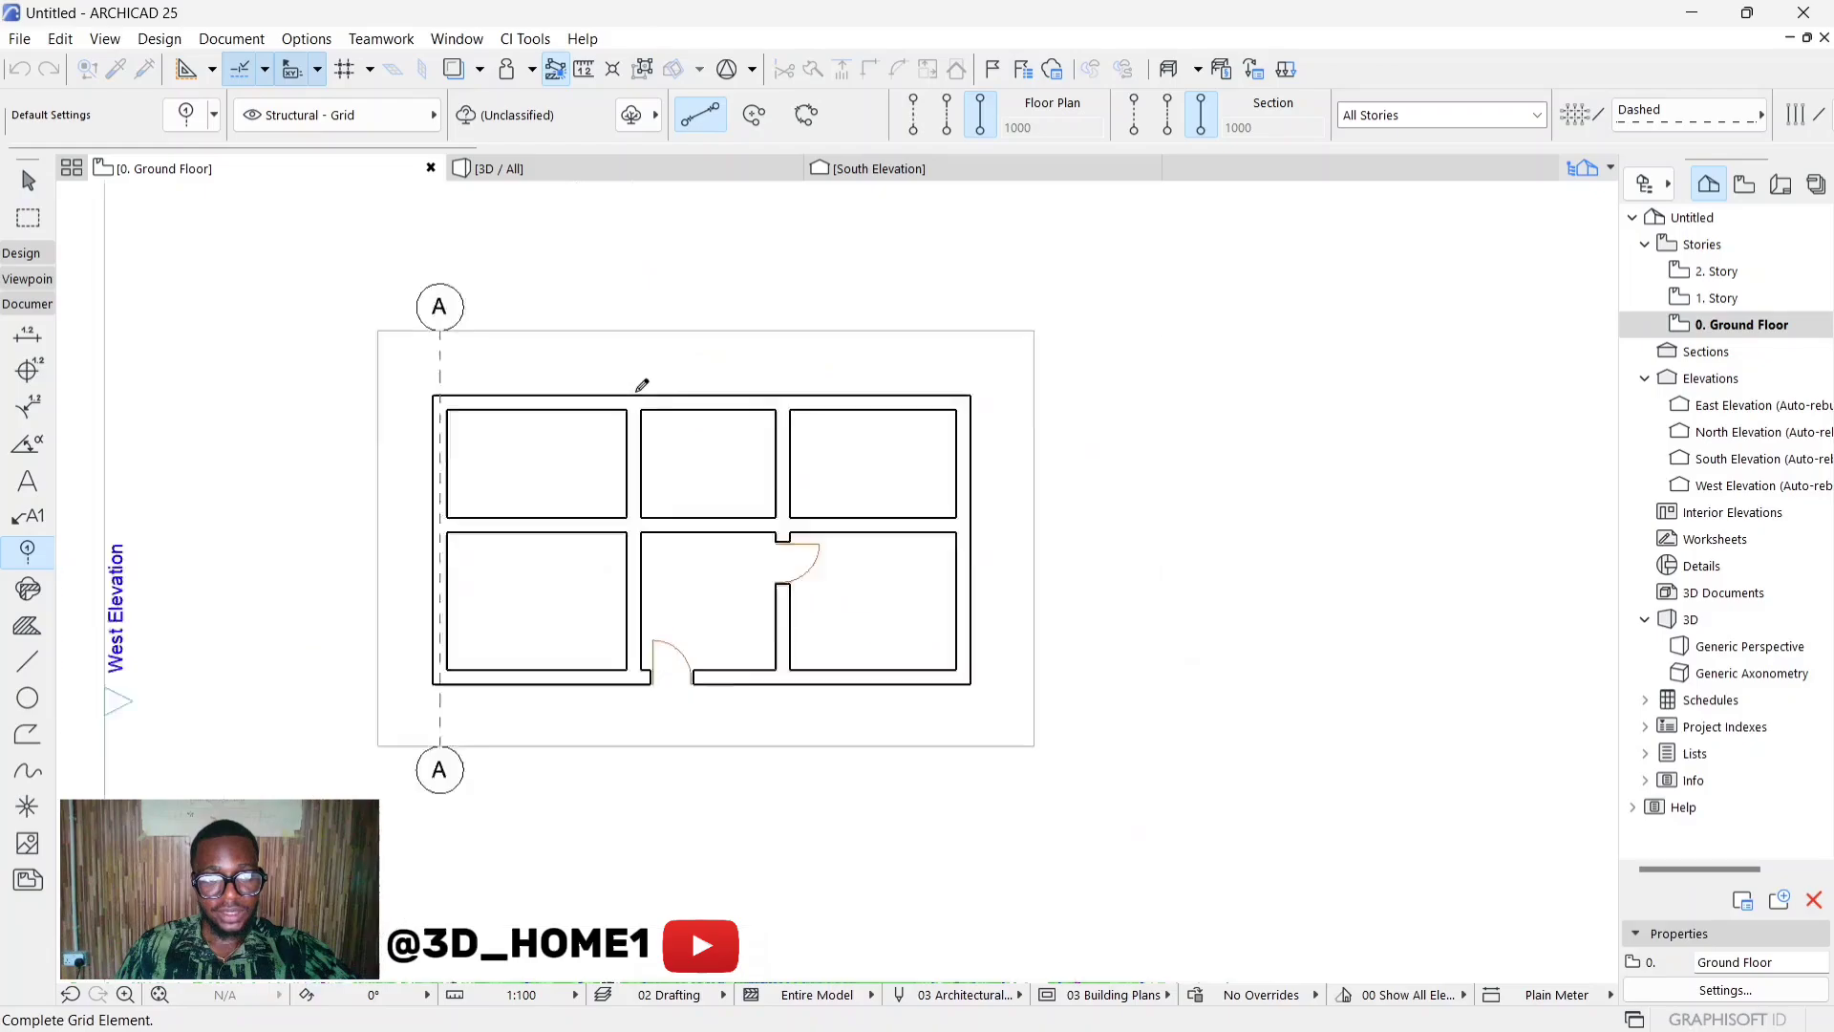
scroll(635, 659, "up", 3)
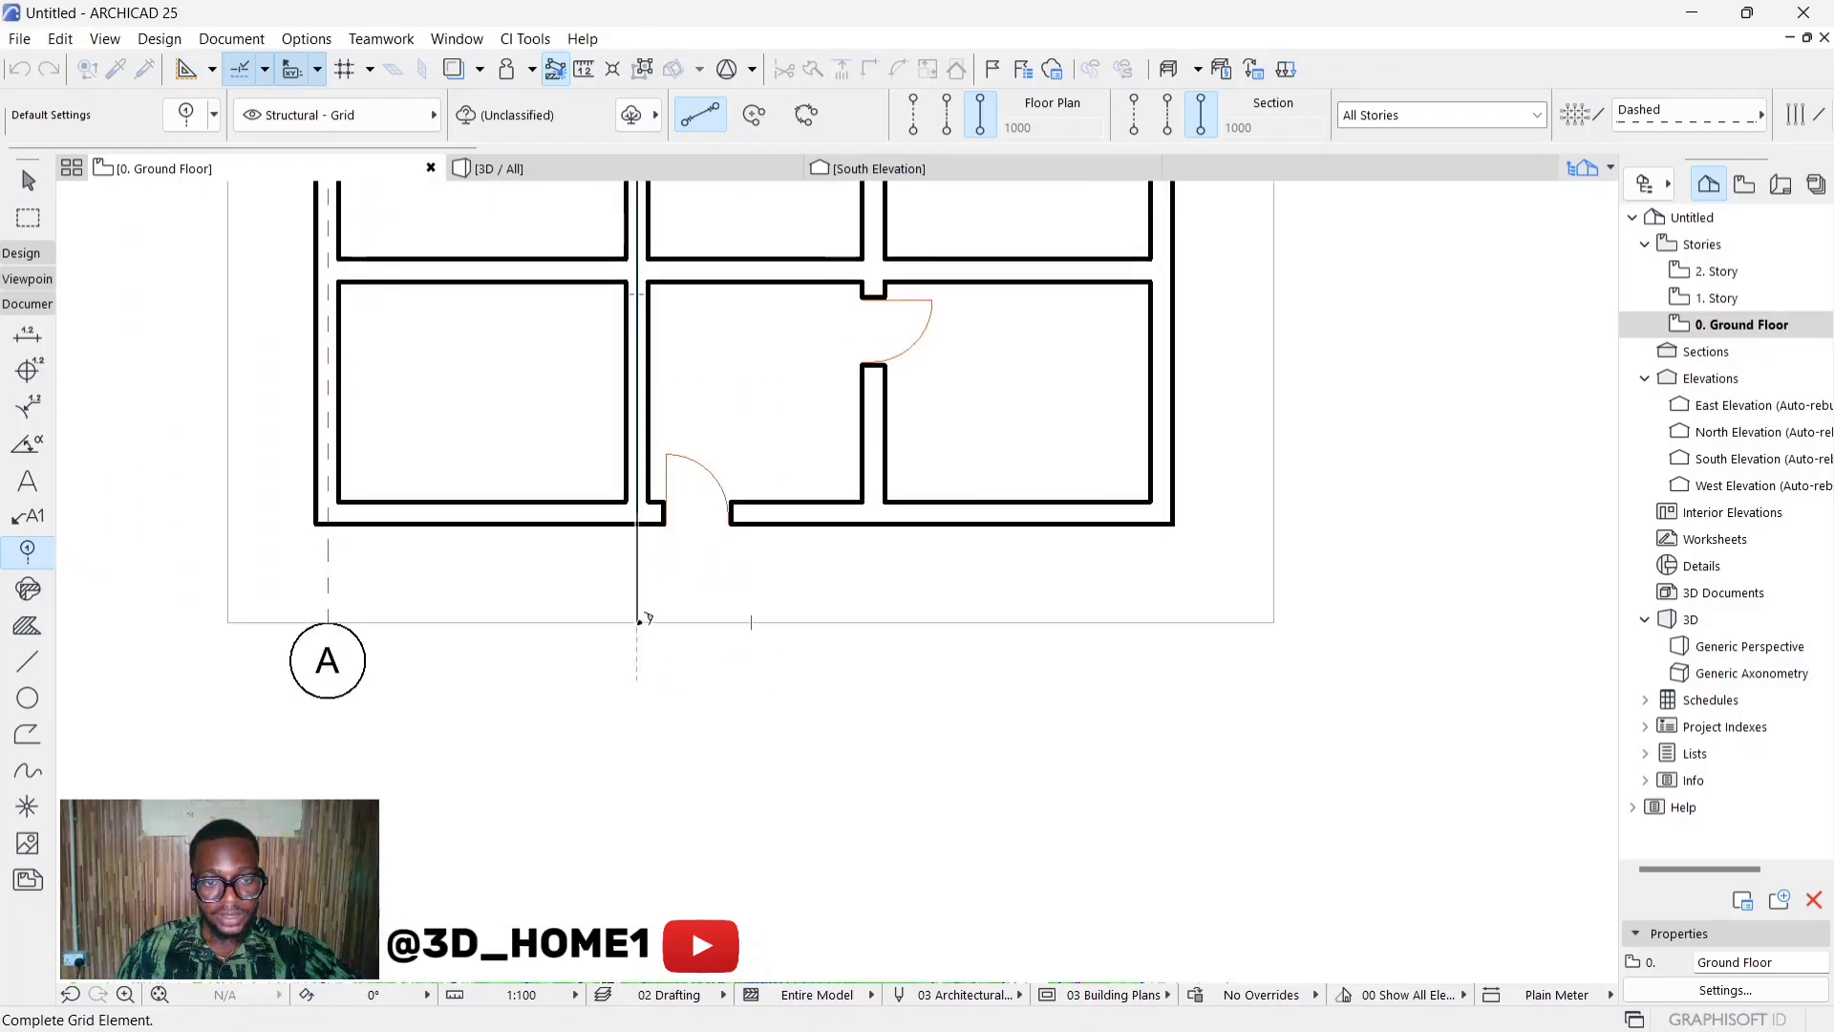
left_click(637, 622)
Step: Place a vertical grid line along the centre of the second vertical partition, between the boundary rectangle's upper and lower edges
scroll(637, 622, "down", 4)
scroll(688, 465, "up", 6)
scroll(687, 465, "up", 1)
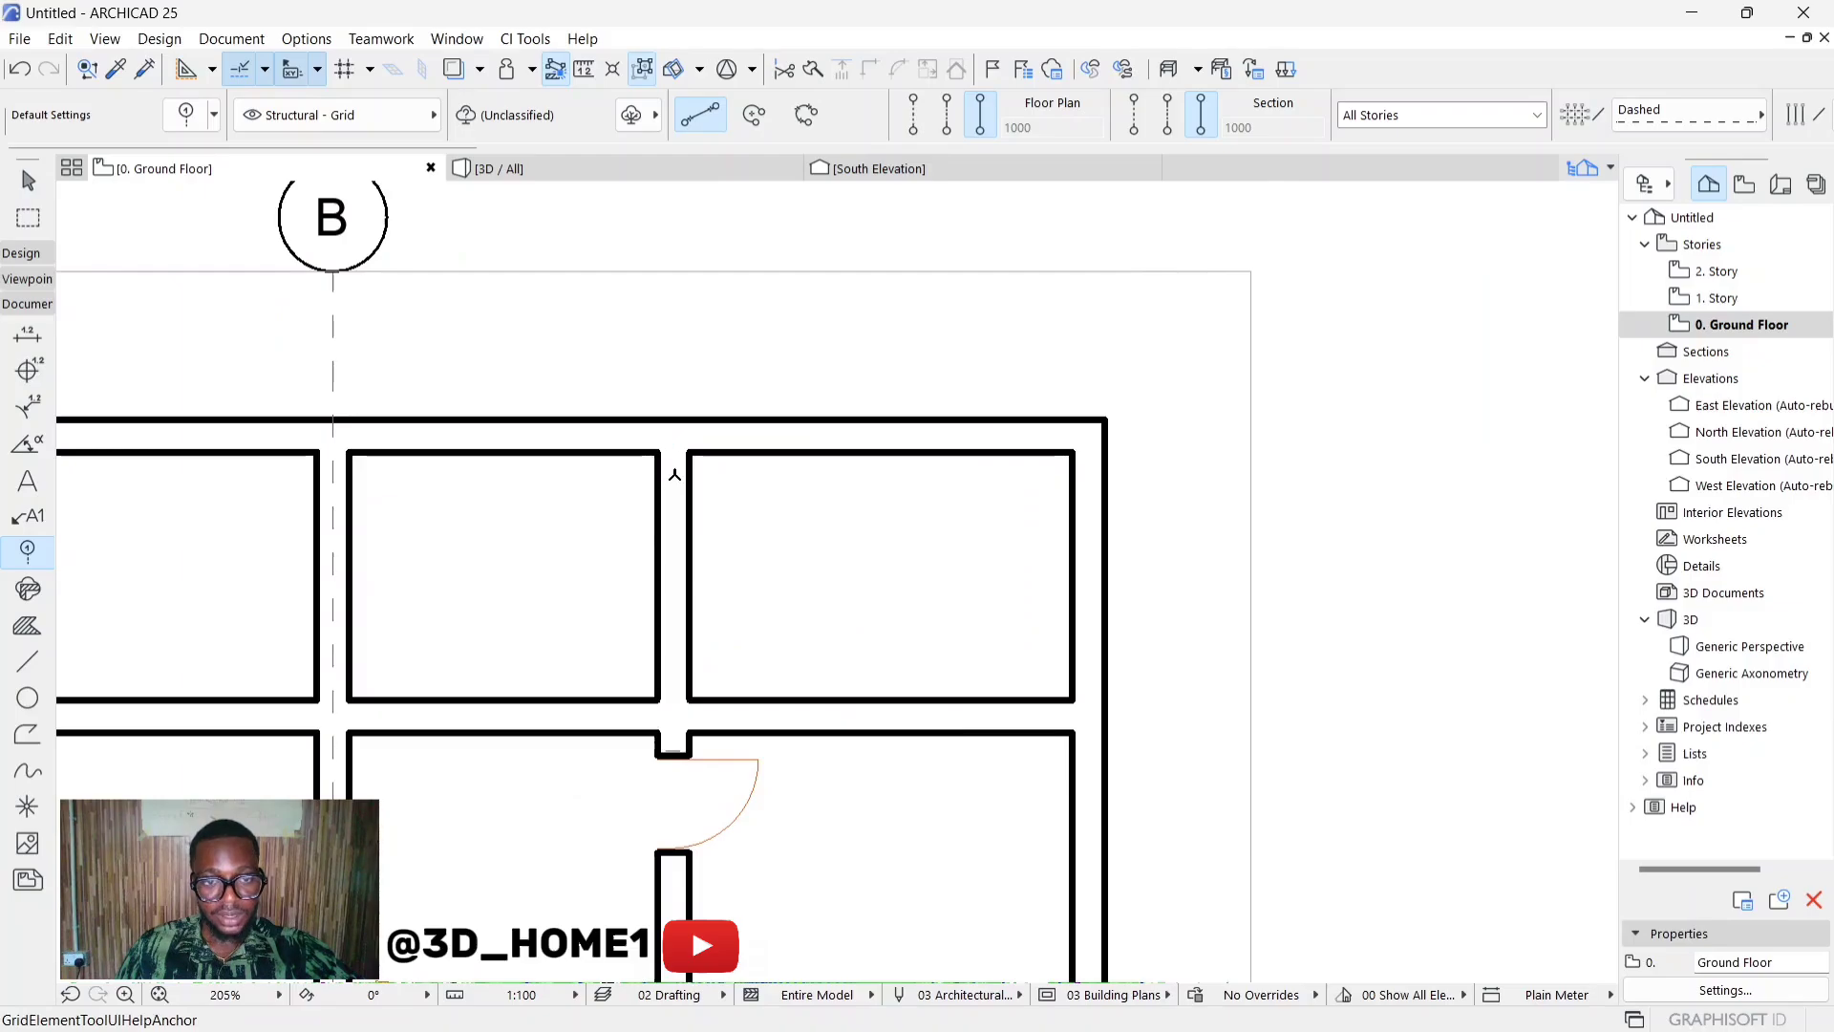
left_click(672, 271)
scroll(685, 314, "down", 6)
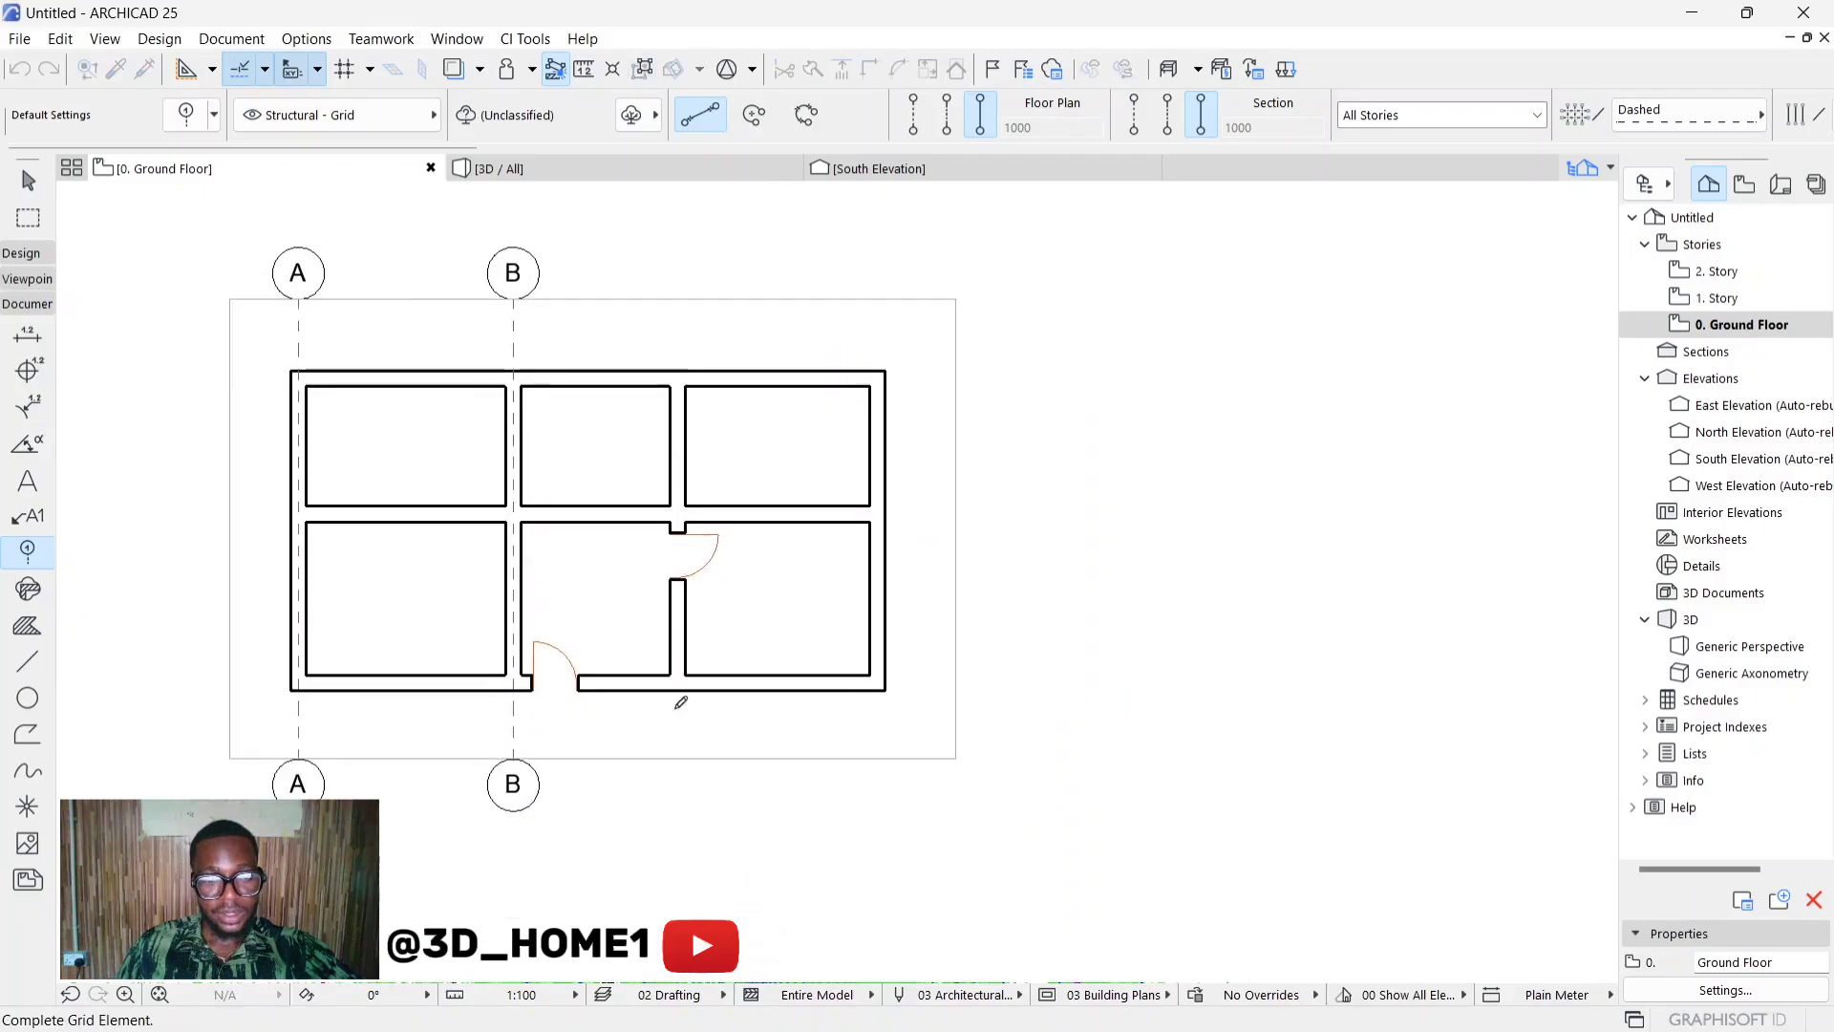
left_click(677, 758)
Step: Place a vertical grid line along the centre of the right exterior wall, between the boundary rectangle's upper and lower edges
scroll(881, 424, "up", 4)
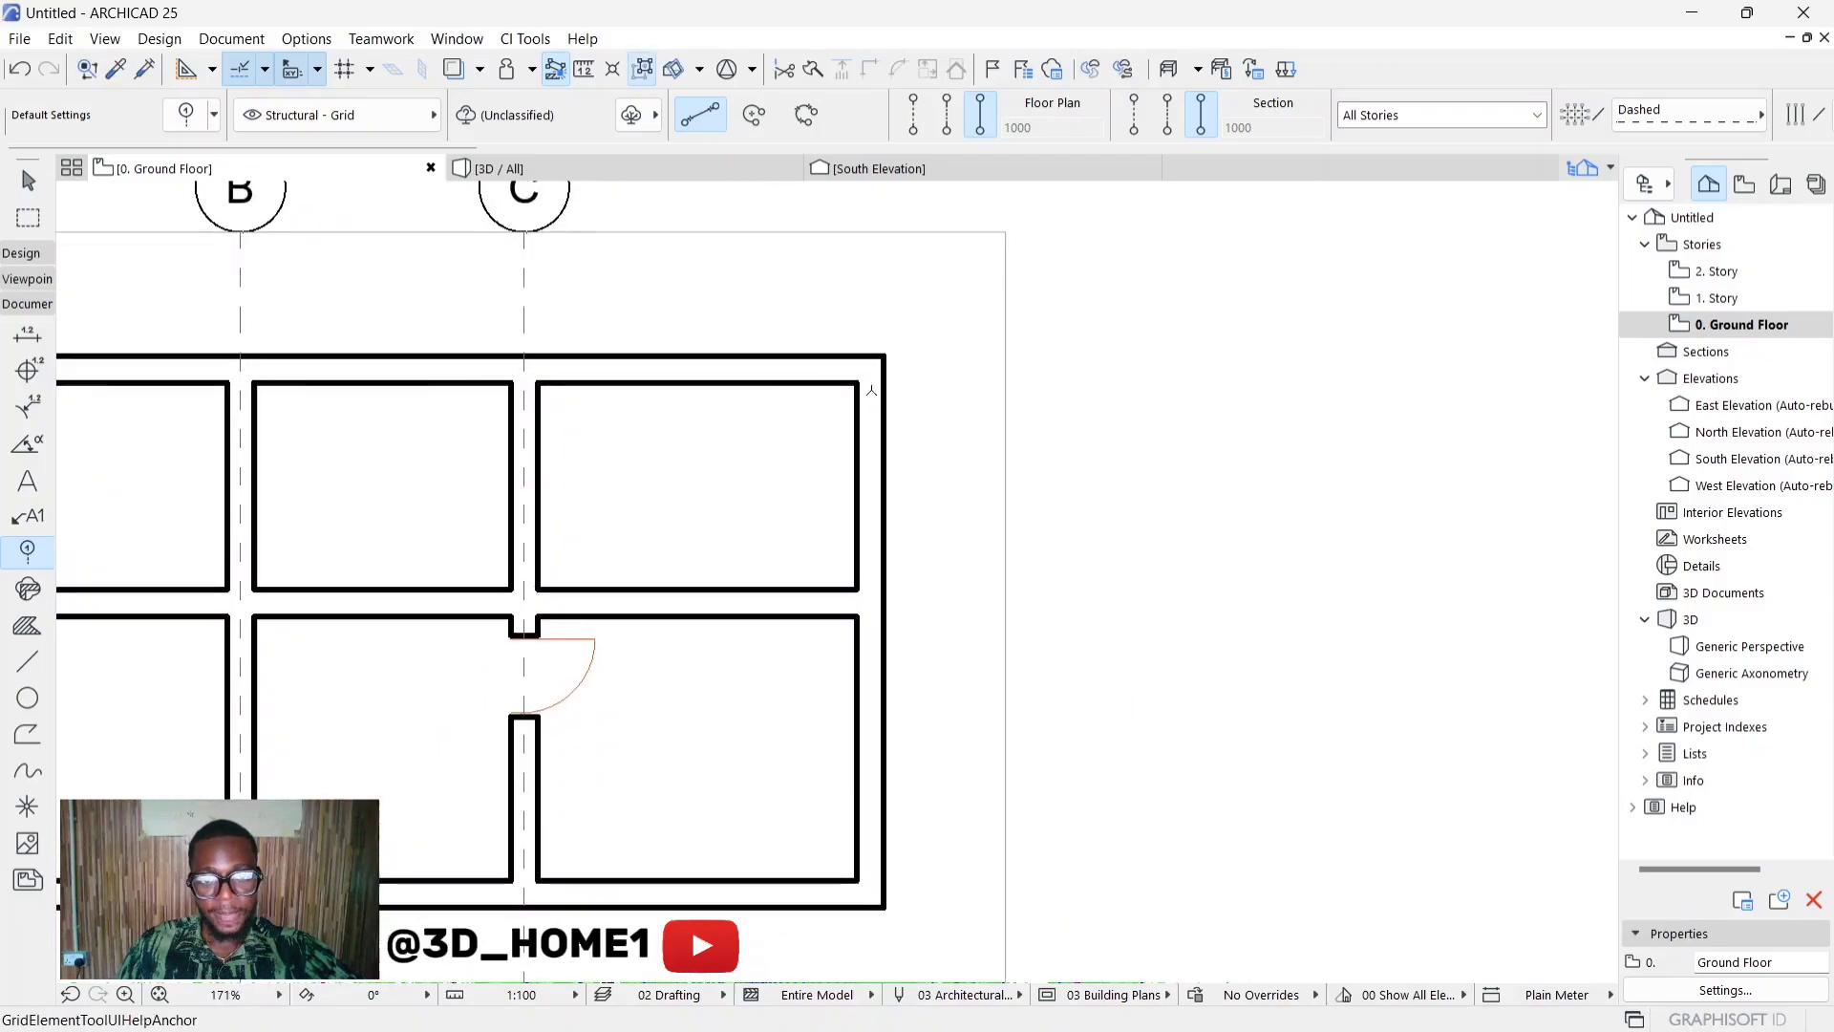
scroll(807, 512, "down", 6)
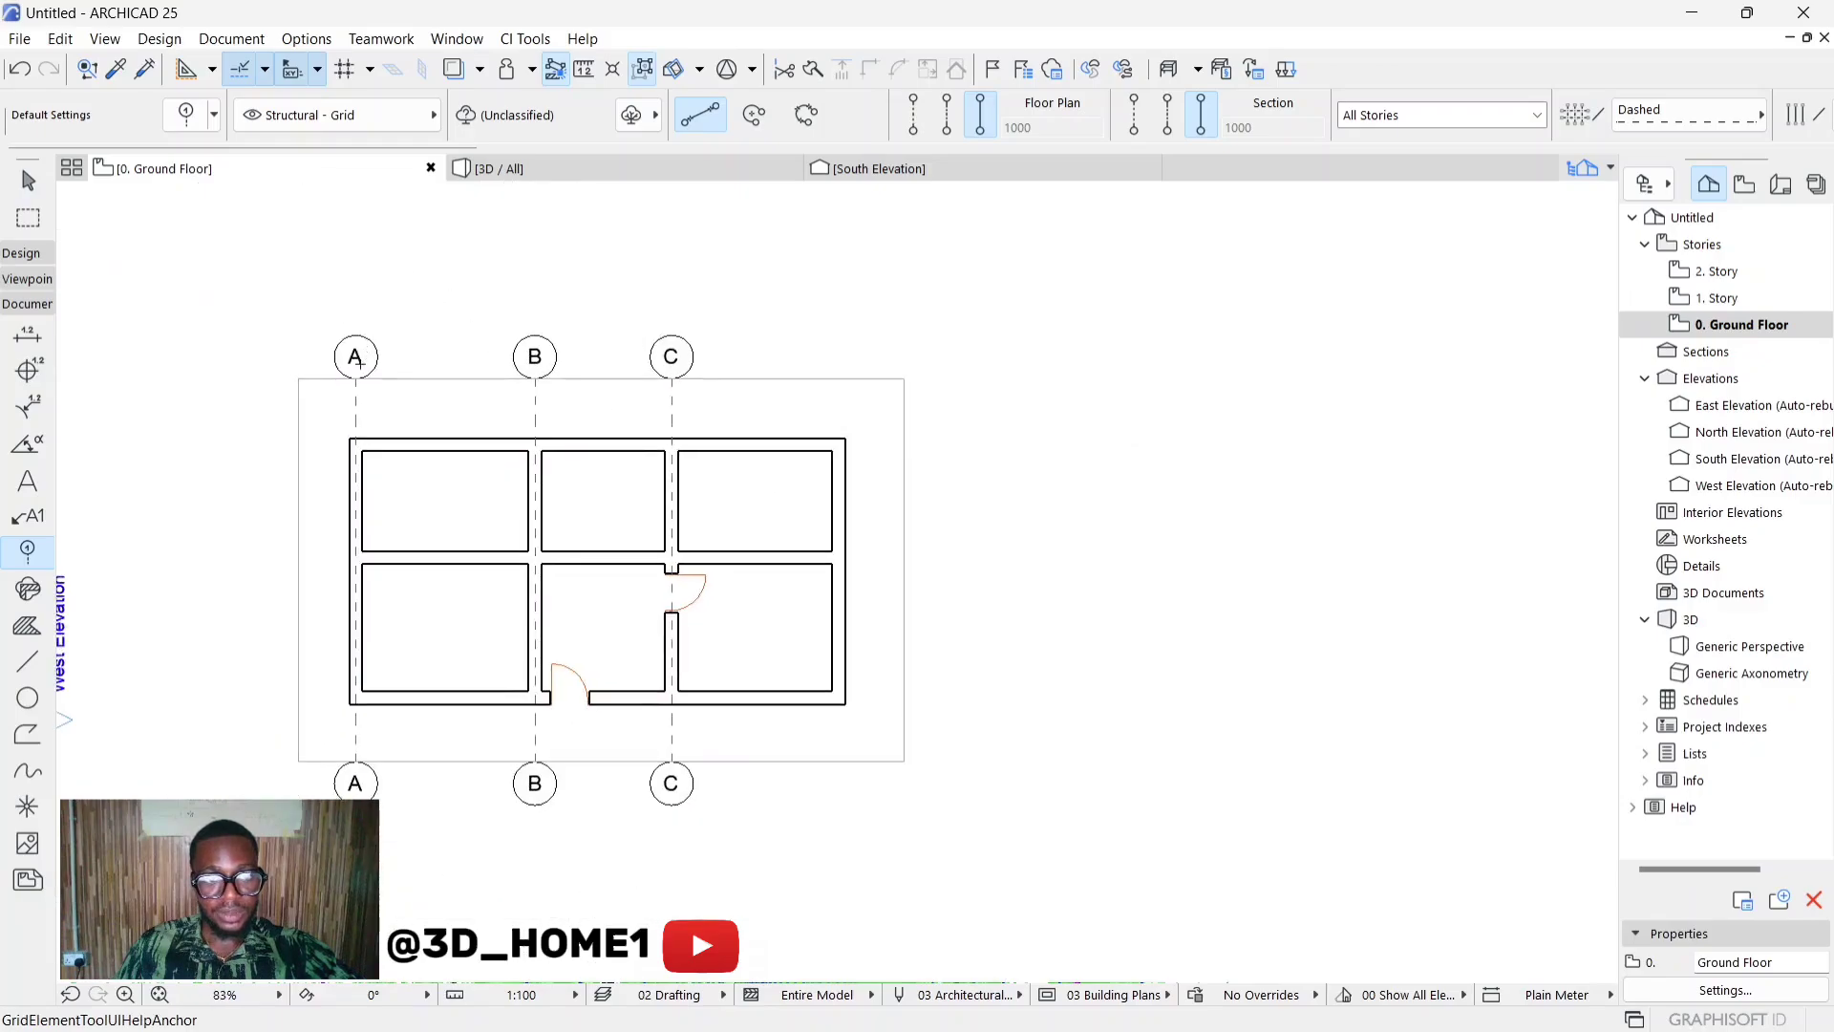
scroll(831, 449, "up", 10)
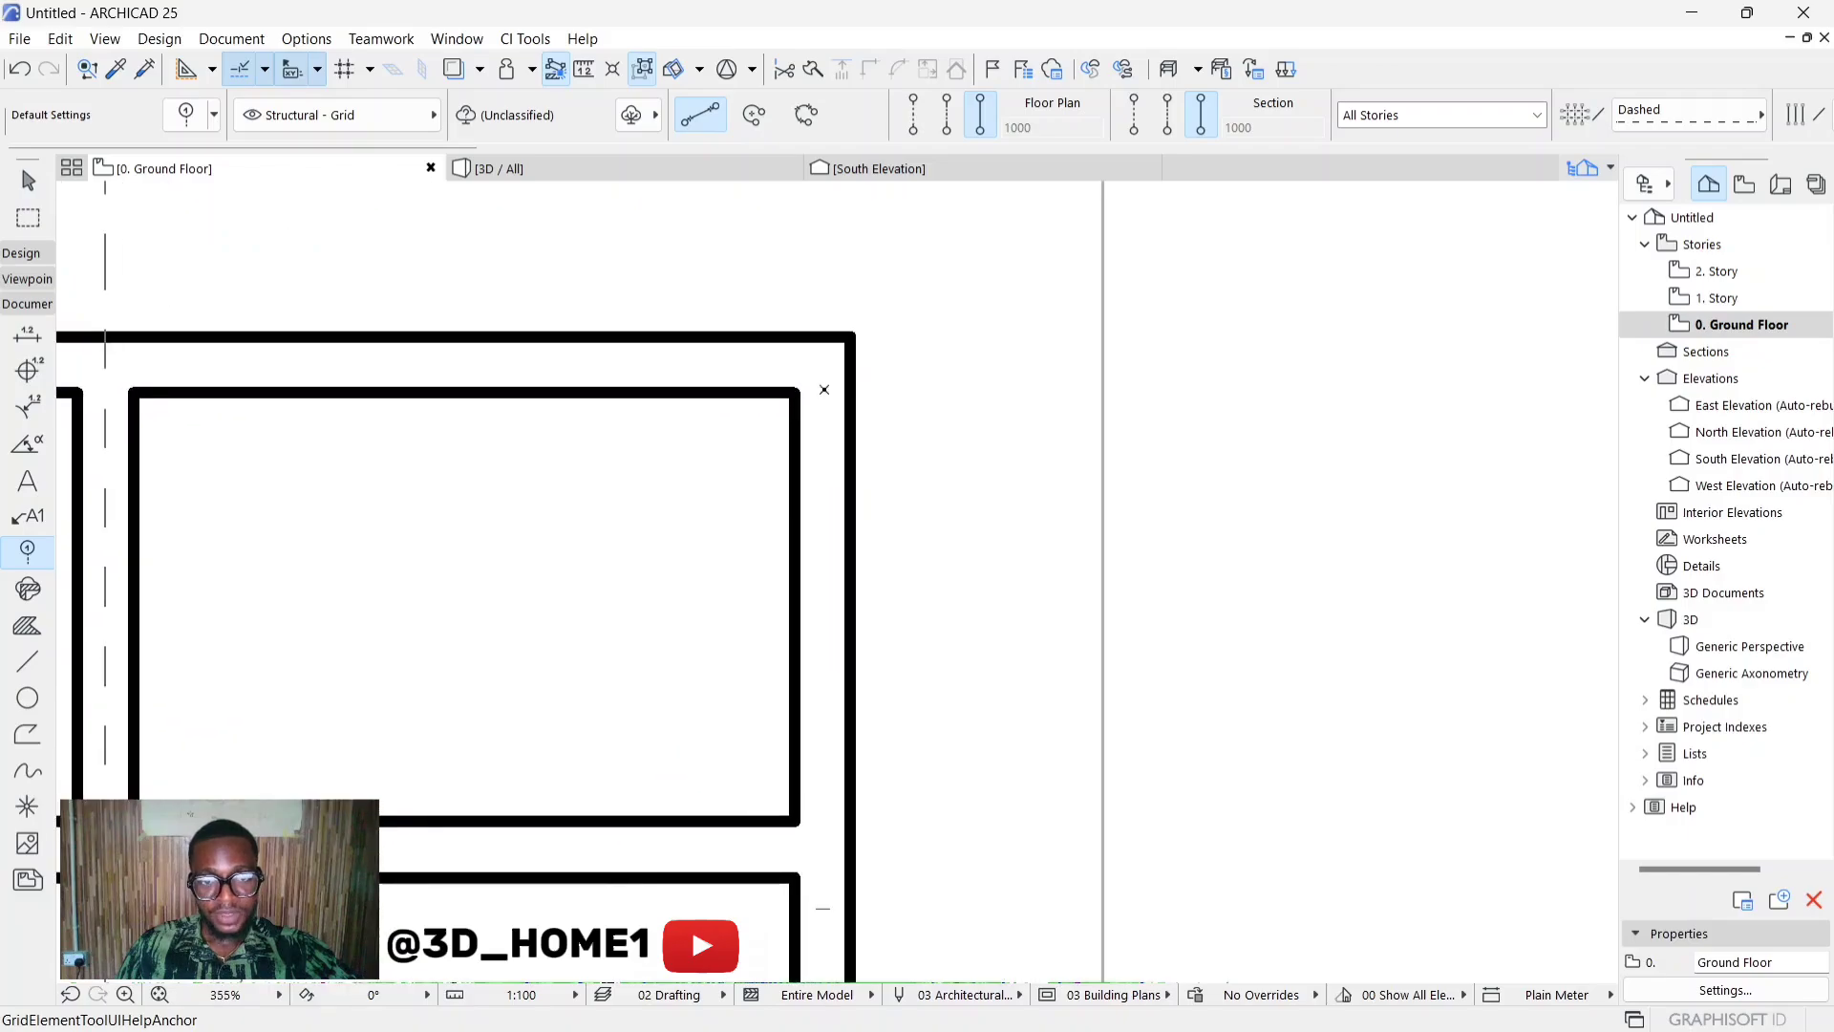
scroll(824, 389, "down", 3)
scroll(827, 427, "up", 3)
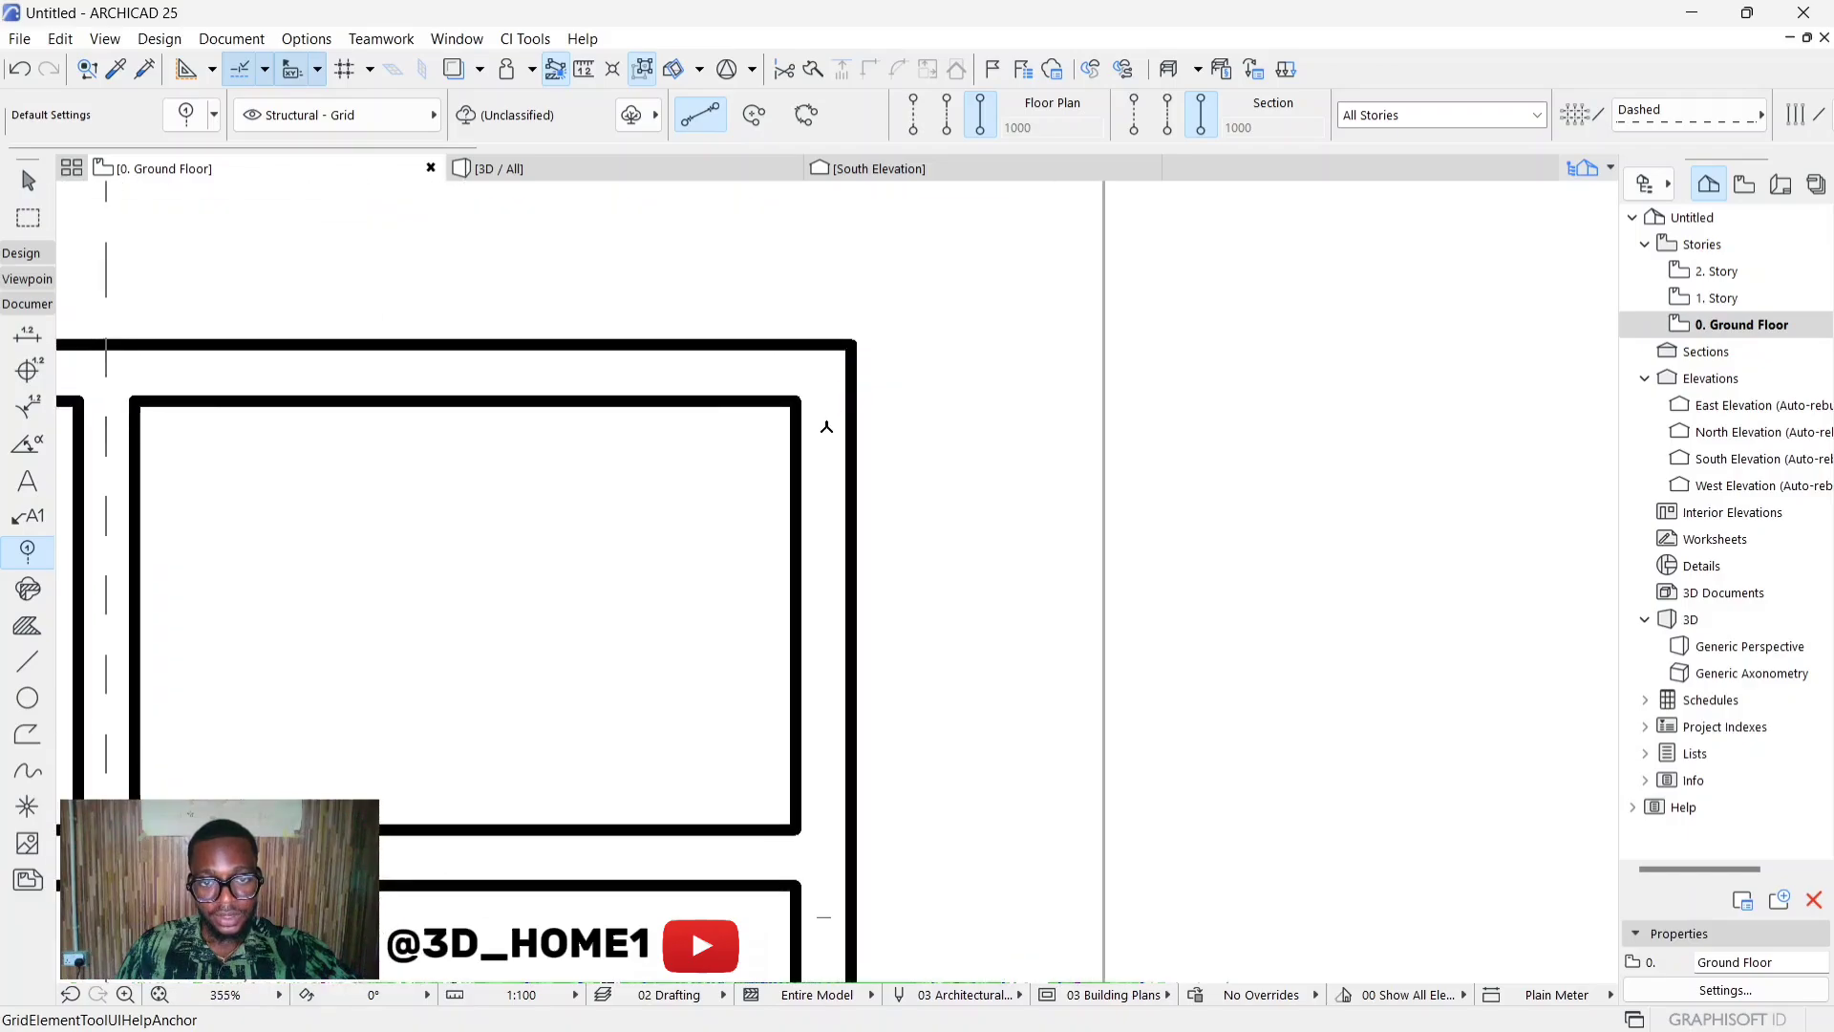
scroll(826, 430, "down", 7)
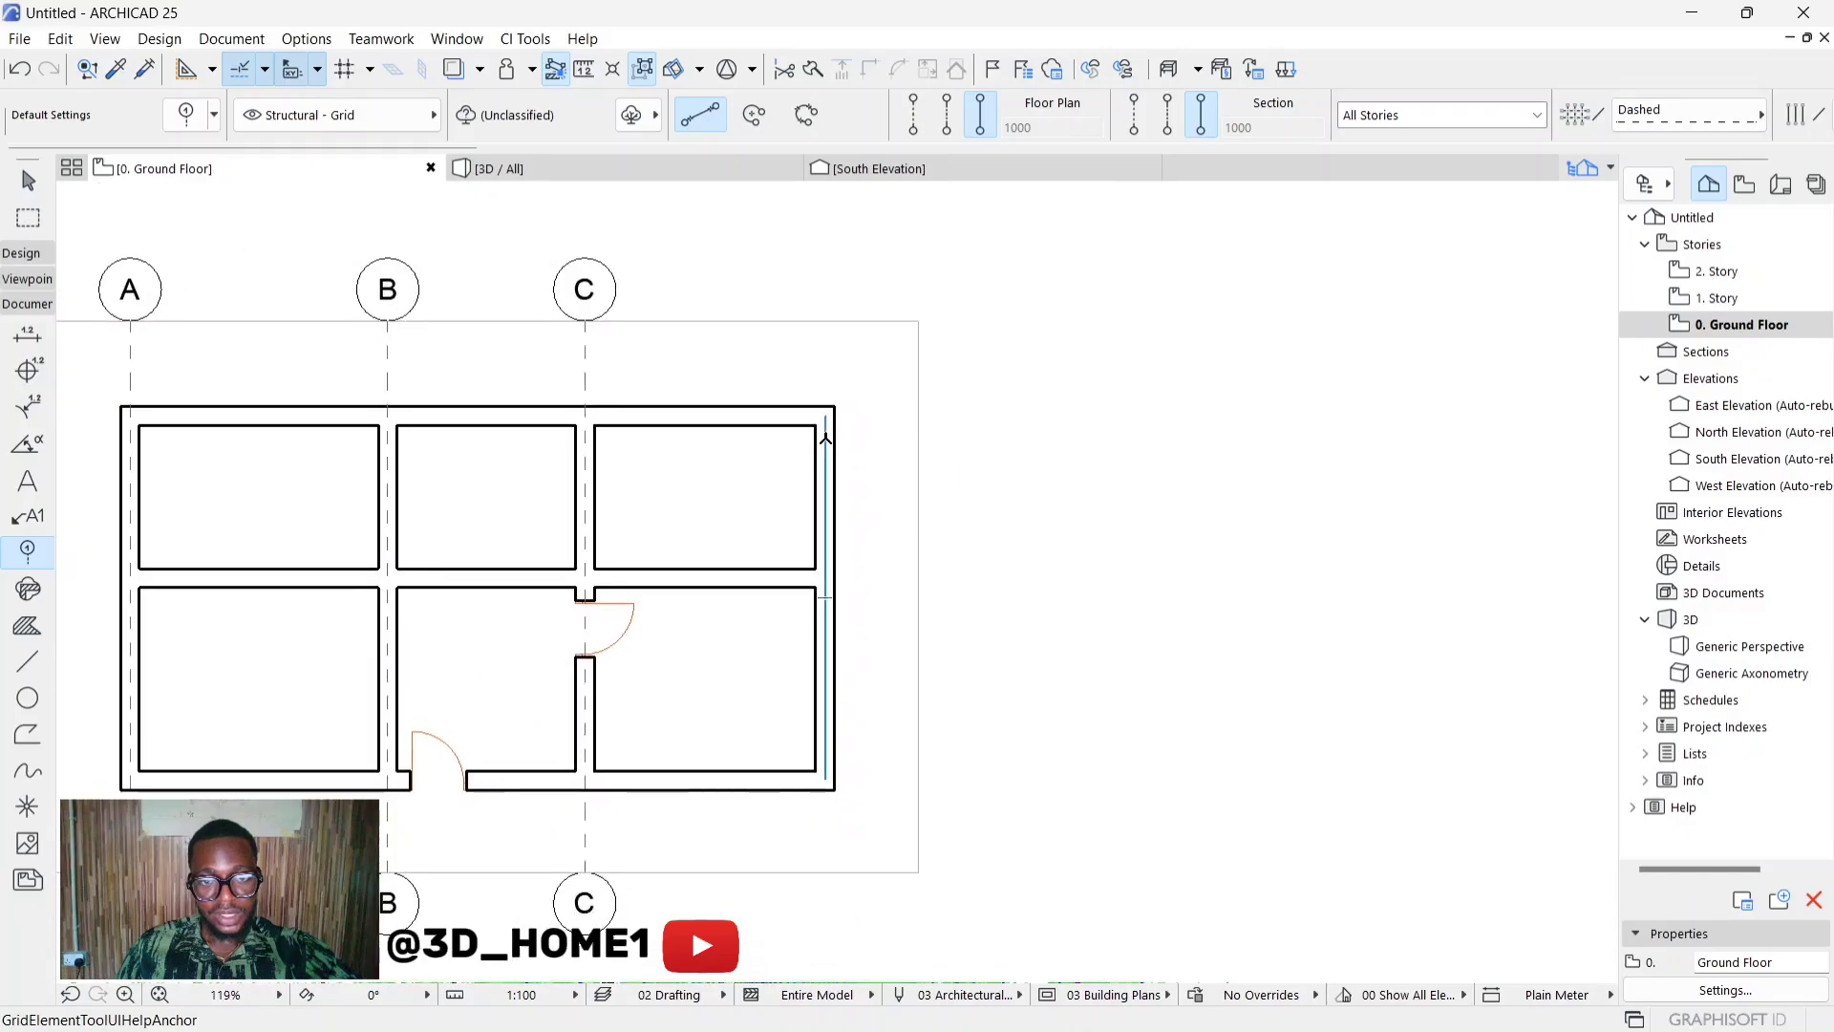
left_click(827, 323)
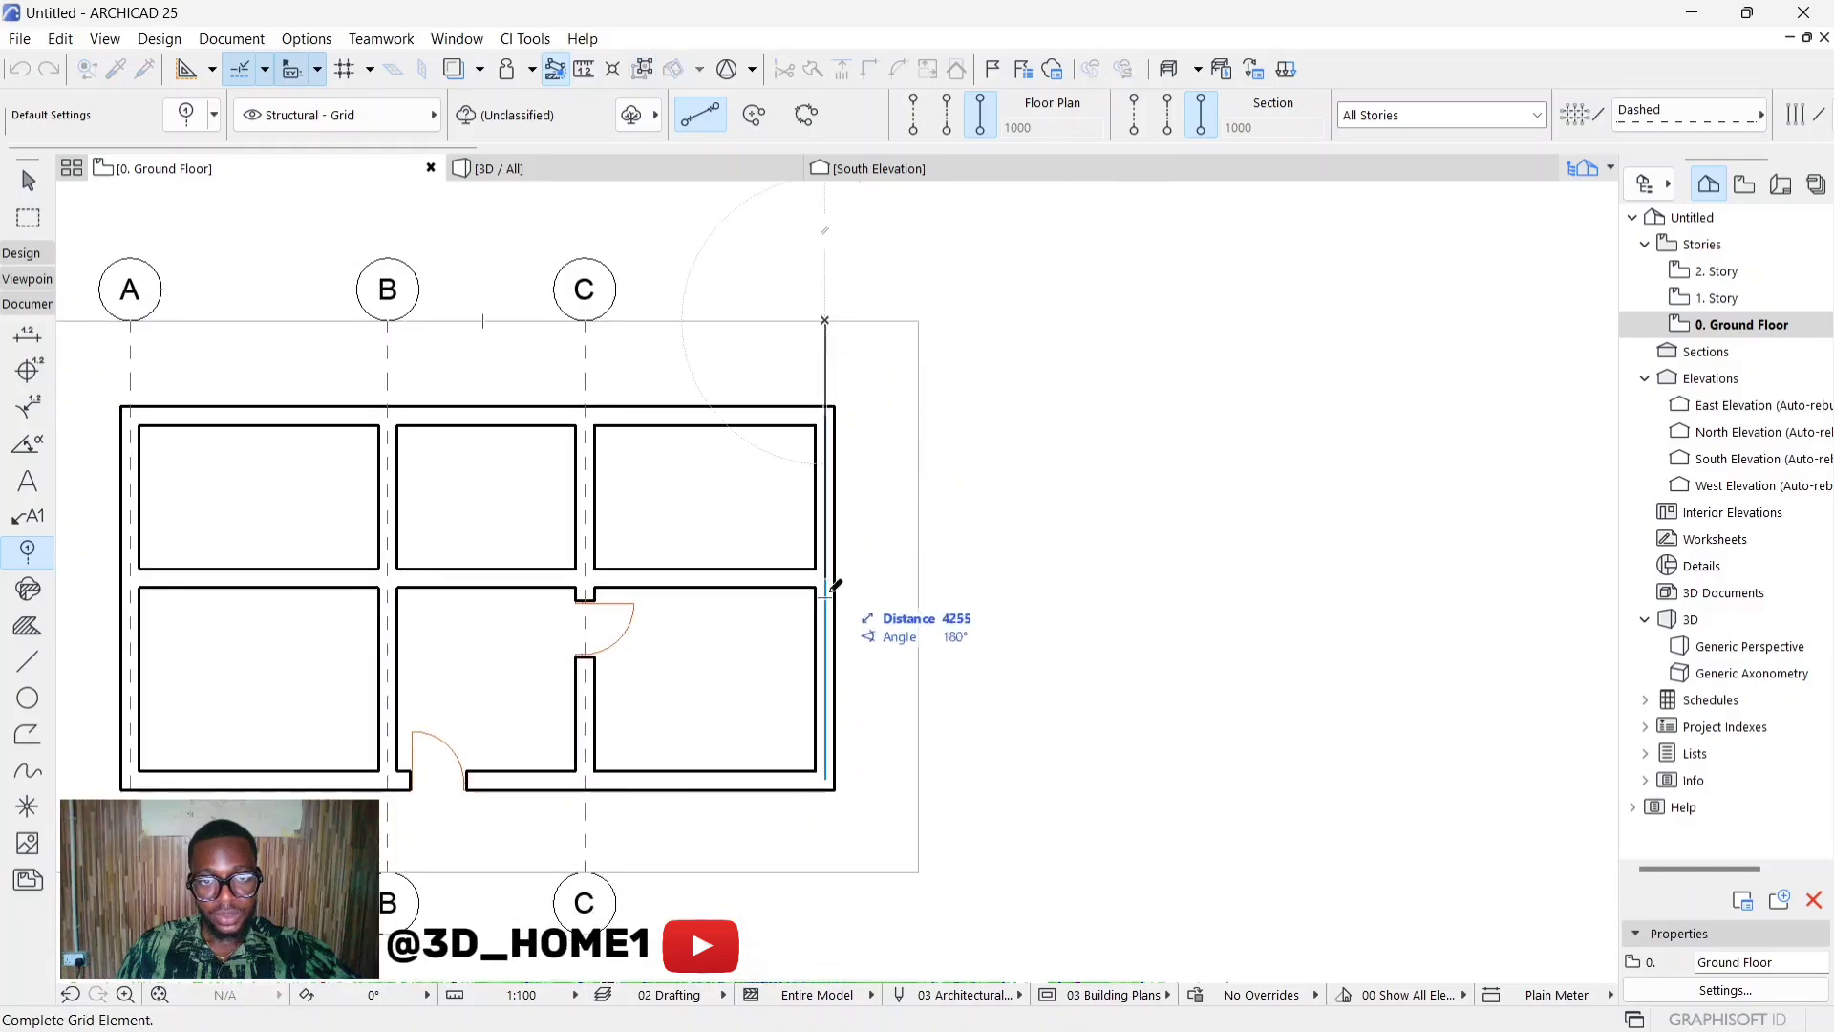
left_click(827, 863)
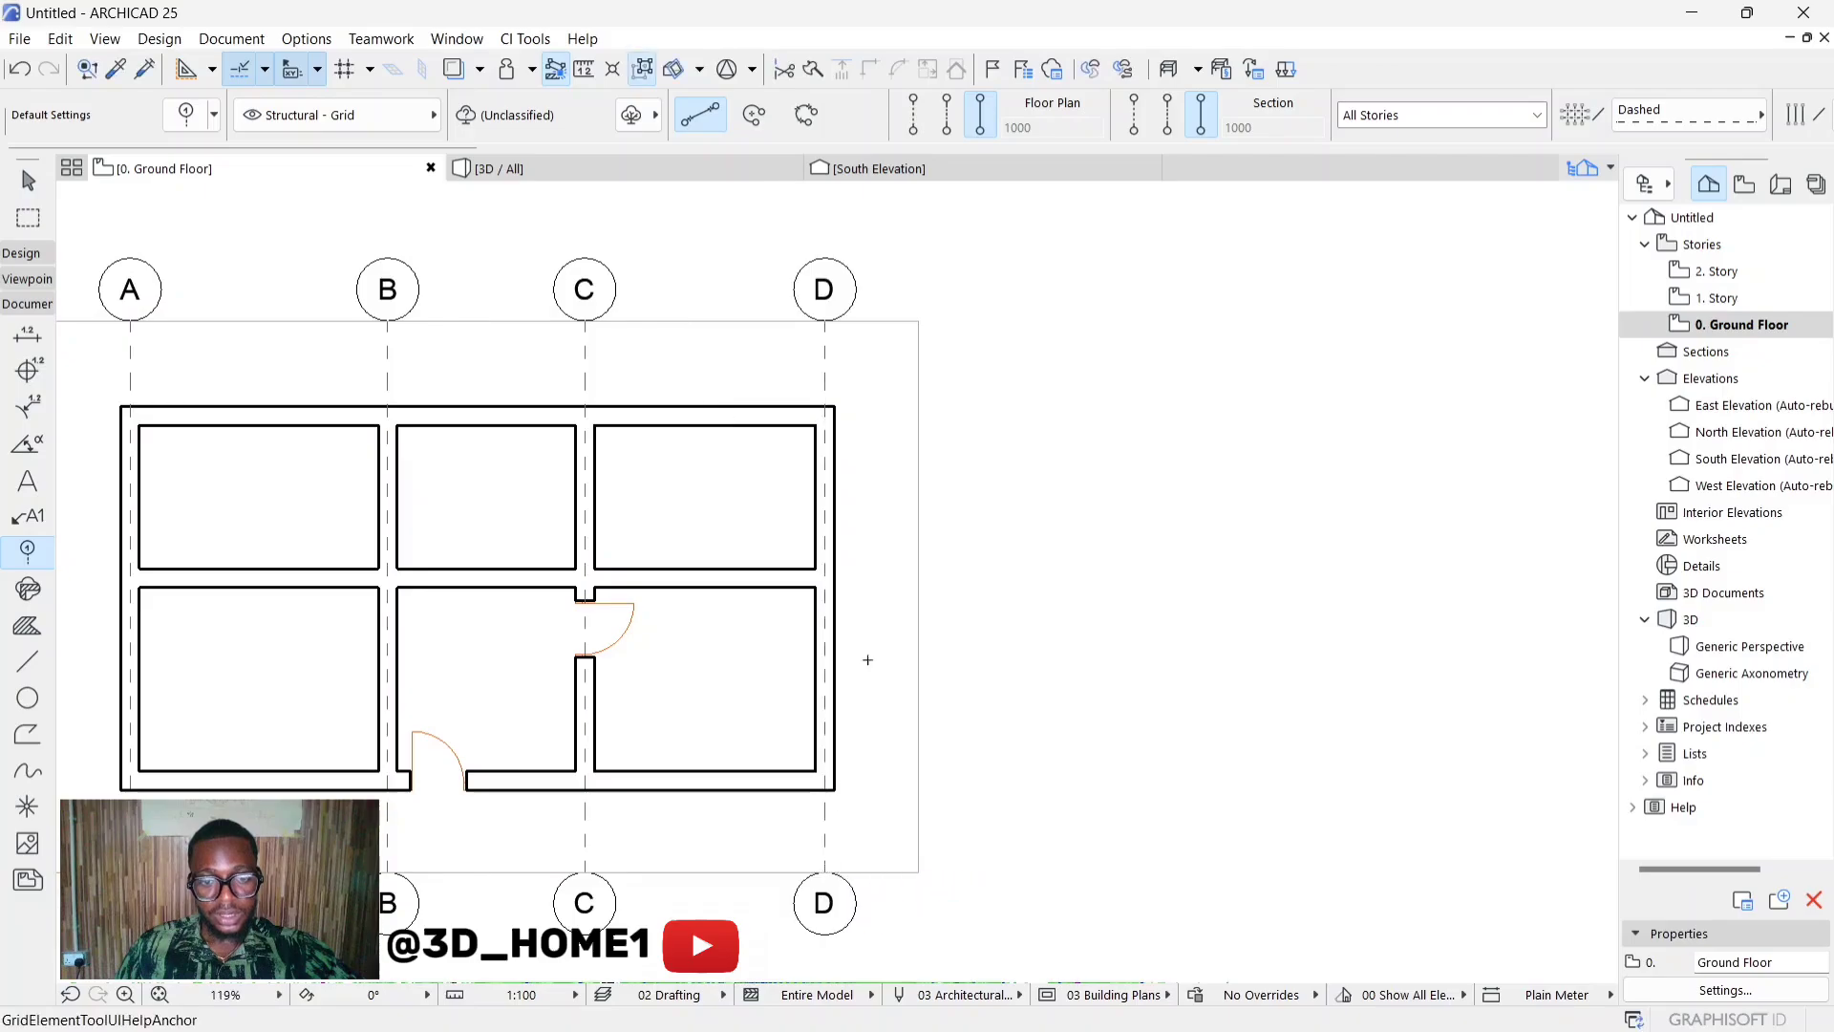
scroll(860, 655, "down", 4)
scroll(652, 550, "up", 3)
scroll(554, 530, "up", 6)
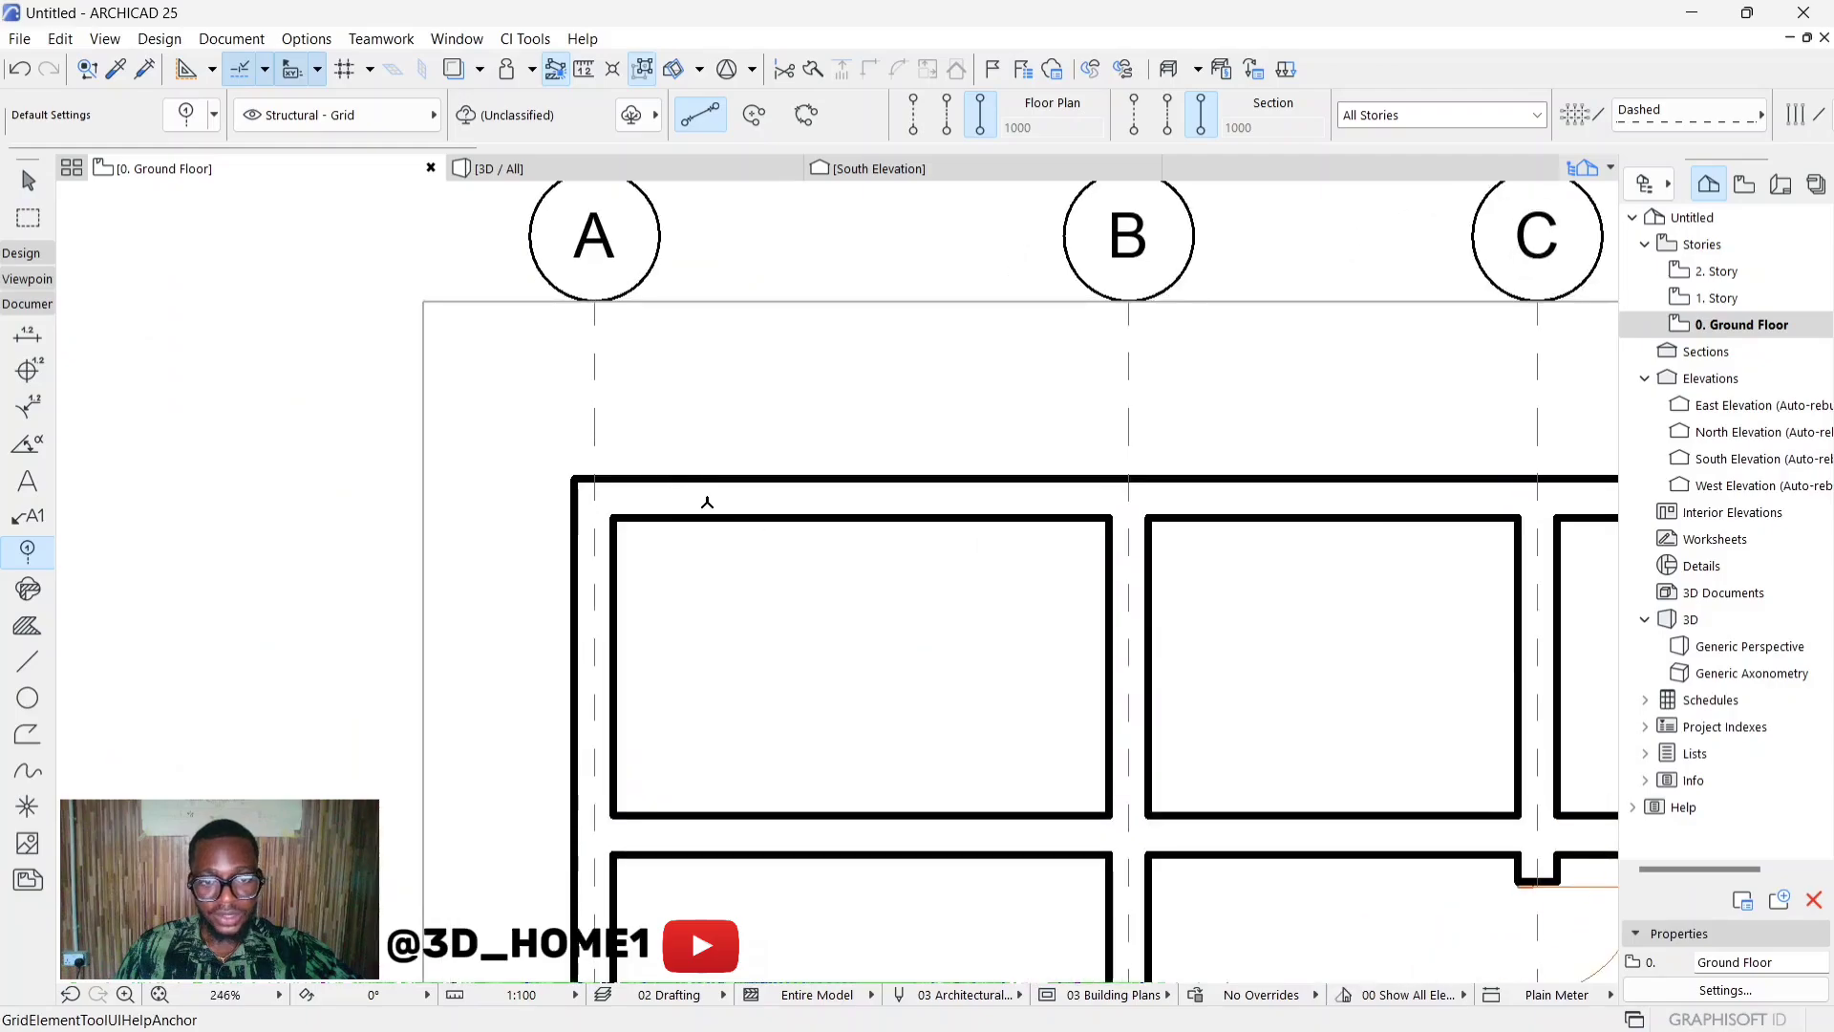
scroll(679, 524, "down", 5)
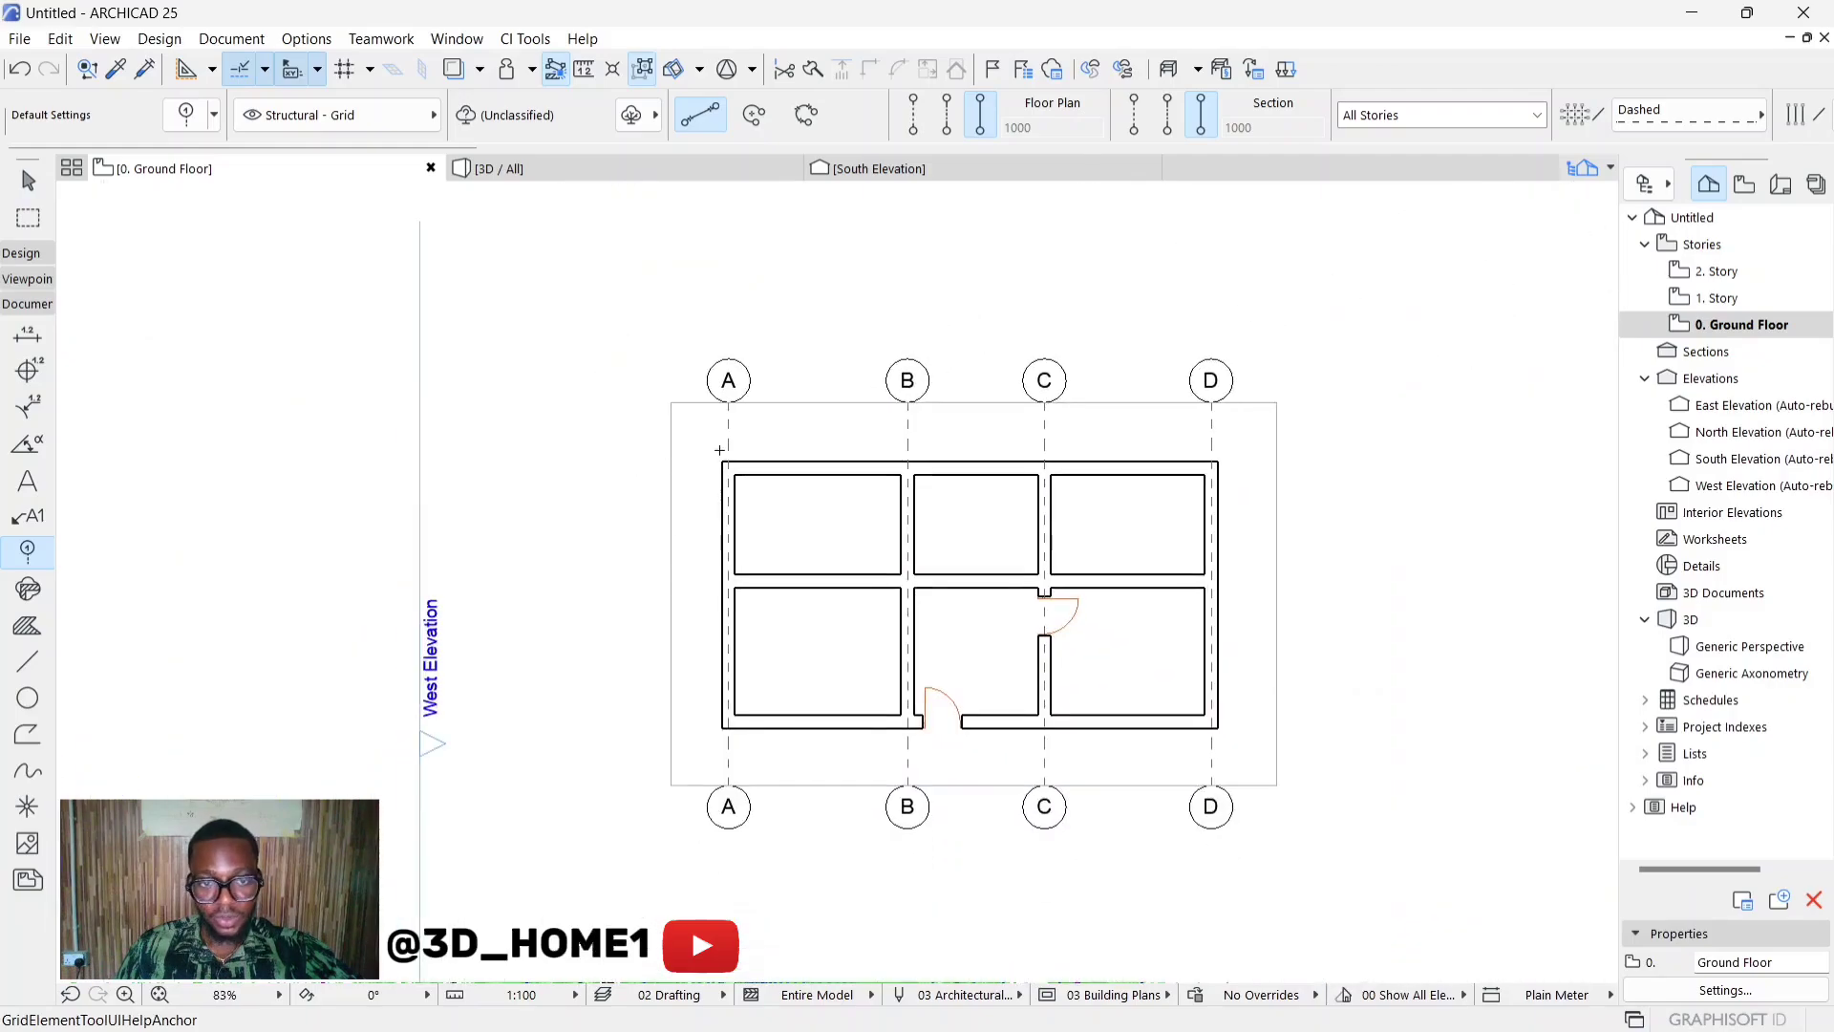
scroll(703, 669, "down", 2)
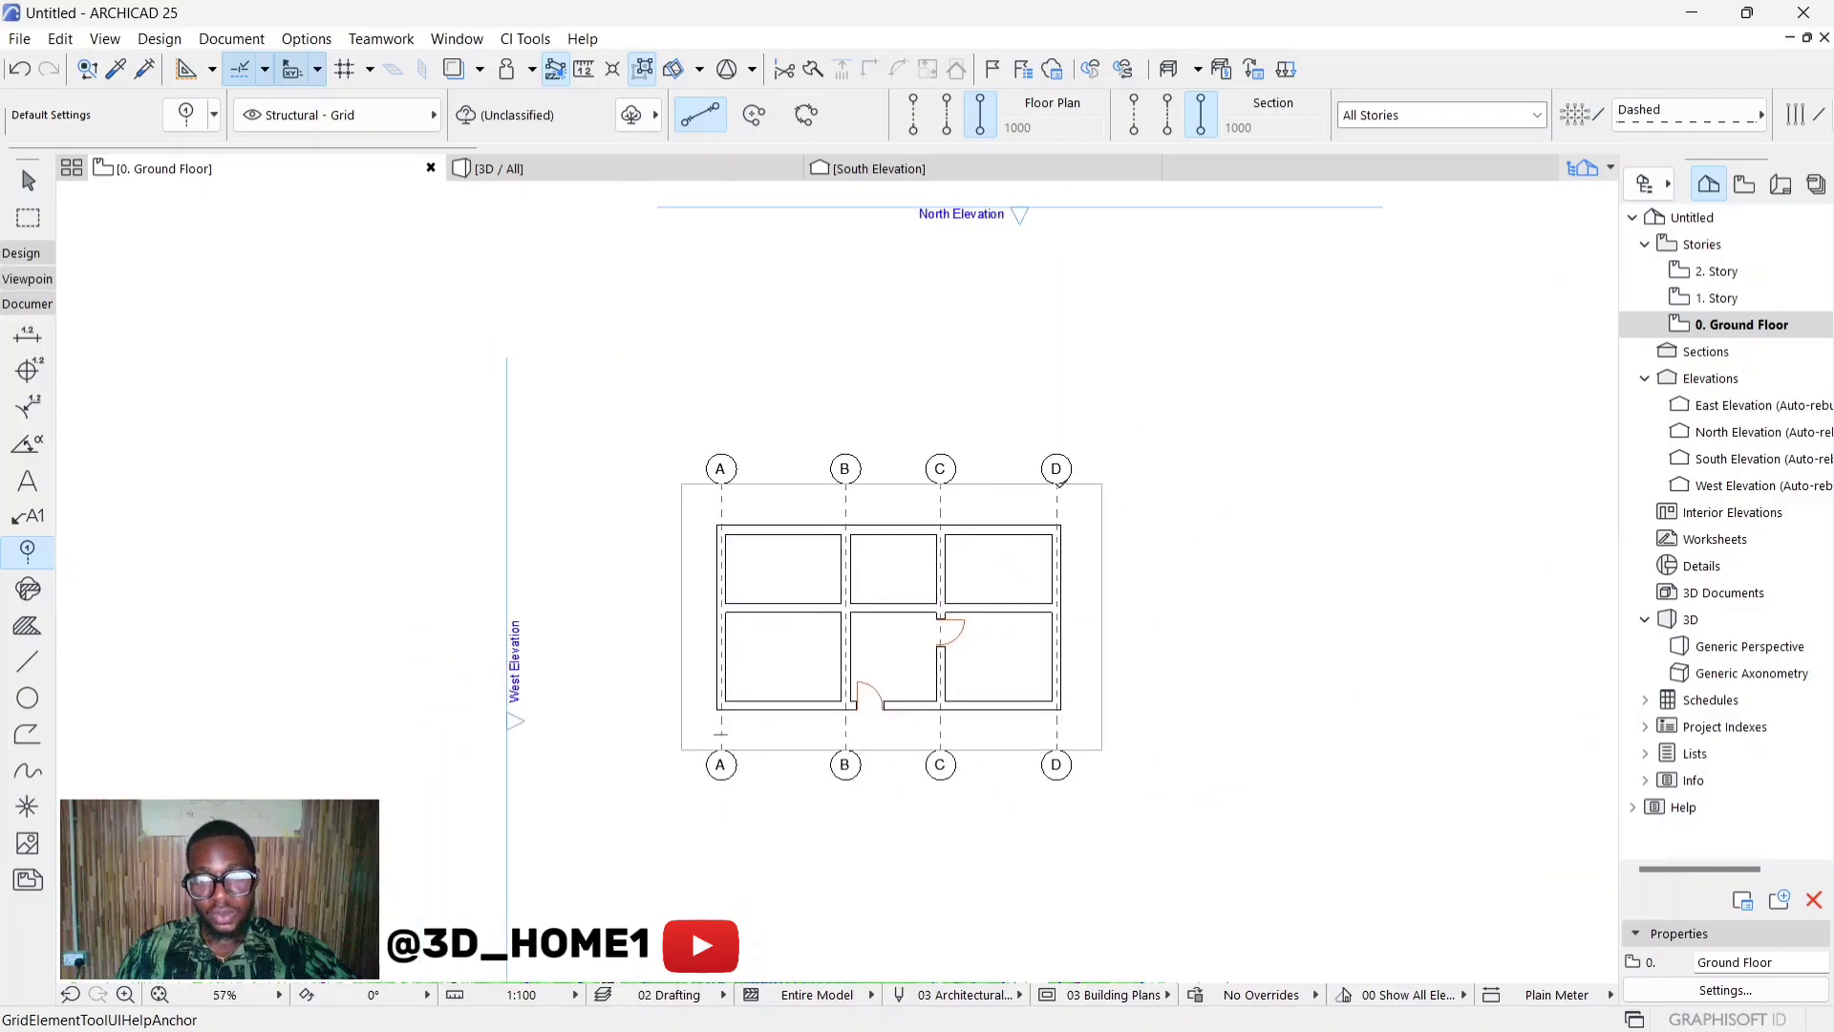
Step: Set the grid element automatic naming style to 1,2,3,... with numbering starting at 1
scroll(1517, 121, "down", 3)
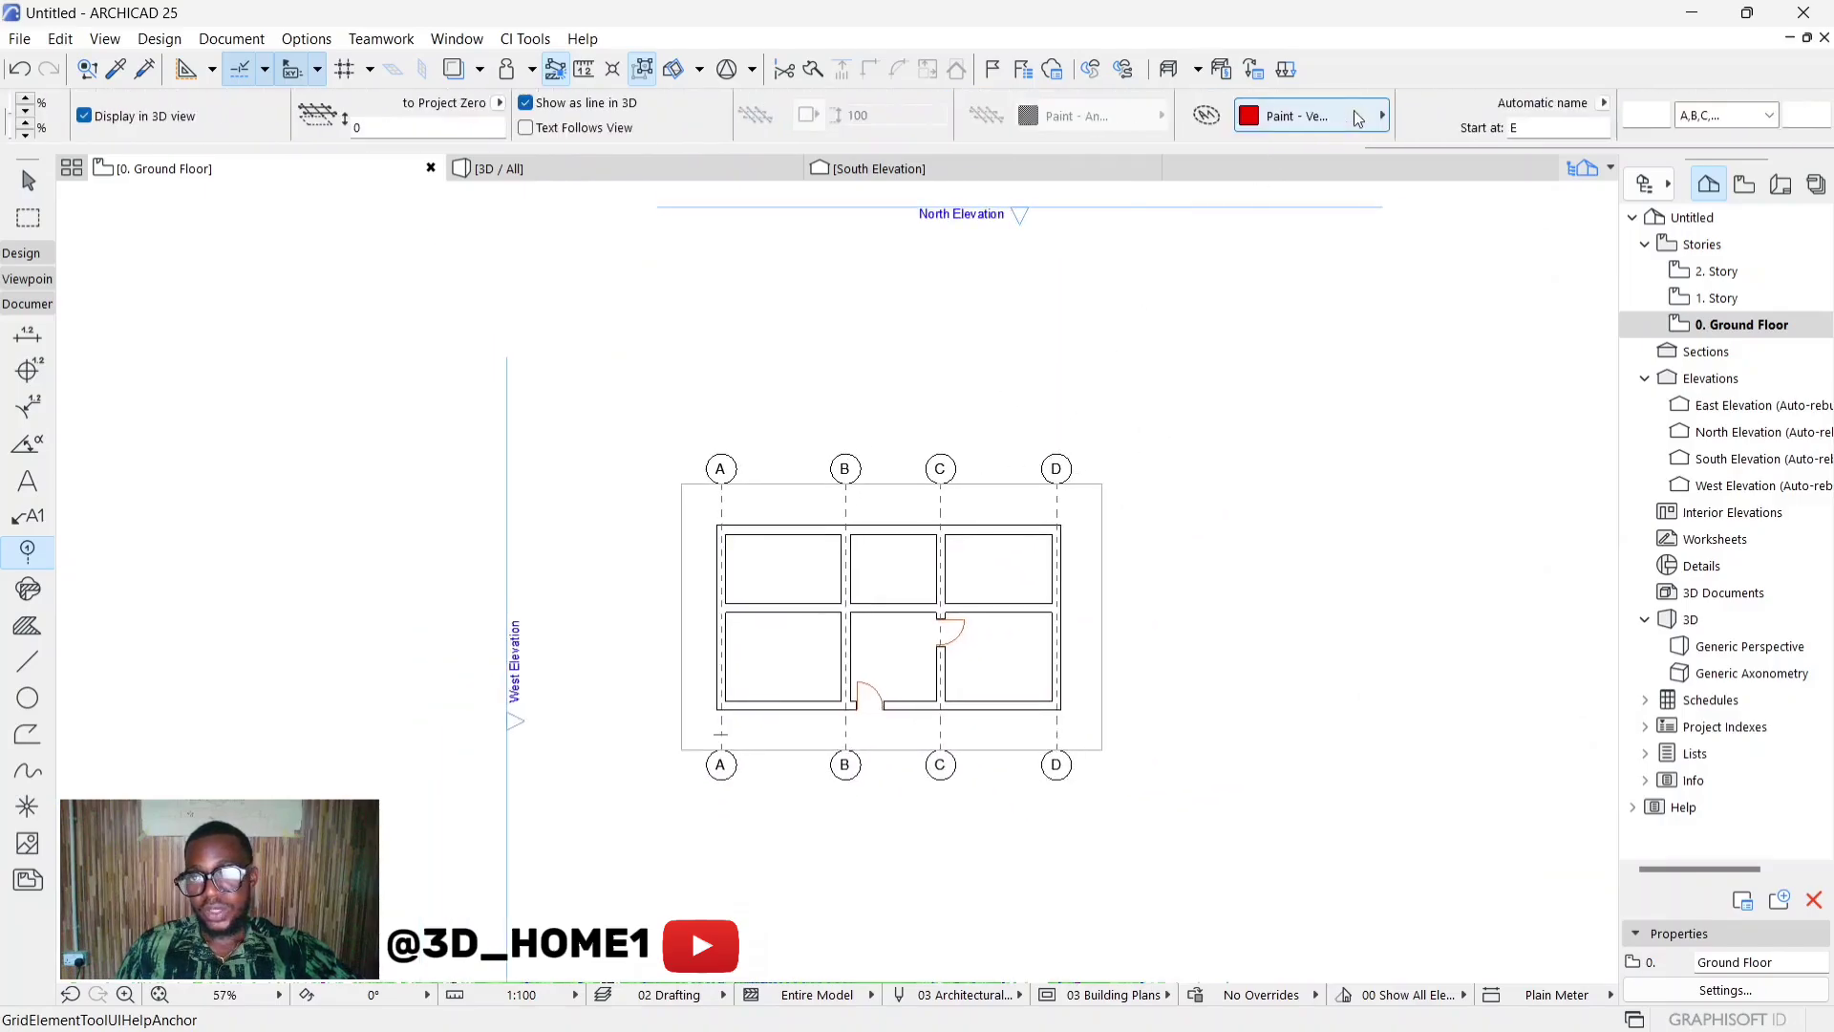
left_click(1709, 116)
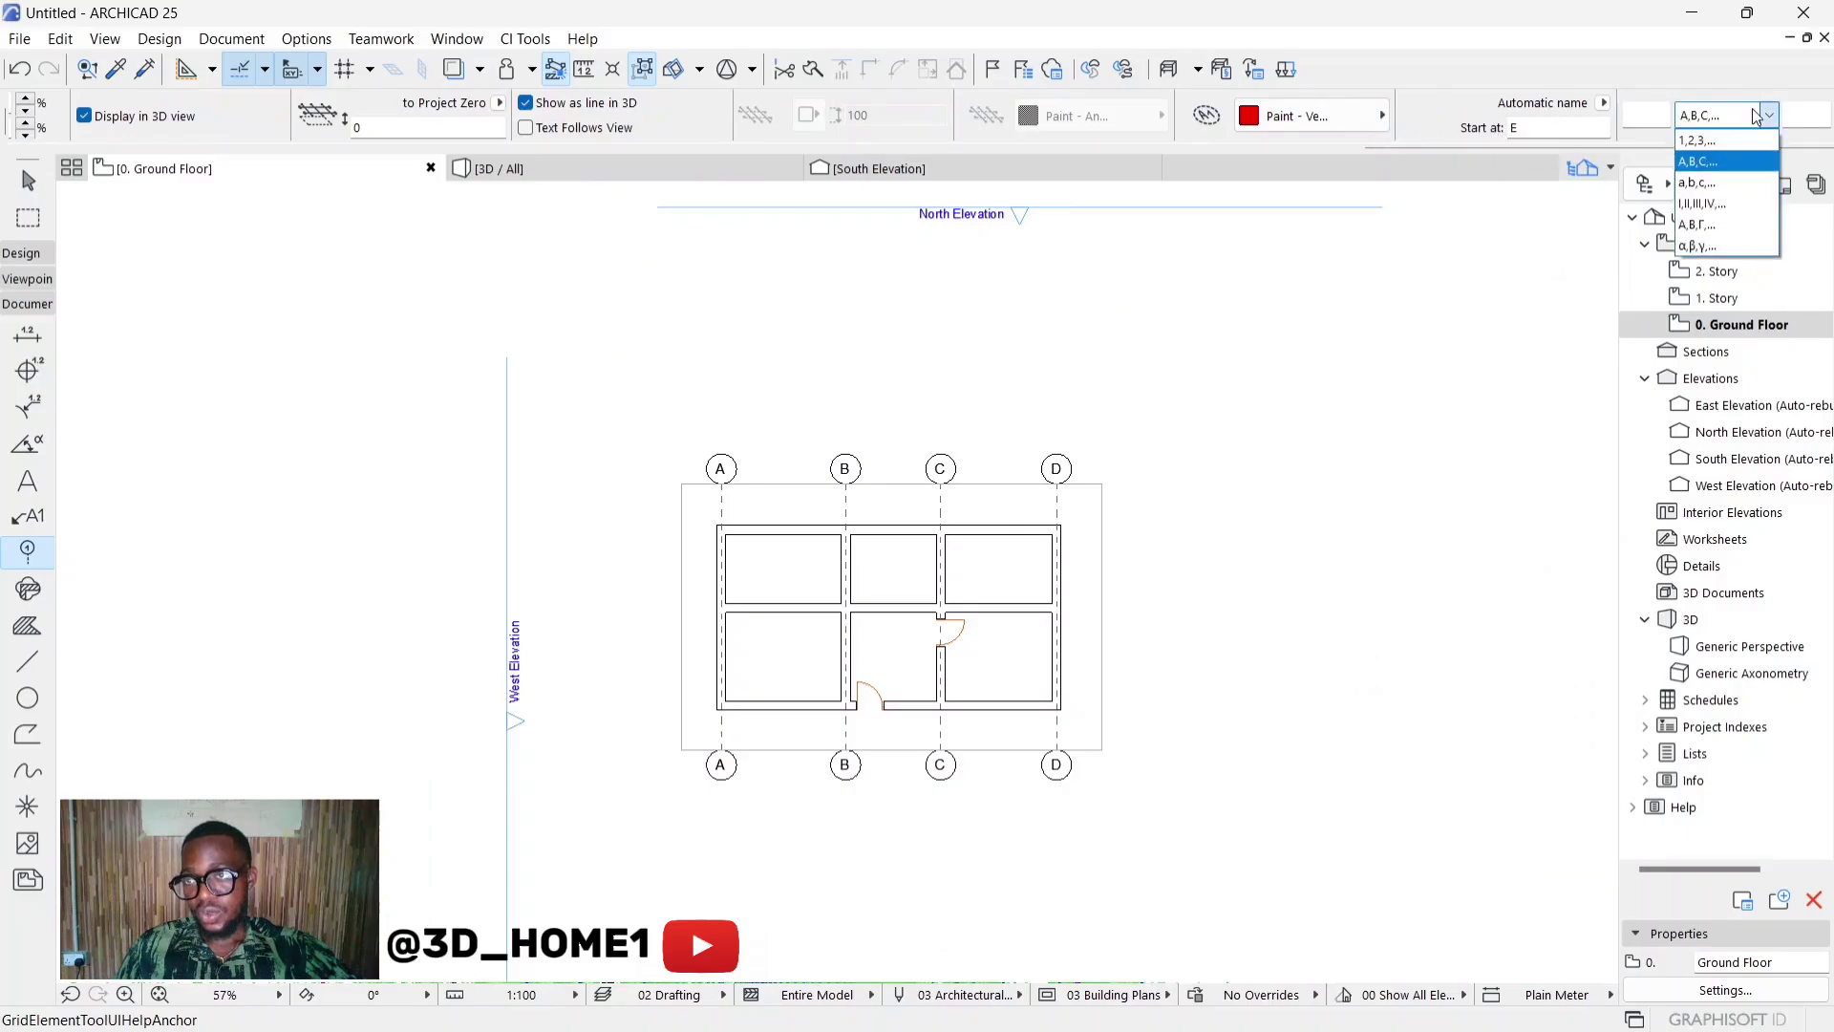
left_click(1705, 140)
left_click(1549, 130)
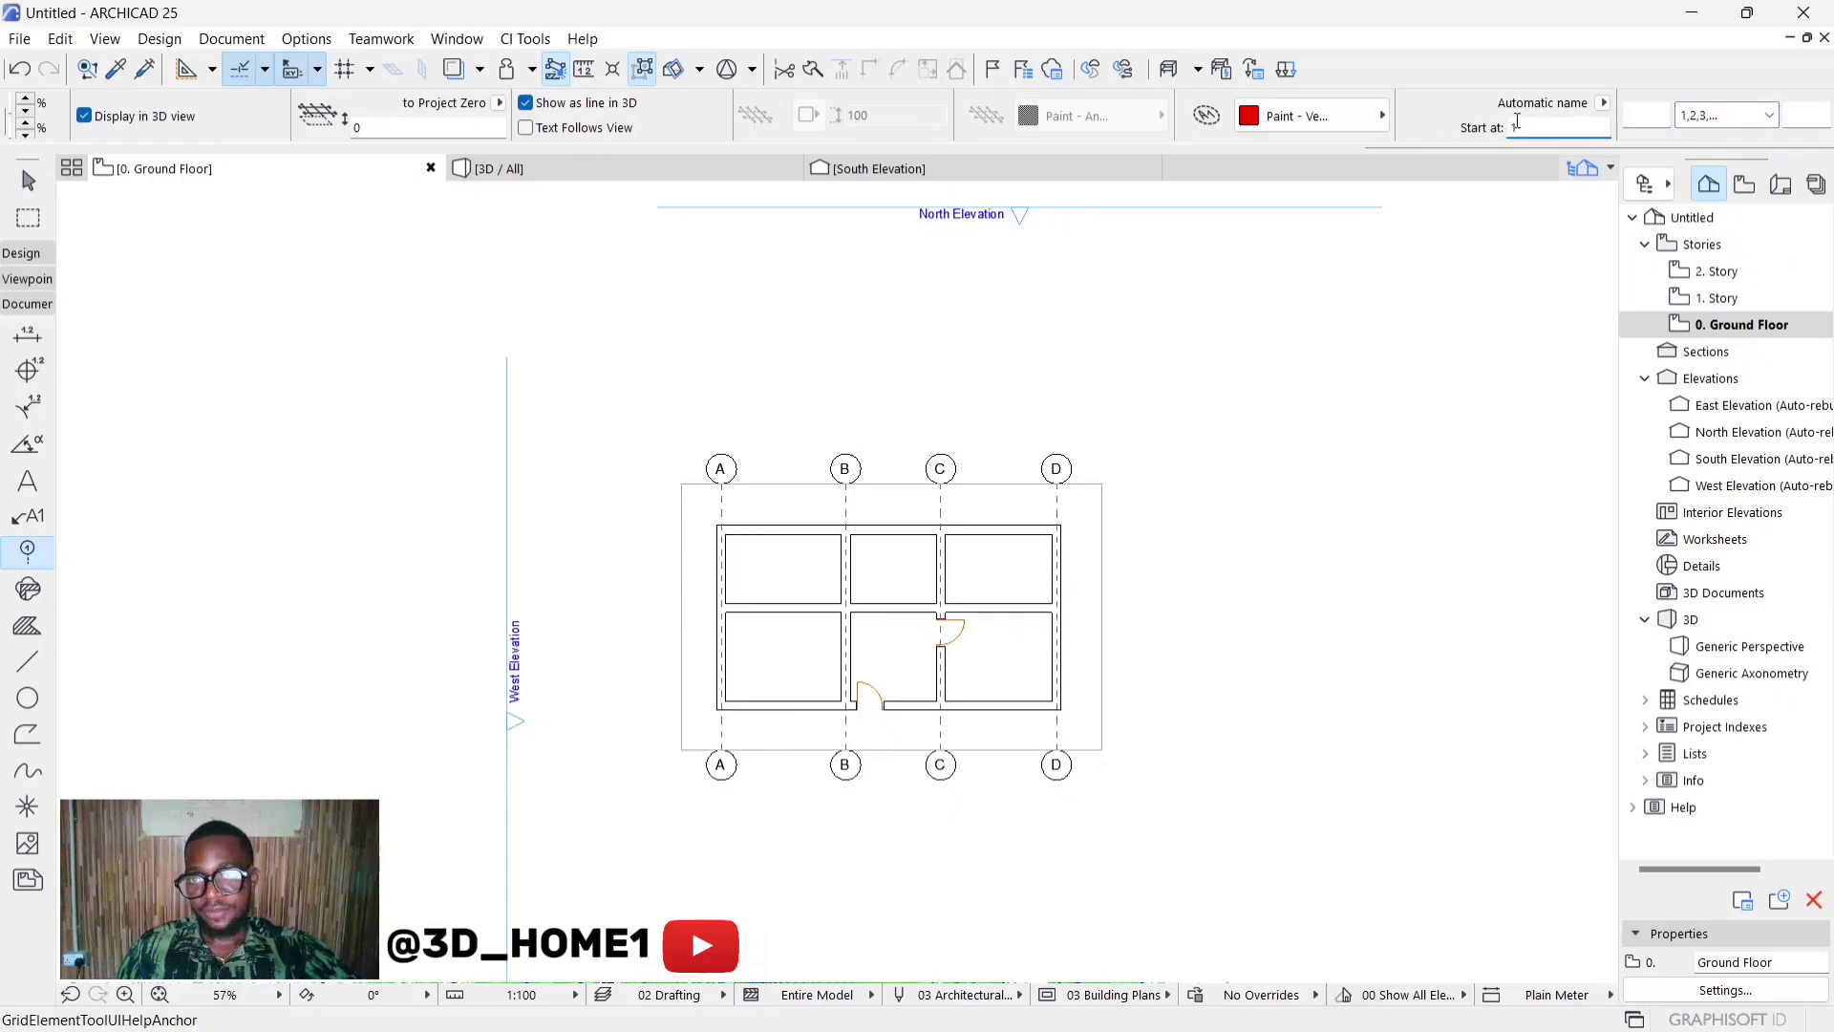
Step: Place a horizontal grid line along the centre of the upper exterior wall, between the boundary rectangle's left and right edges
scroll(706, 554, "up", 5)
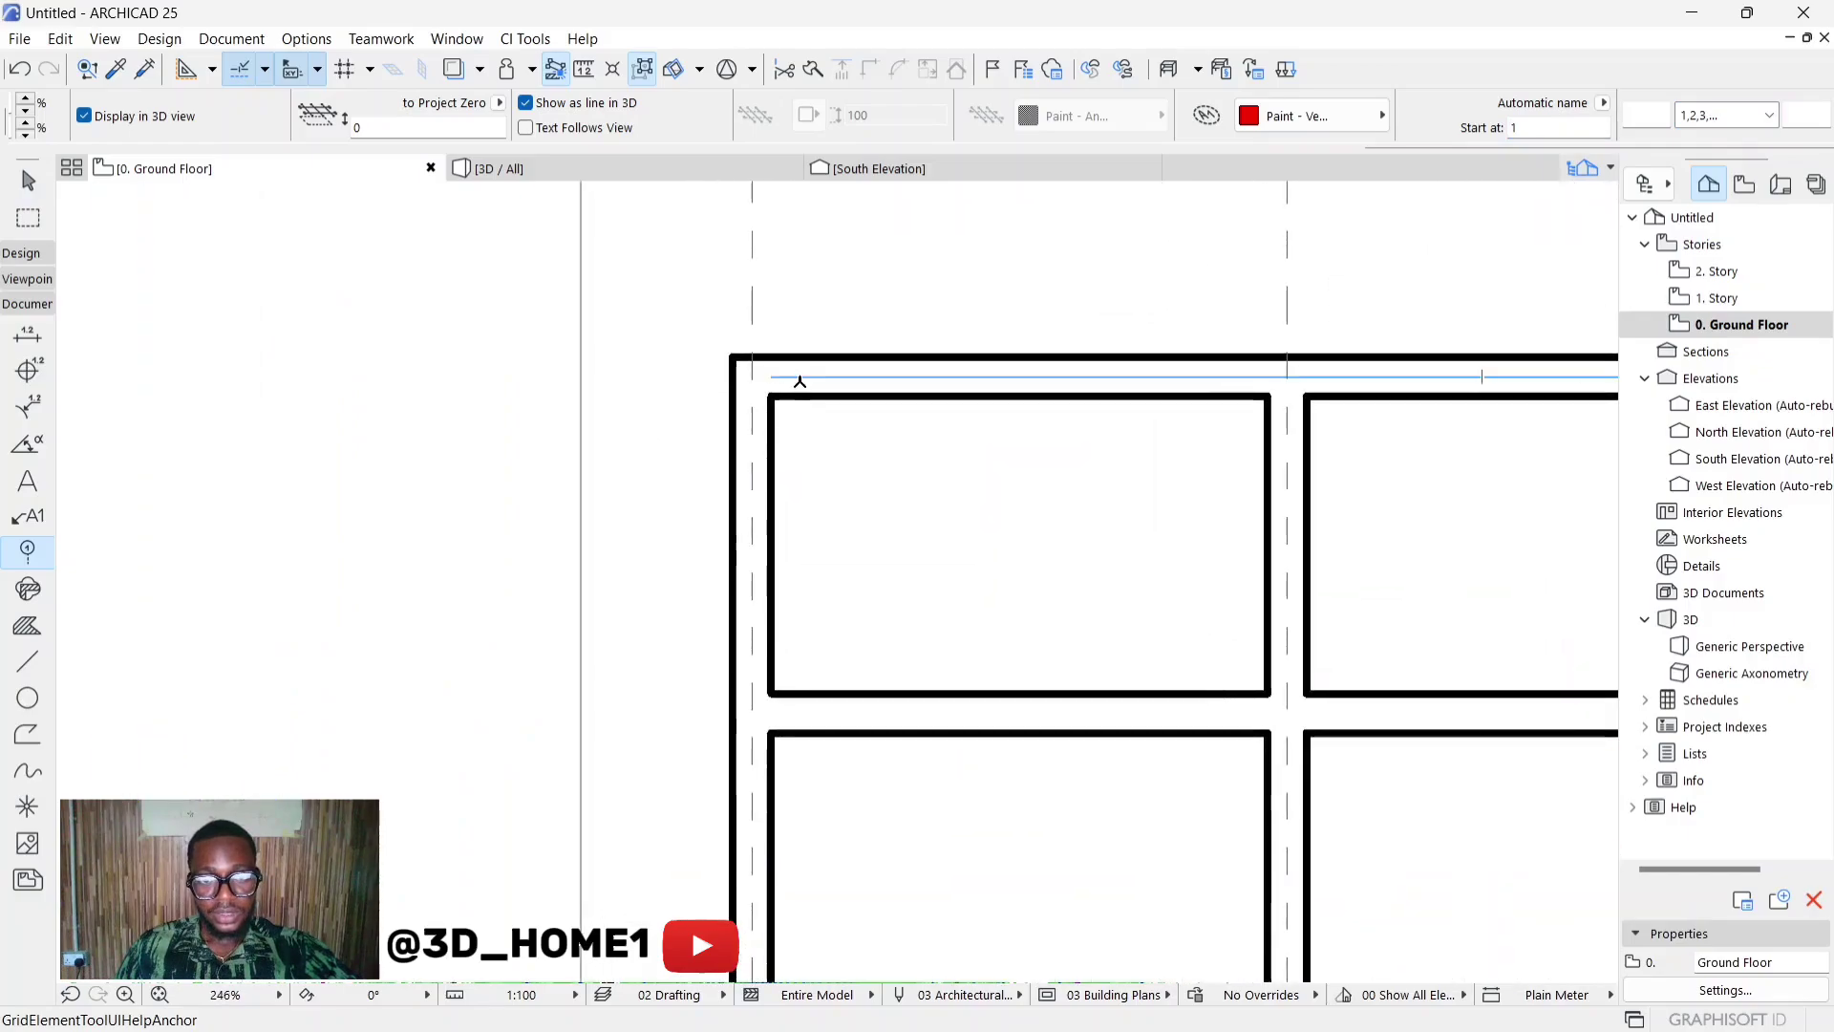
scroll(800, 381, "down", 2)
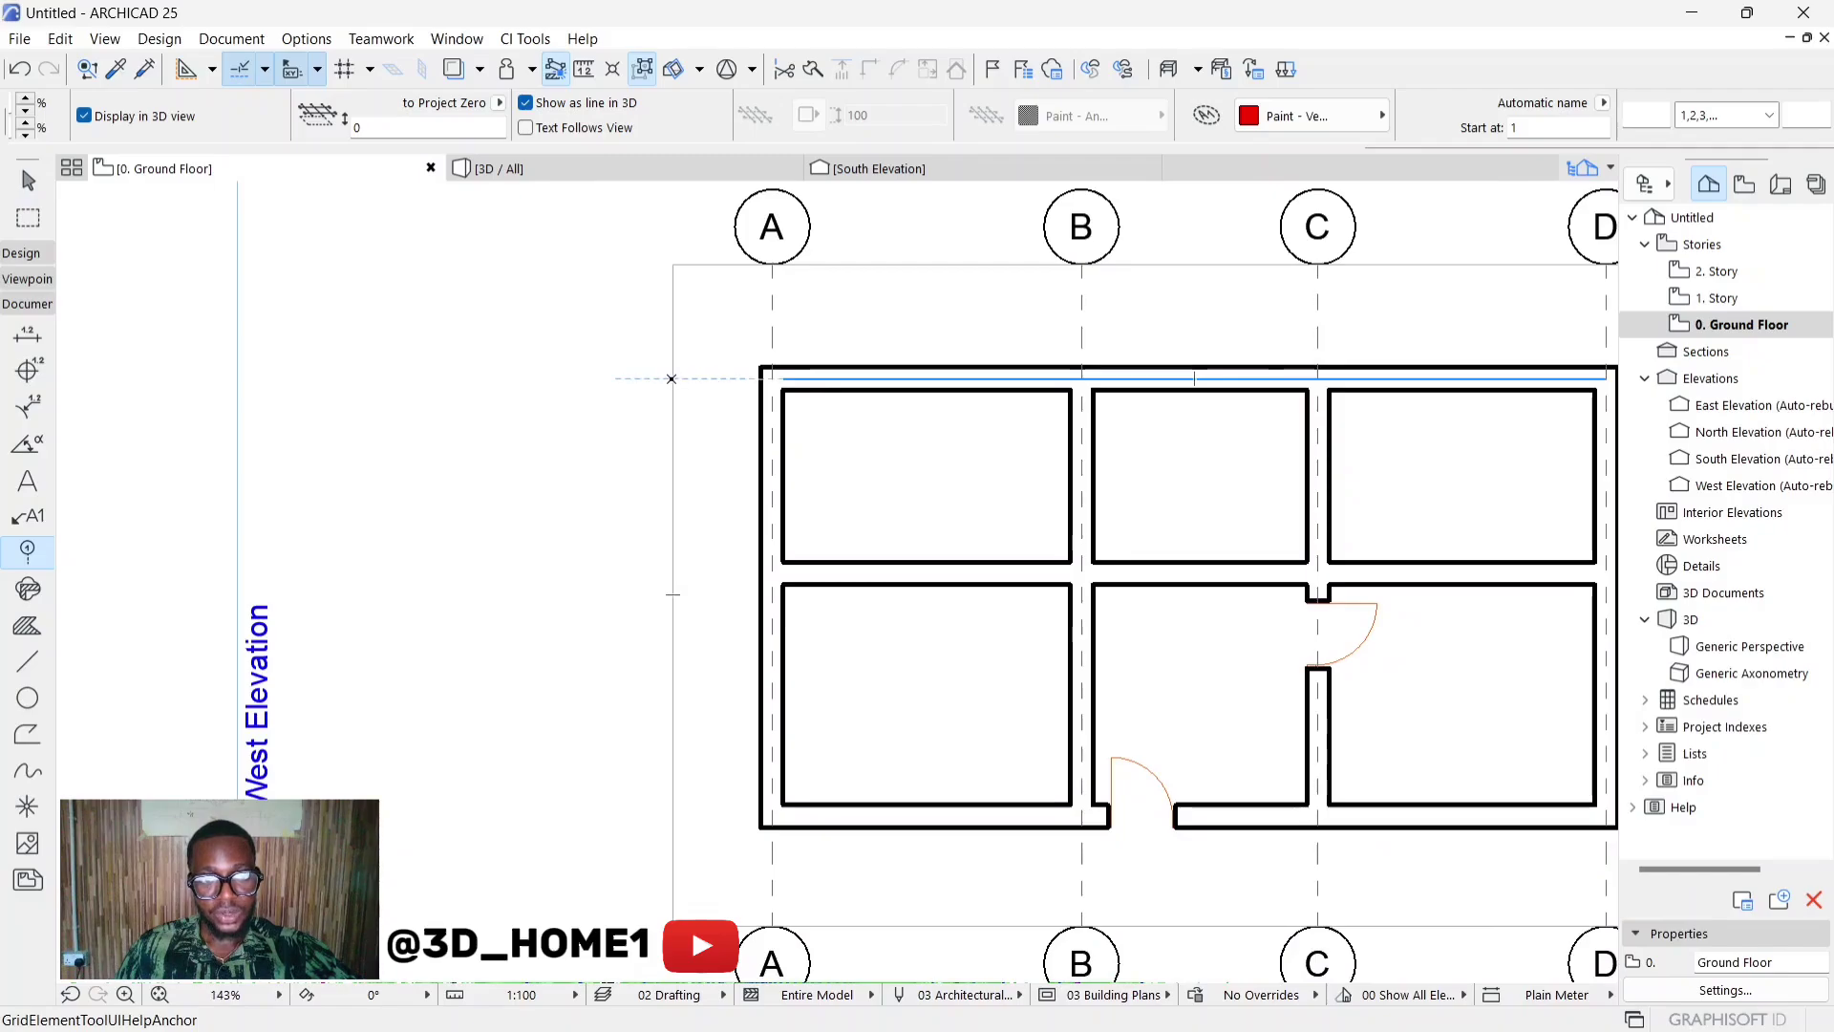
left_click(673, 379)
scroll(669, 379, "down", 2)
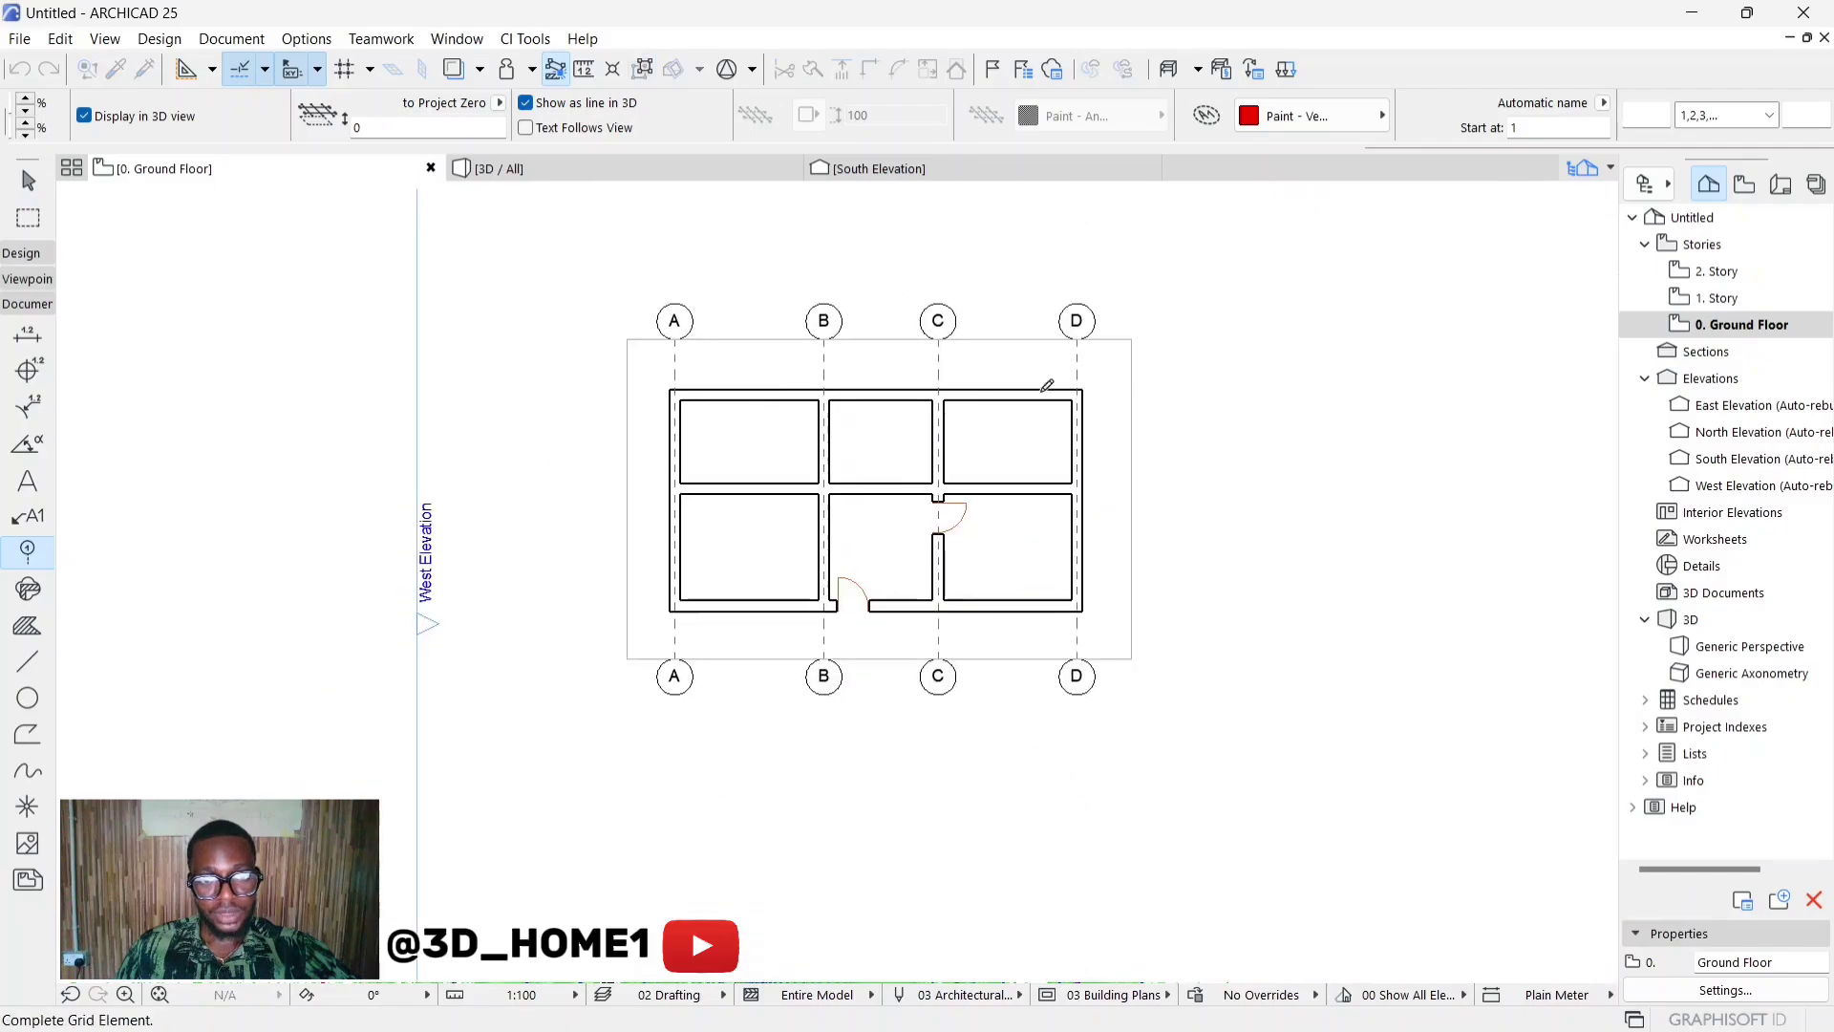
left_click(1133, 392)
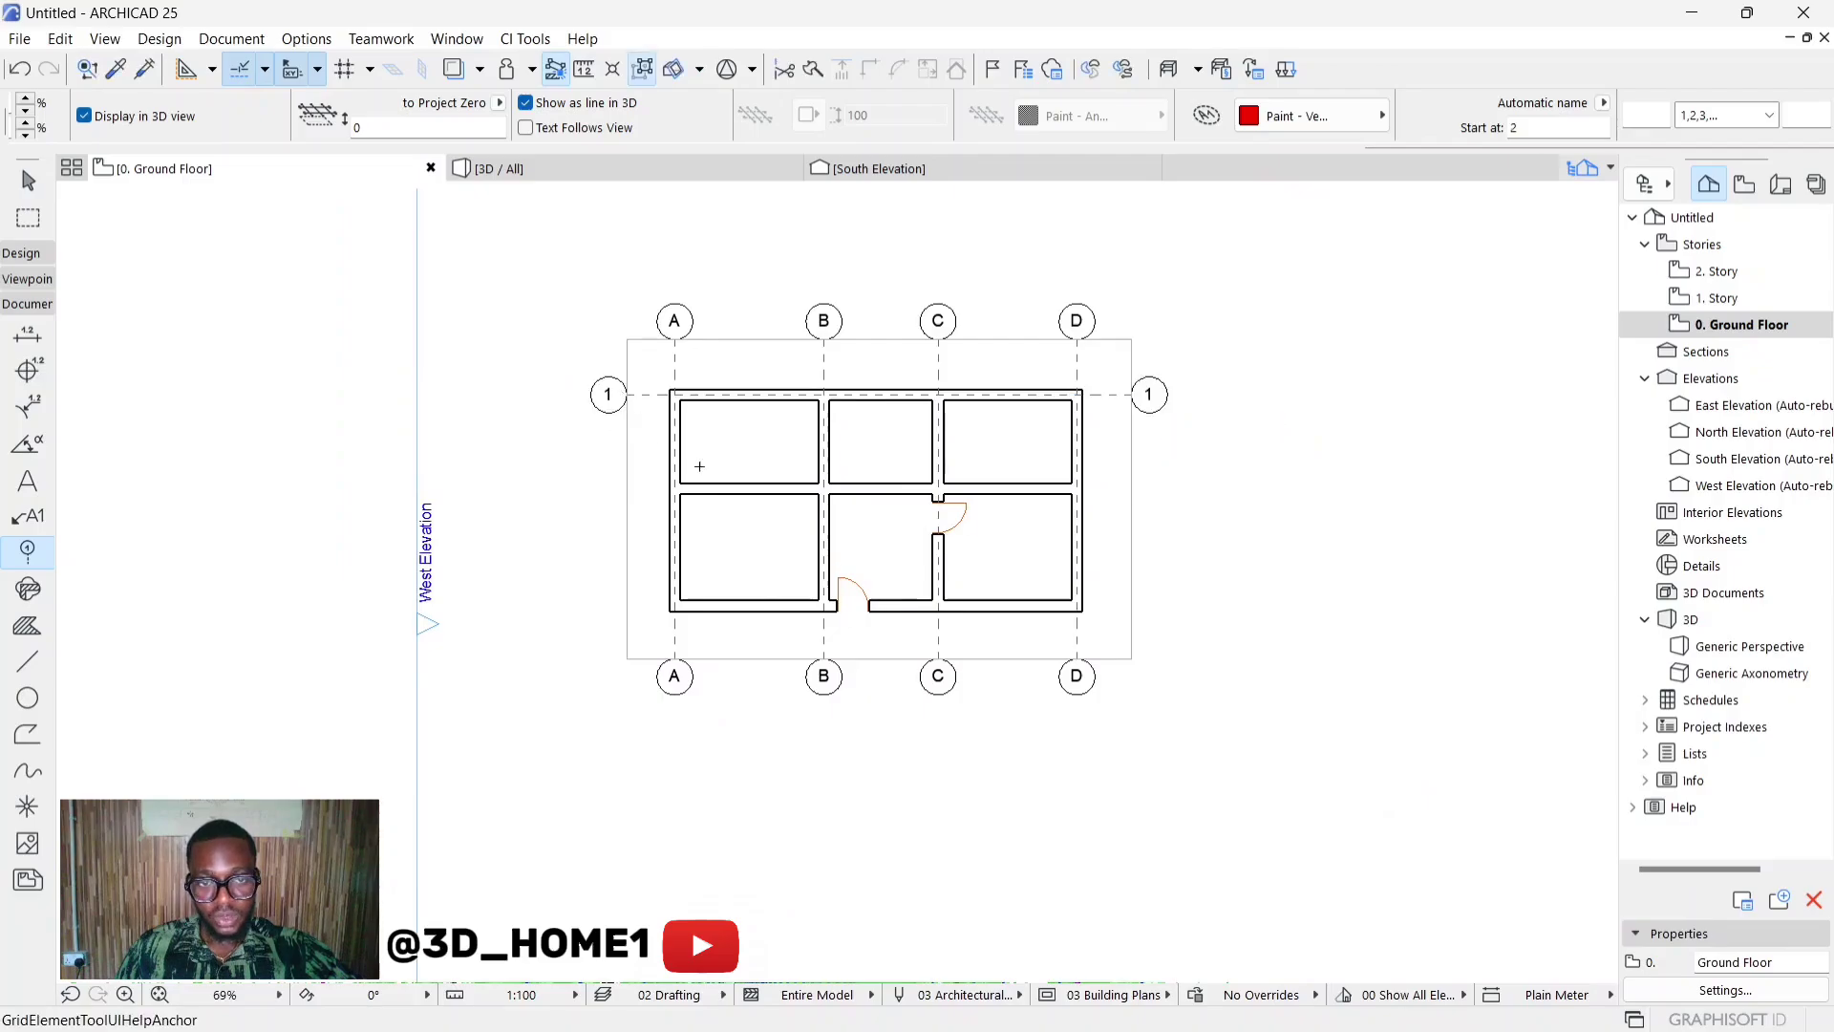
Step: Place a horizontal grid line along the centre of the middle horizontal partition, between the boundary rectangle's left and right edges
scroll(698, 477, "up", 5)
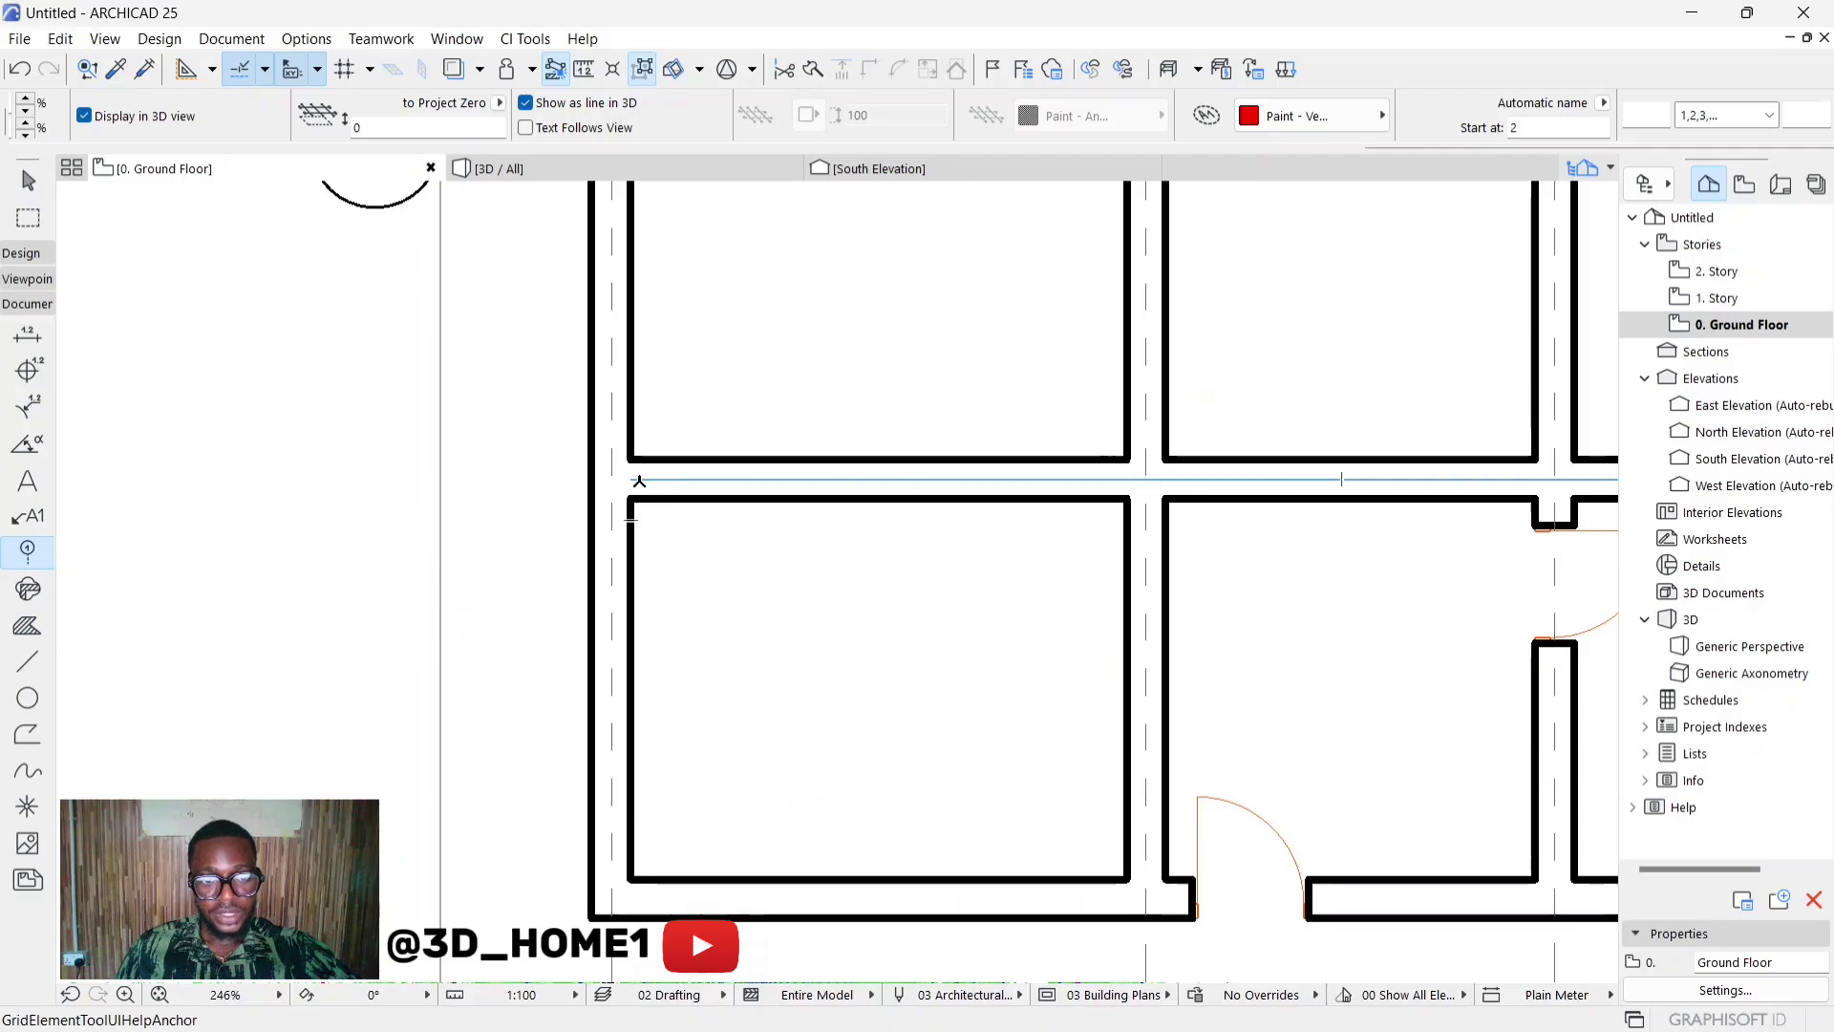
scroll(633, 479, "down", 2)
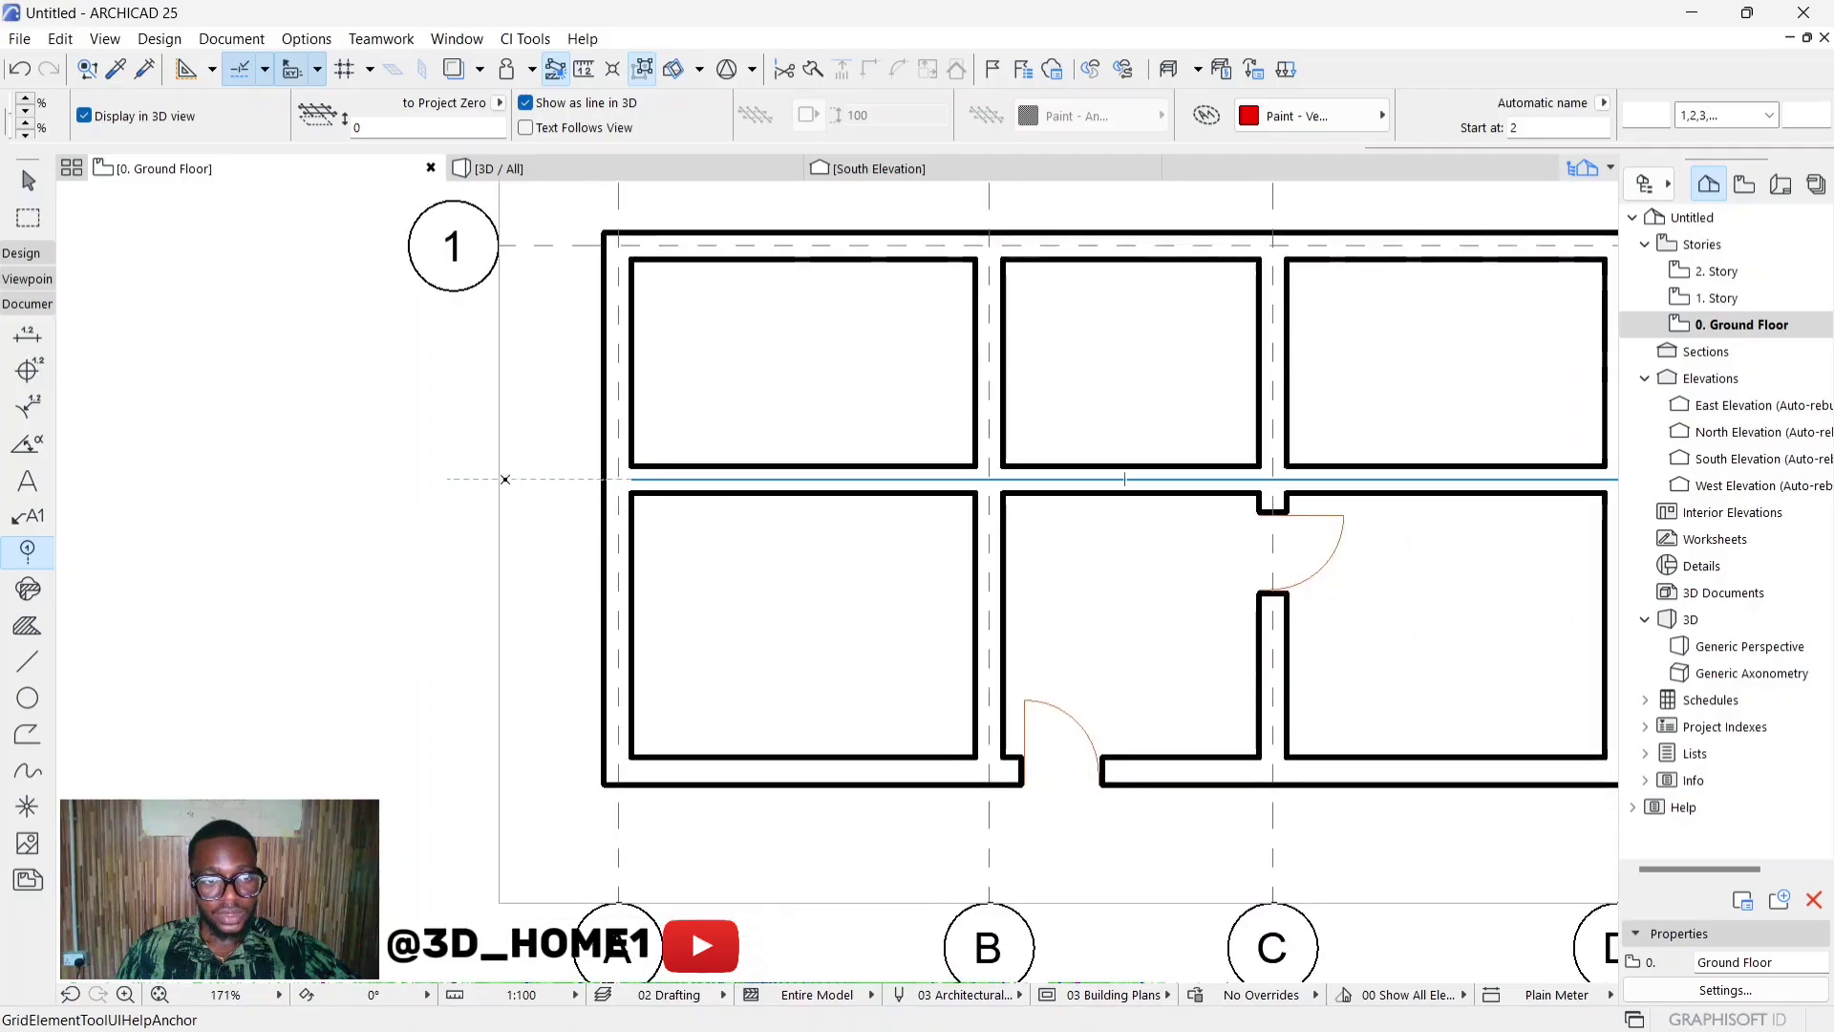
left_click(502, 479)
scroll(503, 479, "down", 4)
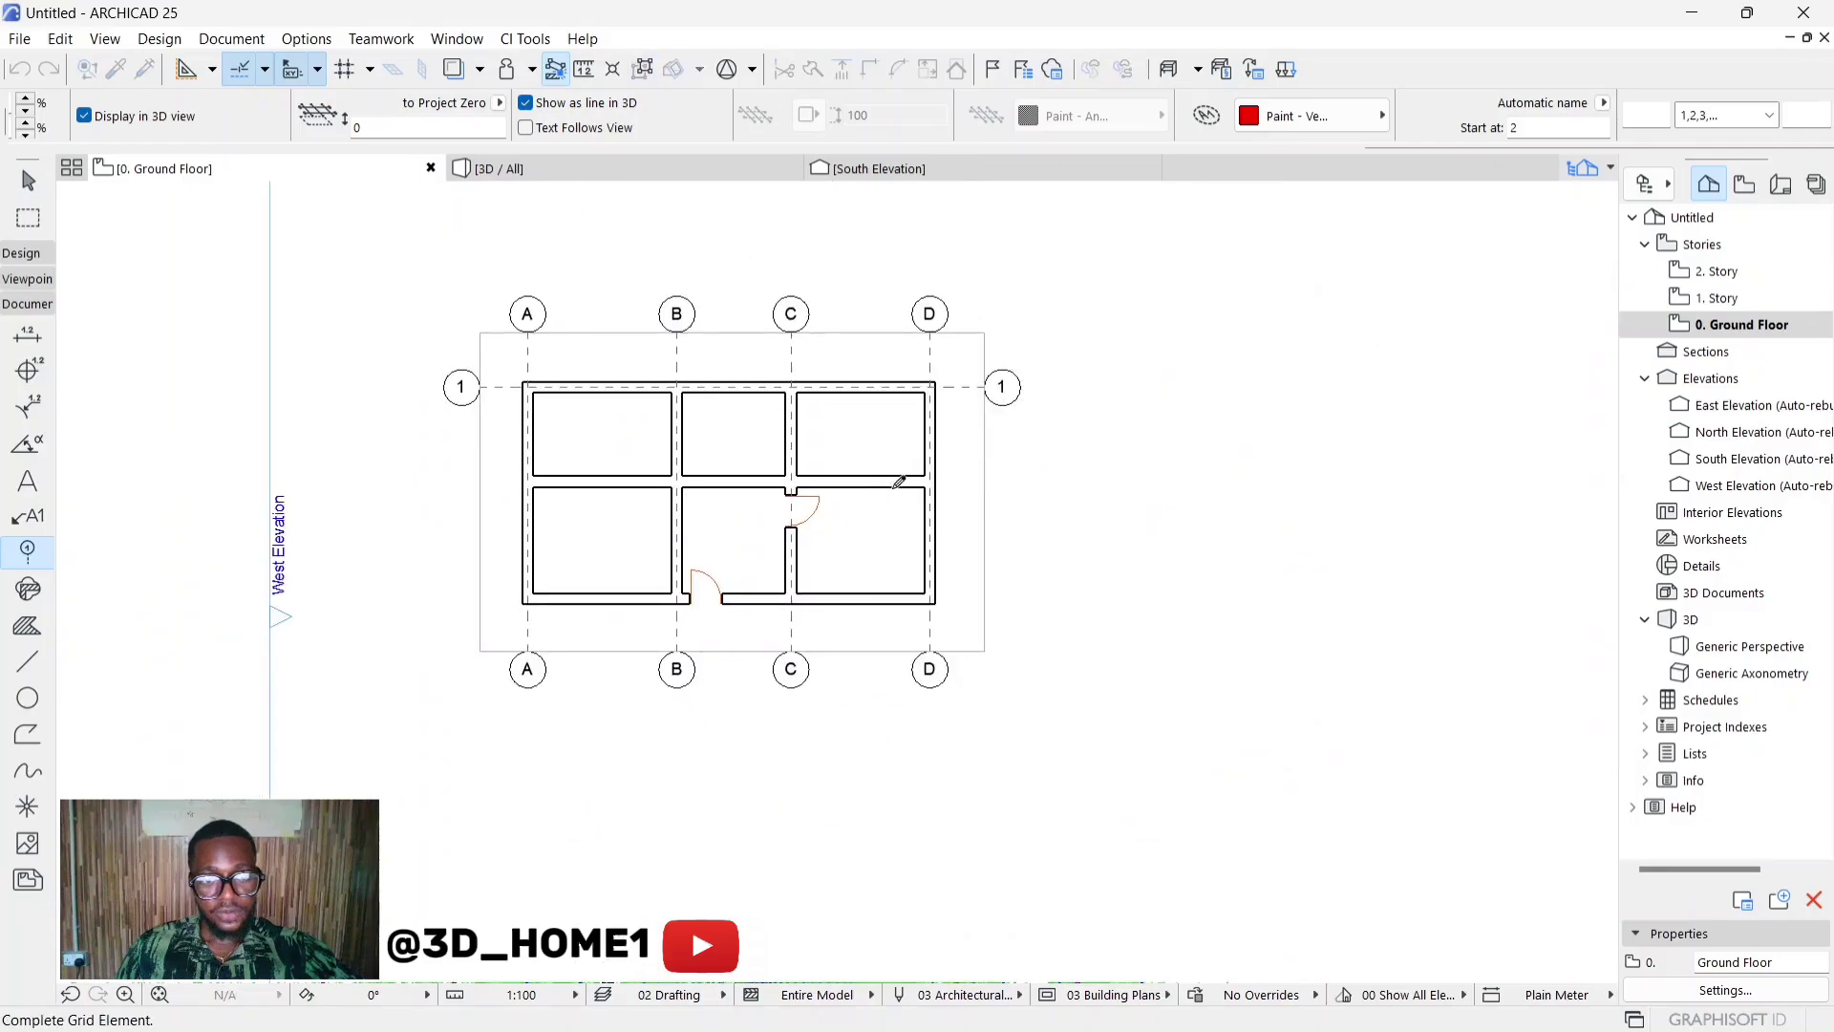
left_click(990, 479)
Step: Place a horizontal grid line along the centre of the lower exterior wall, between the boundary rectangle's left and right edges
scroll(606, 634, "up", 8)
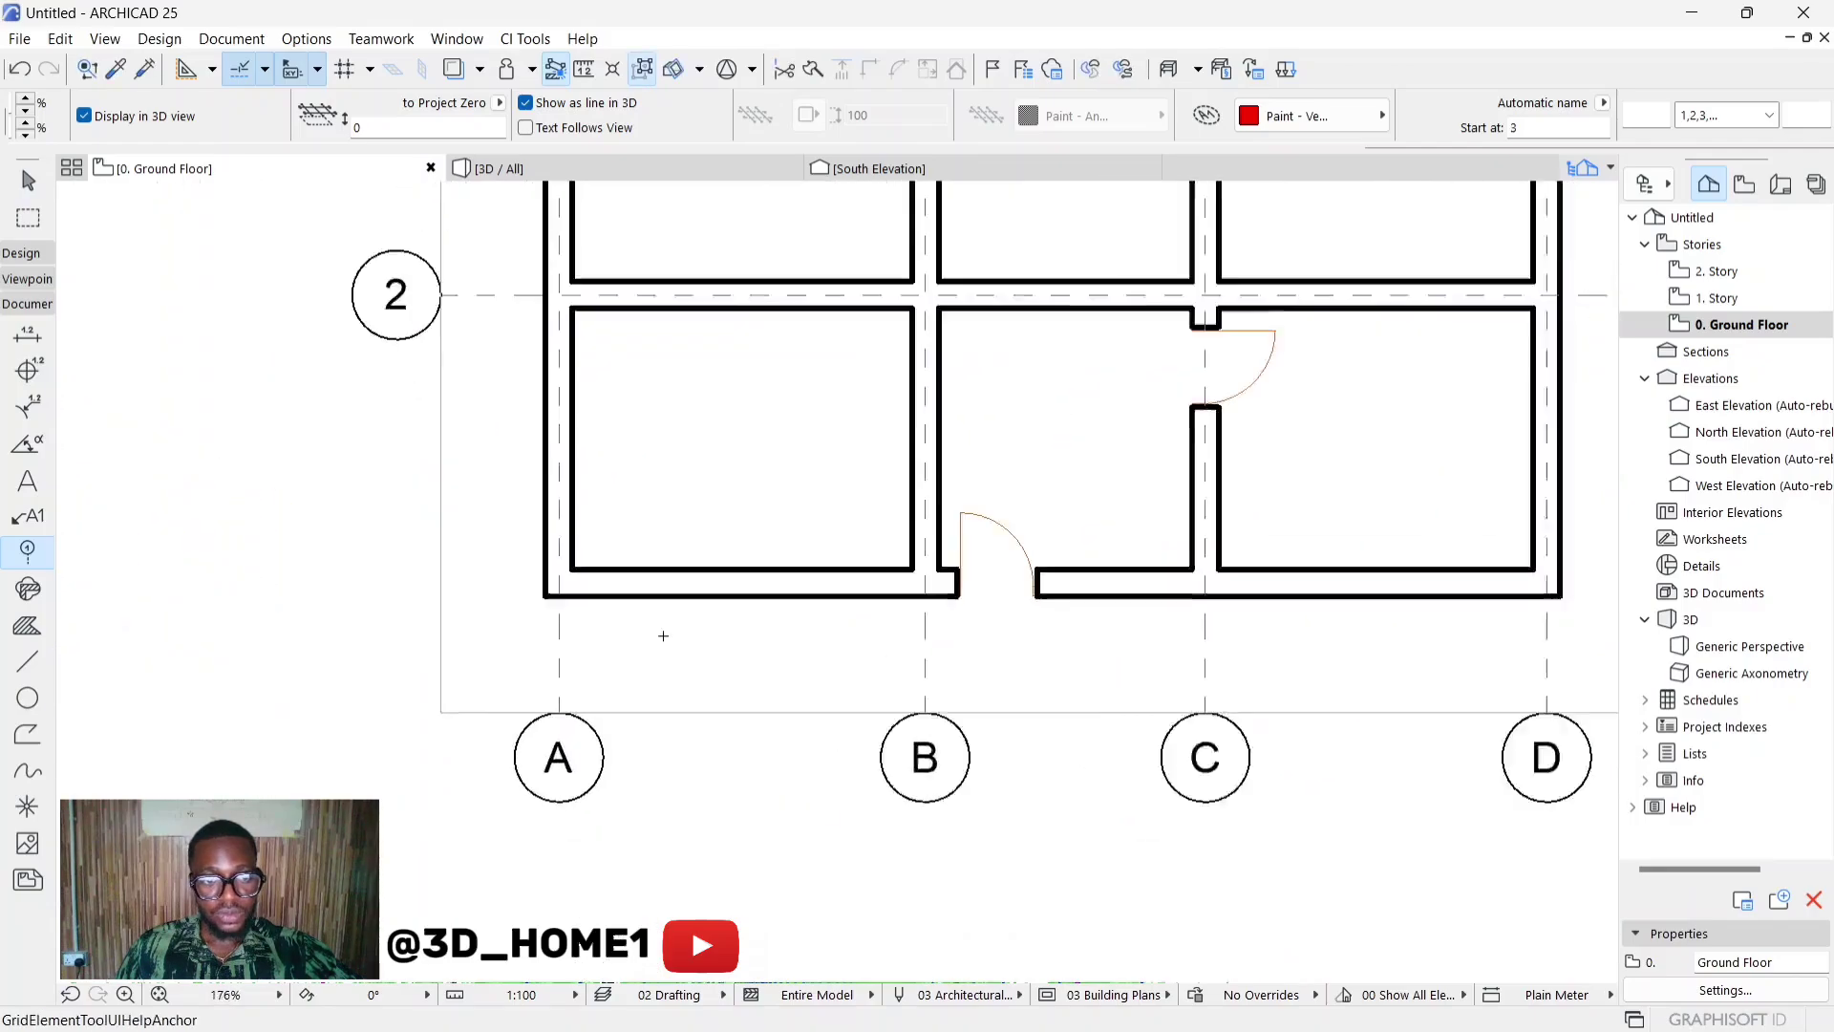
scroll(624, 551, "up", 4)
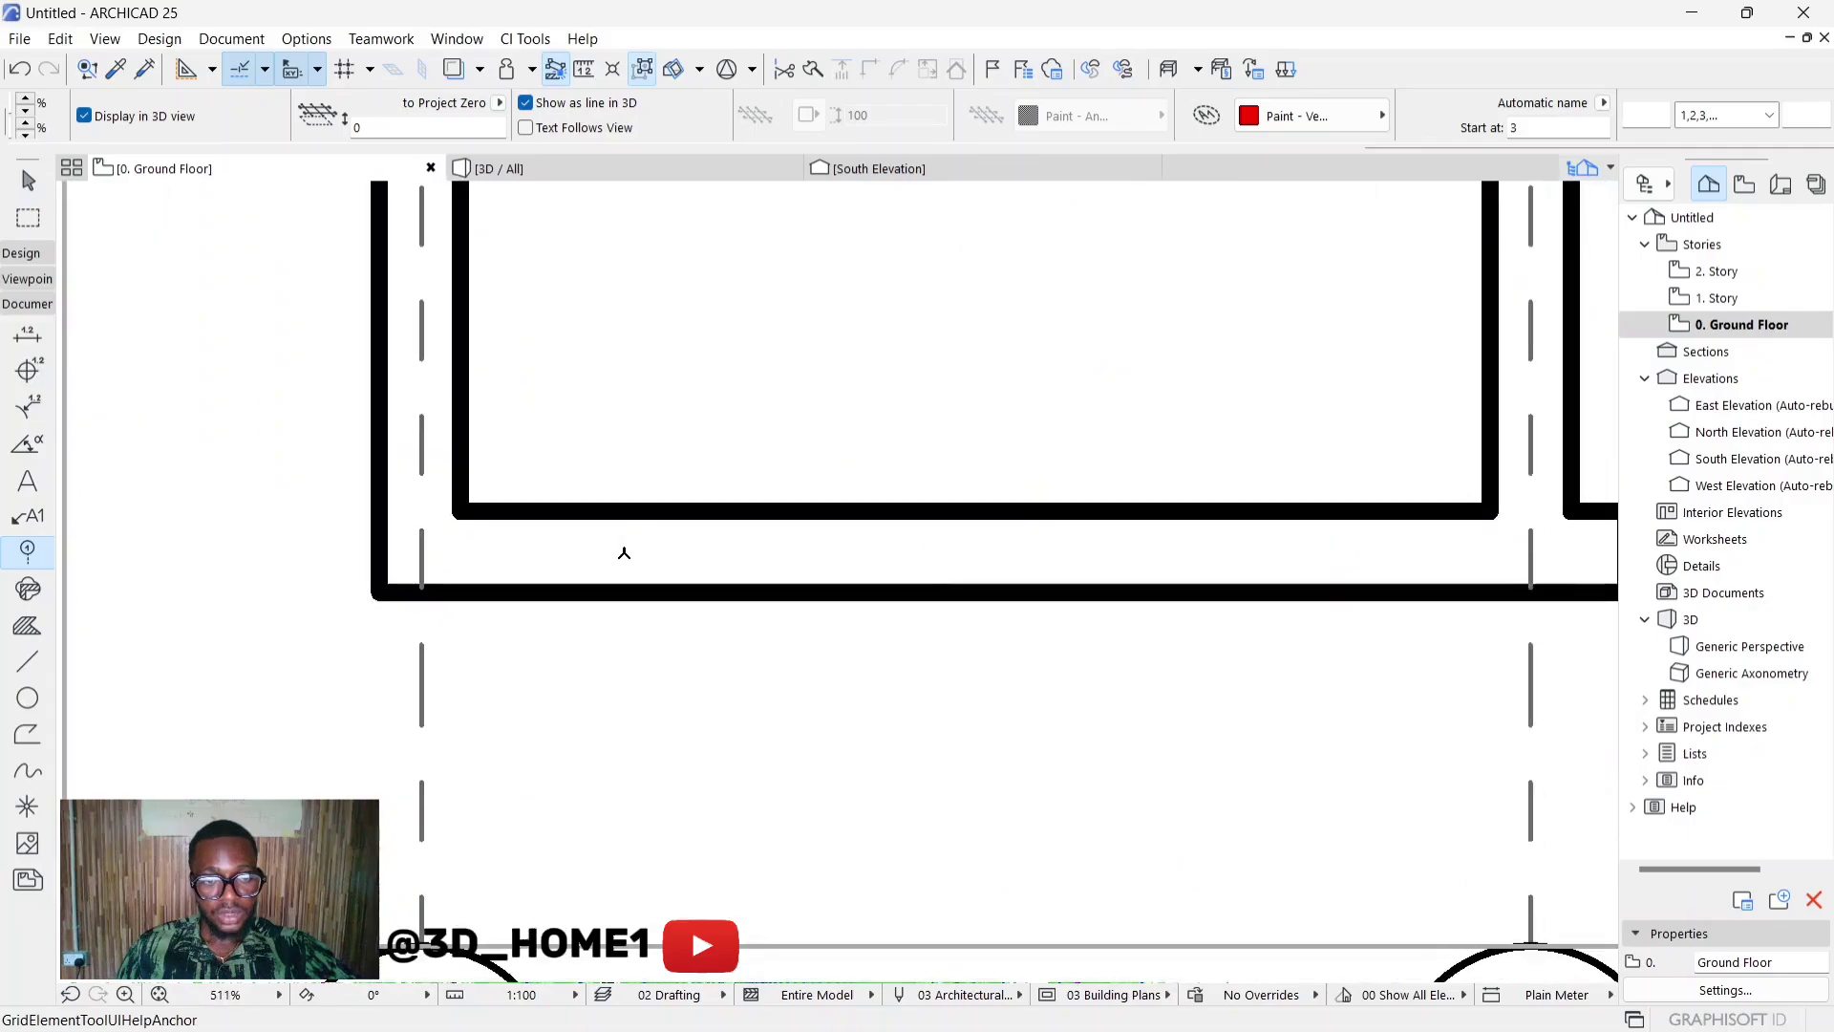
scroll(624, 552, "down", 6)
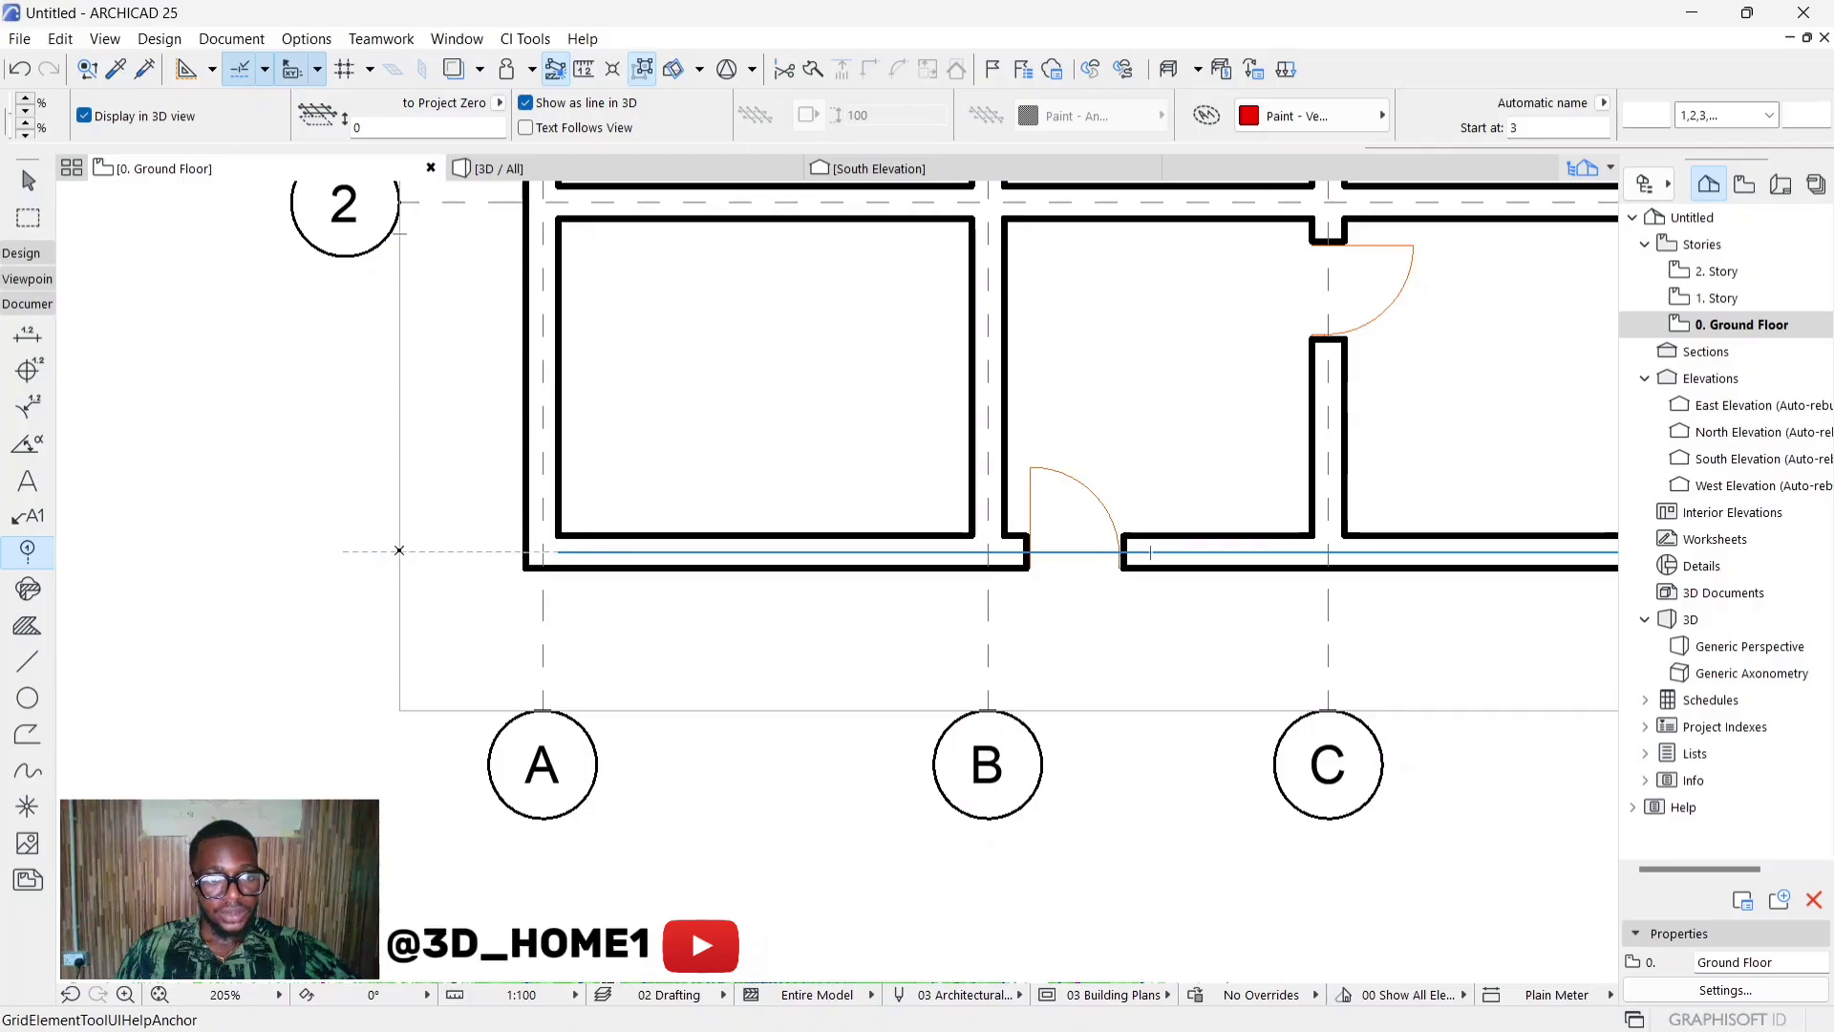
left_click(400, 550)
scroll(400, 551, "down", 4)
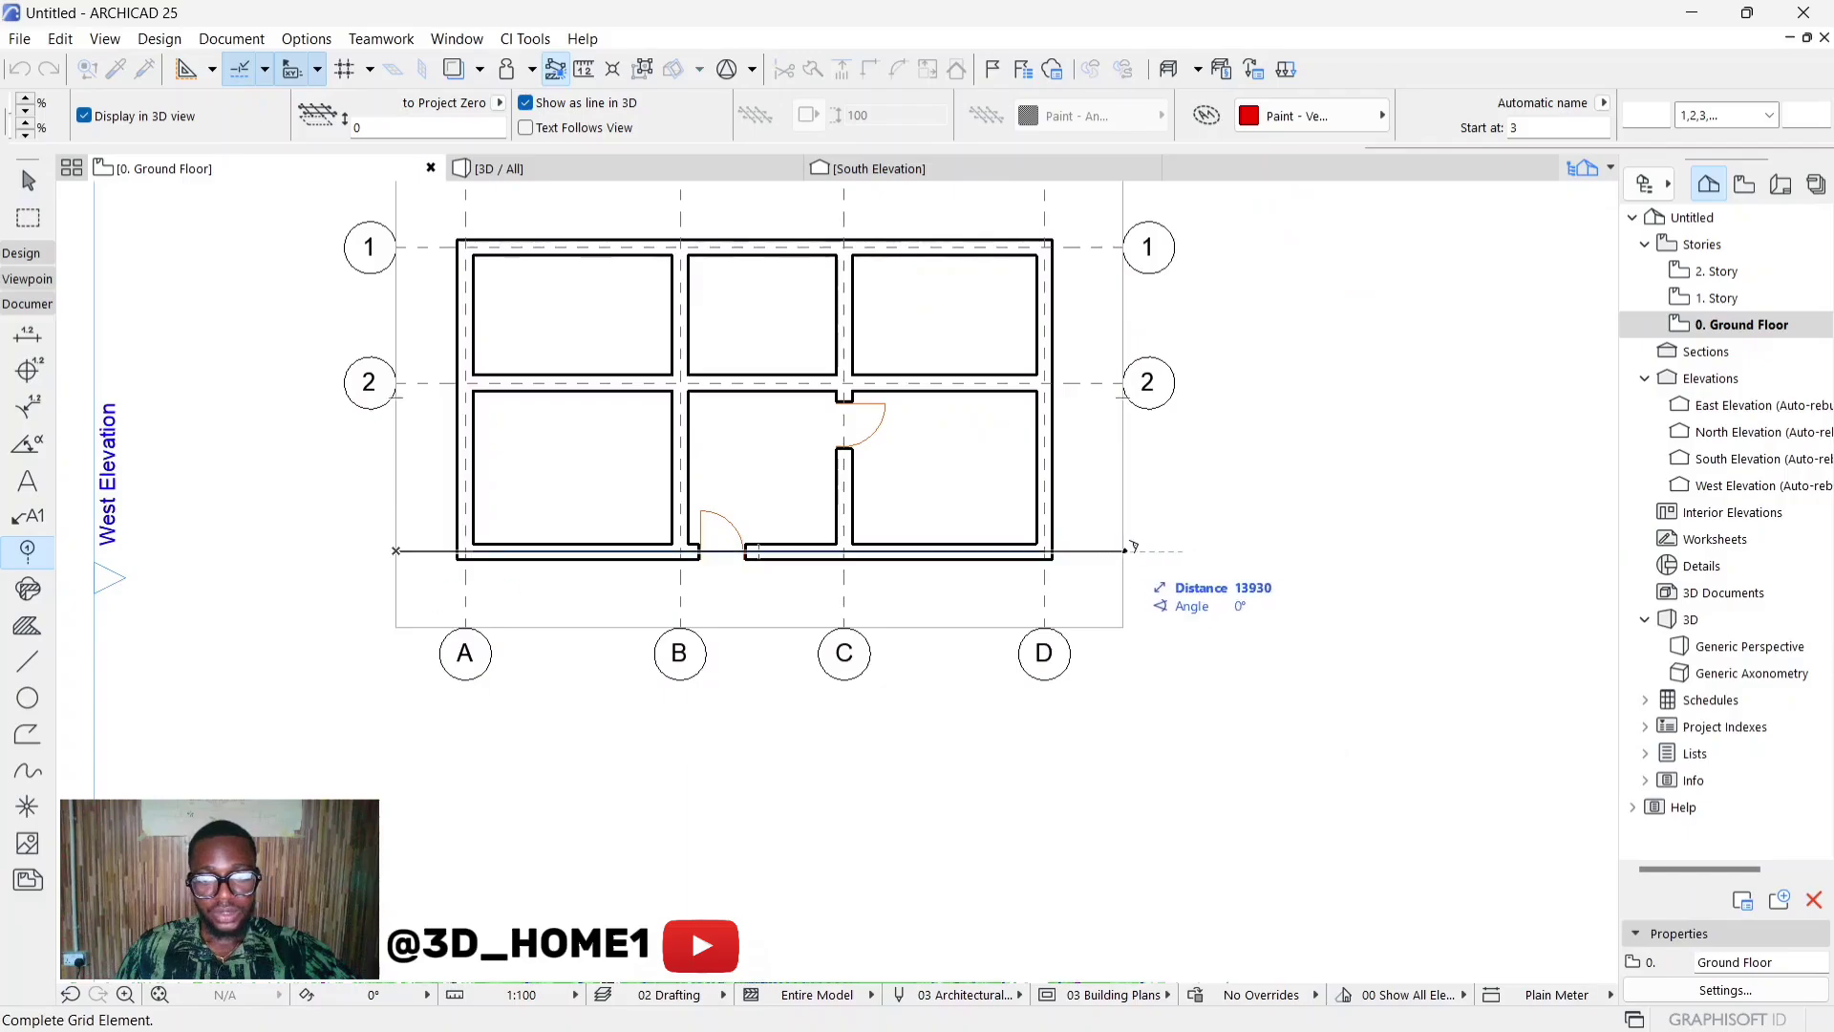
left_click(1131, 550)
Step: End grid placement and delete the boundary rectangle around the plan
scroll(1127, 467, "down", 3)
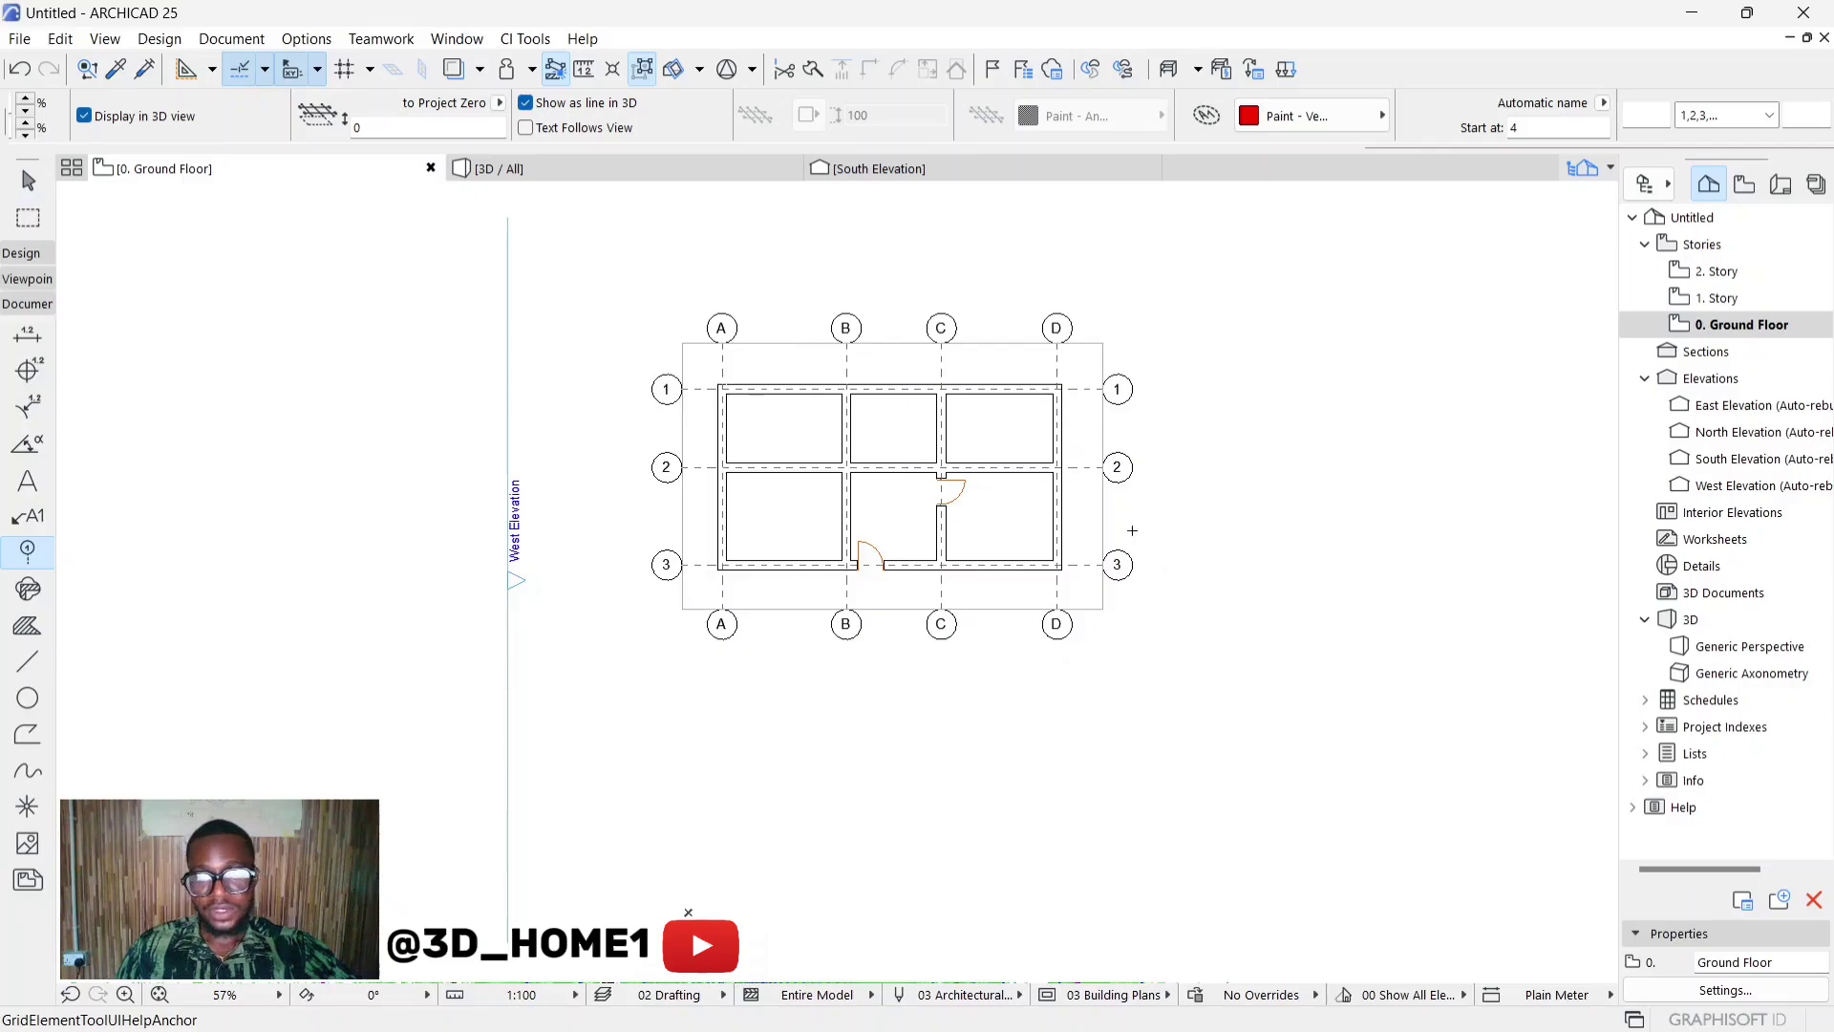
scroll(1117, 388, "up", 2)
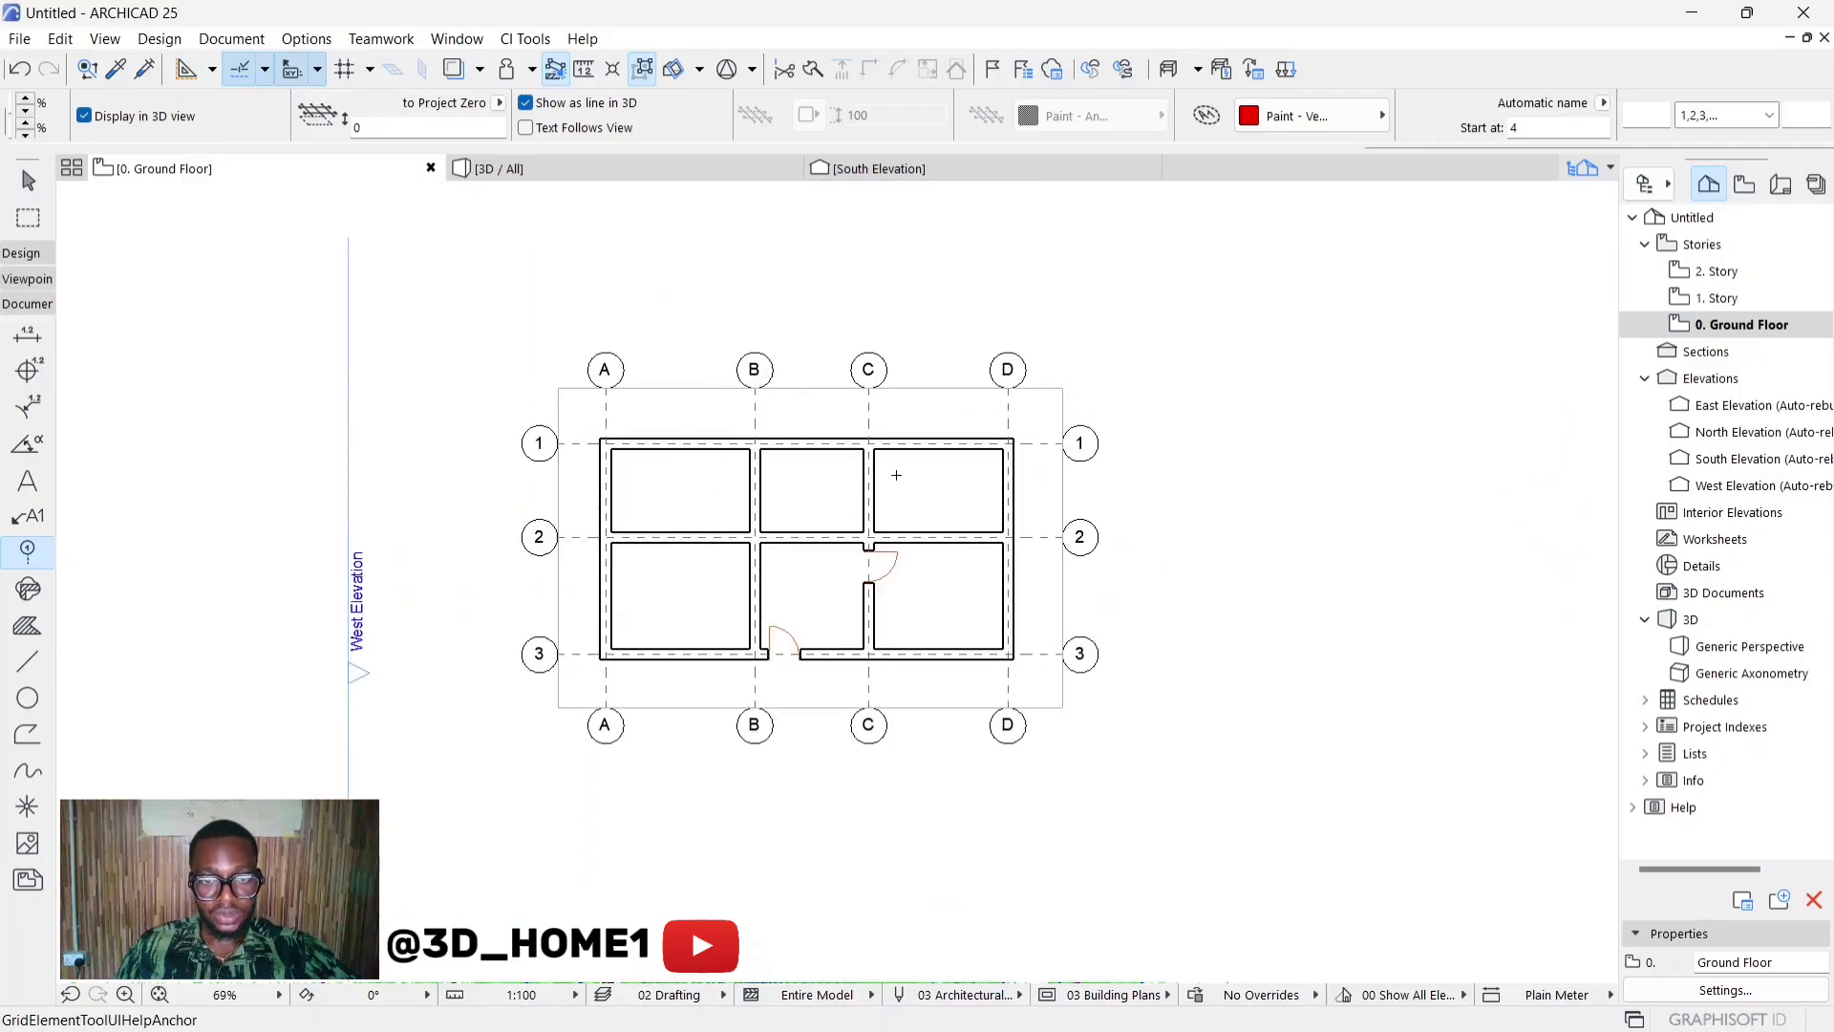
key("Escape")
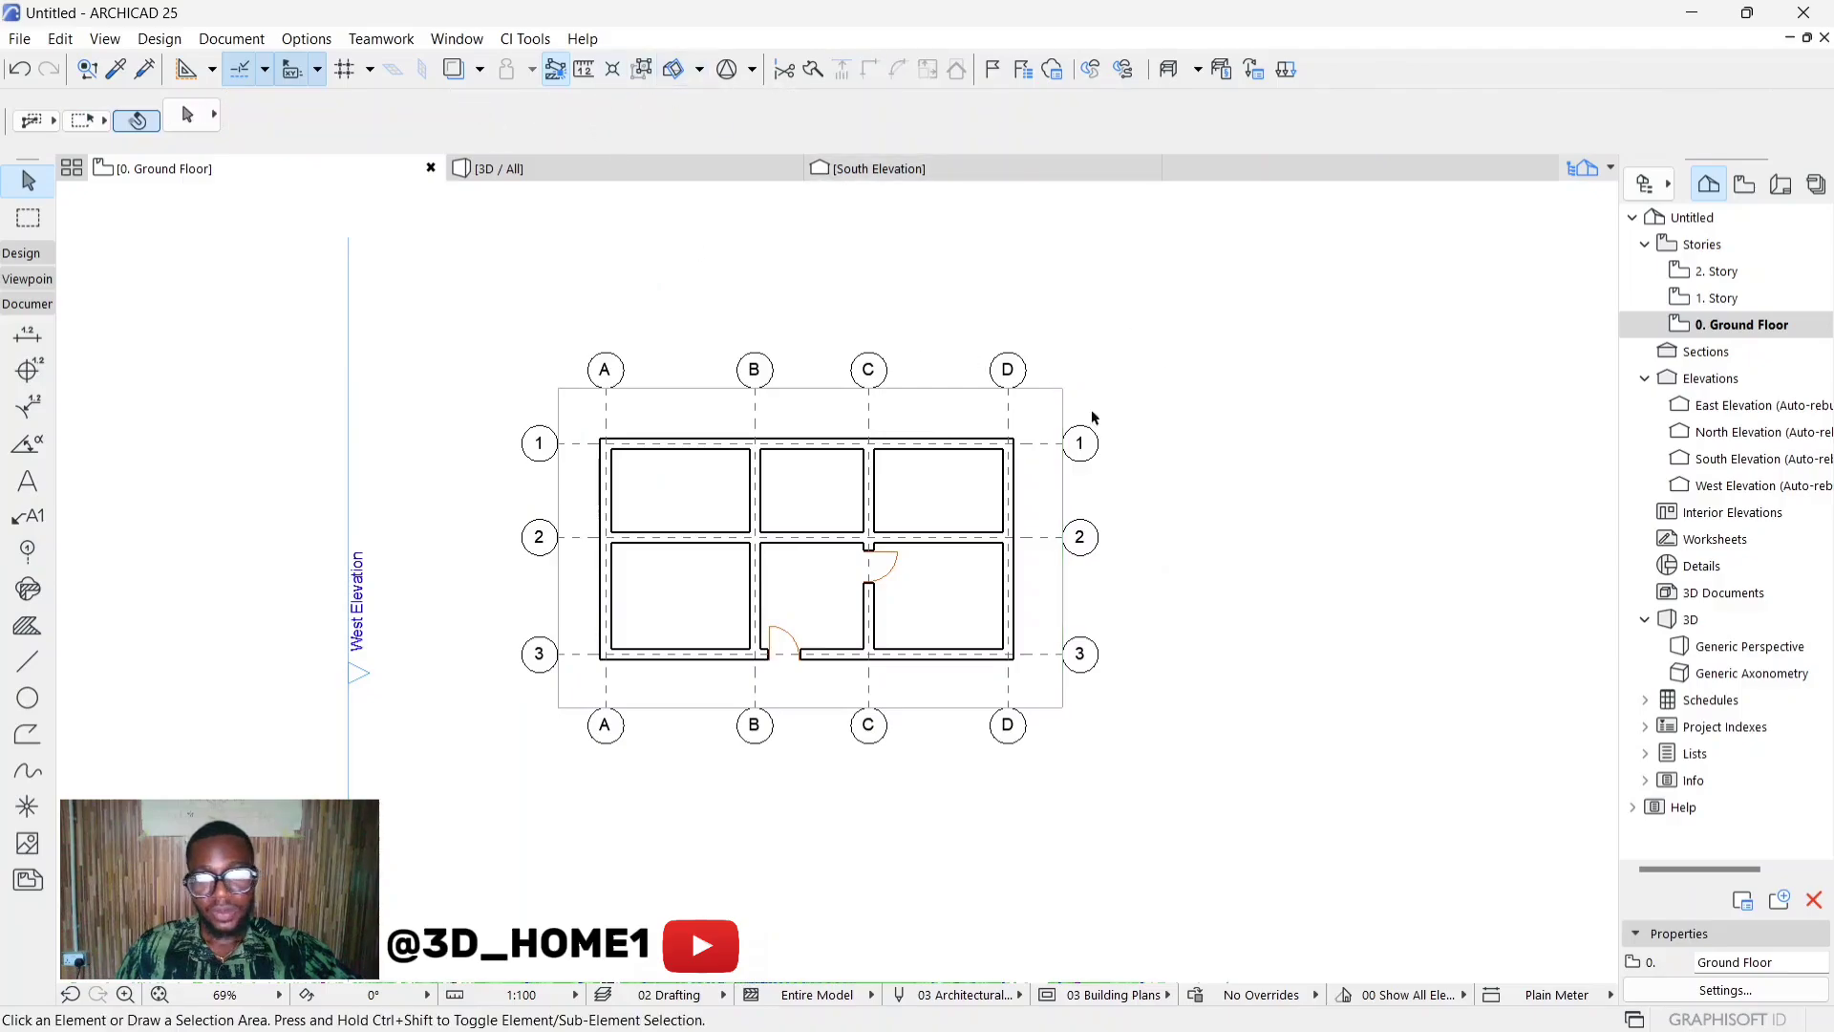
left_click(1060, 390)
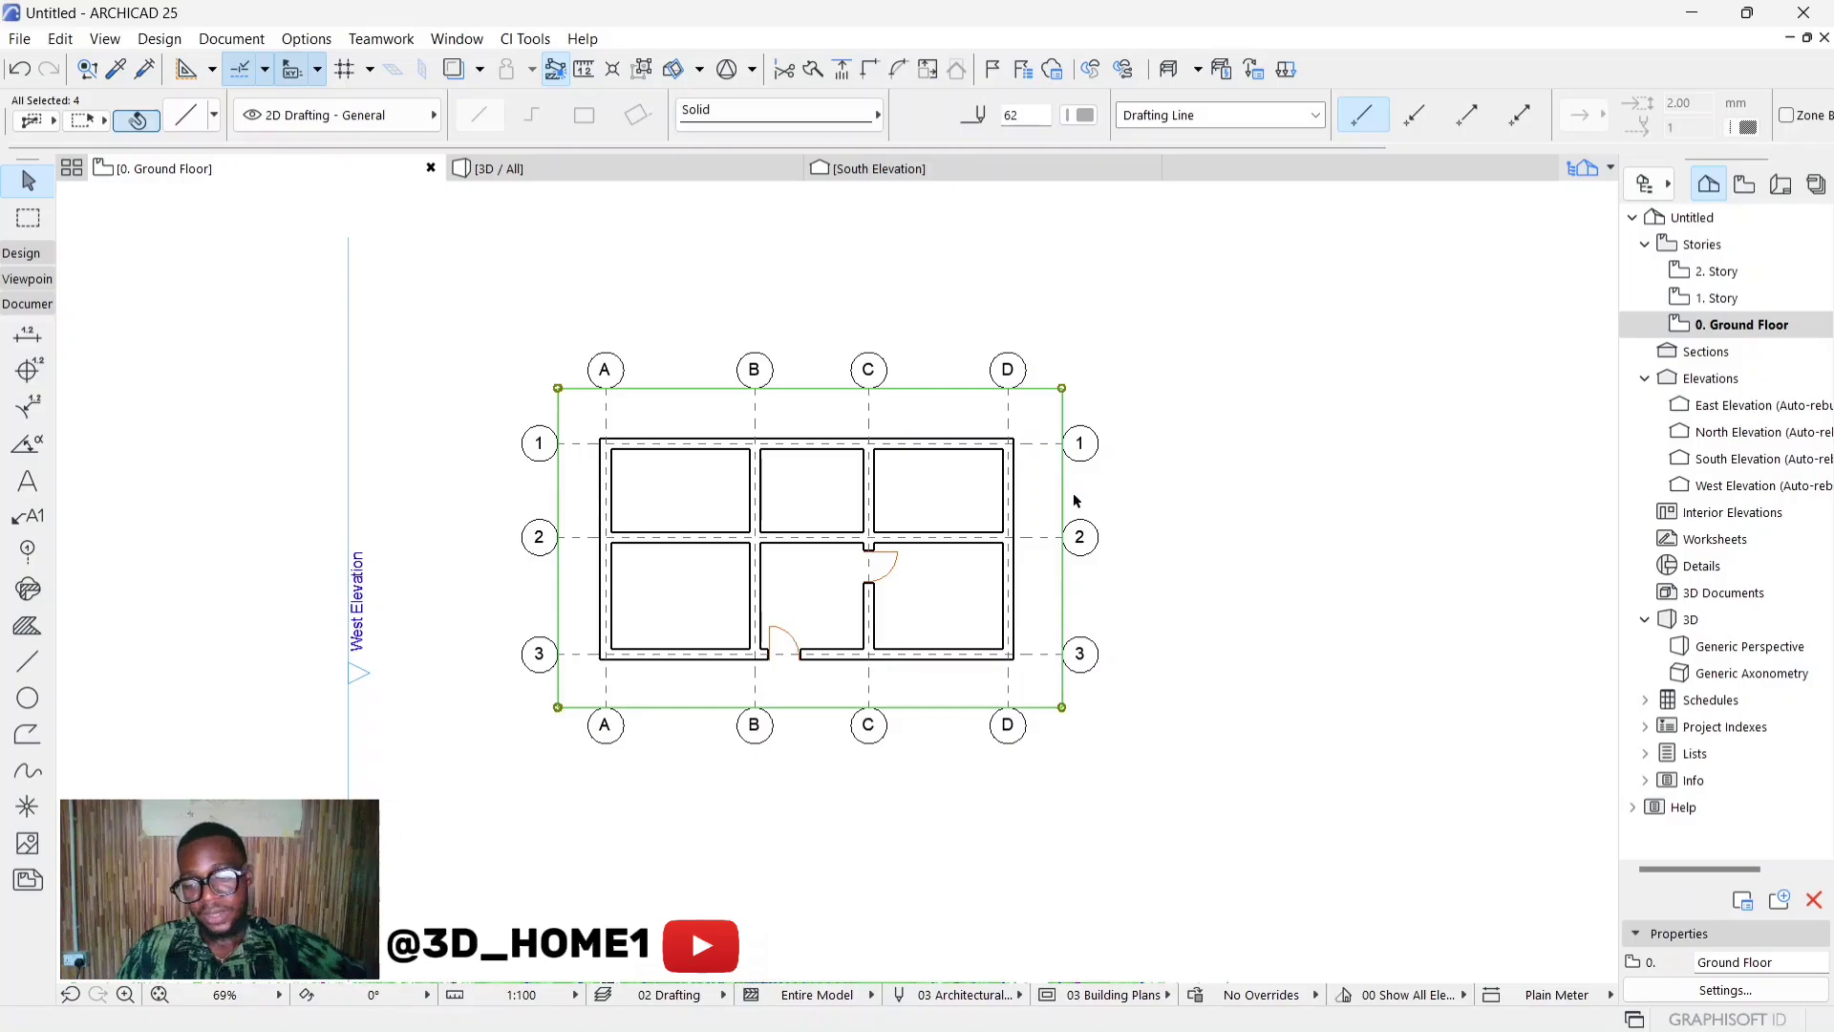
key("Escape")
scroll(898, 465, "down", 3)
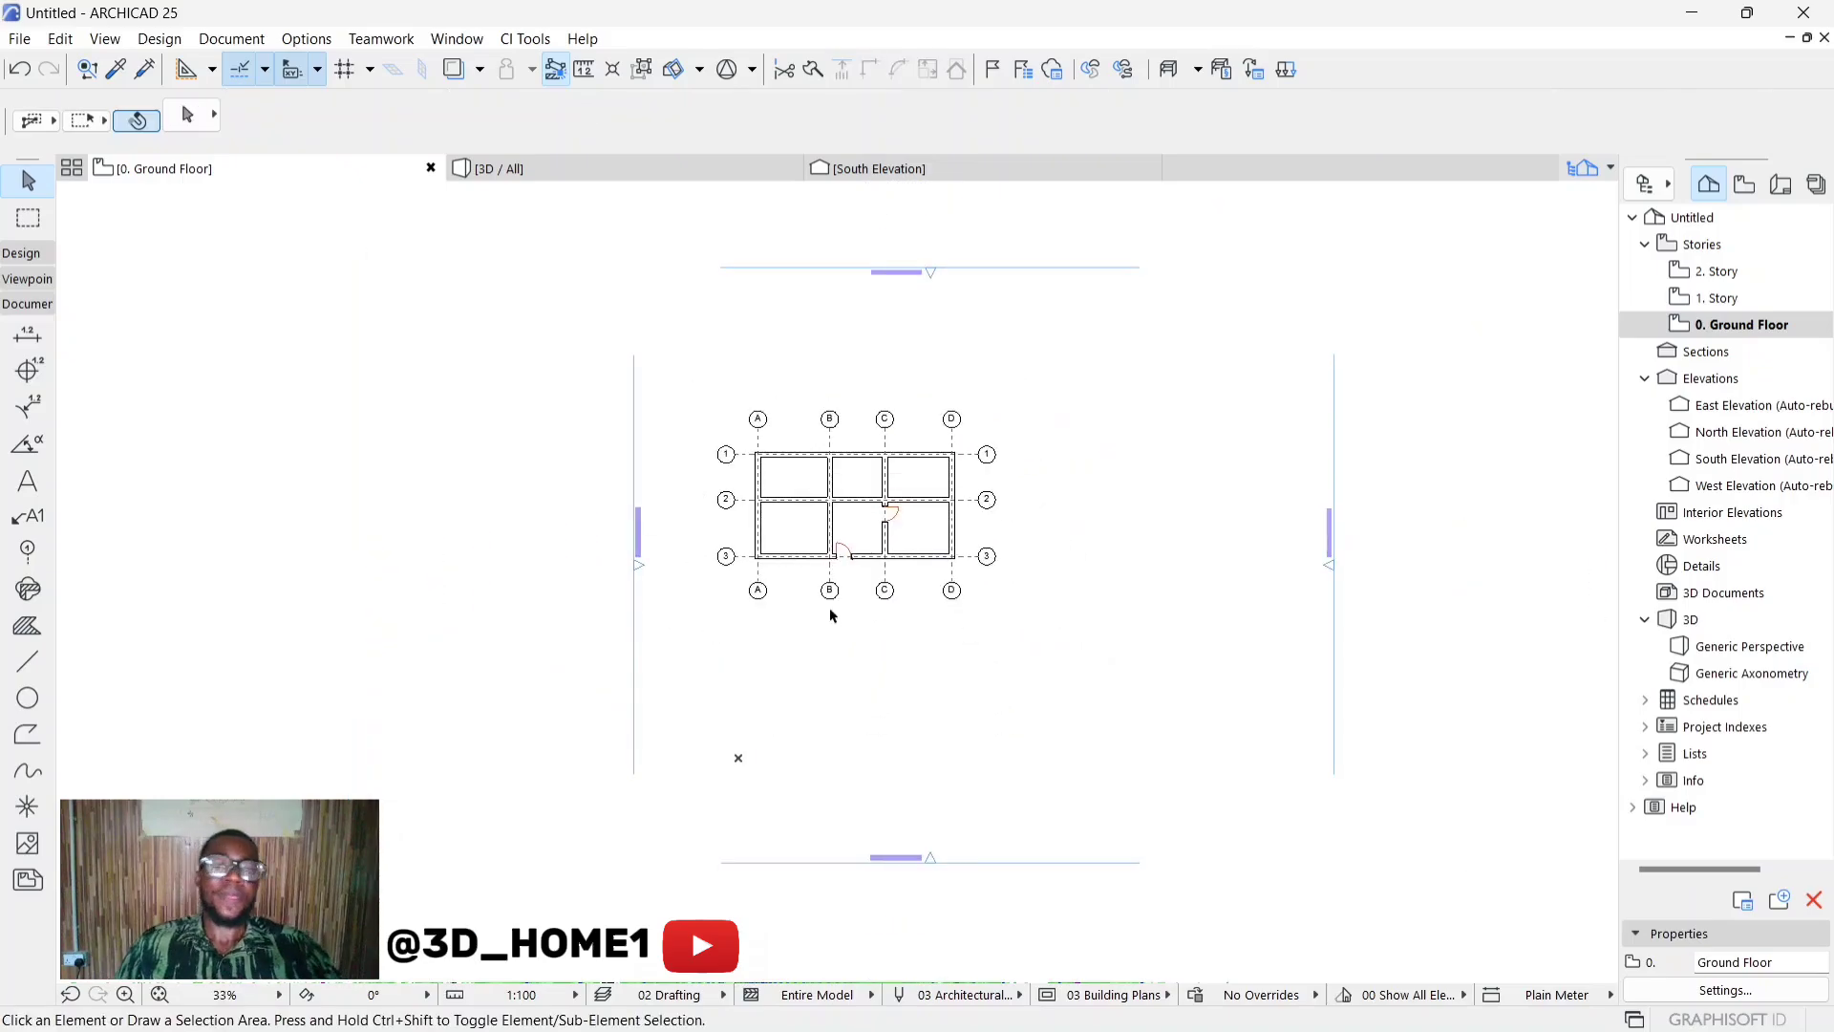
scroll(860, 477, "up", 4)
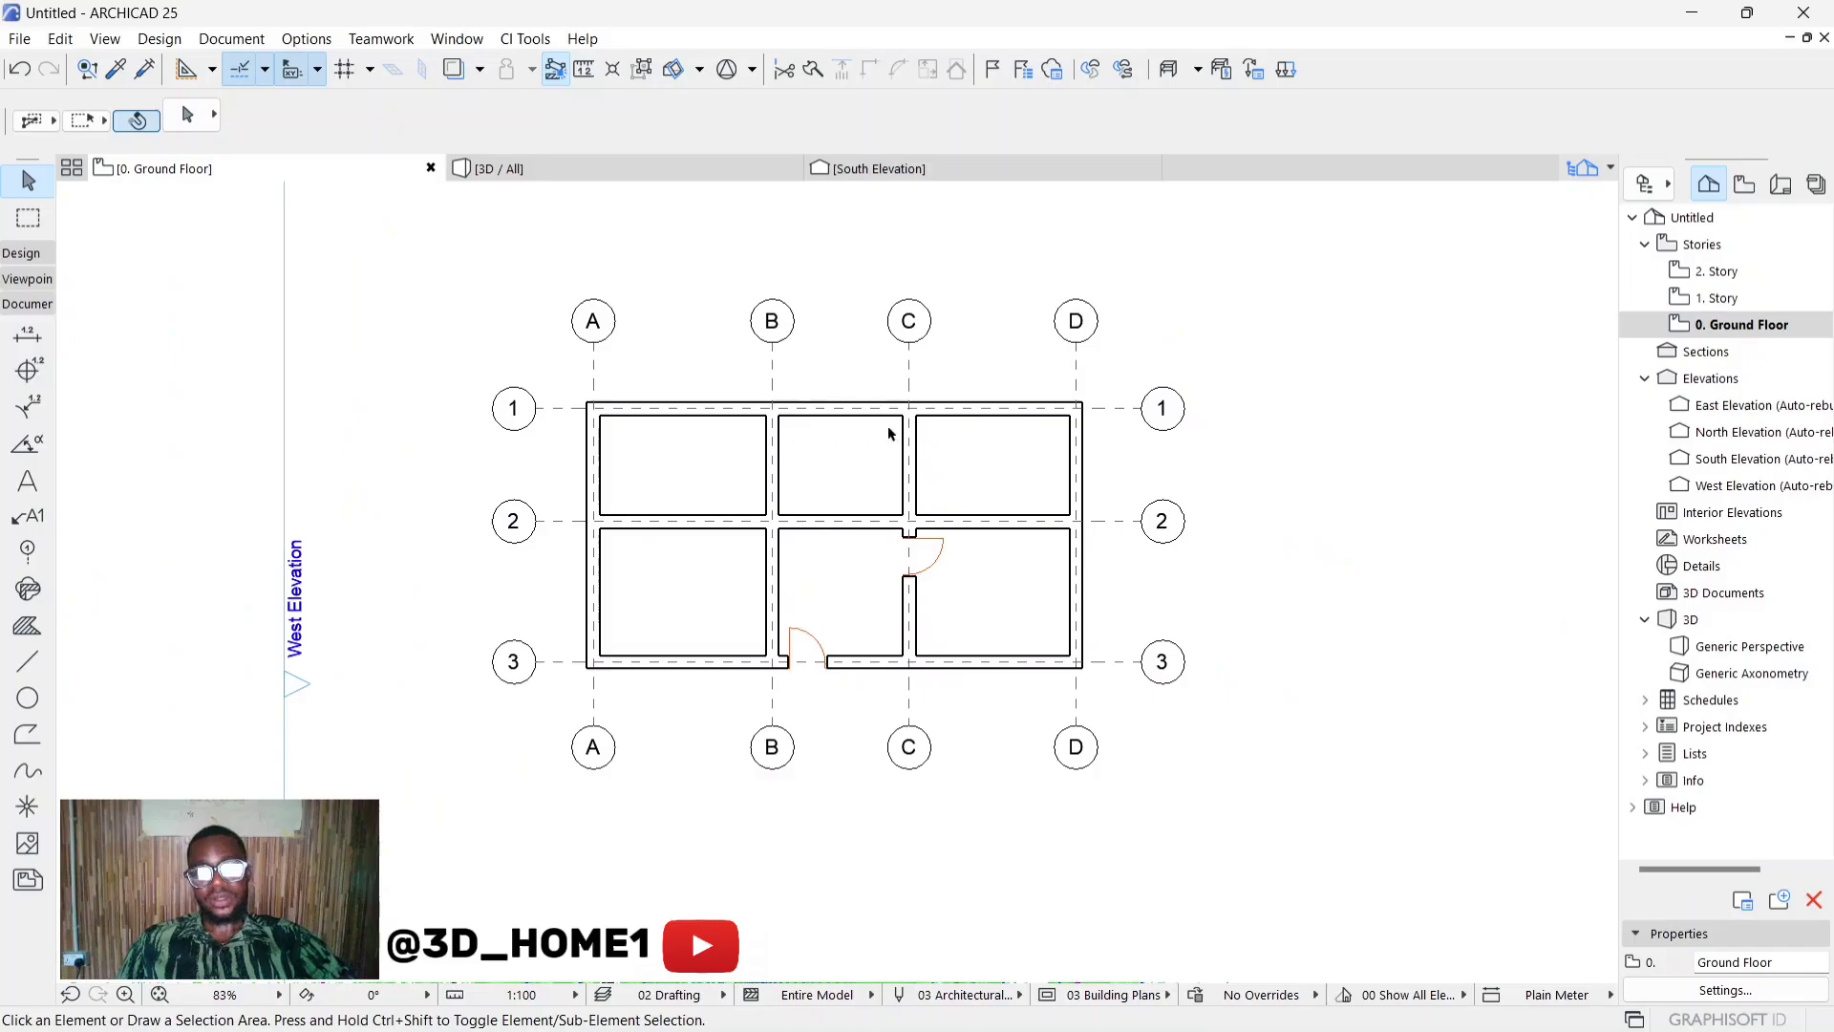
scroll(860, 427, "down", 1)
scroll(821, 434, "up", 2)
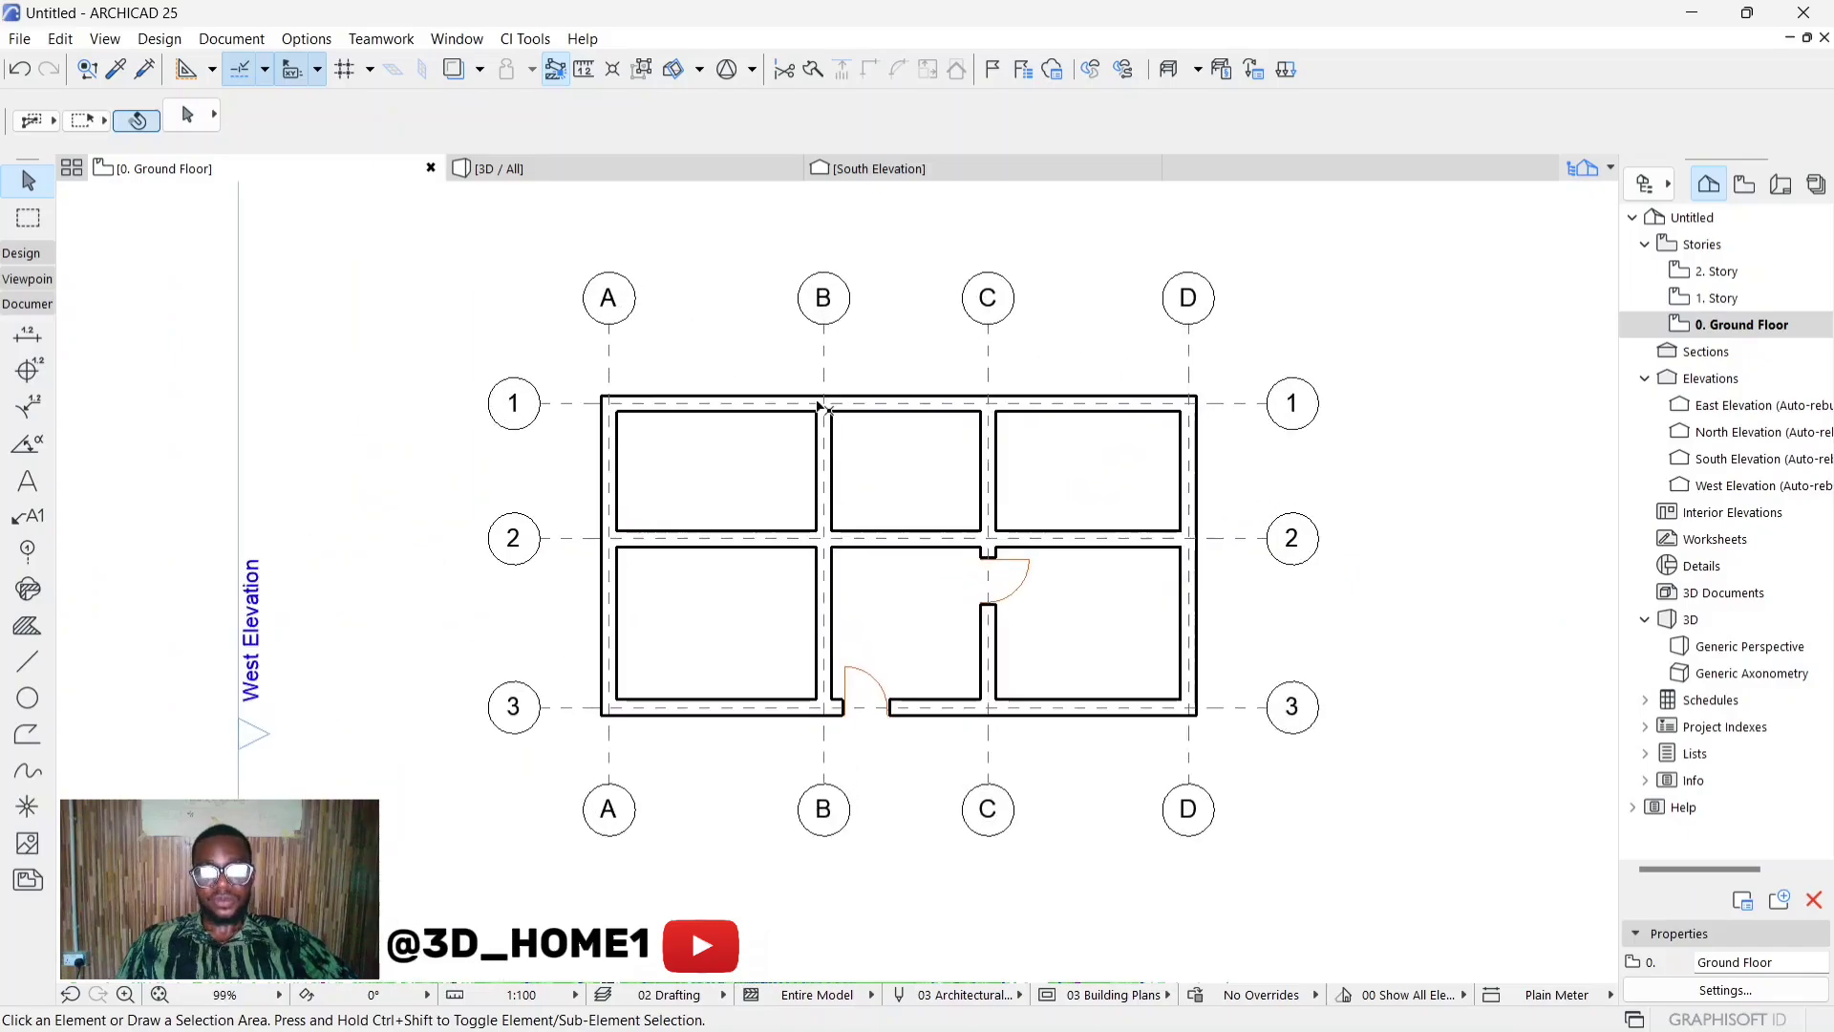
scroll(819, 409, "up", 2)
scroll(816, 410, "down", 2)
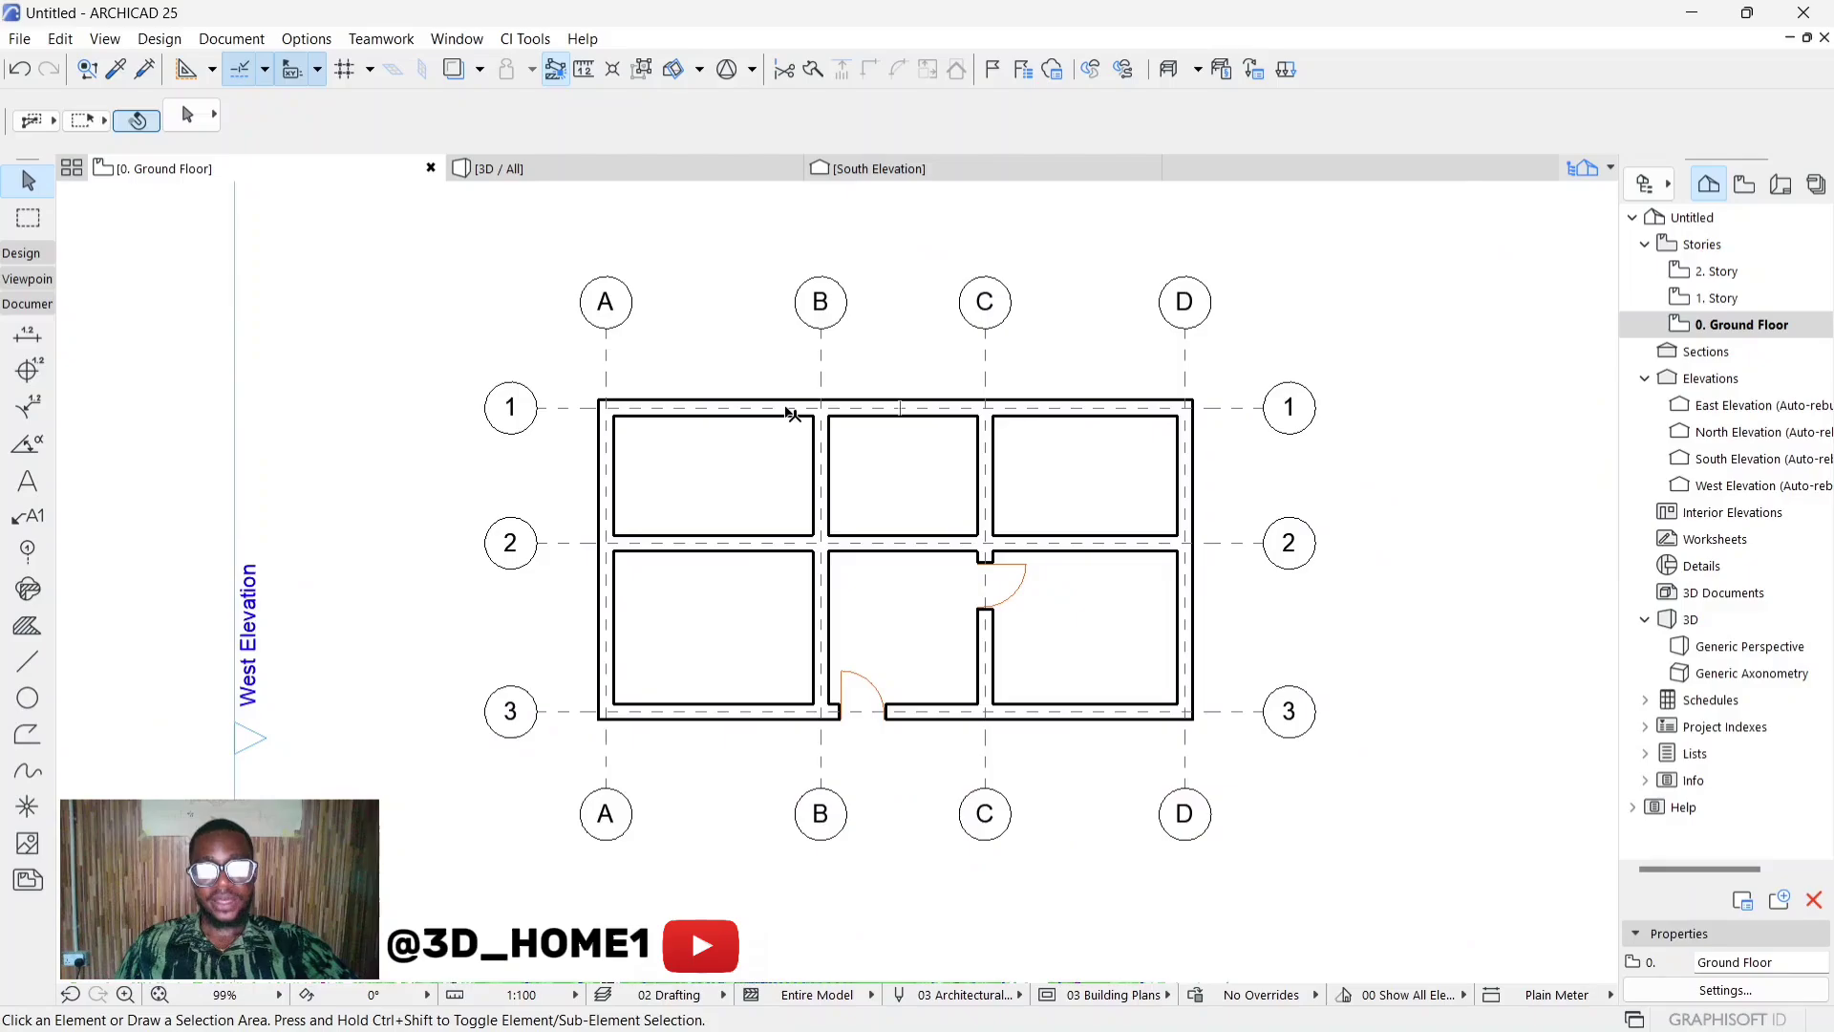
scroll(839, 507, "down", 2)
scroll(802, 558, "up", 2)
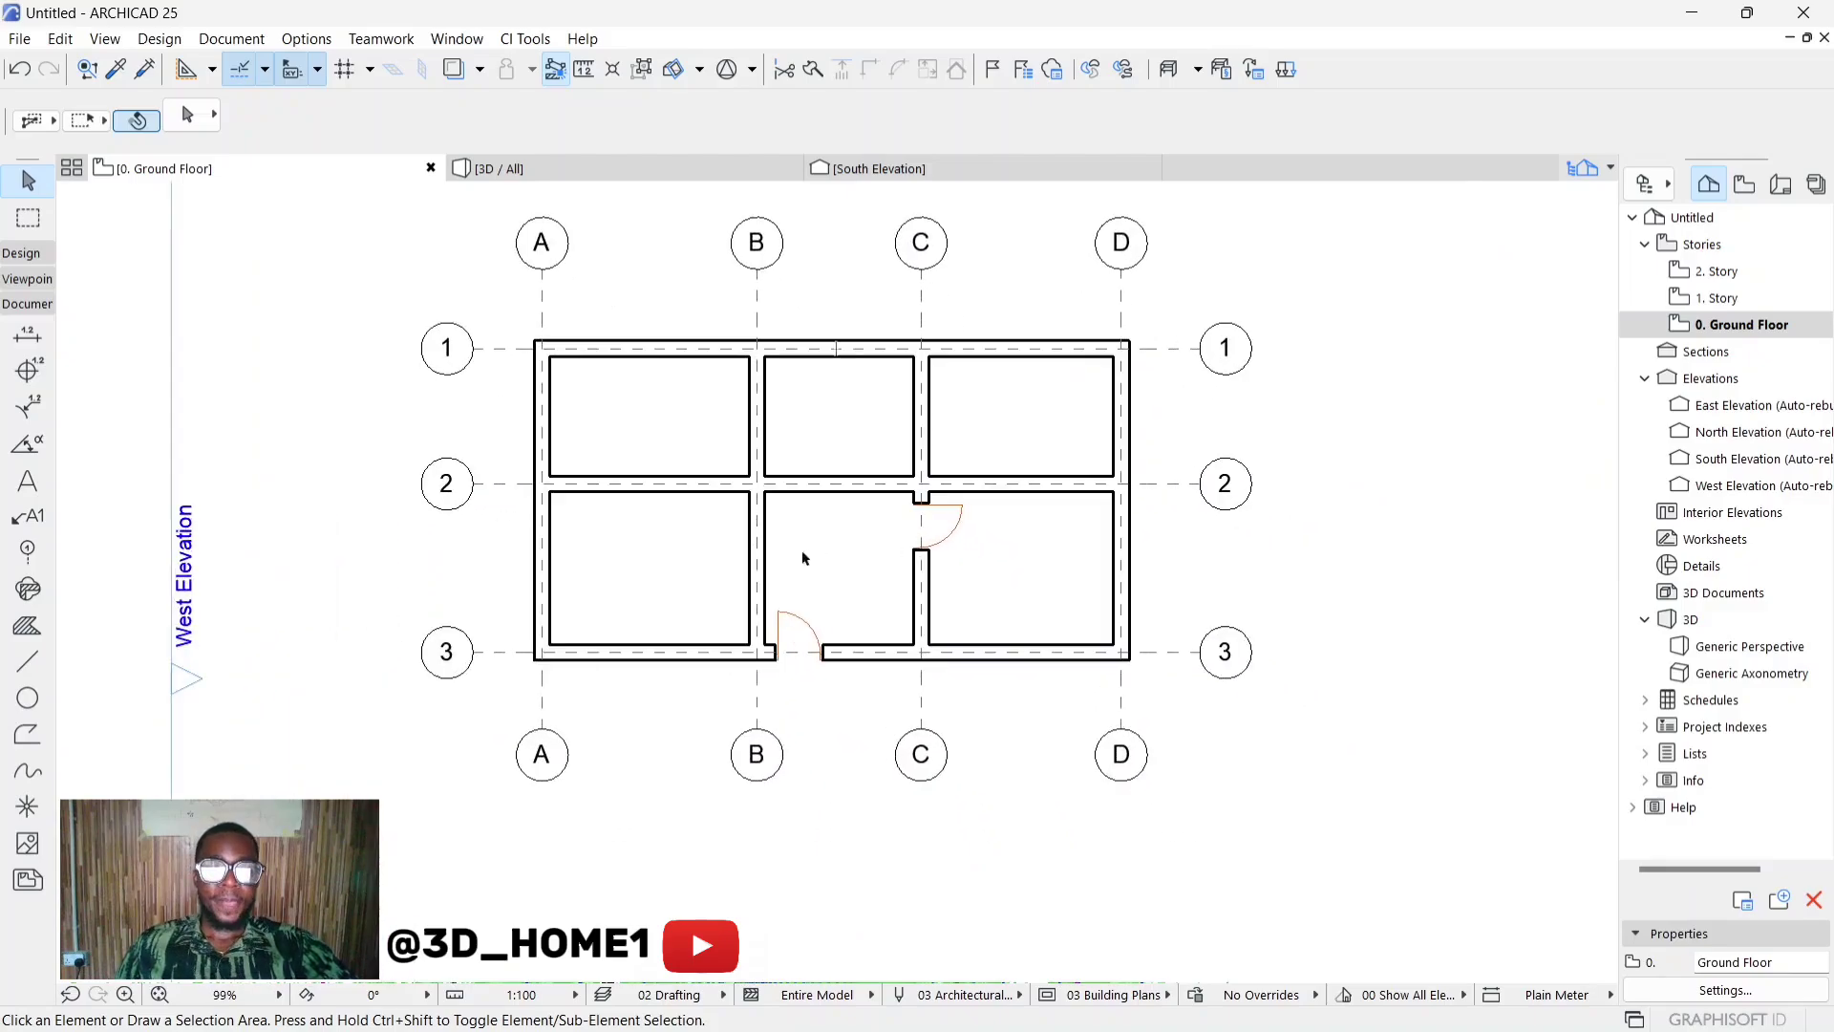
scroll(779, 582, "down", 2)
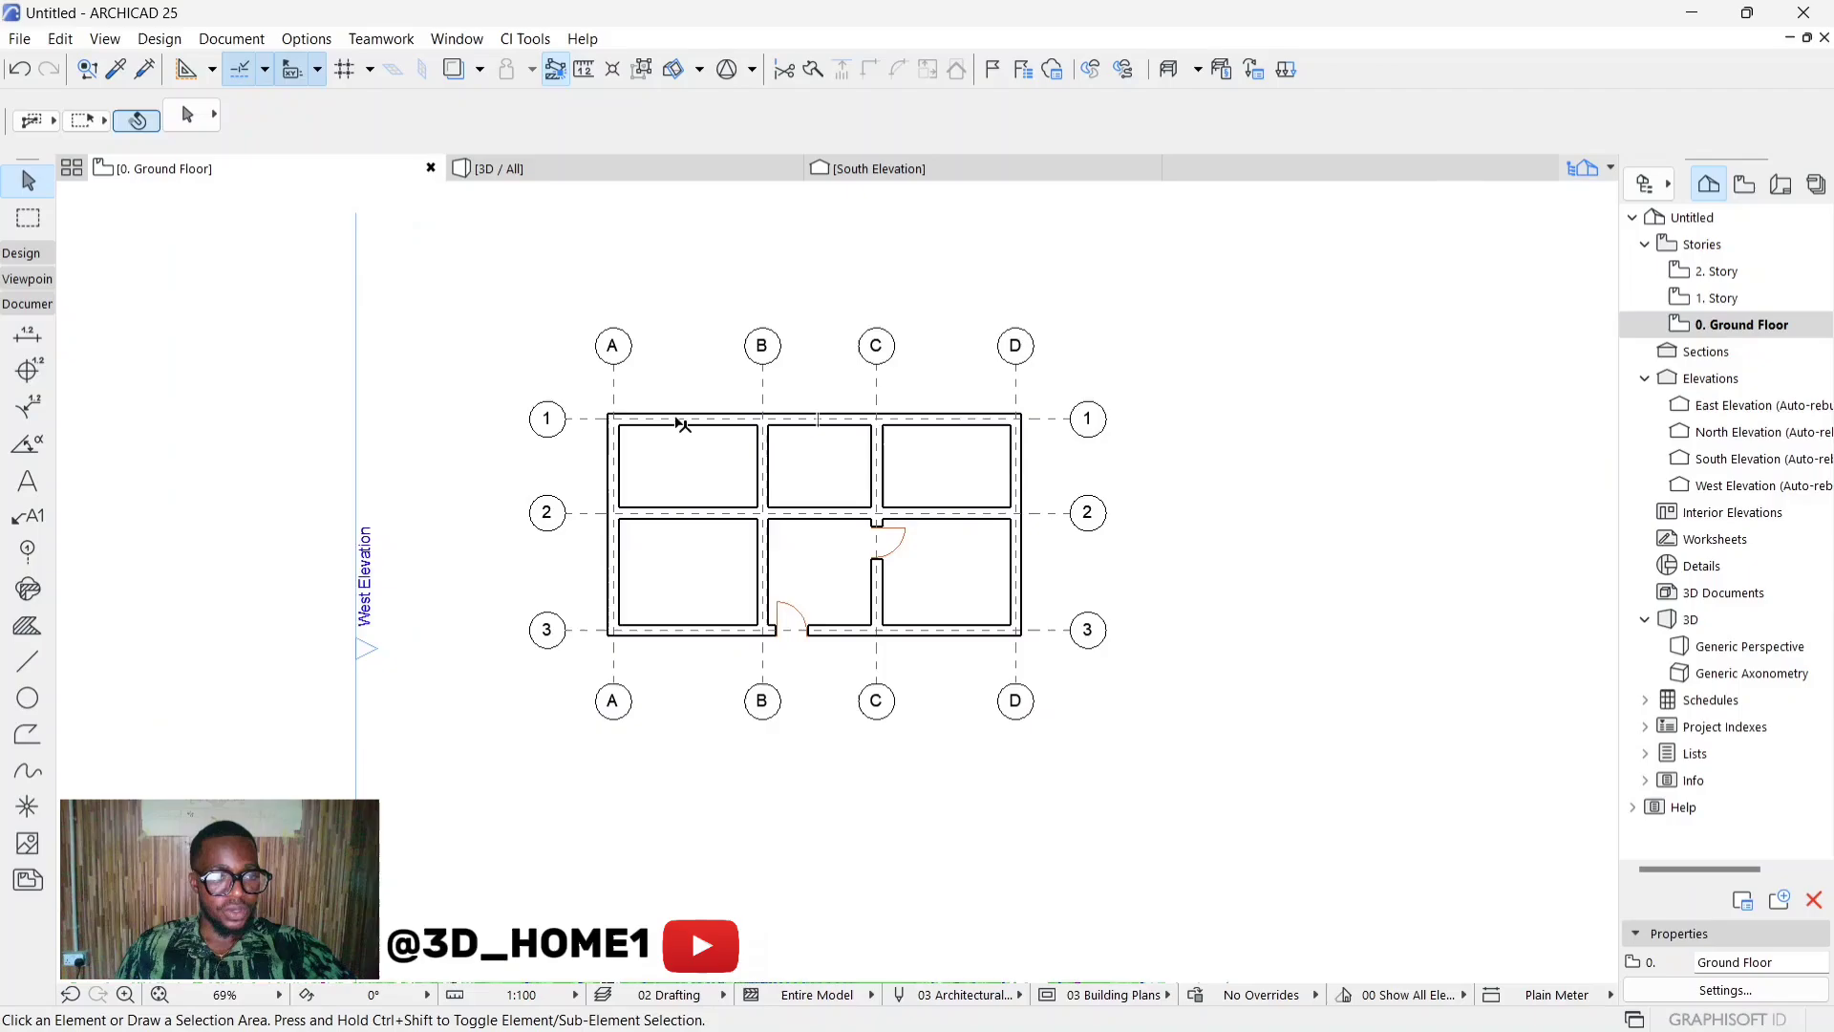
scroll(682, 423, "up", 2)
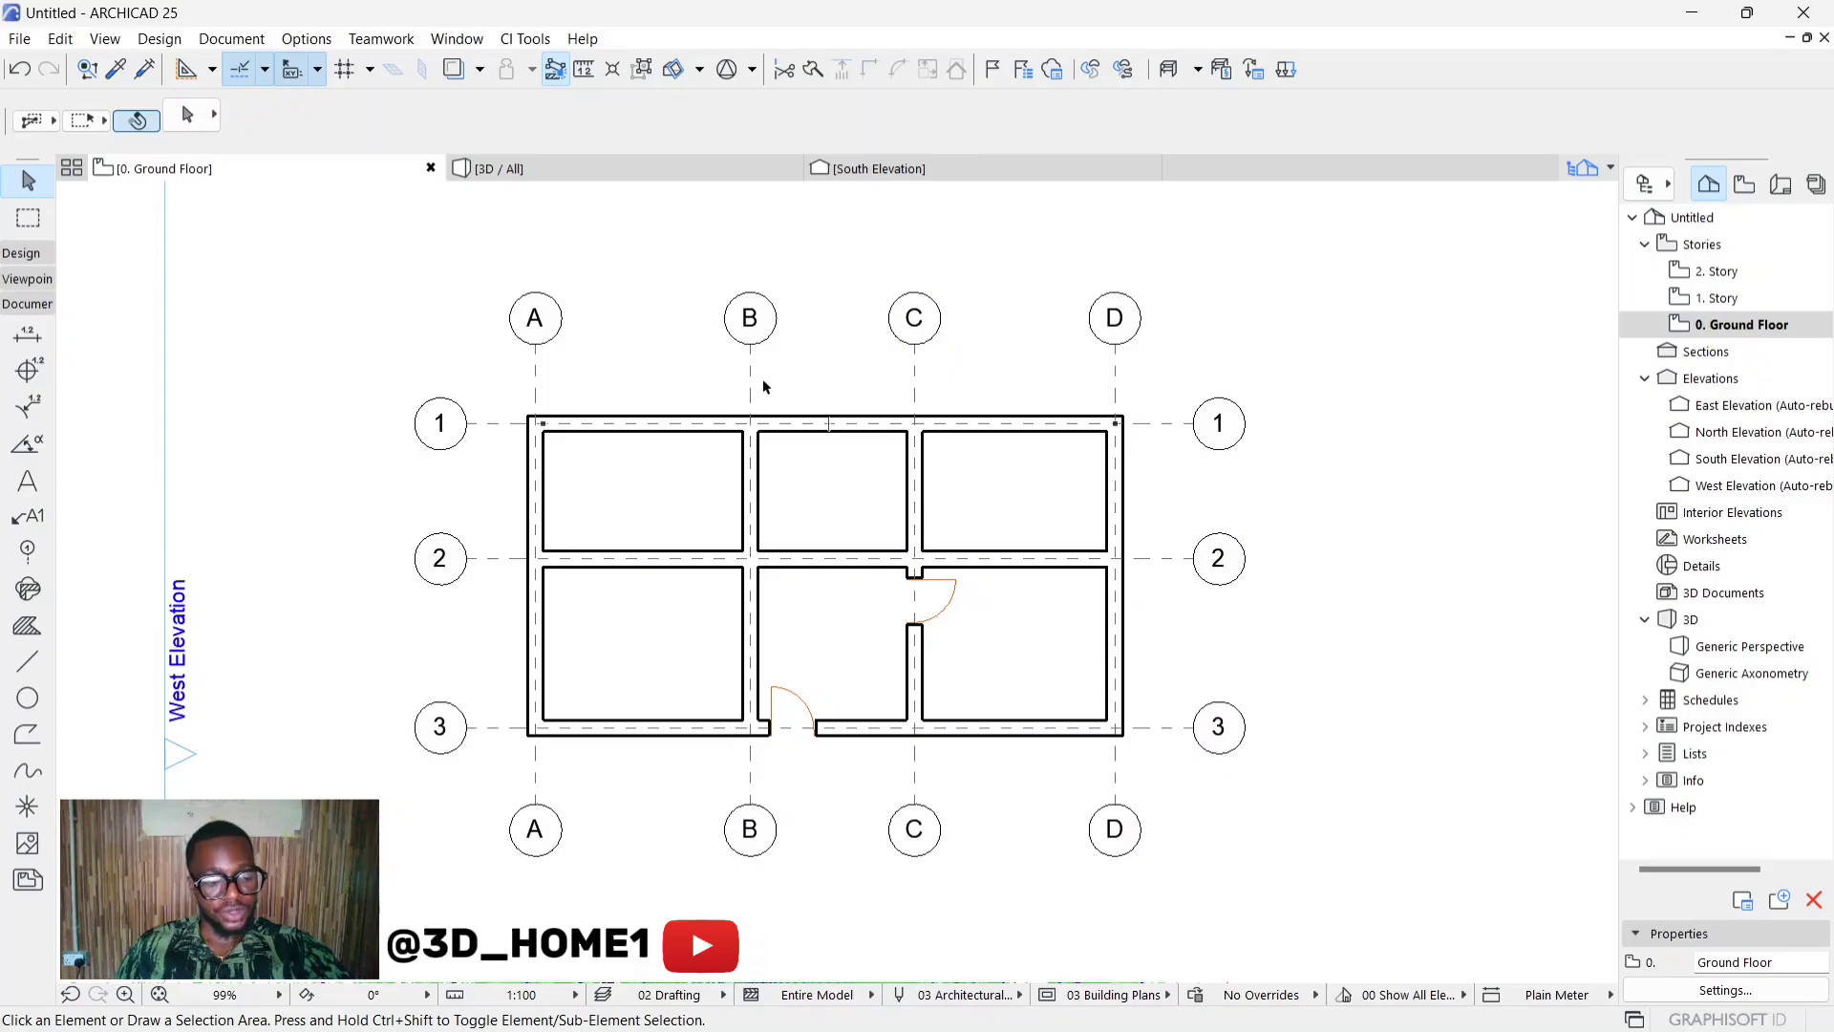
scroll(802, 405, "down", 2)
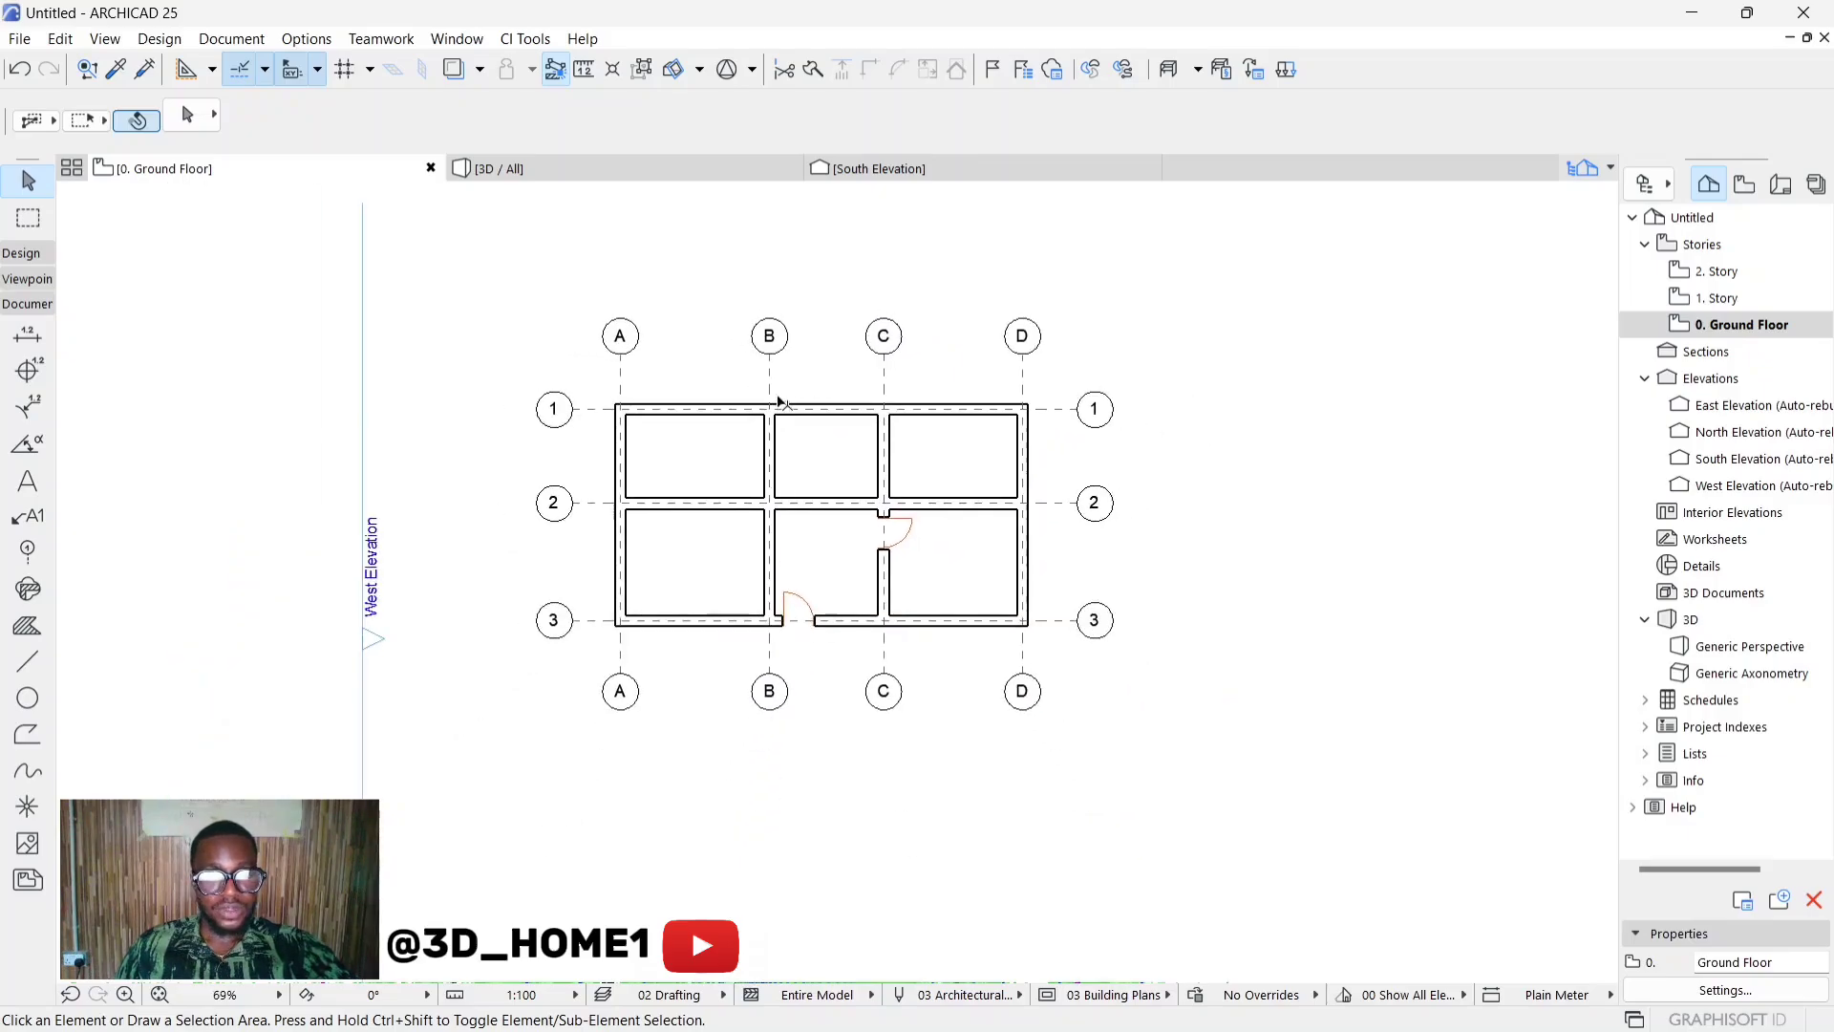
scroll(800, 403, "up", 2)
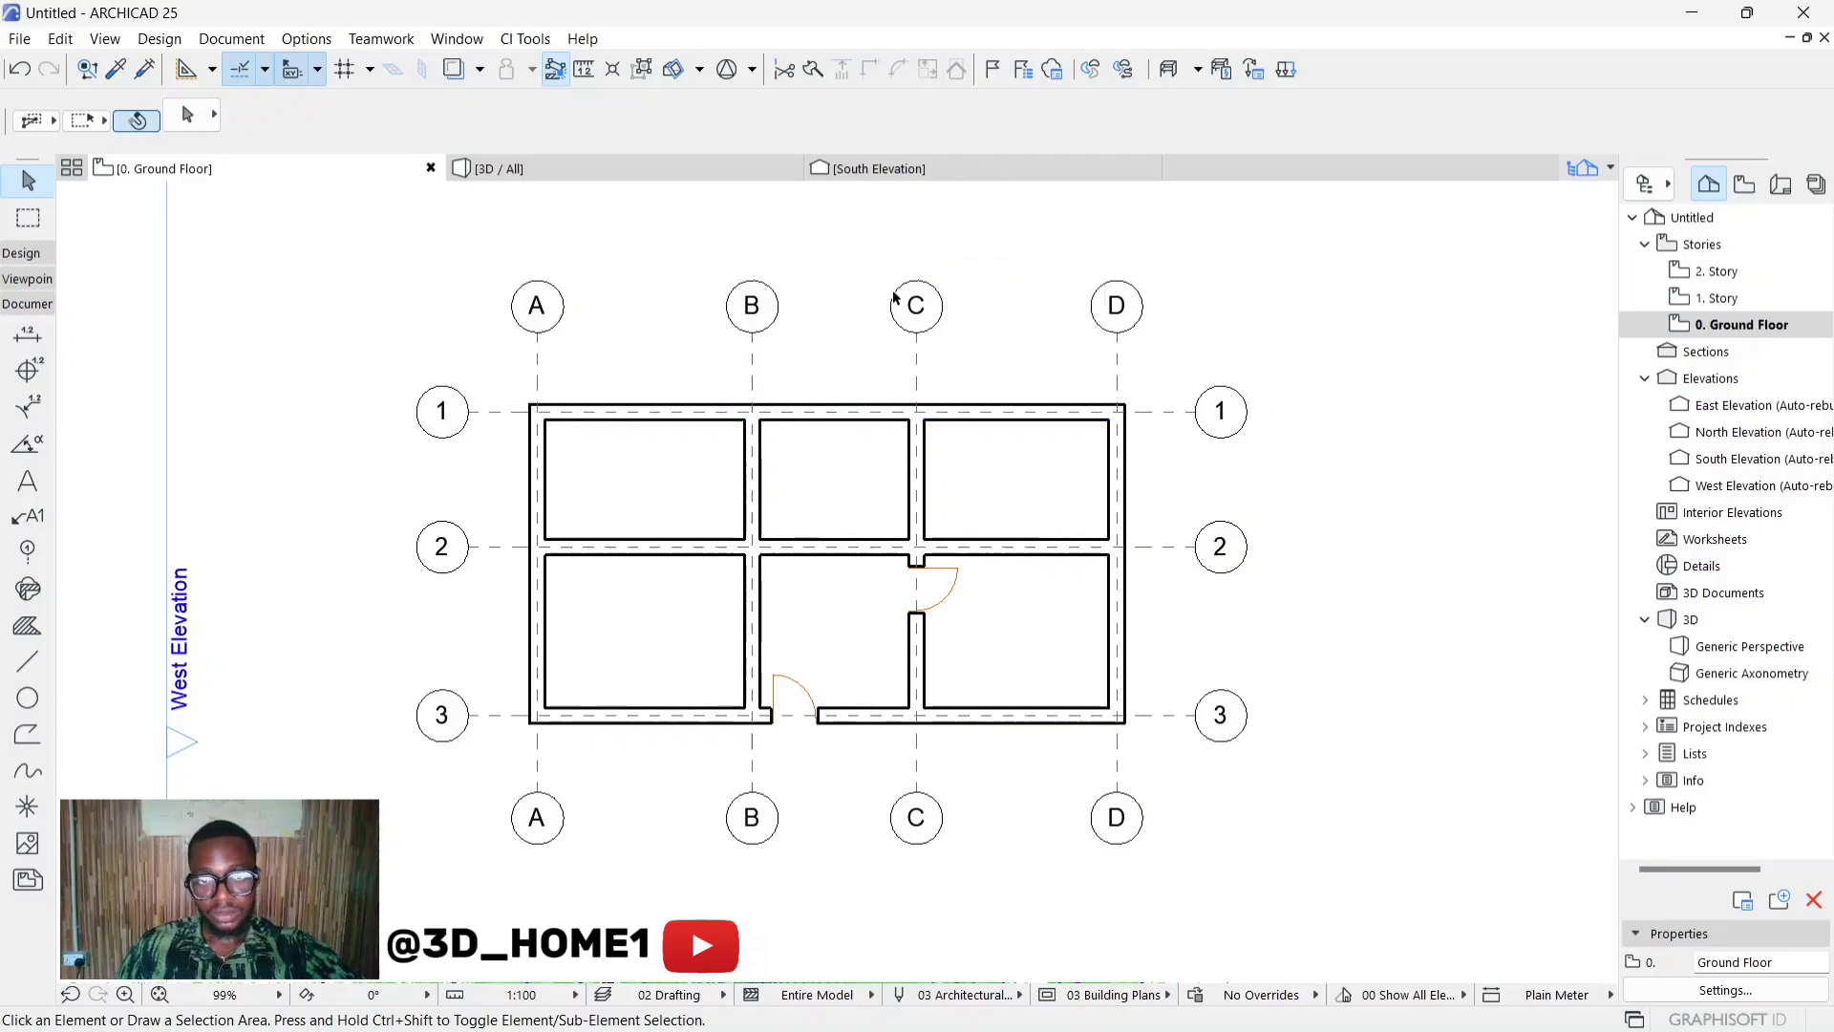
scroll(711, 324, "down", 2)
scroll(696, 523, "up", 2)
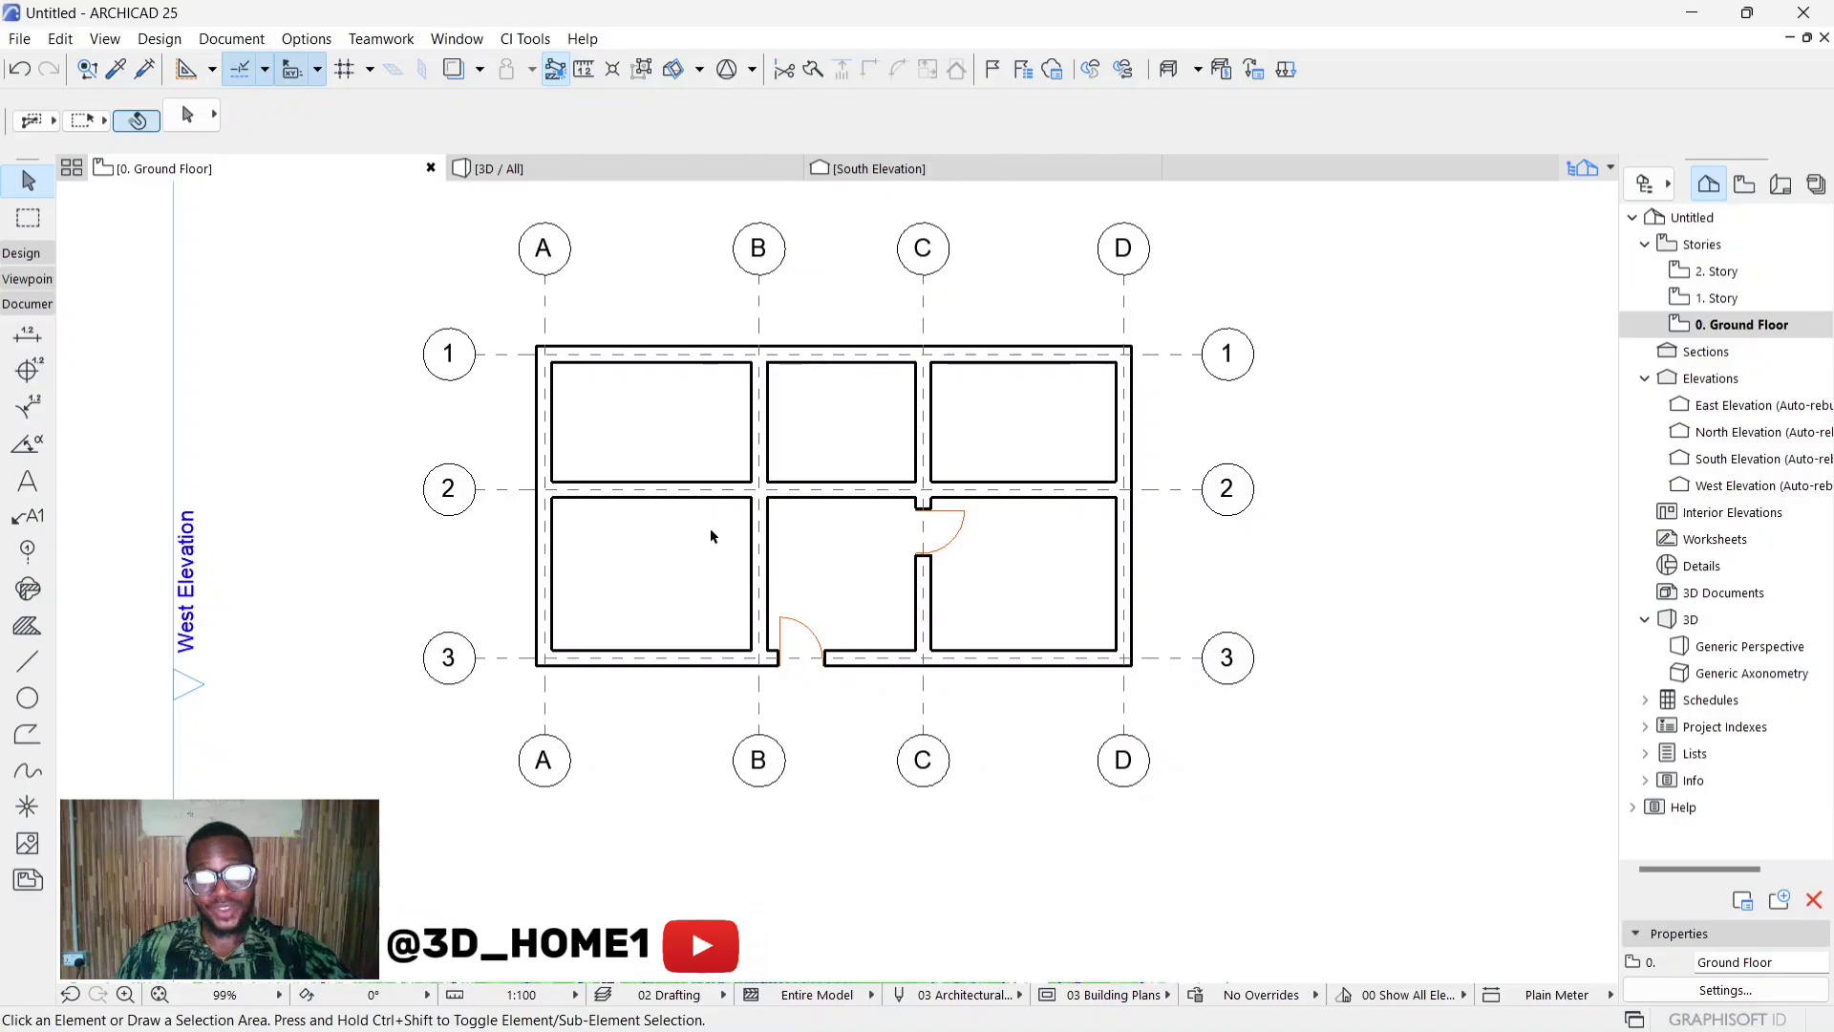
scroll(709, 528, "down", 2)
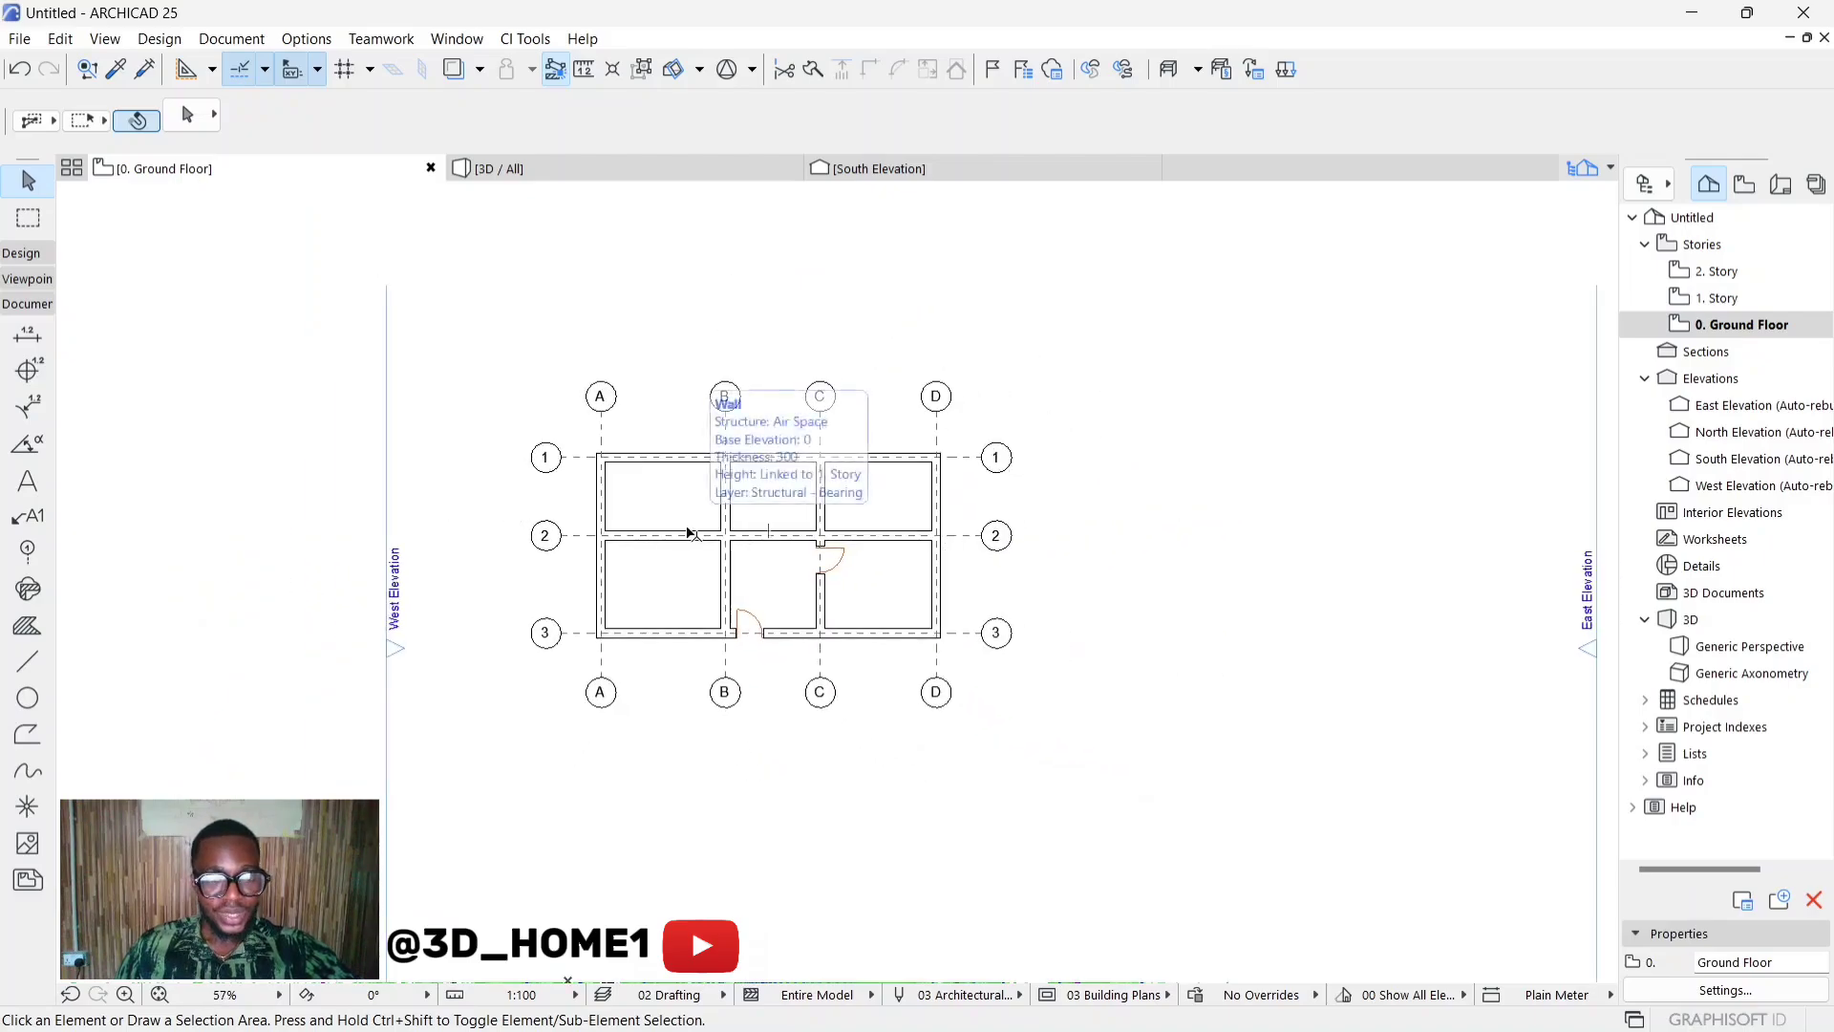
scroll(690, 529, "up", 2)
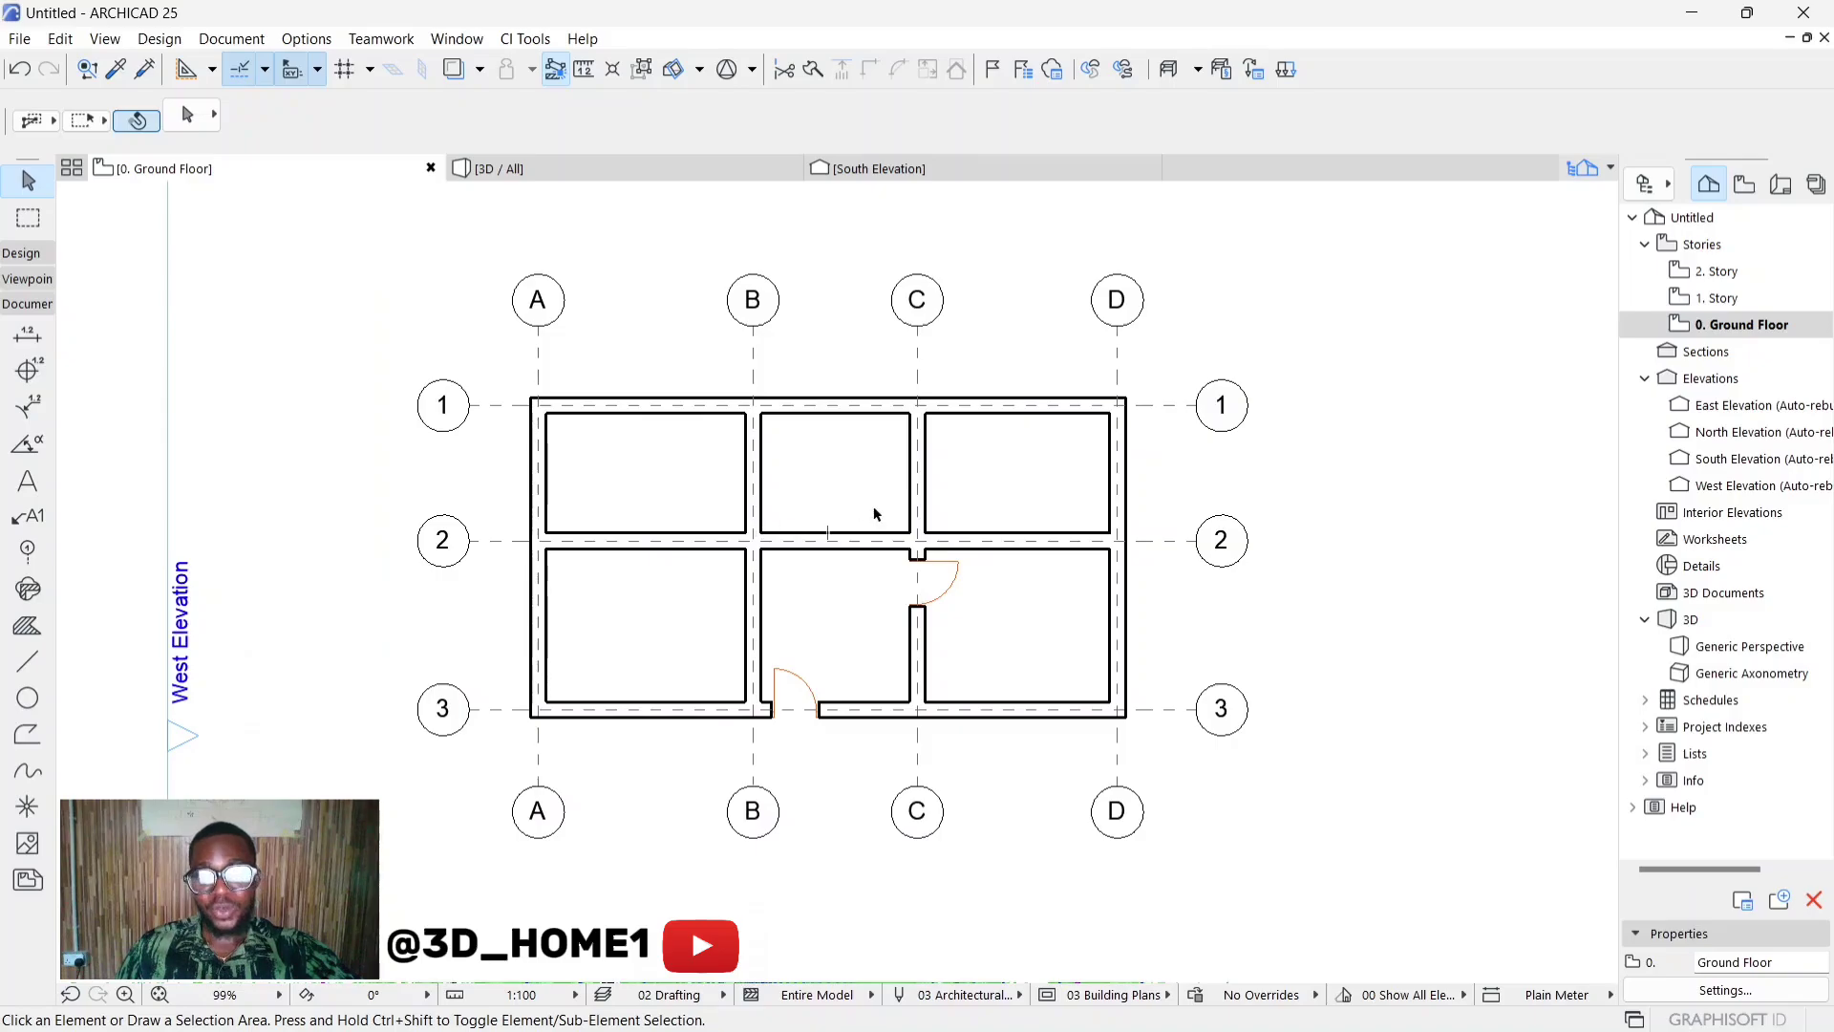